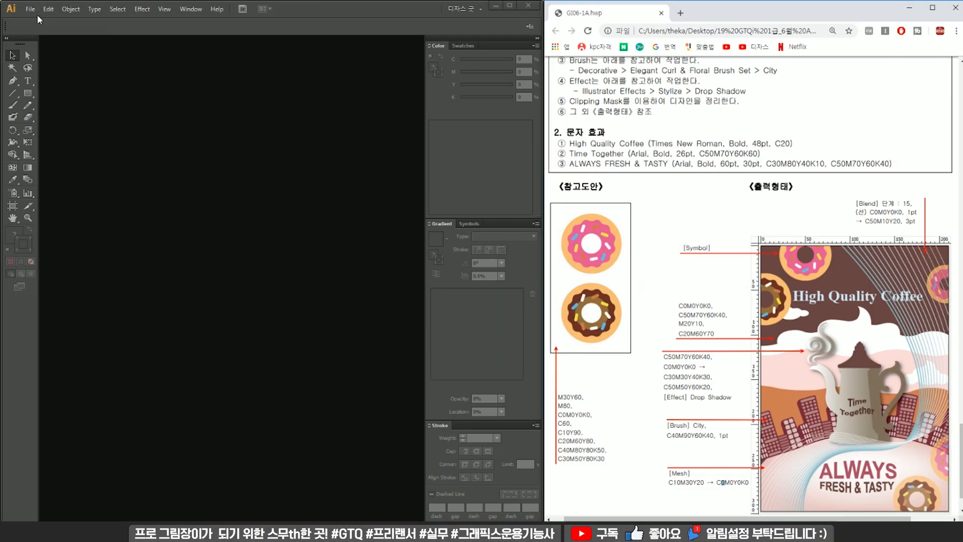
Step: Start a new document and name it 12345678-디자스-3
left_click(30, 9)
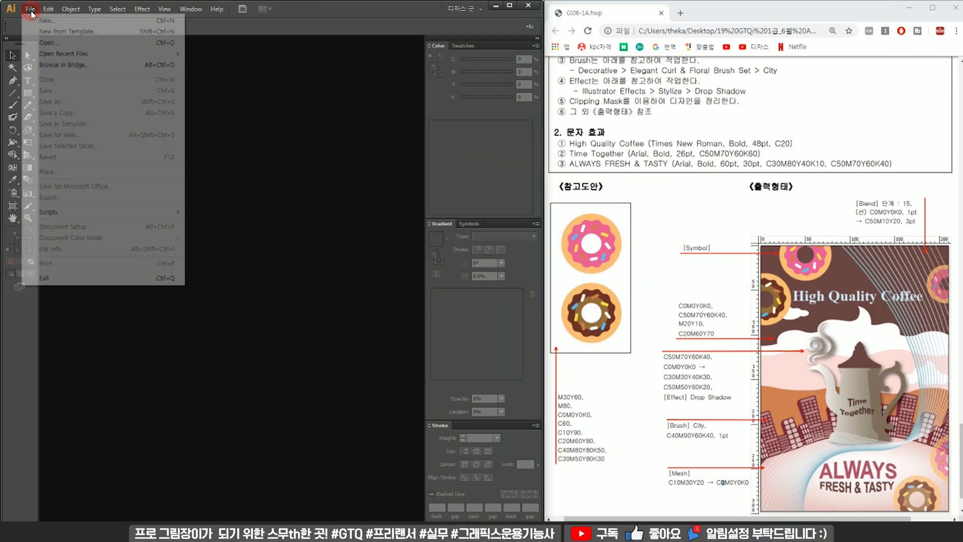
left_click(66, 20)
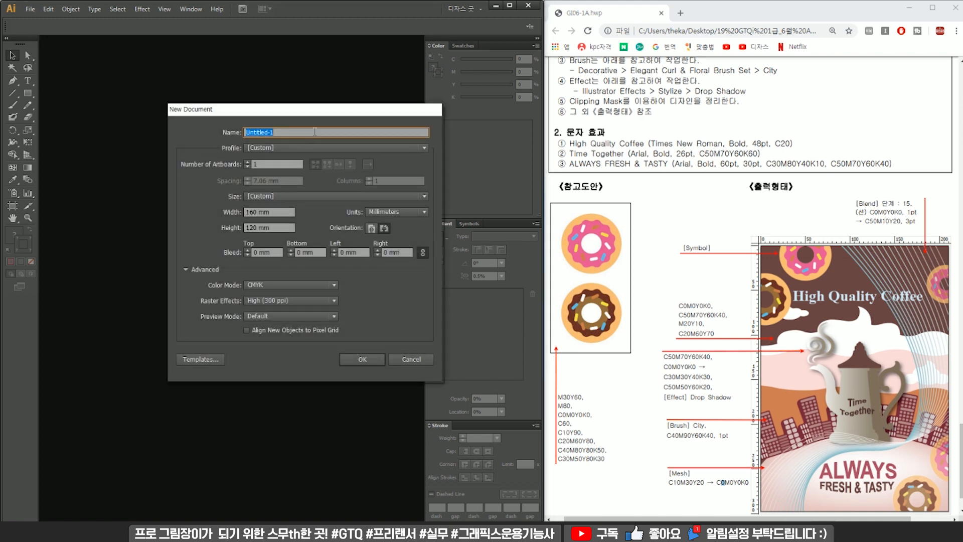
type("123")
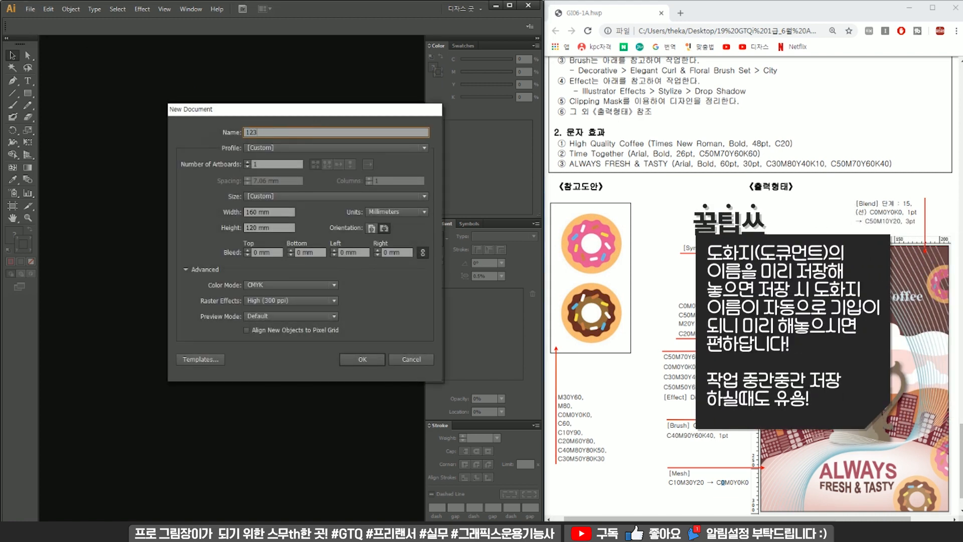
type("456789")
key("BackSpace")
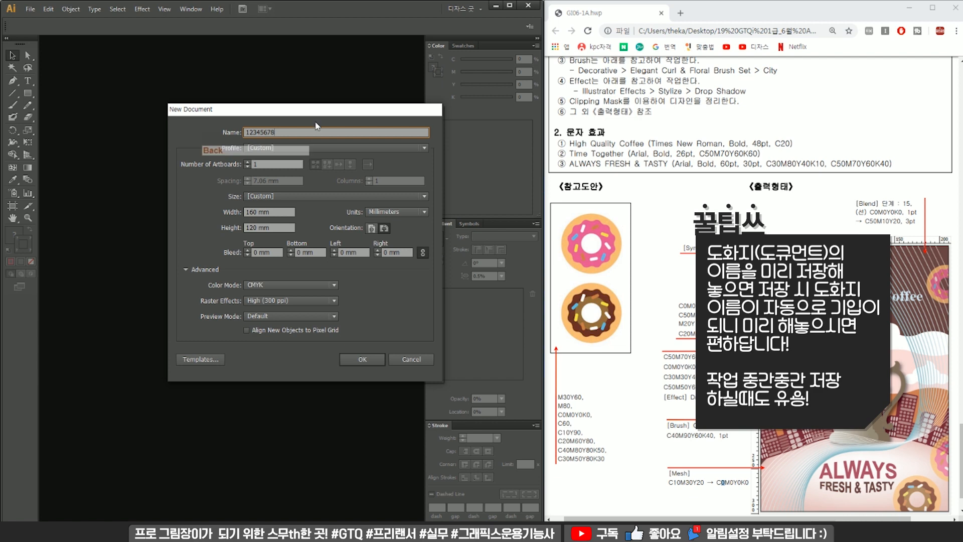
type("-디자스")
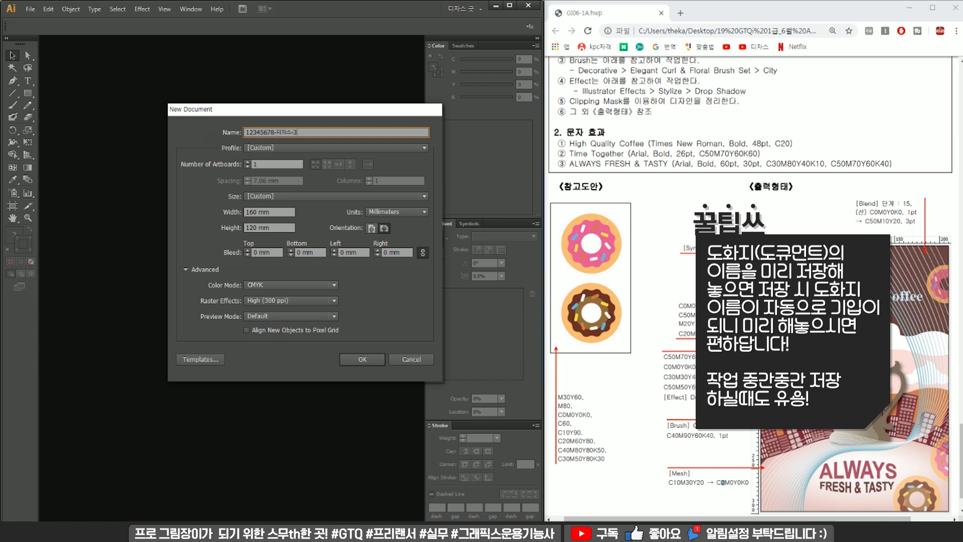
type("-3")
Step: Set the new document's size to 210 x 297 mm as given in the exam sheet and create it
scroll(667, 226, "up", 2)
scroll(667, 225, "up", 1)
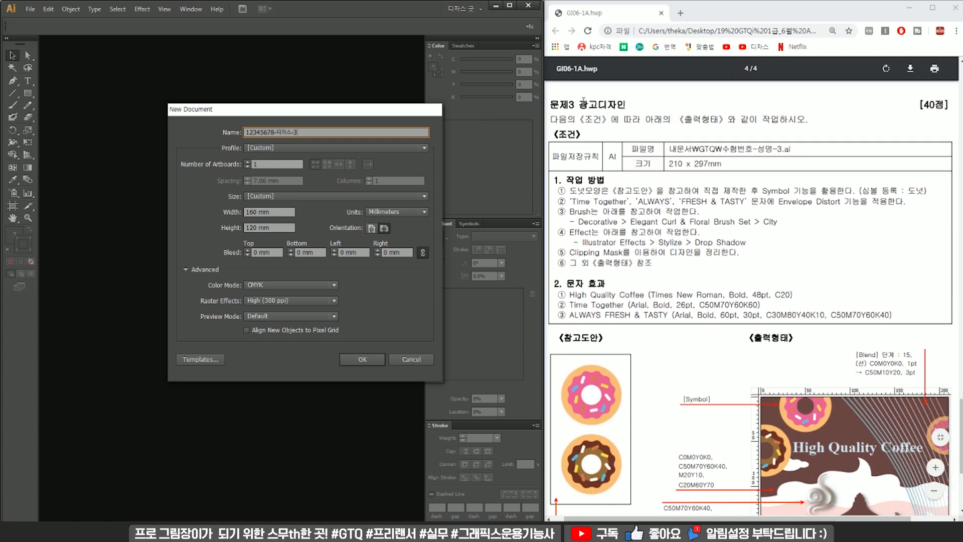
left_click(275, 212)
type("210")
key("Tab")
type("297")
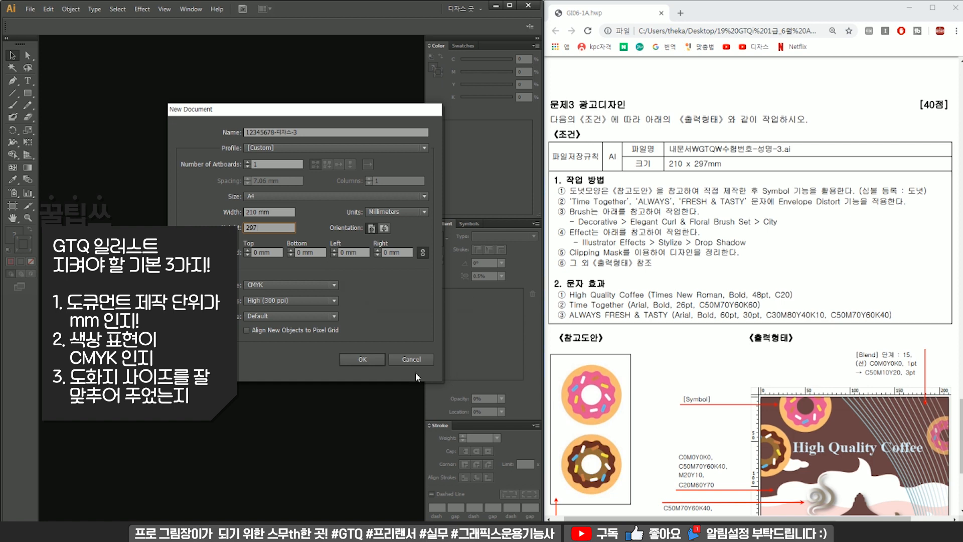
left_click(358, 359)
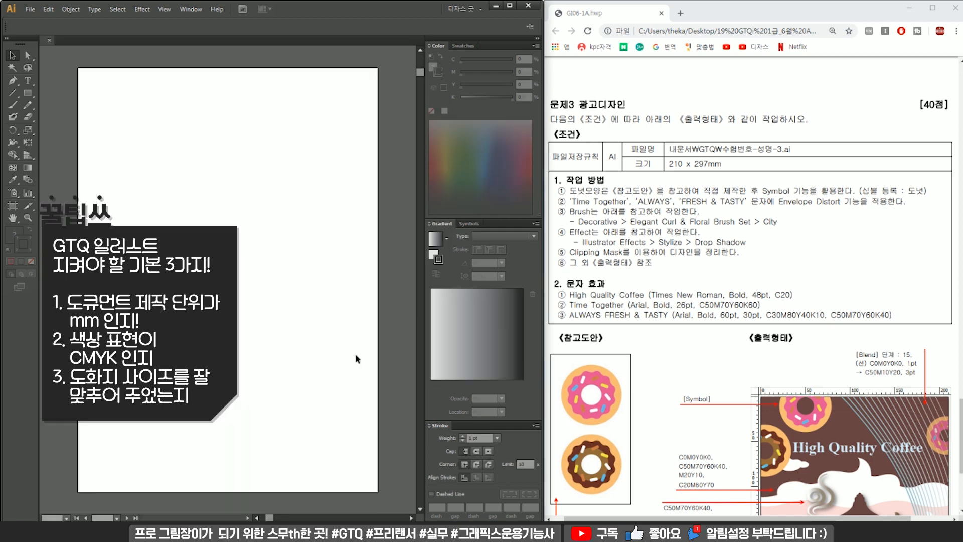
Step: Check the reference design's colour list, and draw a small square in the artboard's upper-left corner with the Rectangle tool
scroll(636, 324, "down", 4)
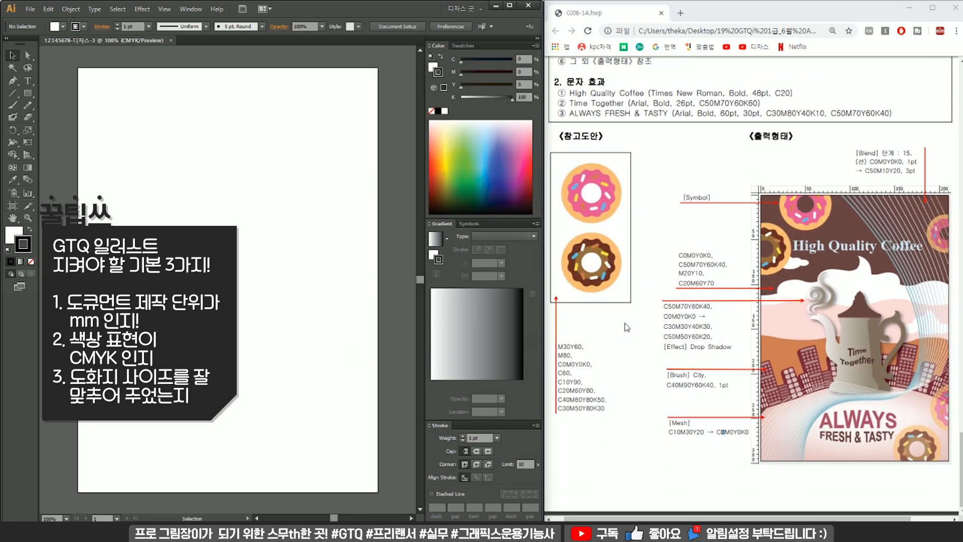
scroll(626, 327, "up", 4)
scroll(652, 376, "down", 4)
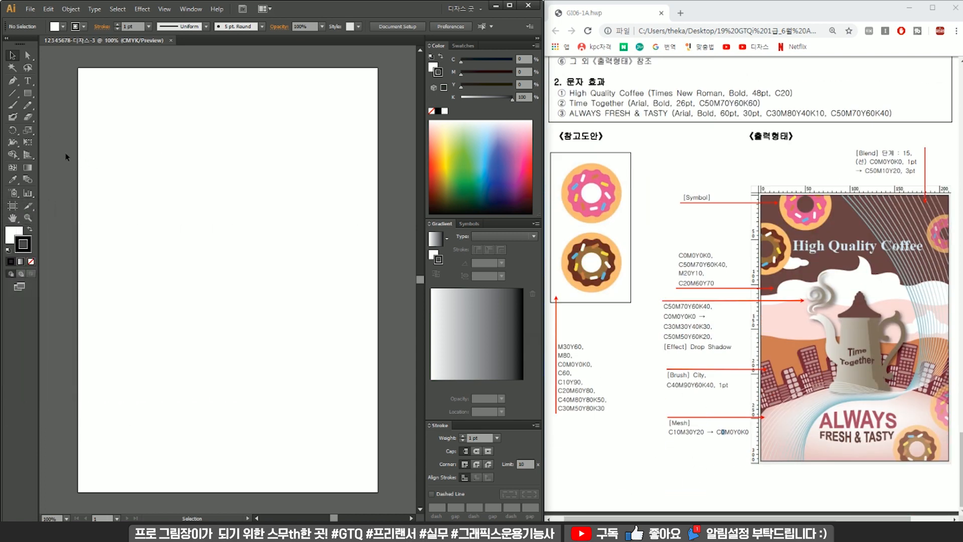
left_click(28, 93)
mouse_move(87, 88)
left_mouse_down()
mouse_move(114, 105)
mouse_move(106, 107)
left_mouse_up()
Step: Copy the square downward and repeat the copy to form an evenly spaced column of nine squares
key("v")
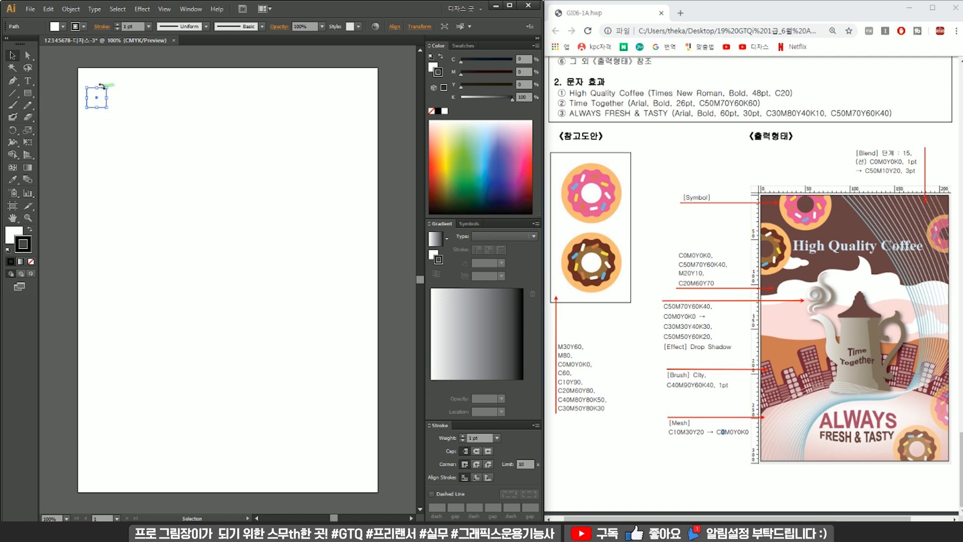
left_click_drag(101, 90, 100, 115)
key("ctrl+d")
key("ctrl+d")
key("ctrl+d")
key("ctrl+d")
key("ctrl+d")
key("ctrl+d")
key("ctrl+d")
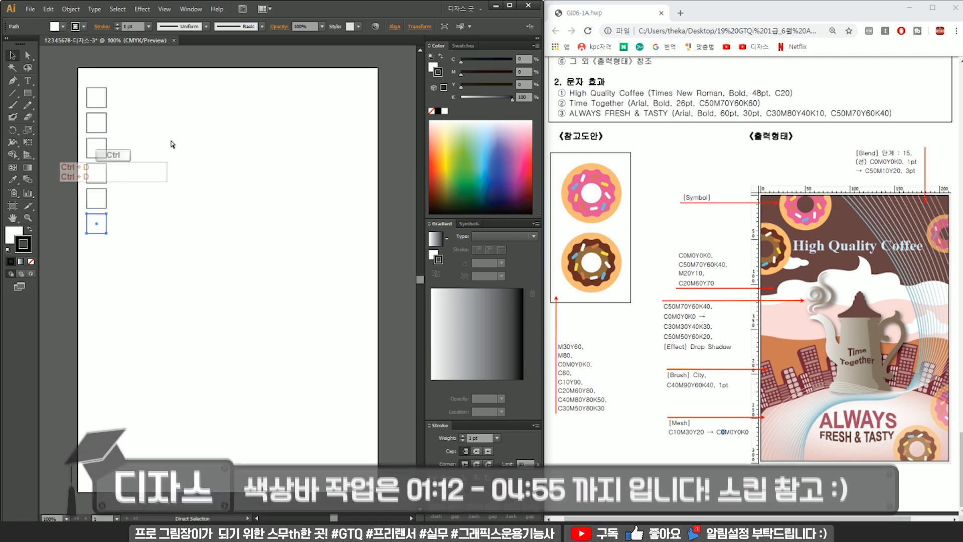
Step: Duplicate the column of squares sideways twice to form a grid of three columns
left_click_drag(171, 342, 133, 103)
key("ctrl+d")
left_click(165, 275, "ctrl")
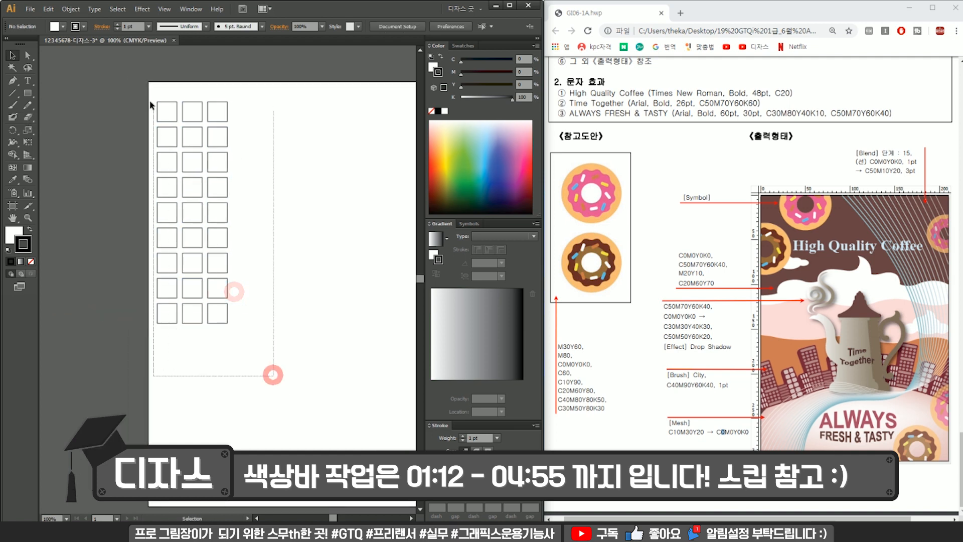
Step: Remove the stroke from all squares and move the grid off the artboard onto the canvas to its left
left_click_drag(273, 372, 144, 95)
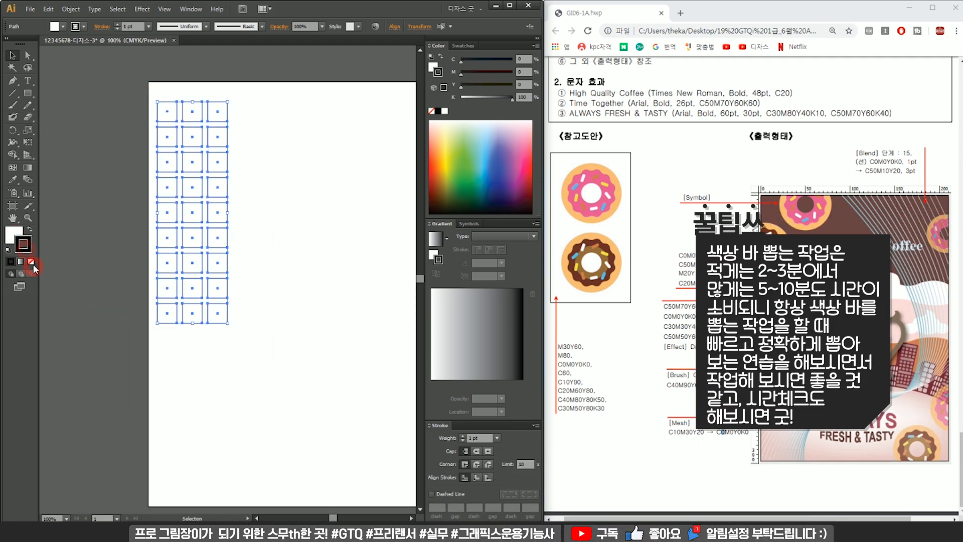
left_click(30, 261)
left_click(285, 155)
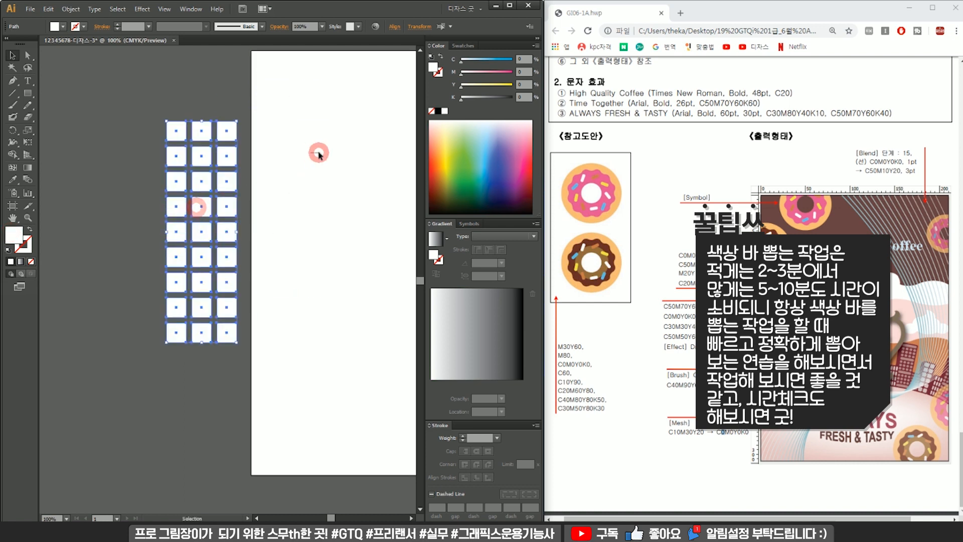
left_click_drag(311, 155, 243, 211)
Step: Fill the first square of the first row with M30 Y60
scroll(186, 224, "up", 1)
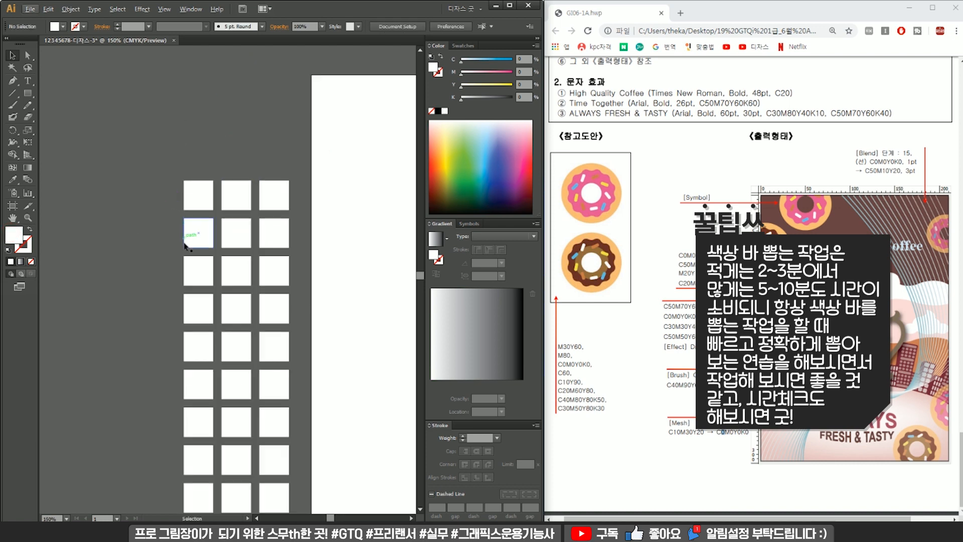
left_click_drag(207, 270, 178, 196)
left_click(168, 116)
double_click(14, 234)
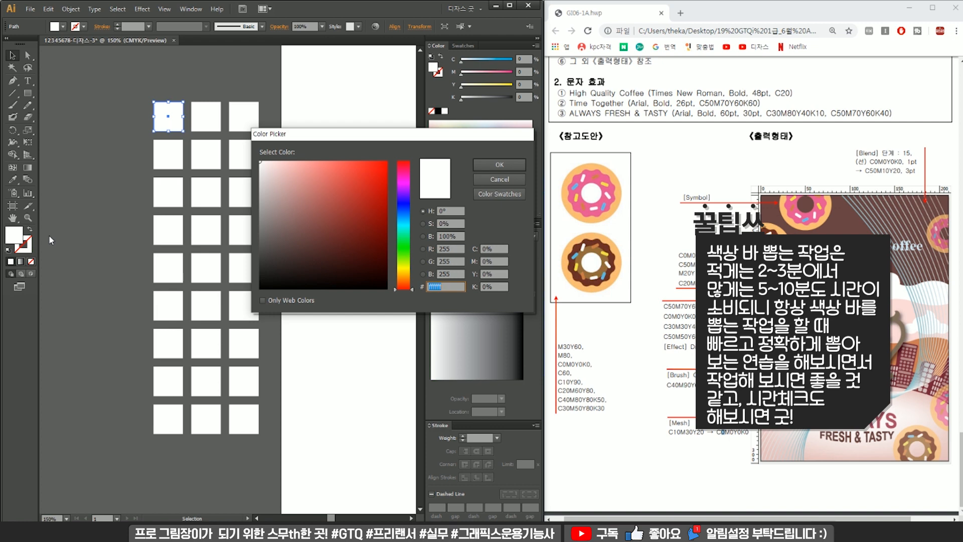
key("Tab")
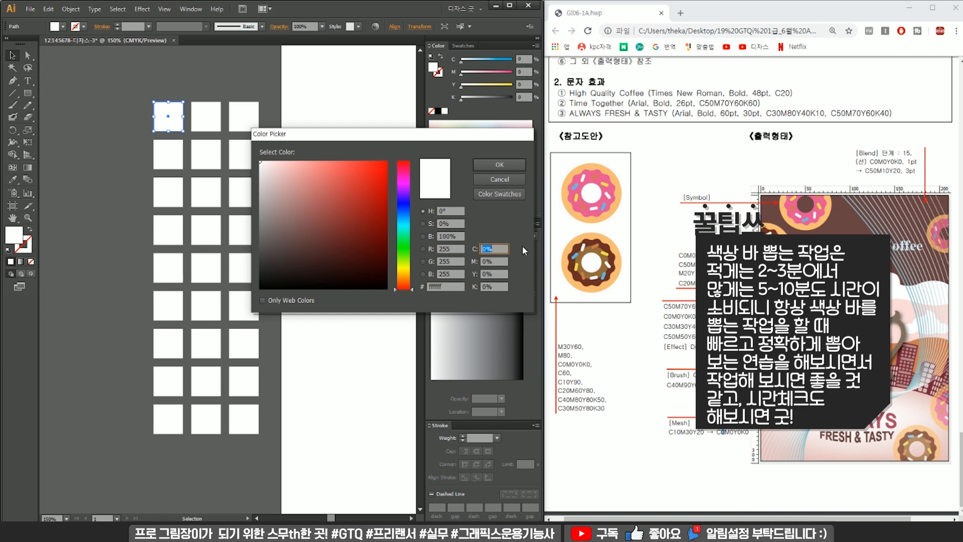
left_click(495, 247)
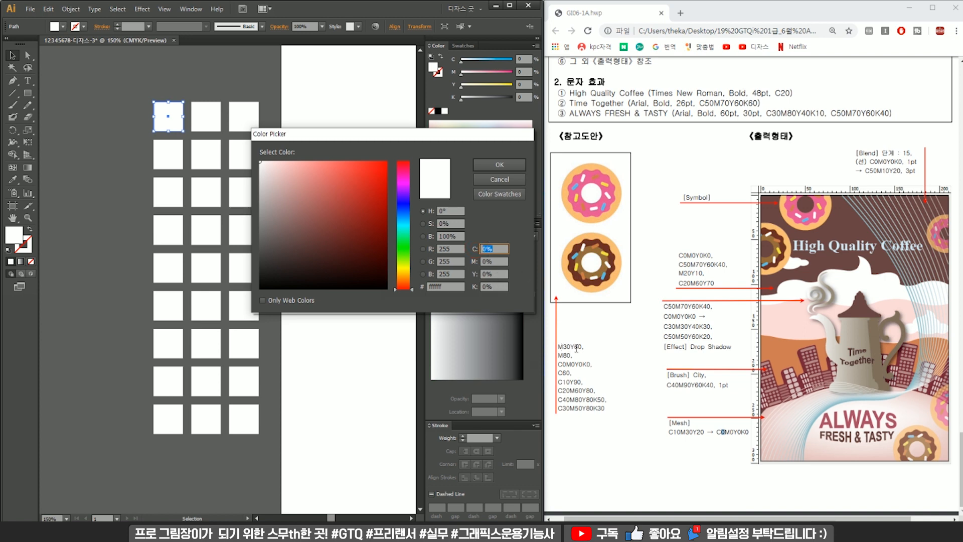
key("Tab")
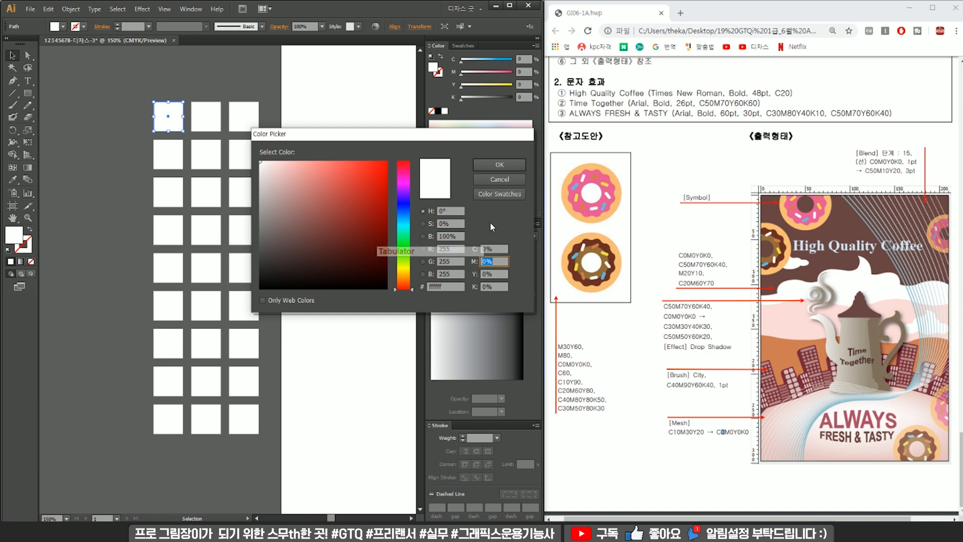
type("30")
key("Tab")
type("60")
key("Return")
Step: Fill the second square of the first row with M80
left_click(208, 117)
double_click(14, 234)
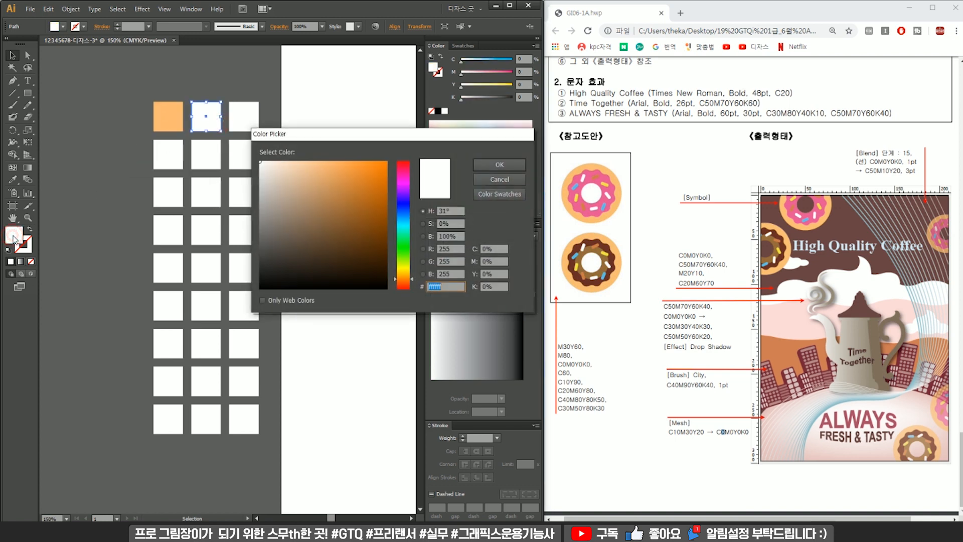
key("Tab")
key("Tab")
key("Tab")
key("Tab")
key("Tab")
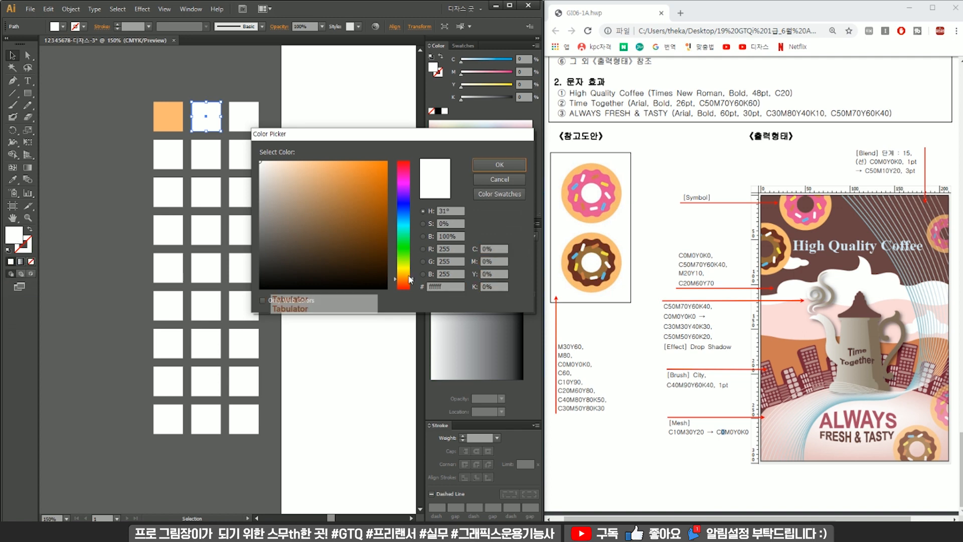
left_click(494, 261)
type("80")
key("Return")
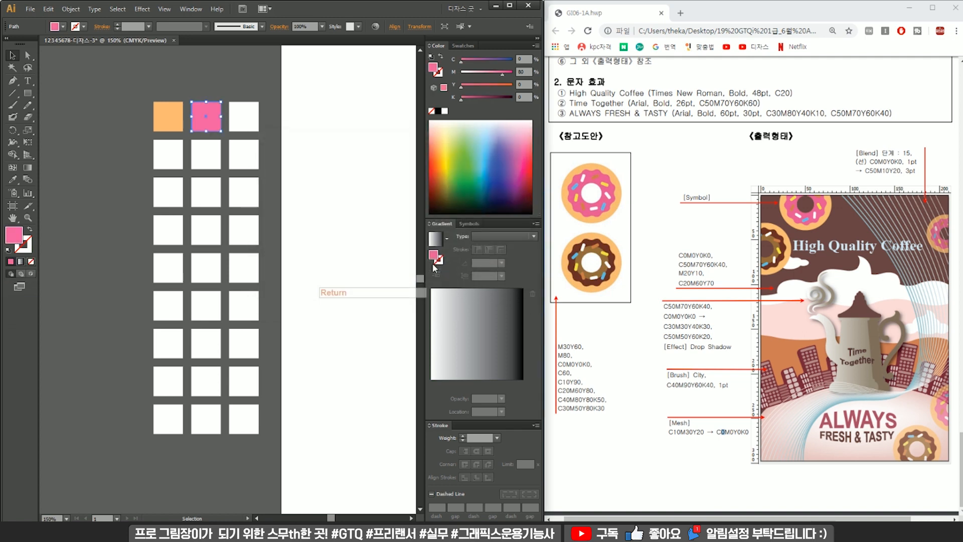
Step: Delete the third square of the first row and the last two squares of the second row
left_click(161, 166)
left_click_drag(272, 170, 208, 152)
left_click(248, 115, "shift")
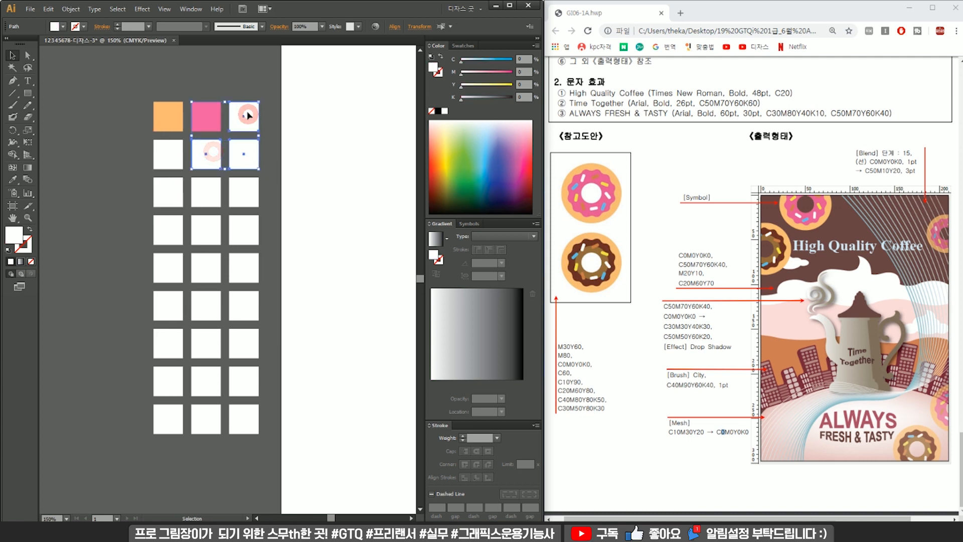
key("Delete")
Step: Fill the first square of the third row with C60
left_click(168, 192)
double_click(15, 235)
type("60")
key("Return")
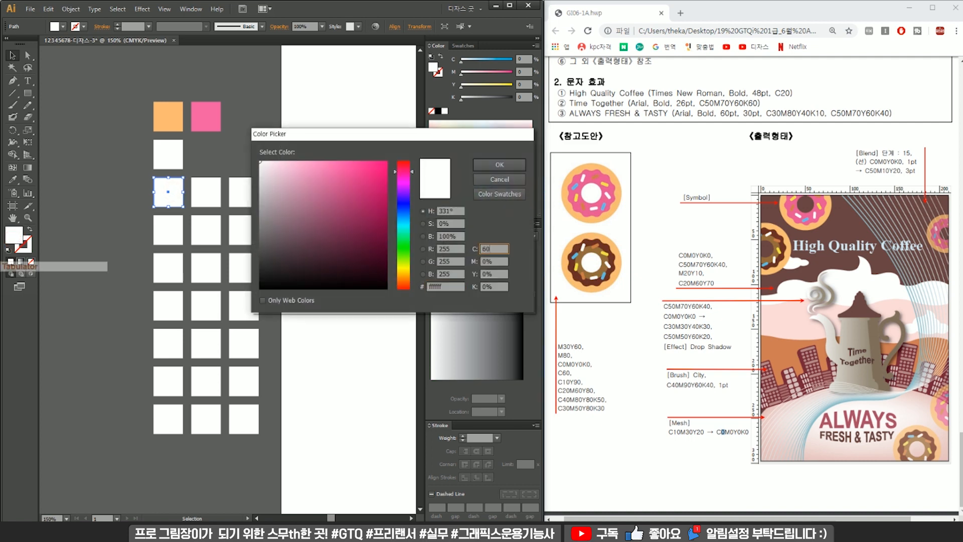
Step: Fill the second square of the third row with C10 Y90
left_click(205, 192)
double_click(11, 232)
type("10")
key("Tab")
key("Tab")
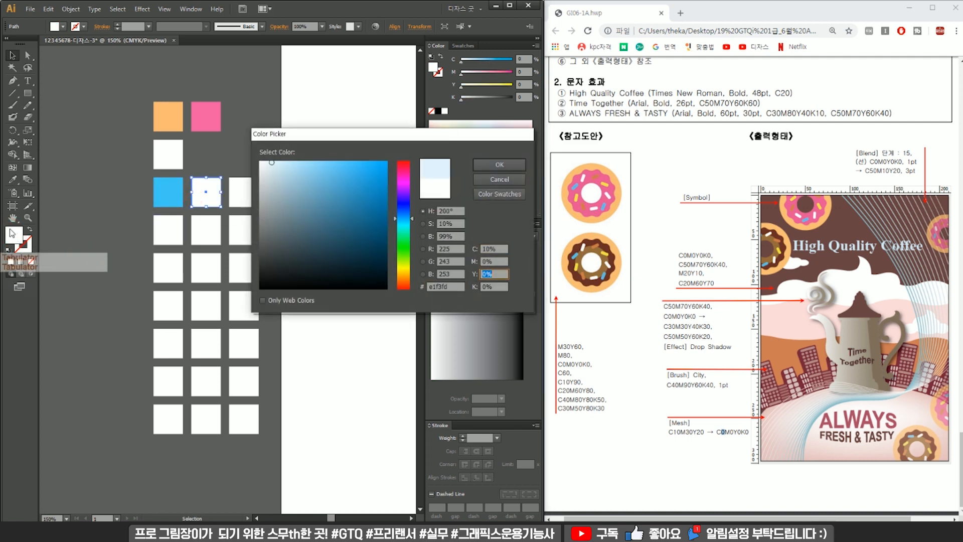
type("90")
Step: Fill the third square of the third row with C20 M60 Y80
left_click(231, 198)
double_click(14, 232)
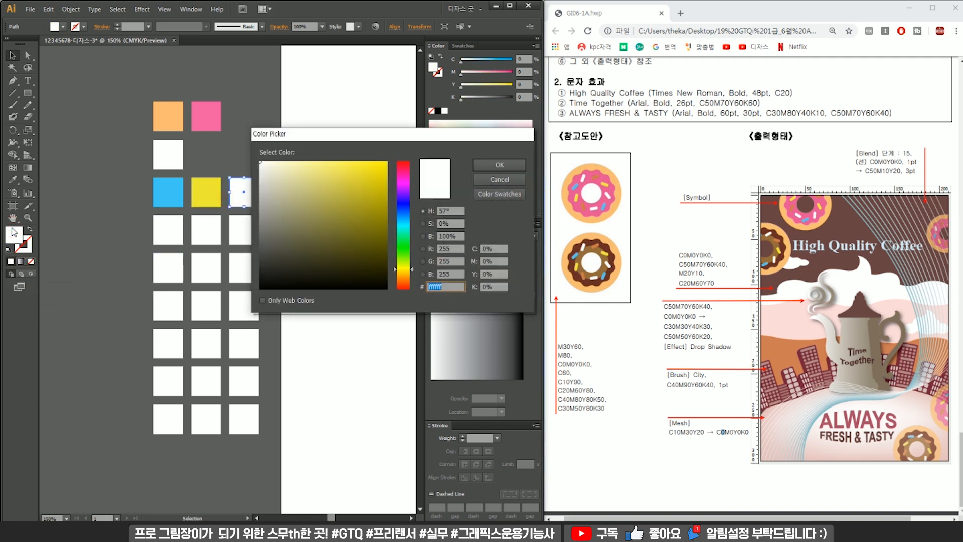
key("Tab")
type("20")
key("Tab")
type("60")
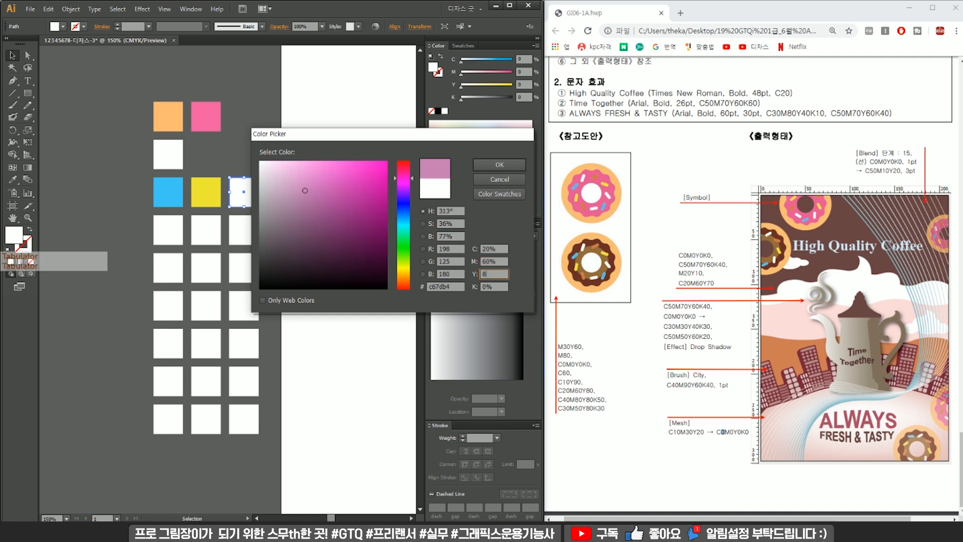
key("Tab")
type("80")
key("Return")
Step: Fill the first square of the fourth row with C40 M80 Y80 K50
left_click(168, 229)
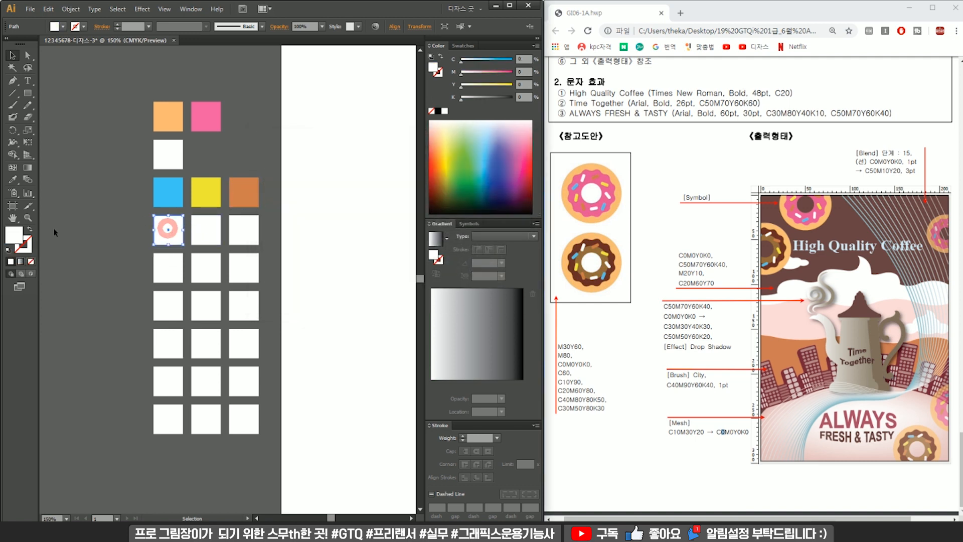
double_click(11, 230)
key("Tab")
type("40")
key("Tab")
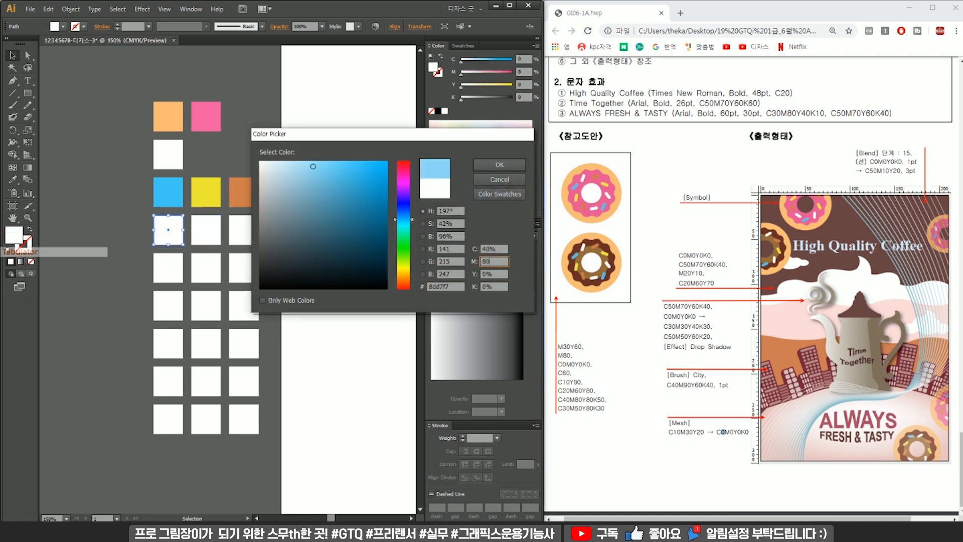
type("80")
key("Tab")
type("80")
key("Tab")
type("50")
key("Return")
Step: Fill the second square of the fourth row with C40 M80 Y80 K50
left_click(206, 229)
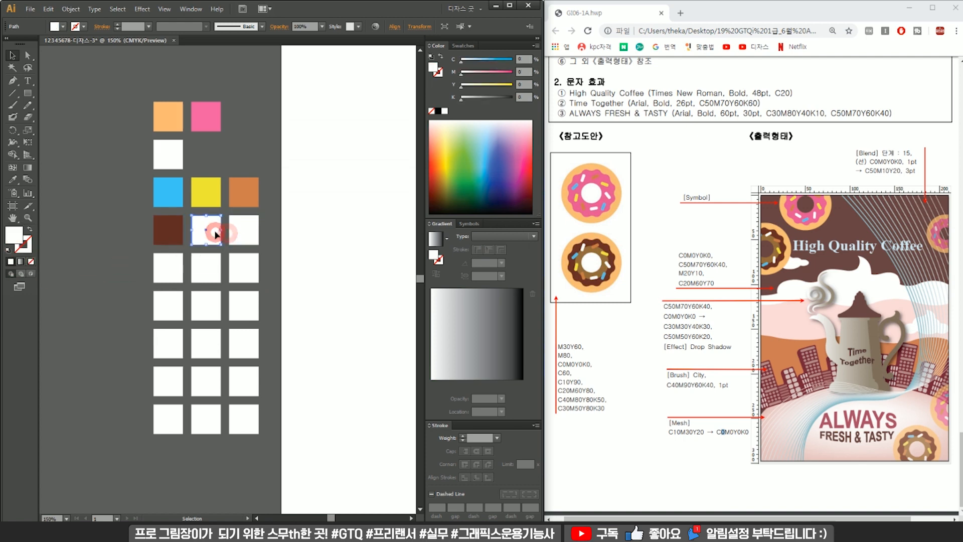
double_click(14, 233)
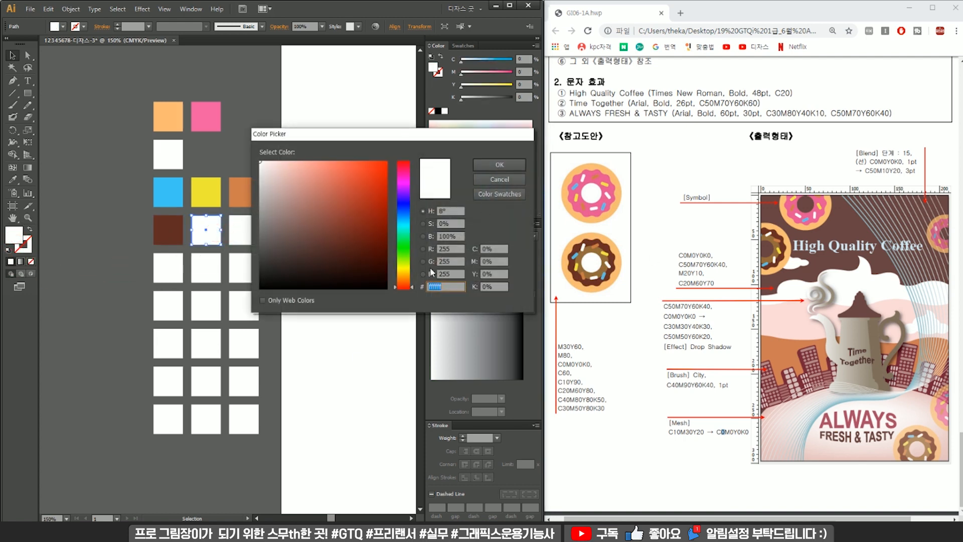
type("40")
key("Tab")
type("80")
key("Tab")
type("80")
key("Tab")
type("50")
key("Return")
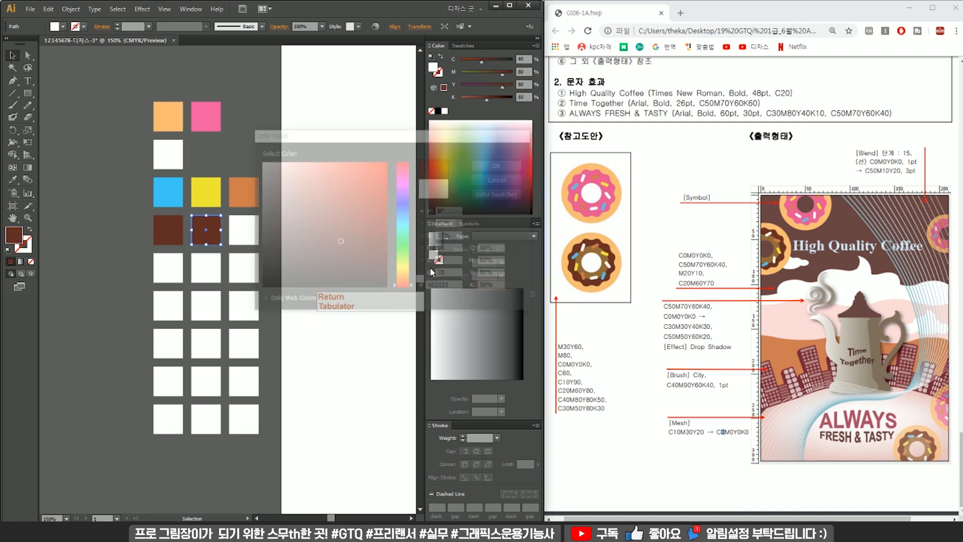
Step: Fill the first square of the fourth row with C30 M50 Y80 K30 and delete the row's unused third square
left_click(168, 229)
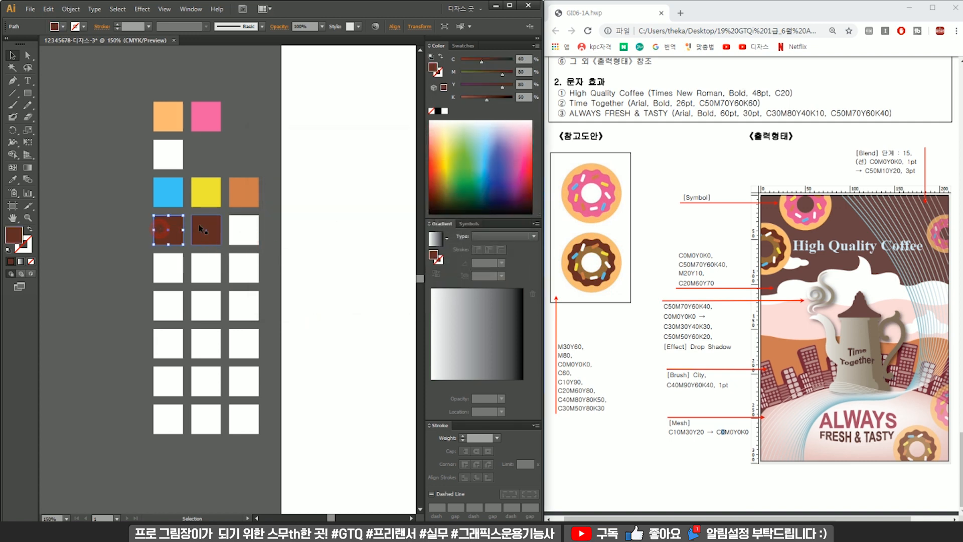
double_click(14, 233)
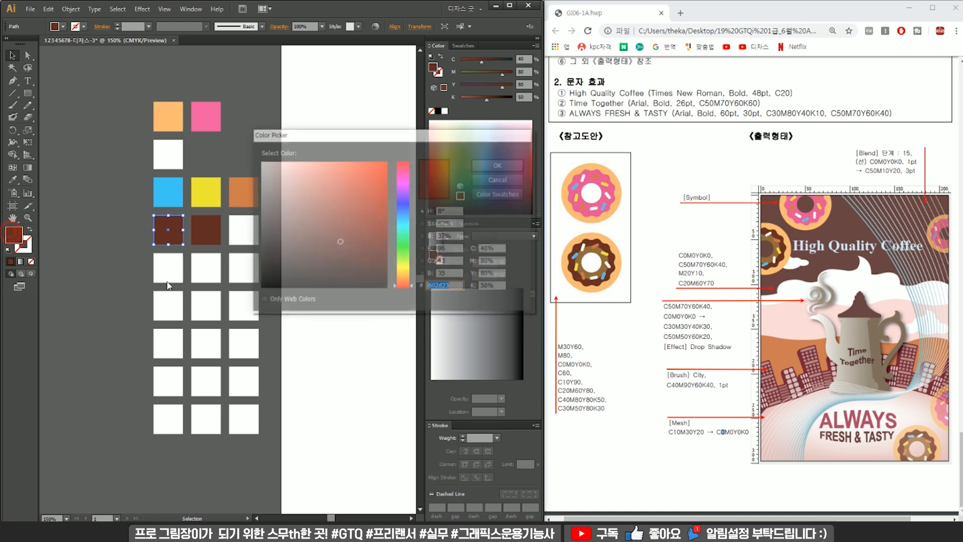
left_click(500, 248)
type("30")
key("Tab")
type("50")
key("Tab")
key("Tab")
type("30")
key("Return")
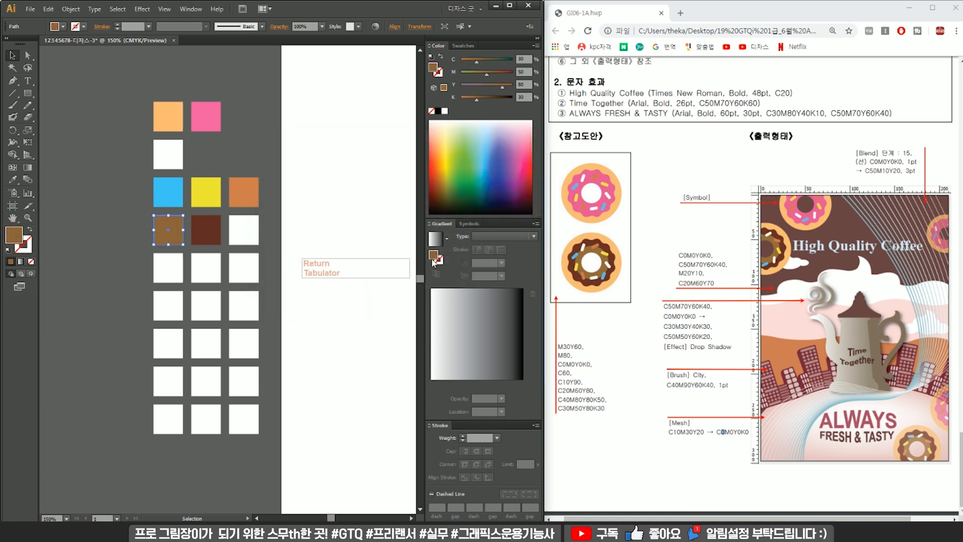
left_click(245, 228)
key("Delete")
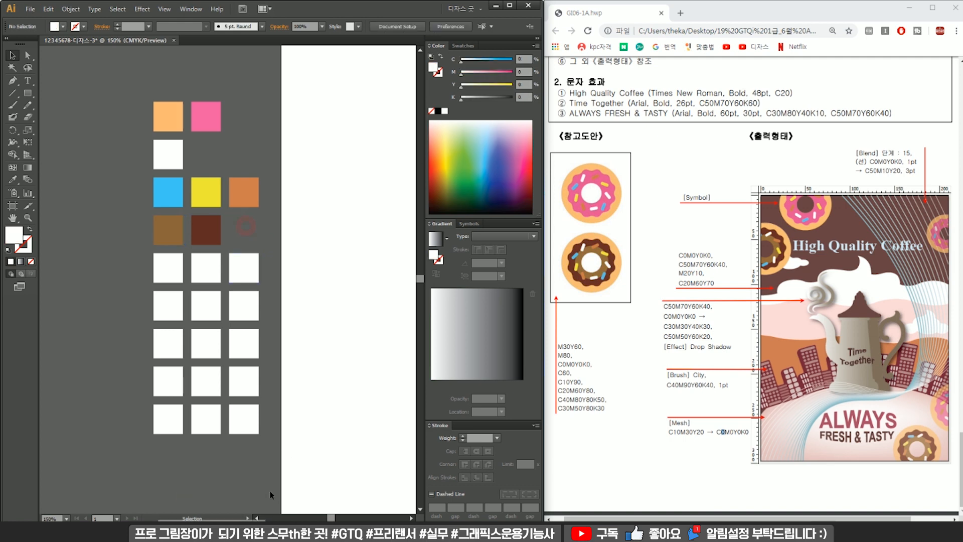
Step: Move the coloured swatches and the remaining white squares apart beside the artboard, and copy the white block above the artboard
left_click_drag(288, 486, 157, 269)
scroll(177, 265, "down", 2)
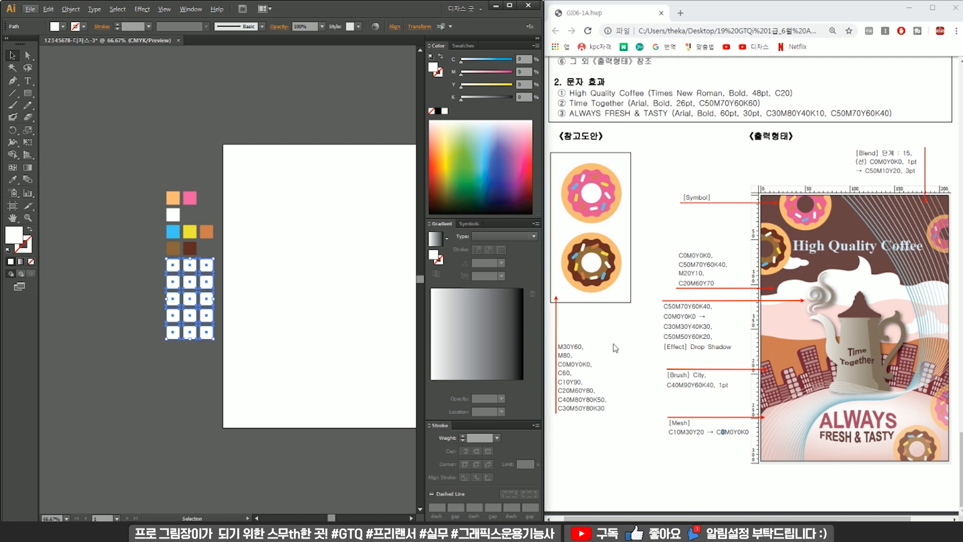
left_click_drag(232, 253, 151, 187)
left_click_drag(190, 232, 135, 220)
left_click_drag(242, 387, 162, 253)
left_click_drag(234, 310, 199, 329)
left_click_drag(151, 285, 351, 81)
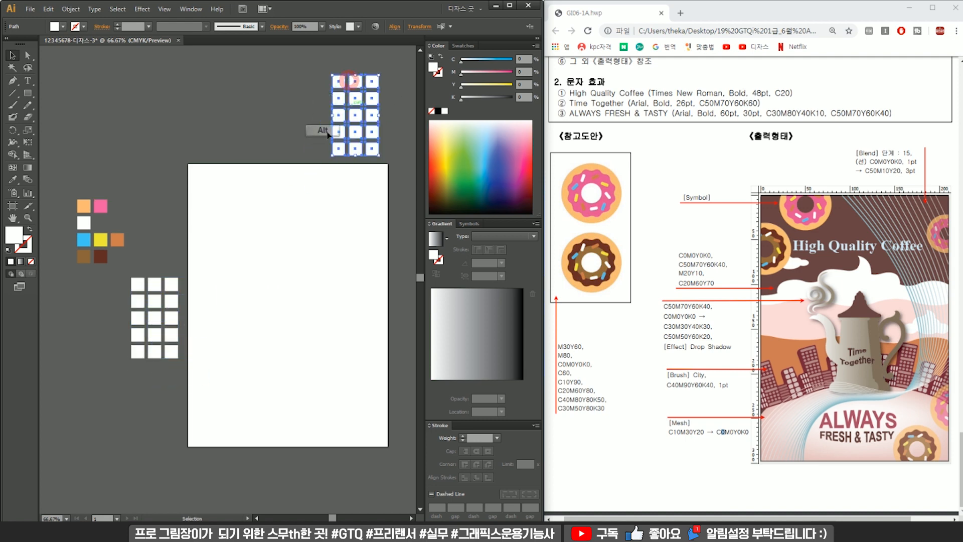
Step: Separate the bottom row of three white squares from the white grid by moving it further down
left_click(146, 273)
left_click_drag(231, 335, 261, 366)
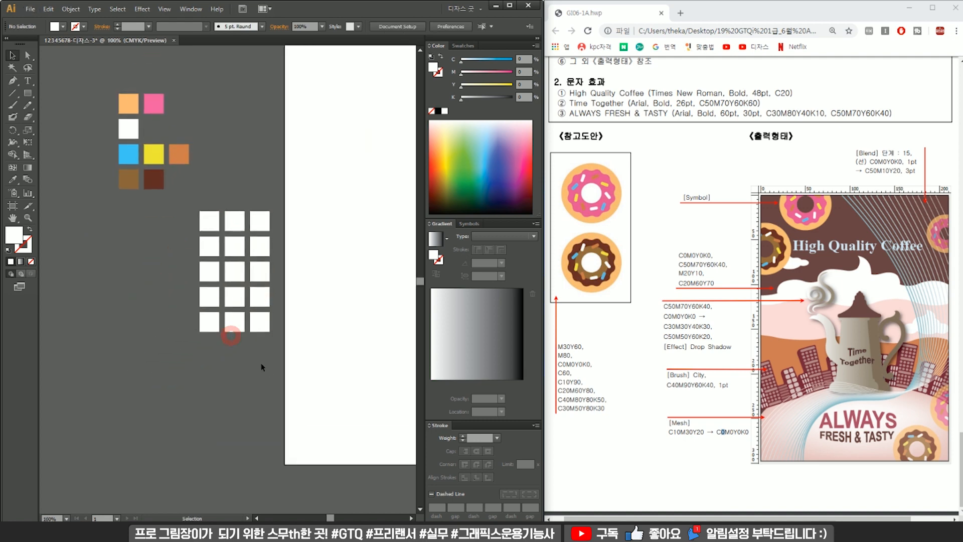
left_click_drag(204, 215, 204, 315)
left_click_drag(296, 346, 267, 321)
left_click_drag(281, 385, 168, 295)
left_click_drag(231, 355, 293, 259)
Step: Fill the third square of the separated bottom row with C10 M30 Y20
left_click(231, 397)
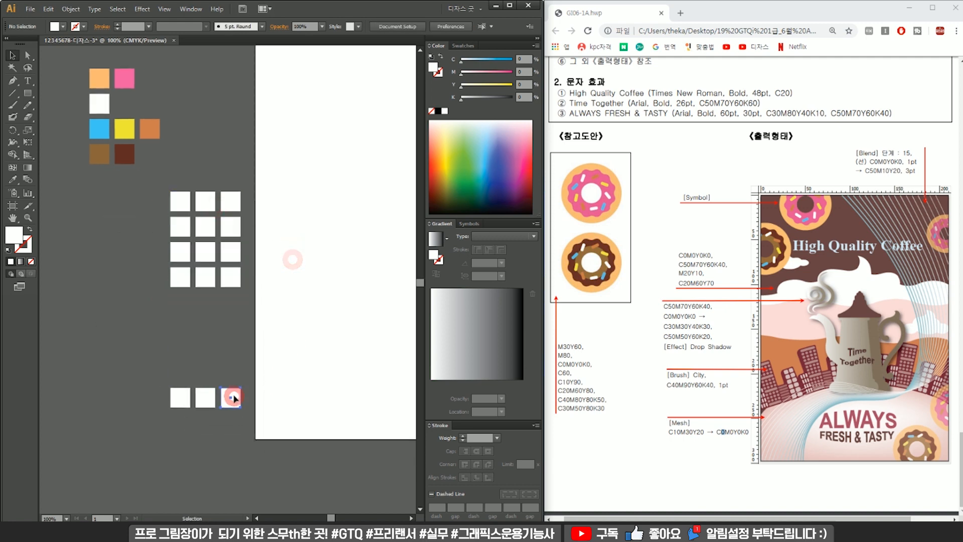
double_click(14, 234)
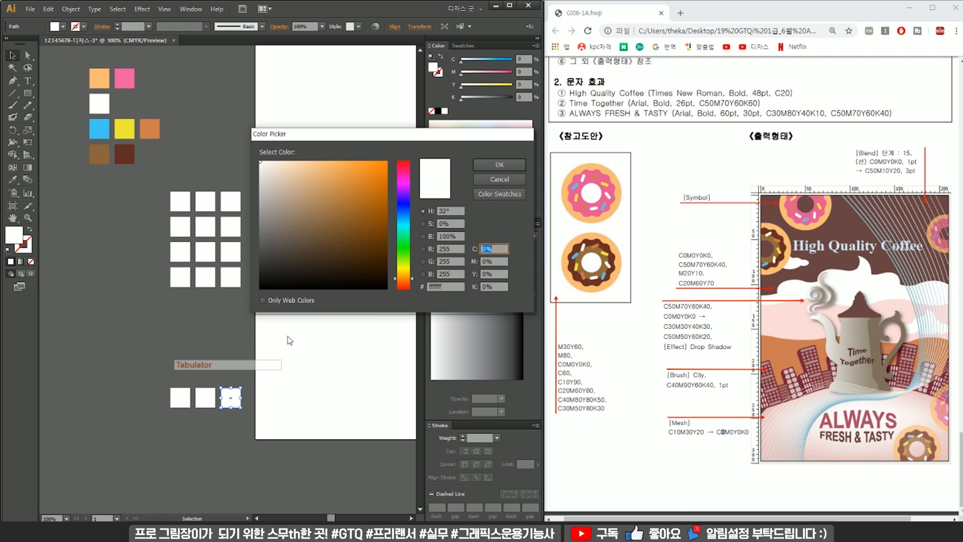
type("10")
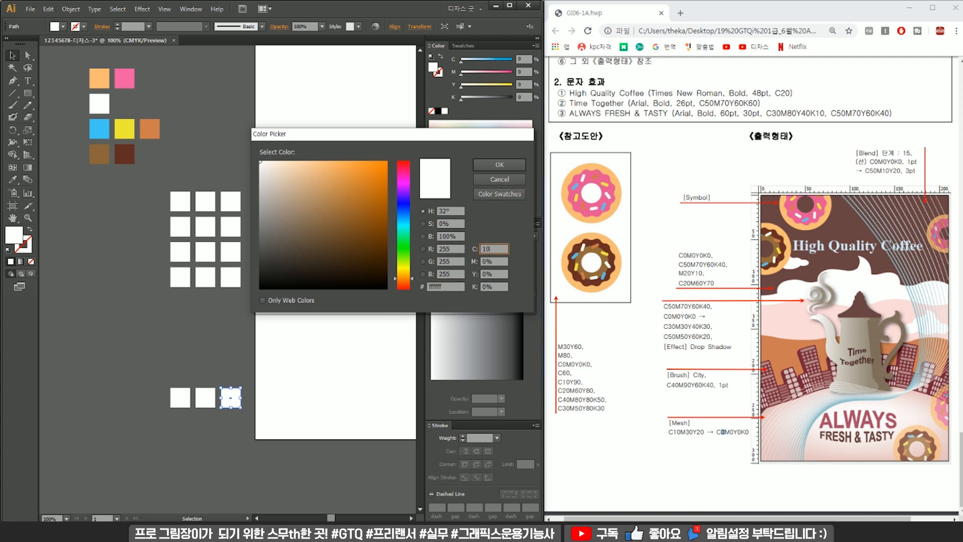
key("Tab")
type("30")
key("Tab")
type("20")
key("Return")
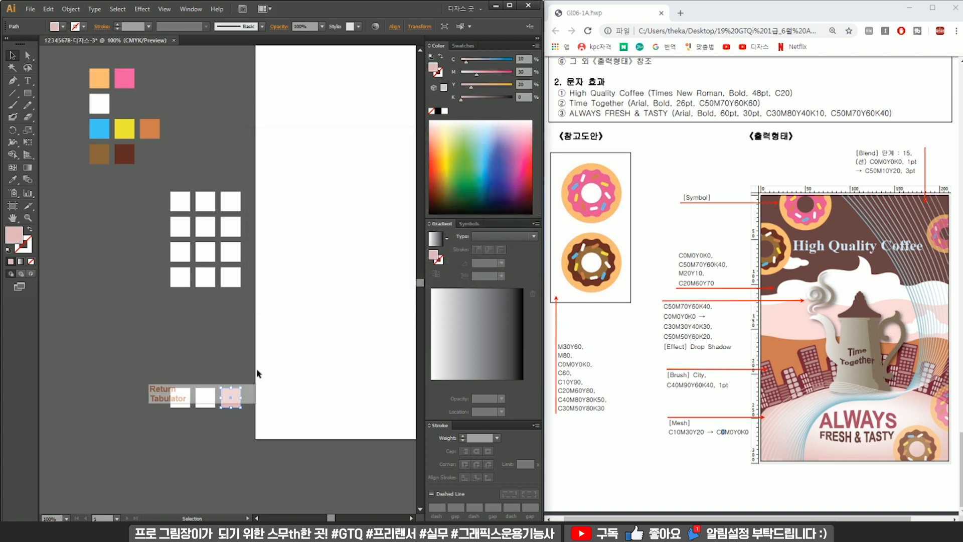
Step: Place the pink square just above the middle square of the separated row and keep that middle square's fill at C0 M0 Y0 K0
left_click_drag(230, 400, 211, 375)
left_click(206, 397)
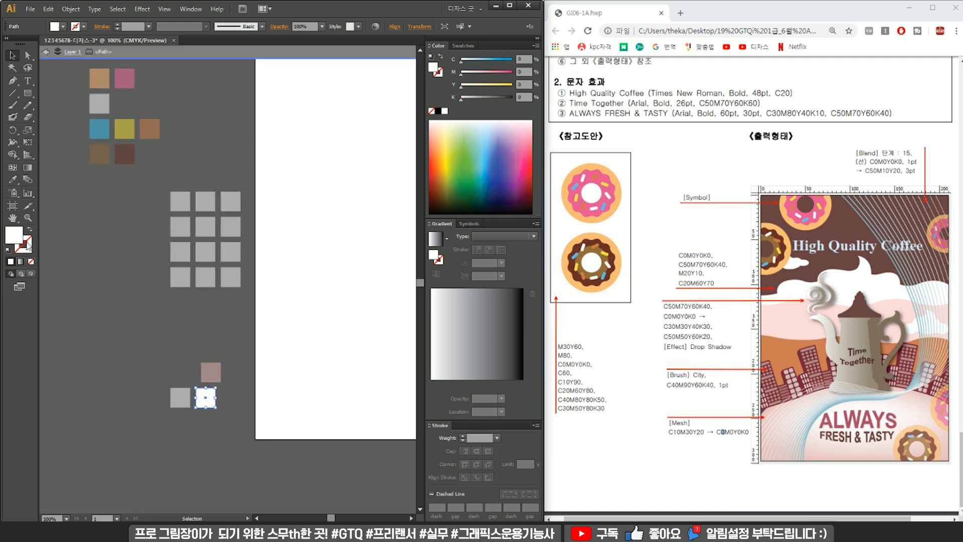
double_click(16, 234)
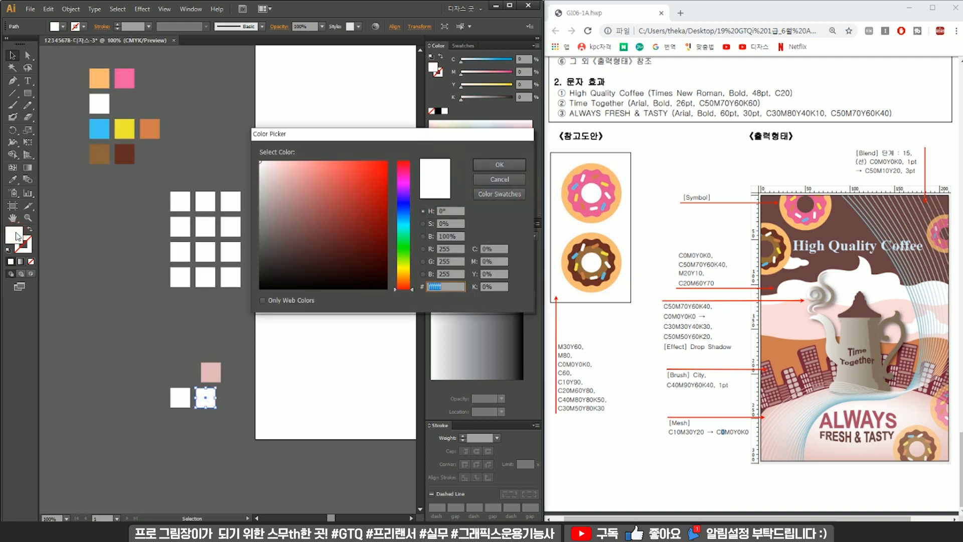
key("Return")
Step: Set one white square apart below the grid and swap its fill to a 1 pt white stroke with no fill
mouse_move(173, 406)
left_mouse_down()
mouse_move(200, 259)
mouse_move(231, 308)
left_mouse_up()
left_click(29, 228)
left_click(30, 249)
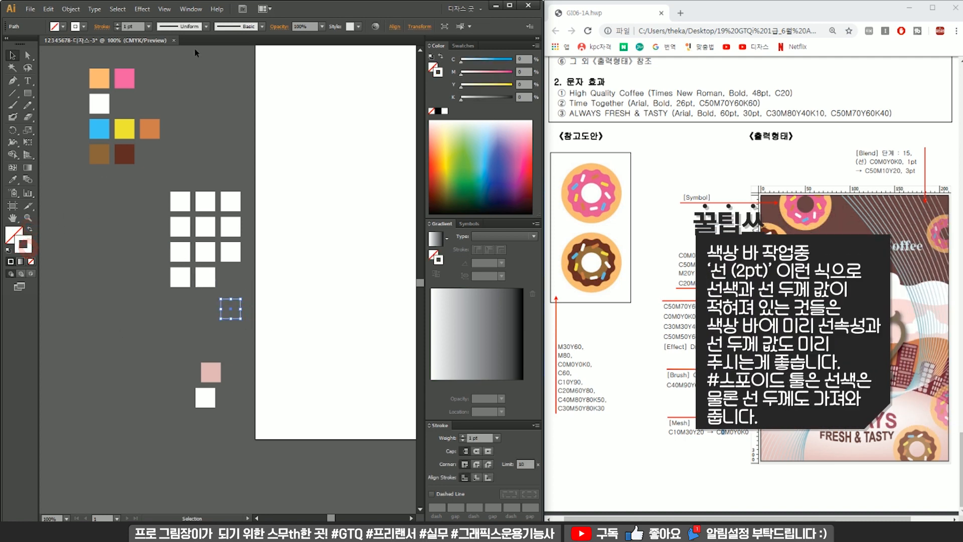
left_click(130, 26)
Step: Set the outlined square's stroke colour to C40 M90 Y60 K40
double_click(23, 244)
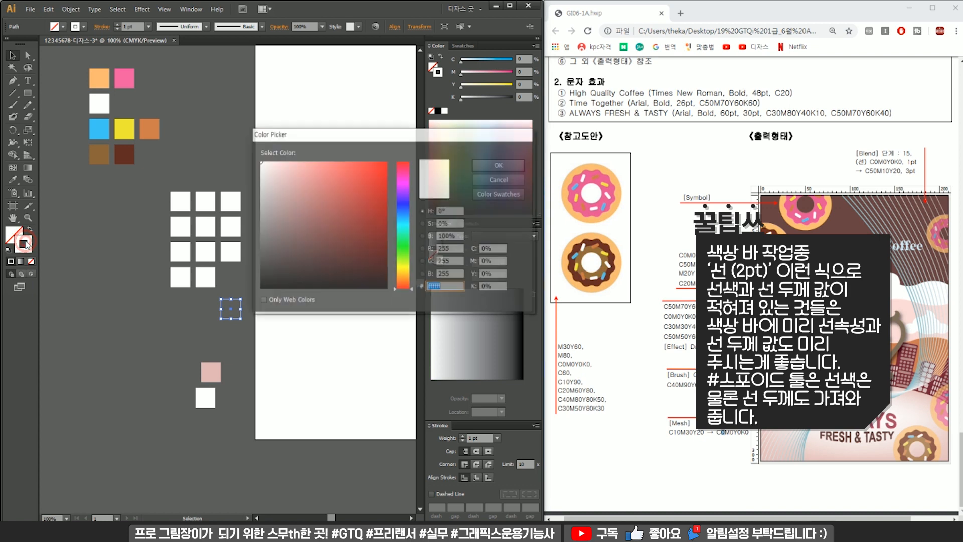
type("40")
key("Tab")
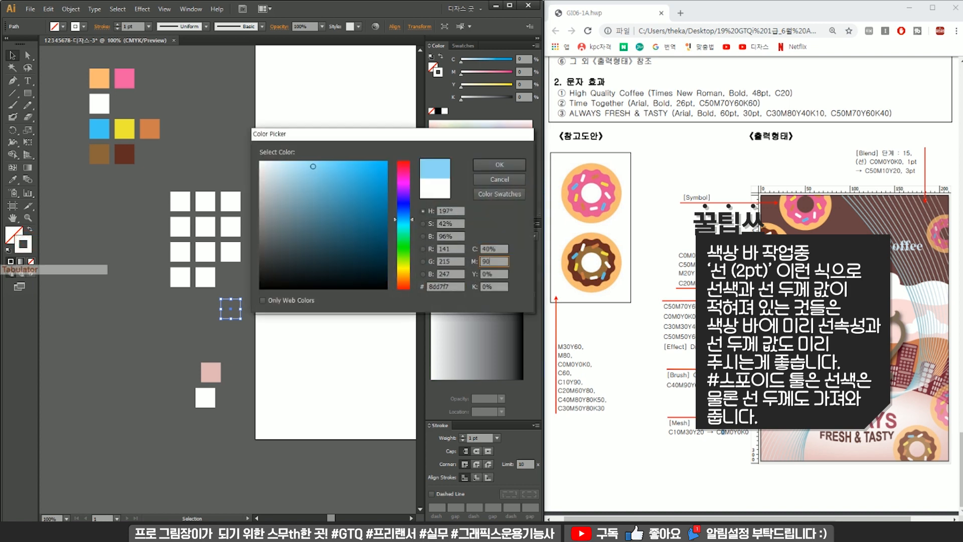
type("90")
key("Tab")
type("60")
key("Tab")
type("40")
key("Return")
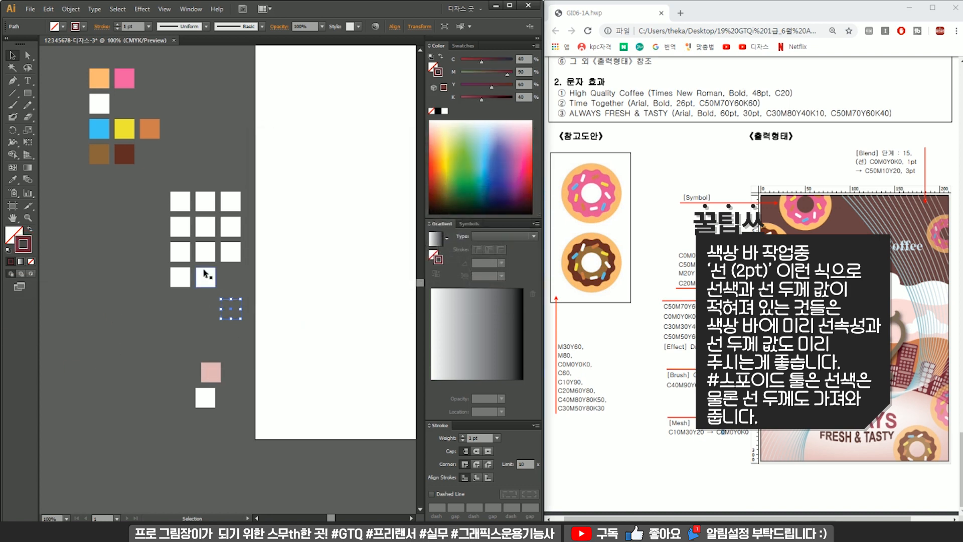
Step: Move the white grid up by one row and fill its first square with C50 M70 Y60 K40
left_click_drag(234, 269, 234, 243)
left_click(282, 182)
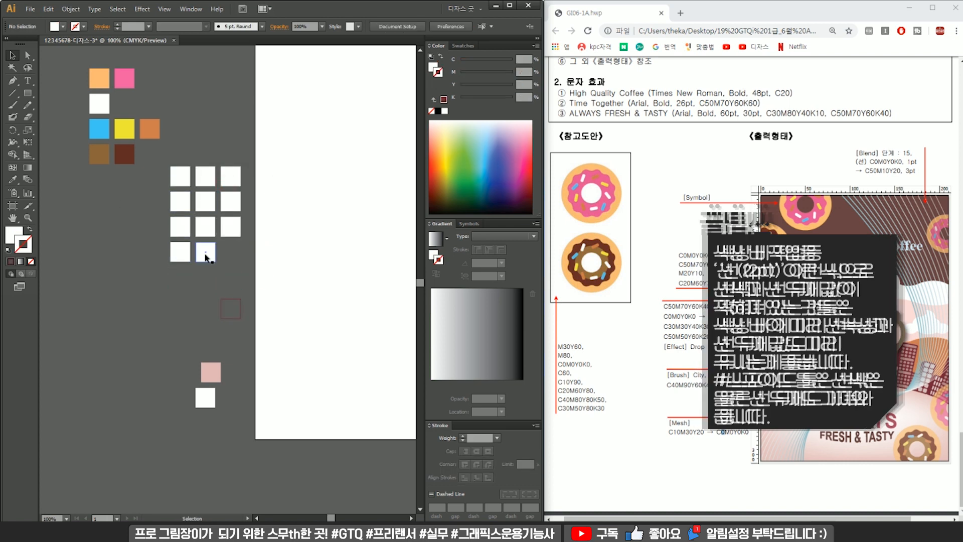
left_click(186, 179)
double_click(16, 232)
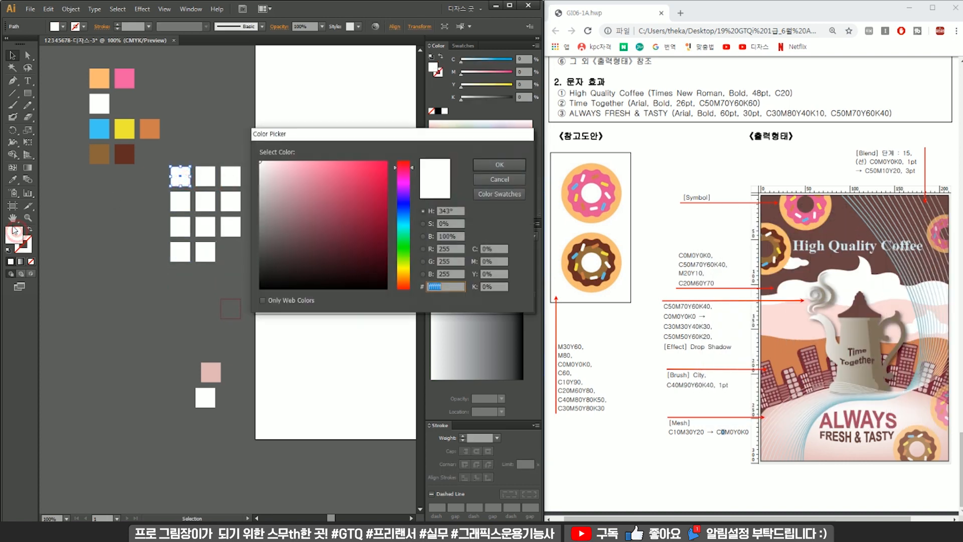
key("Tab")
type("50")
key("Tab")
type("70")
key("Tab")
type("60")
key("Tab")
type("40")
key("Return")
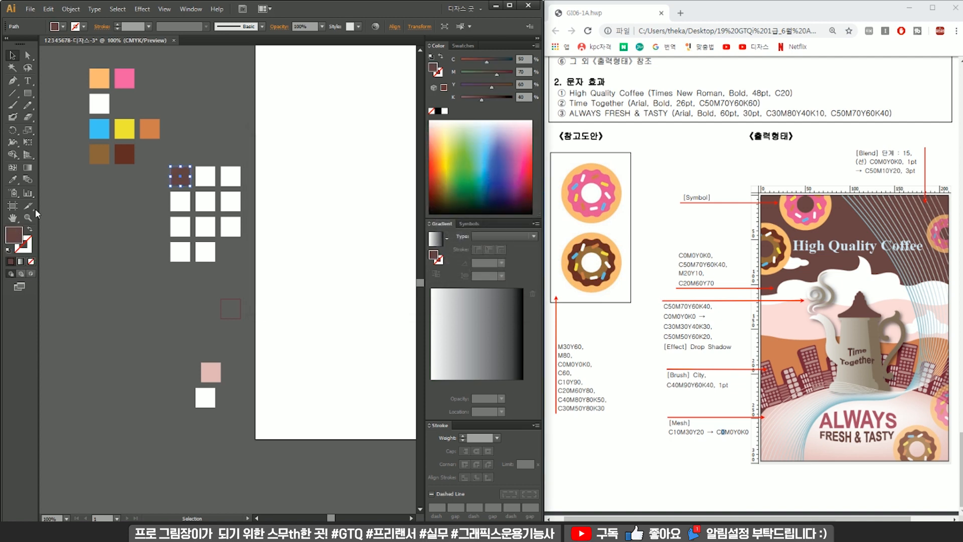
Step: Try to give the grid's first square a linear gradient with its starting stop set to C50 M70 Y60 K40
left_click(27, 167)
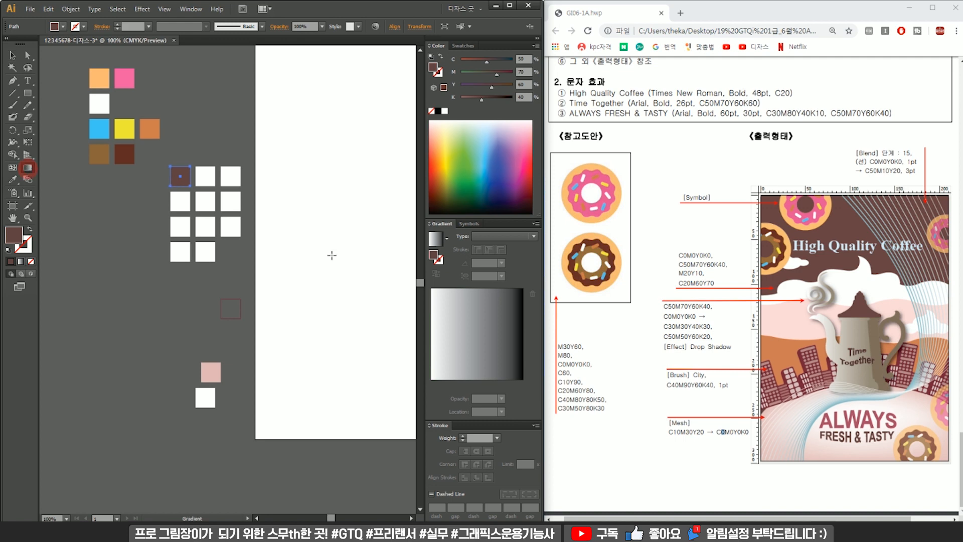
left_click(435, 239)
double_click(431, 385)
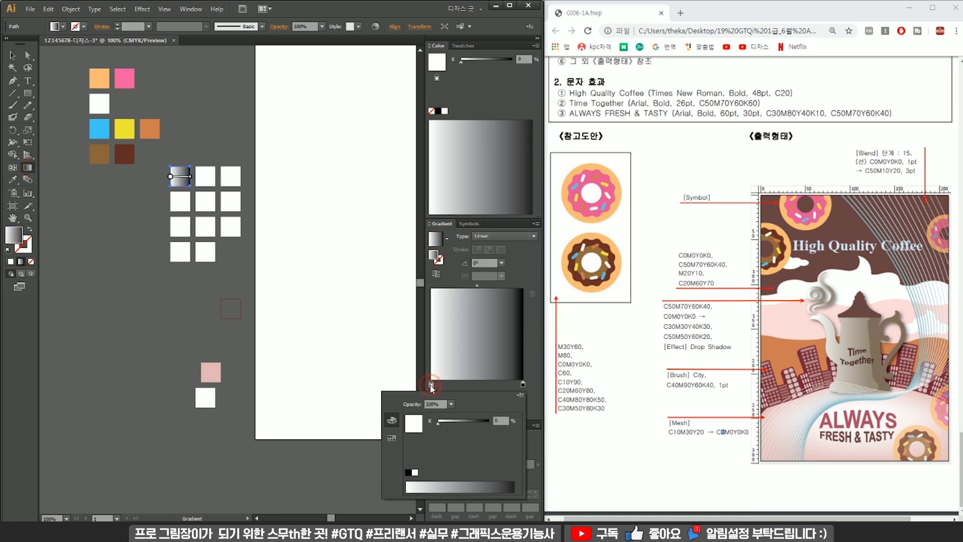
left_click(520, 395)
left_click(539, 430)
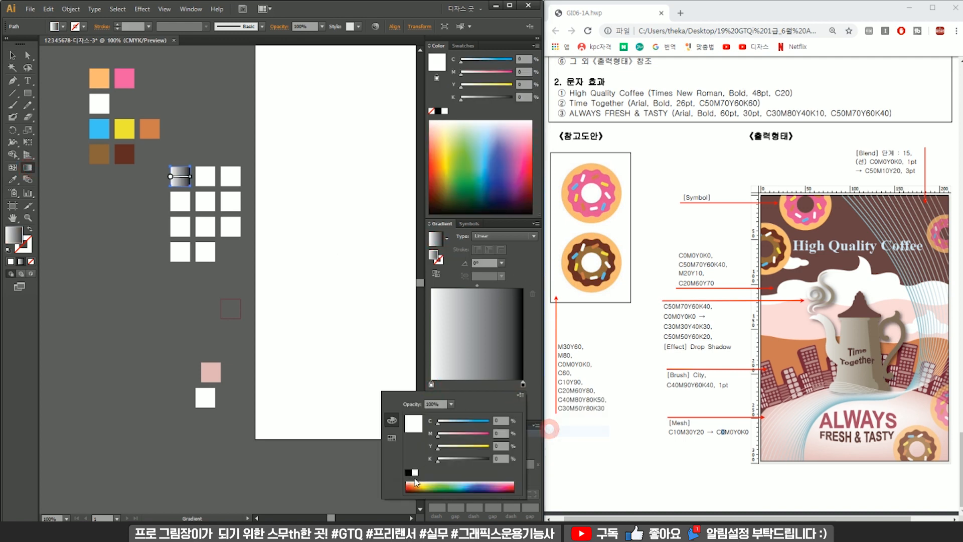
left_click(506, 421)
type("50")
key("Tab")
type("70")
key("Tab")
type("0")
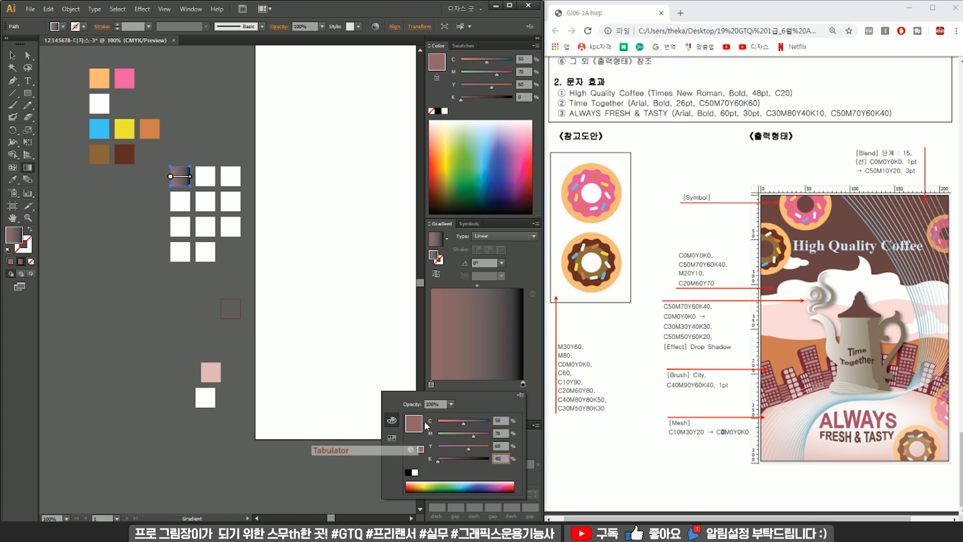
key("Return")
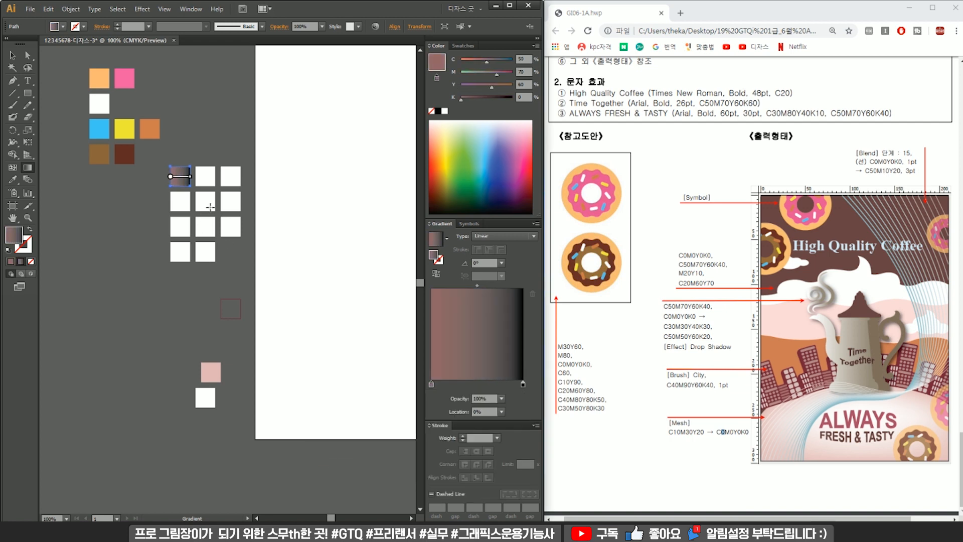
Step: Undo the gradient on the grid's first square and check the square's CMYK fill values
key("ctrl+z")
key("ctrl+z")
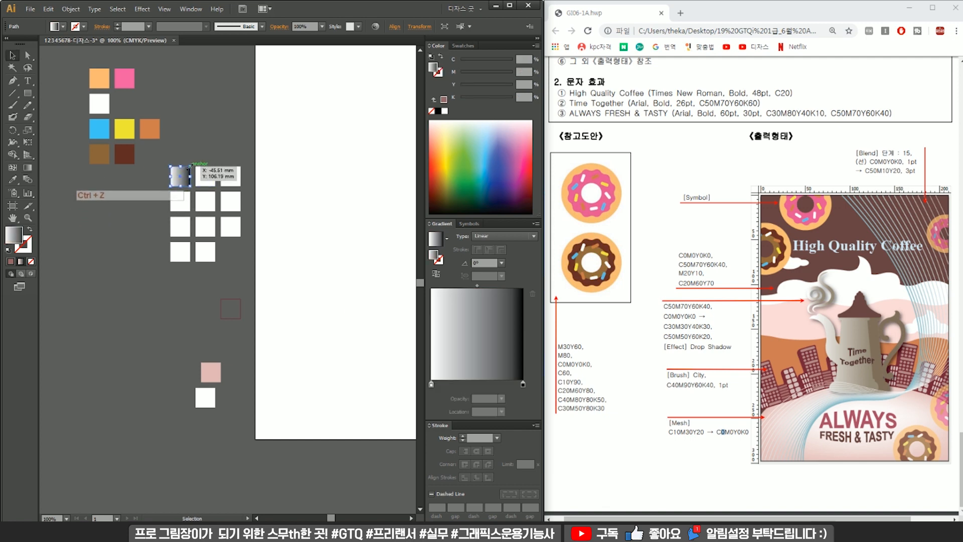
double_click(14, 234)
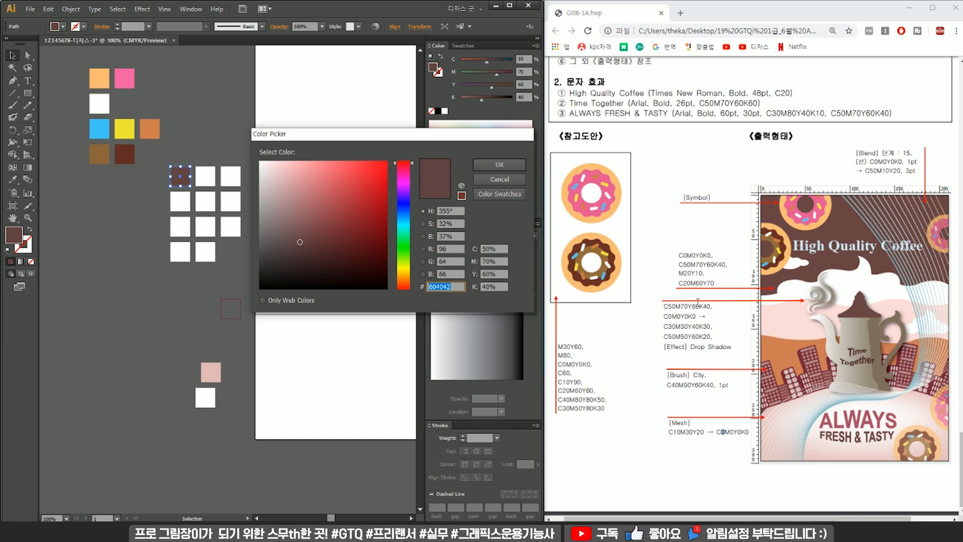
key("Return")
left_click(205, 176)
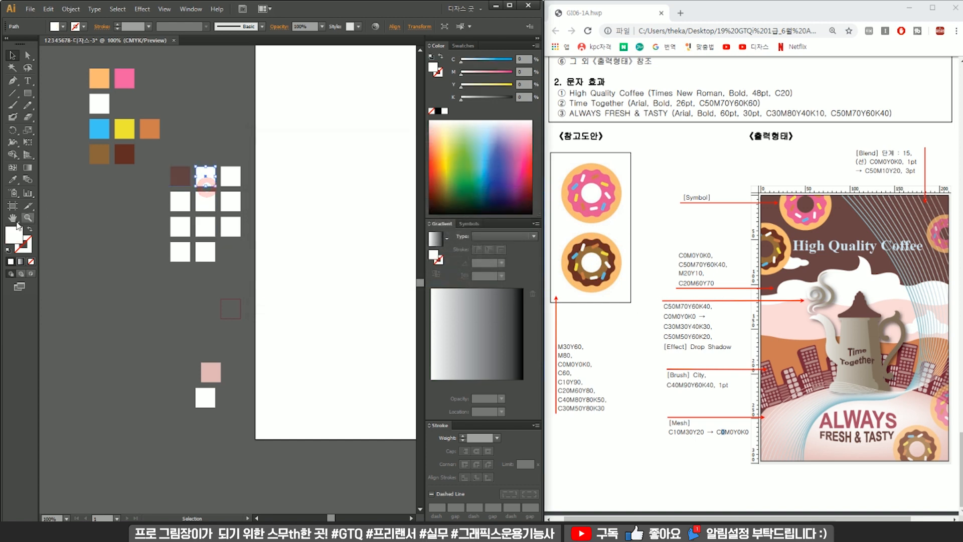
Step: Apply a linear gradient to the first square of the grid's second row and switch its white starting stop to CMYK
left_click(181, 201)
left_click(433, 238)
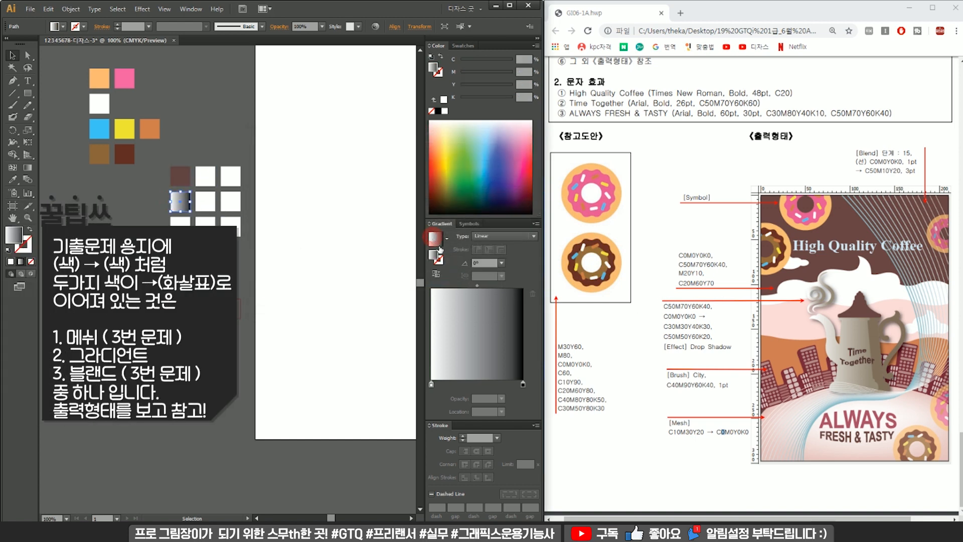
double_click(430, 384)
left_click(521, 394)
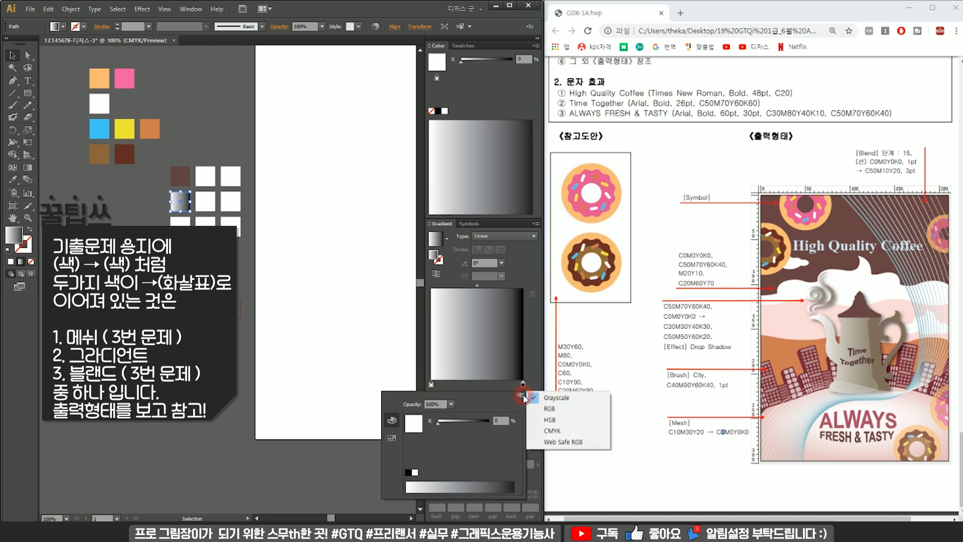
left_click(566, 432)
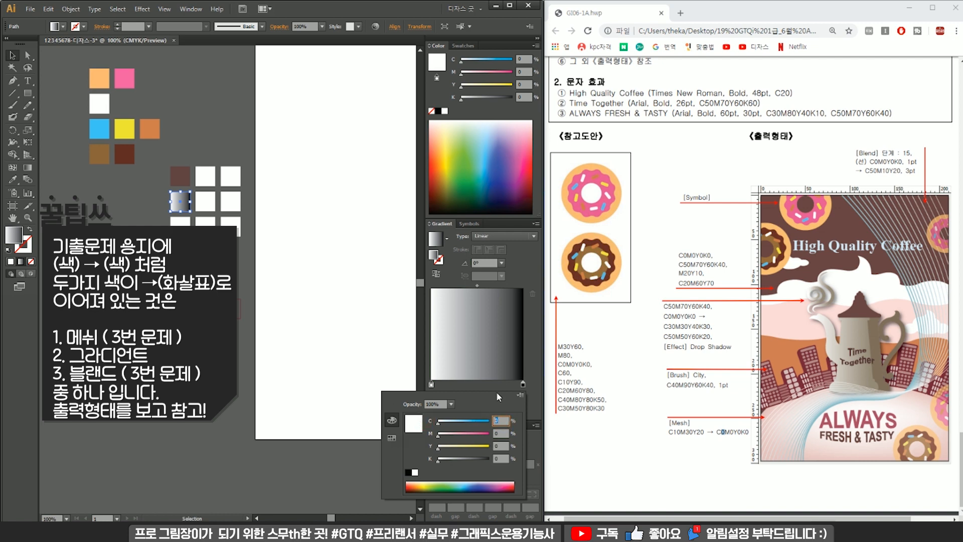
Step: Switch the gradient's end stop to CMYK and set it to C30 M30 Y40 K30
double_click(522, 385)
left_click(521, 394)
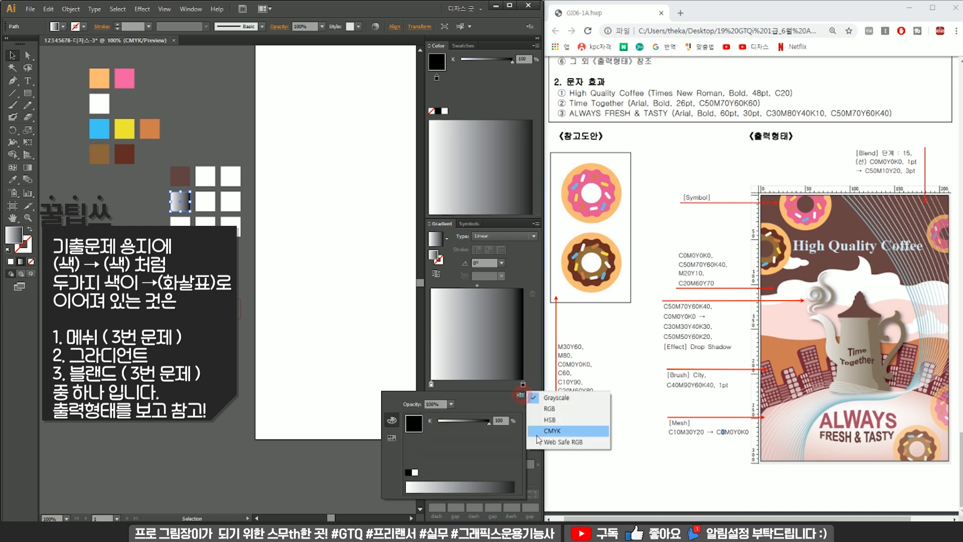
left_click(453, 425)
type("30")
key("Tab")
type("30")
key("Tab")
type("40")
key("Tab")
type("30")
key("Return")
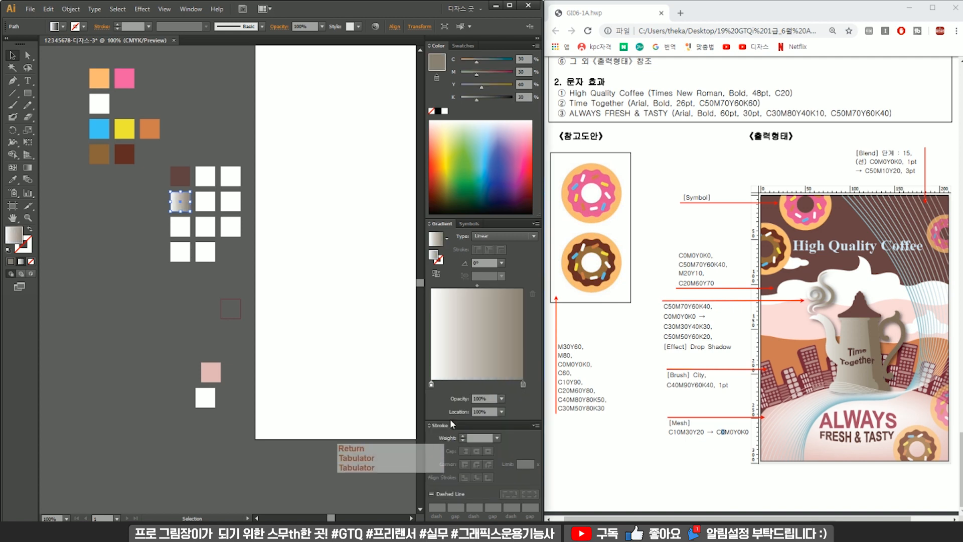
Step: Fill the second square of the grid's second row with C50 M50 Y60 K20
left_click(205, 201)
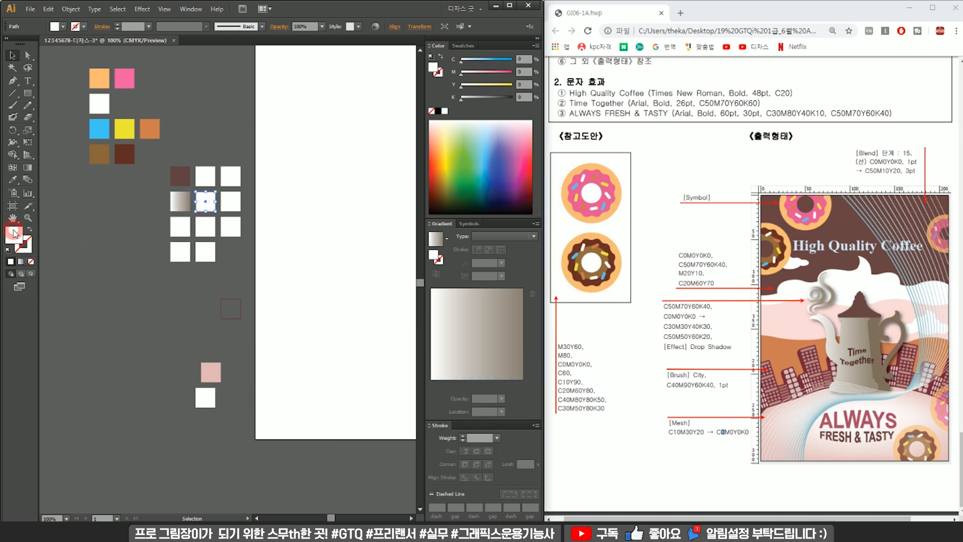
double_click(14, 232)
key("Tab")
type("50")
key("Tab")
type("50")
key("Tab")
type("60")
key("Tab")
type("20")
key("Return")
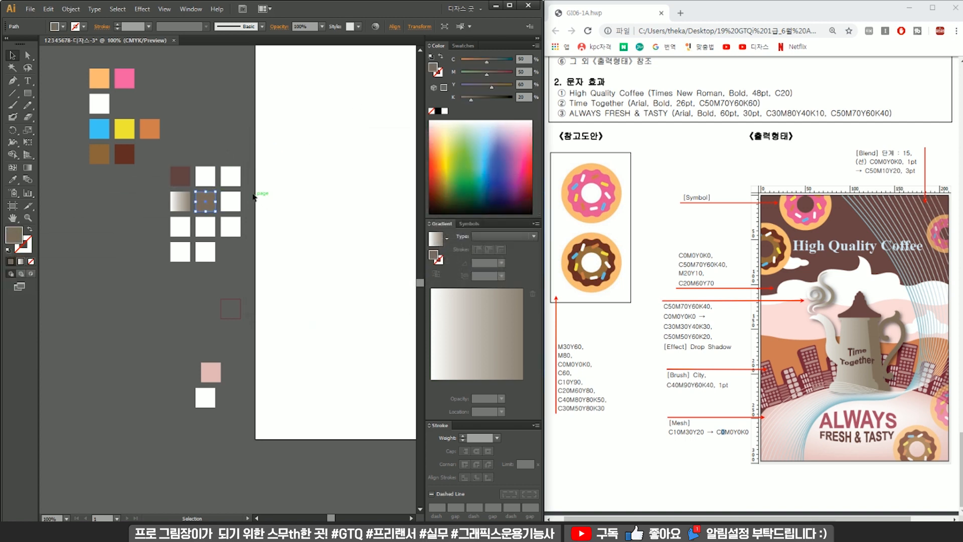
Step: Delete the three white squares in the last column of the swatch grid
left_click_drag(206, 145, 254, 172)
left_click(231, 226, "shift")
left_click(231, 201, "shift")
key("Delete")
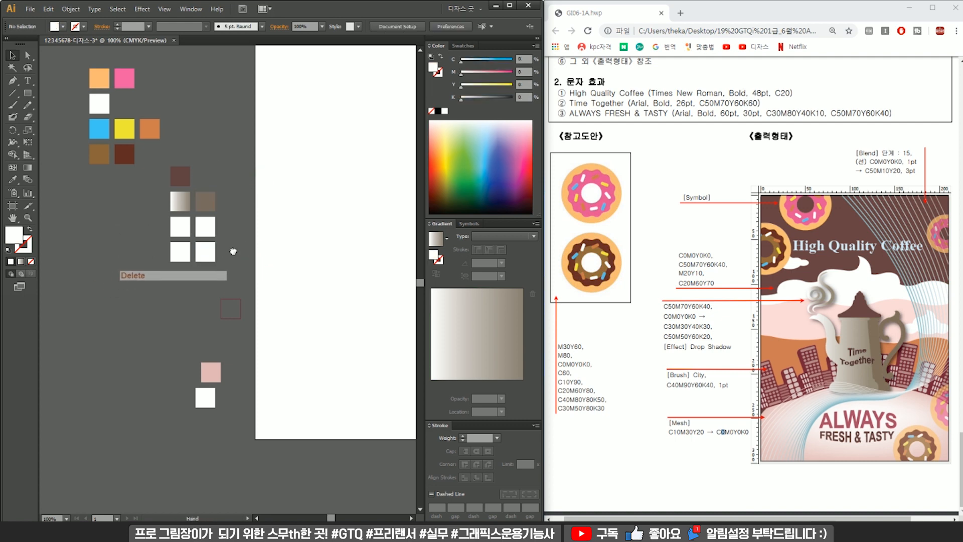
Step: Move the grid's four remaining white squares up beside the donut colour swatches as a separate two-by-two group
left_click_drag(226, 239, 242, 287)
left_click_drag(184, 267, 183, 267)
left_click_drag(200, 277, 237, 121)
left_click_drag(257, 263, 190, 221)
left_click_drag(205, 224, 235, 248)
left_click(280, 197)
Step: Keep the two-by-two group's first square white and fill its second square with C50 M70 Y60 K40
left_click(233, 119)
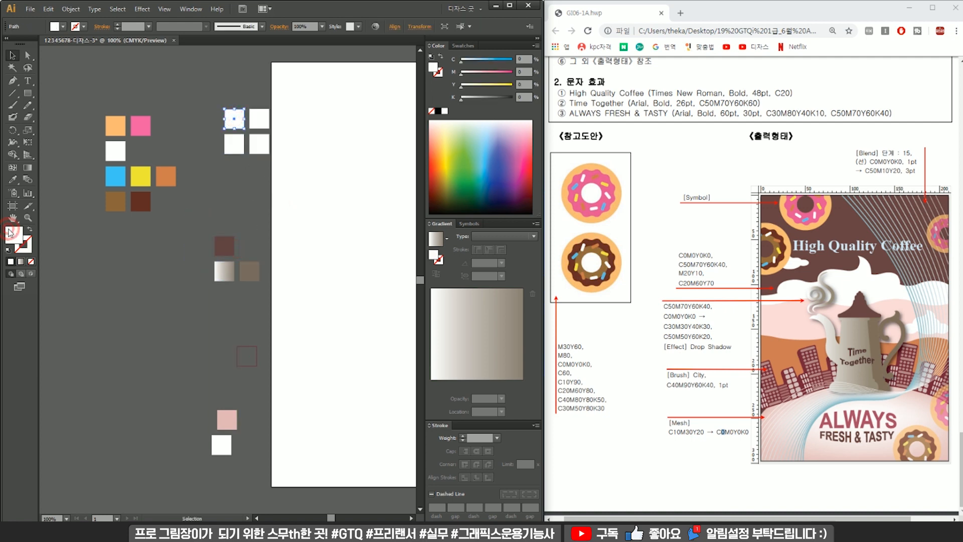
double_click(11, 232)
key("Return")
left_click(259, 119)
double_click(21, 234)
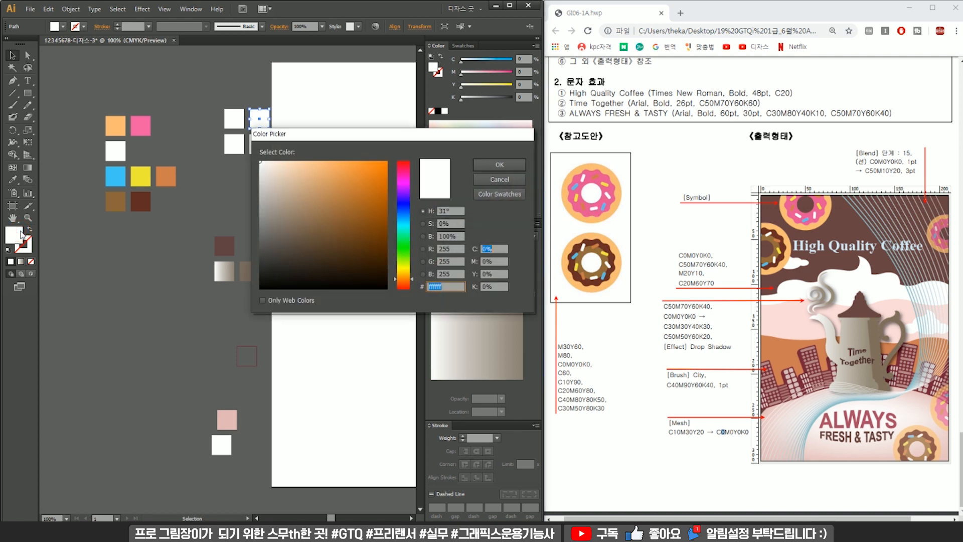
type("926366")
key("Return")
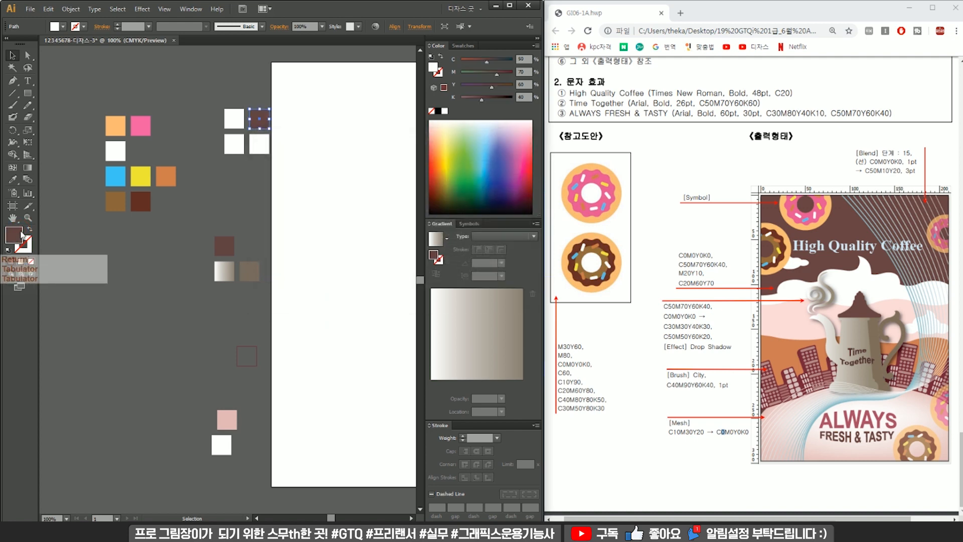
Step: Fill the first square in the two-by-two group's second row with M20 Y10
left_click(233, 144)
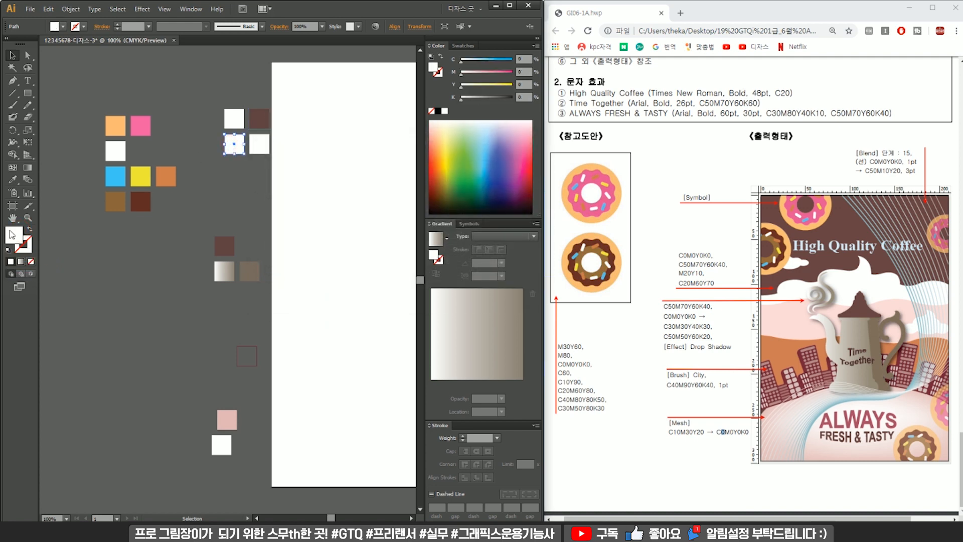
double_click(13, 234)
key("Tab")
type("20")
key("Tab")
type("10")
key("Return")
Step: Fill the last square of the two-by-two group with C20 M60 Y70
left_click(264, 146)
double_click(14, 235)
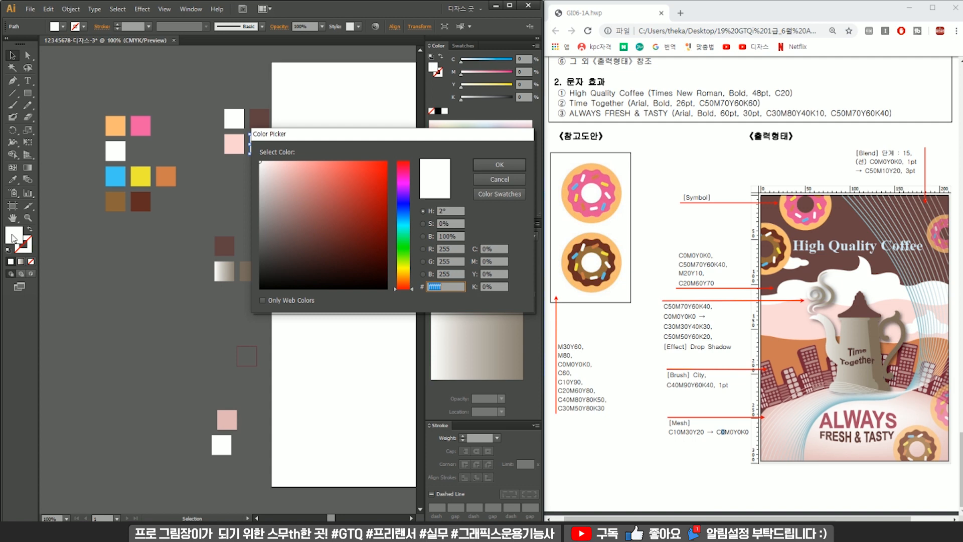
key("Tab")
type("20")
key("Tab")
type("60")
key("Tab")
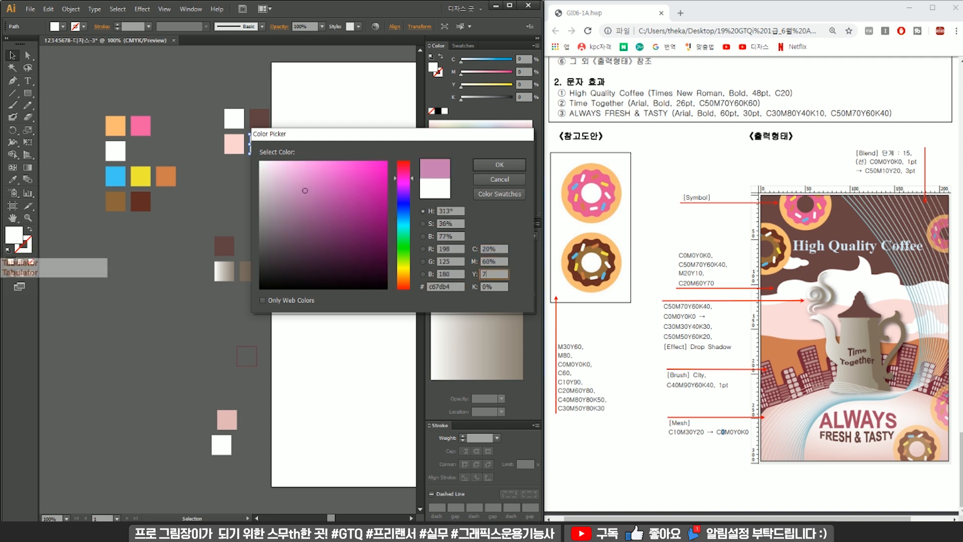
type("70")
key("Return")
Step: Delete the surplus squares above the artboard and give the remaining two a white stroke with no fill
left_click(344, 187)
left_click_drag(344, 187, 138, 369)
left_click_drag(358, 194, 369, 190)
key("Delete")
left_click_drag(210, 198, 375, 208)
key("Delete")
mouse_move(353, 290)
left_mouse_down()
mouse_move(317, 232)
mouse_move(253, 226)
mouse_move(273, 265)
left_mouse_up()
key("Delete")
left_click(30, 229)
left_click(31, 250)
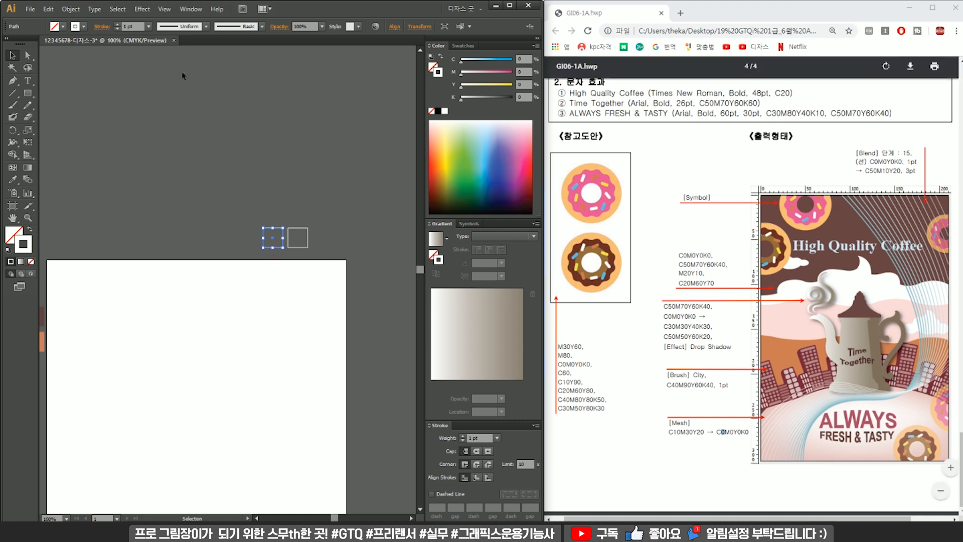
Step: Set the second outlined square's stroke to C50 M10 Y20 with a 3 pt weight
left_click_drag(322, 198, 300, 249)
double_click(24, 244)
type("50")
key("Tab")
type("10")
key("Tab")
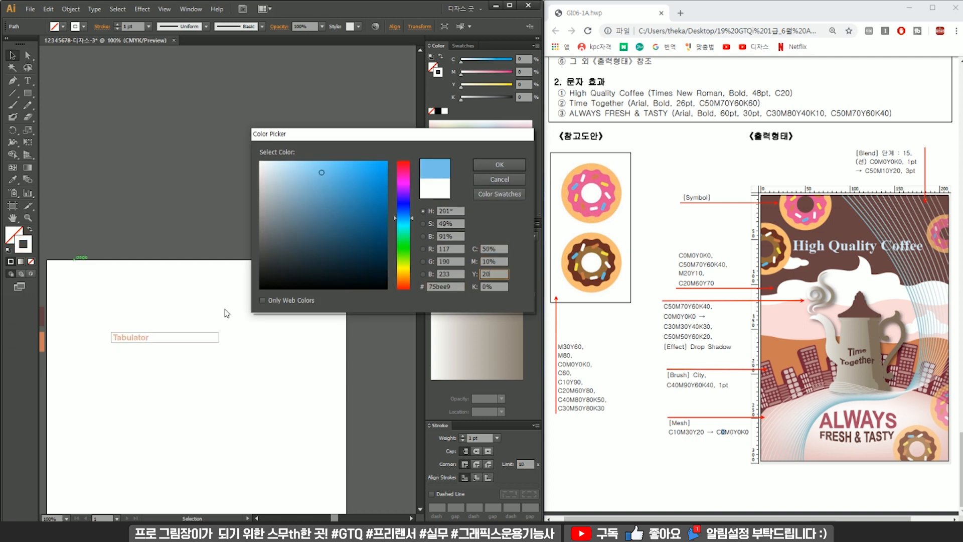
type("20")
key("Return")
left_click(243, 209)
left_click_drag(208, 281, 257, 250)
key("ctrl+minus")
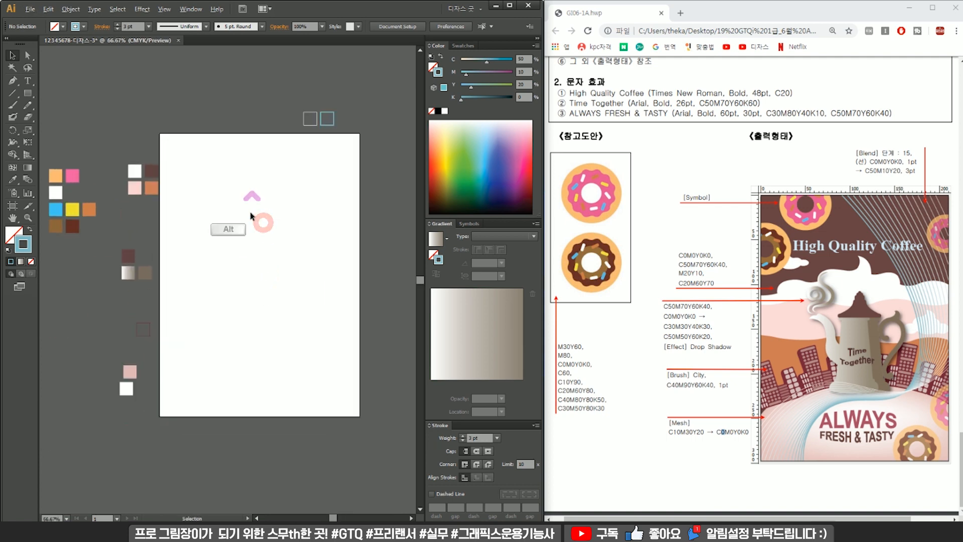
key("i")
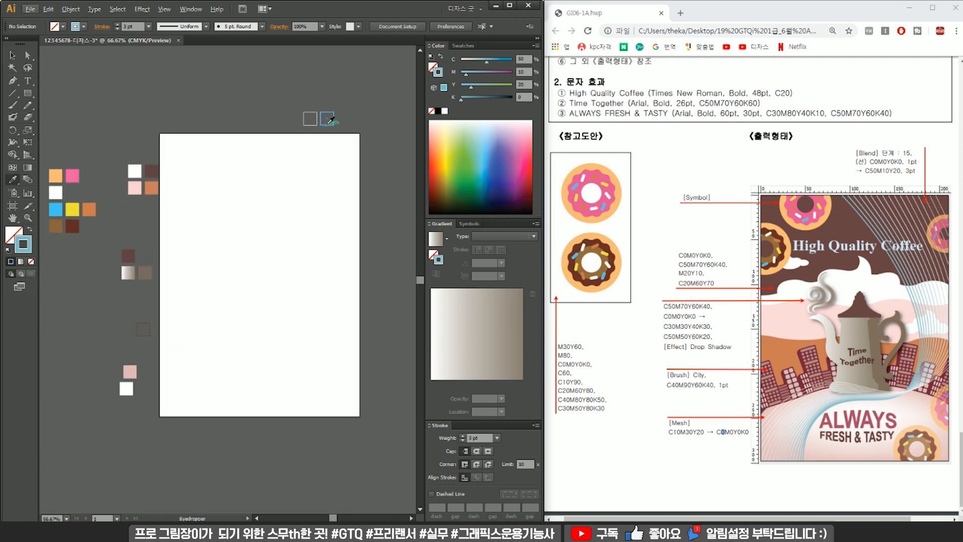
key("alt+v")
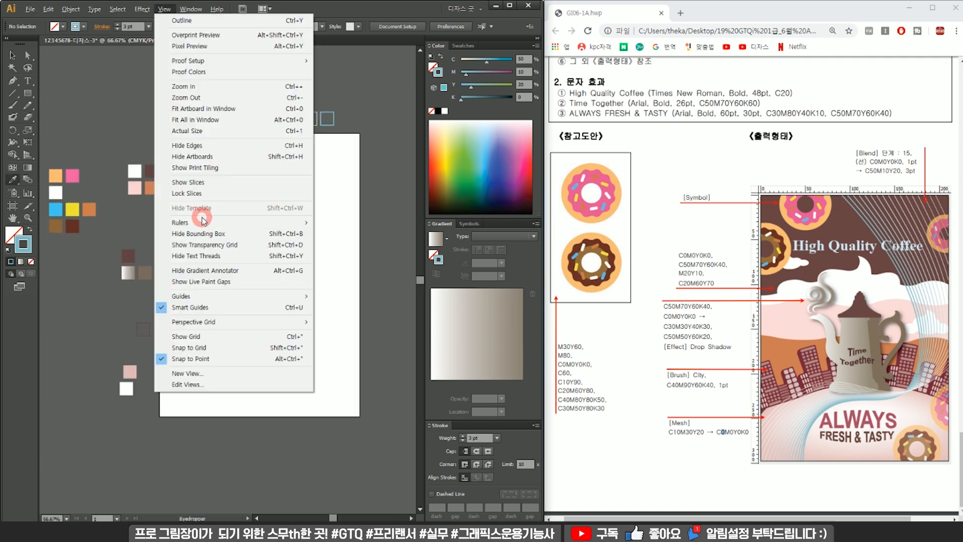
left_click(350, 161)
key("v")
left_click(340, 177)
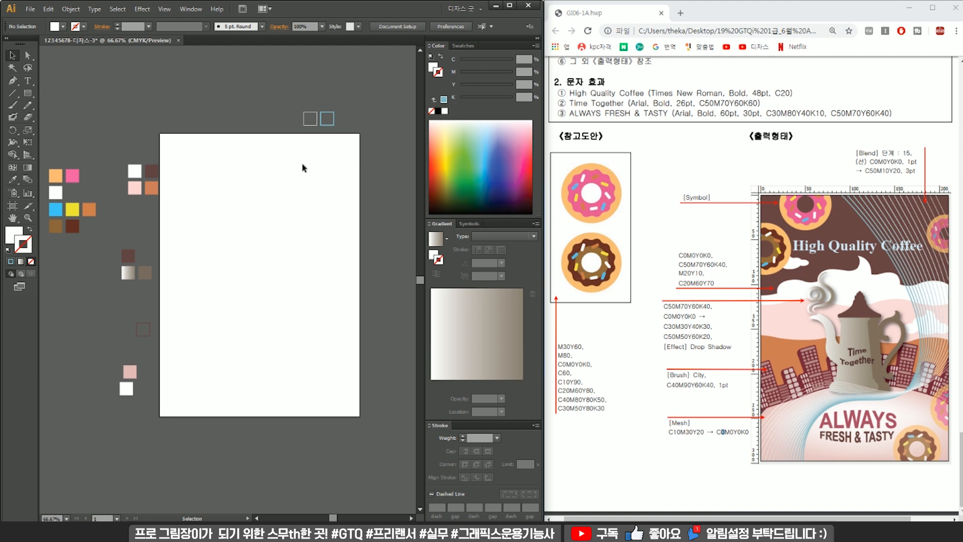
Step: Save the document in the Documents folder's GTQ subfolder under its existing file name, as an Illustrator CS6 file with the default options
key("ctrl+shift+s")
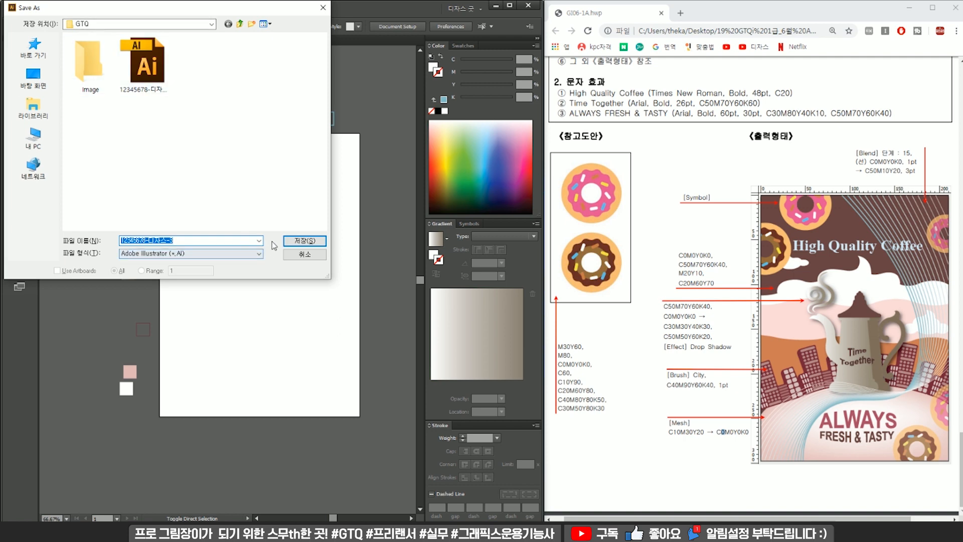
left_click(43, 115)
double_click(122, 58)
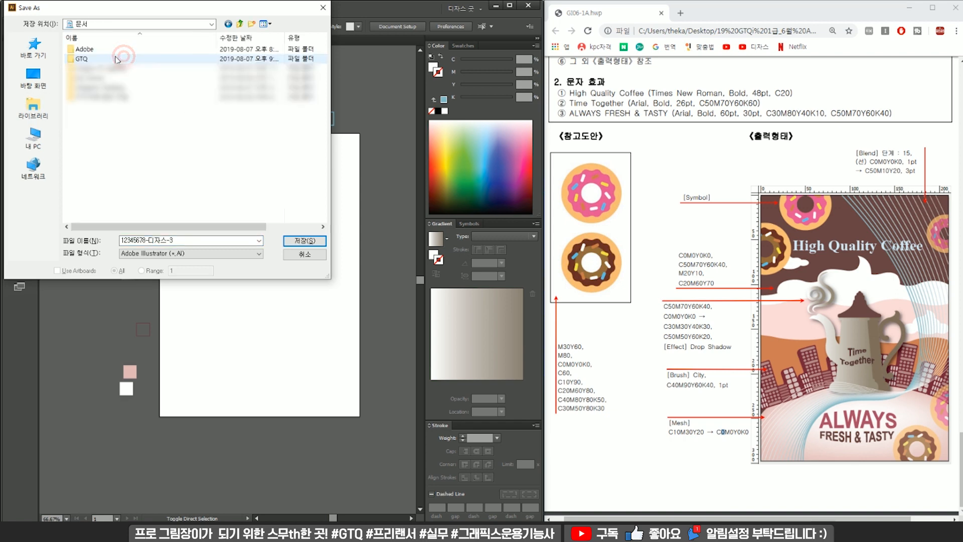
double_click(116, 59)
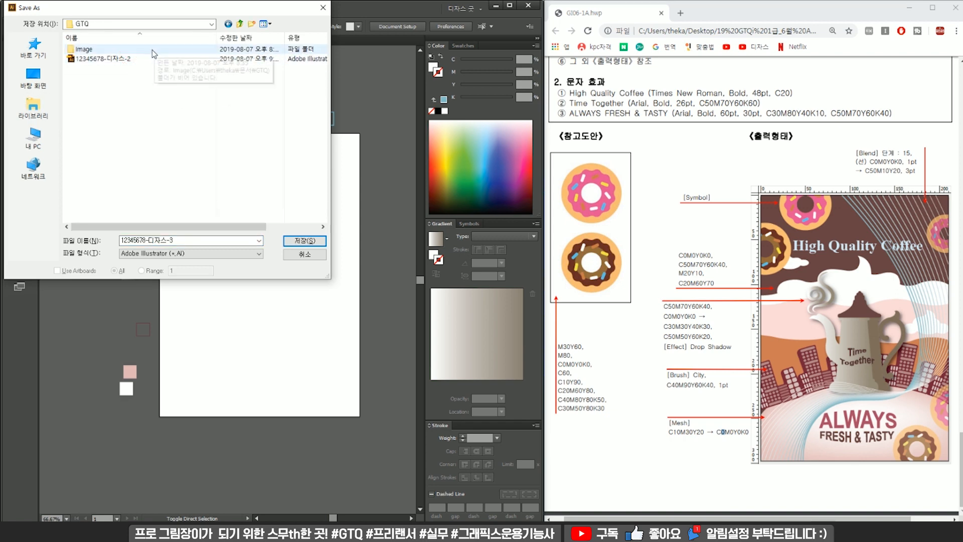
left_click(290, 241)
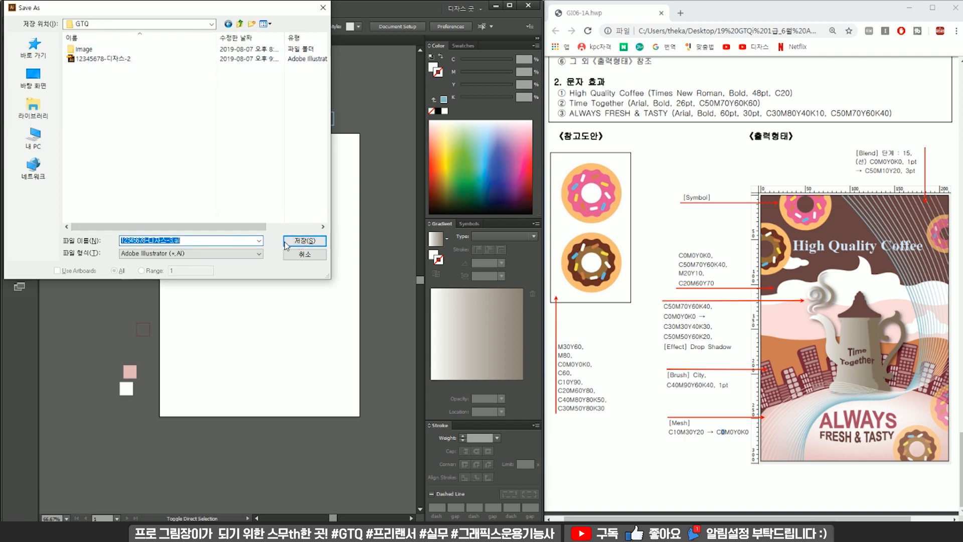
left_click(293, 244)
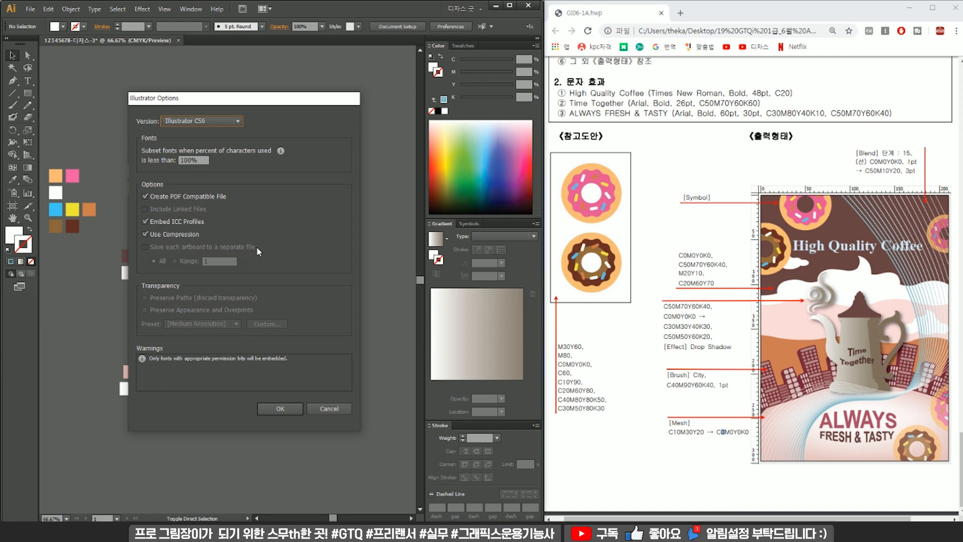
left_click(217, 122)
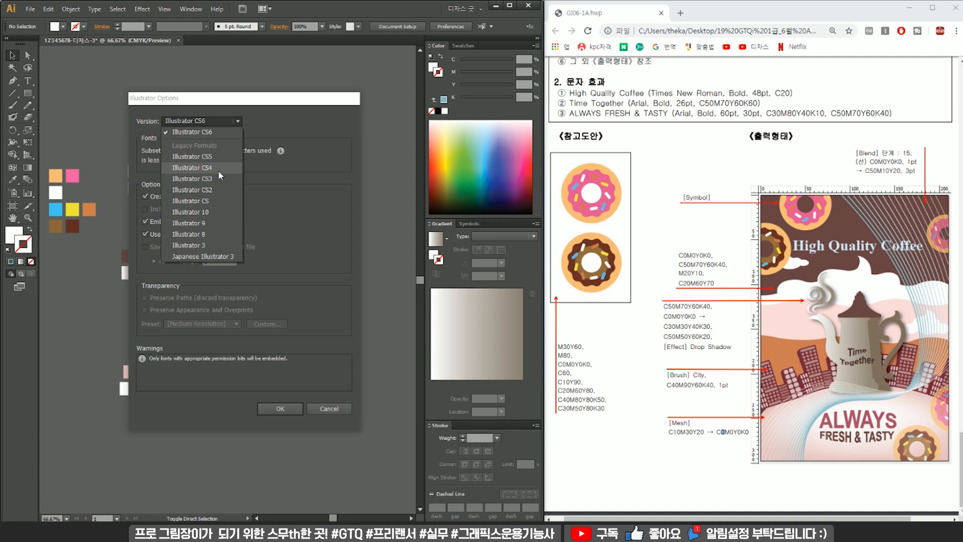
left_click(293, 145)
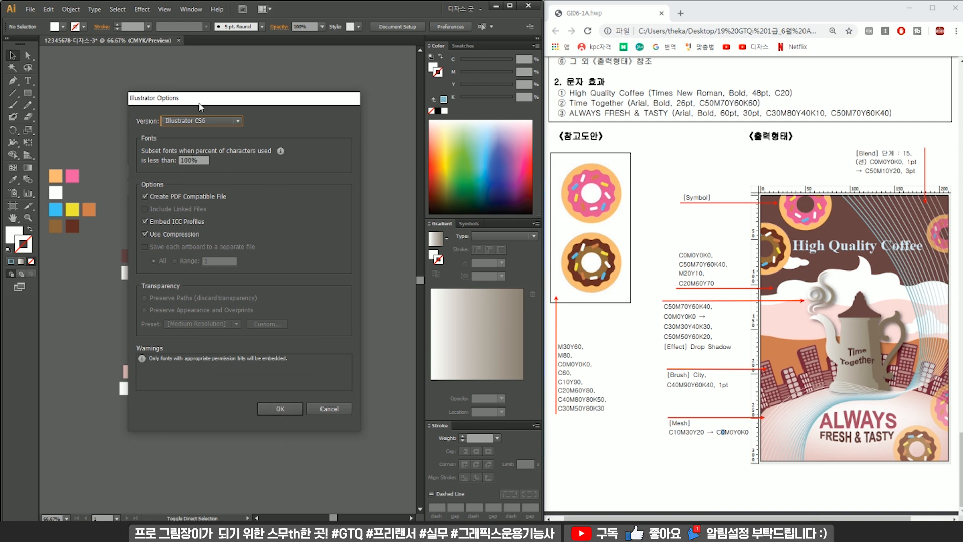
left_click(285, 412)
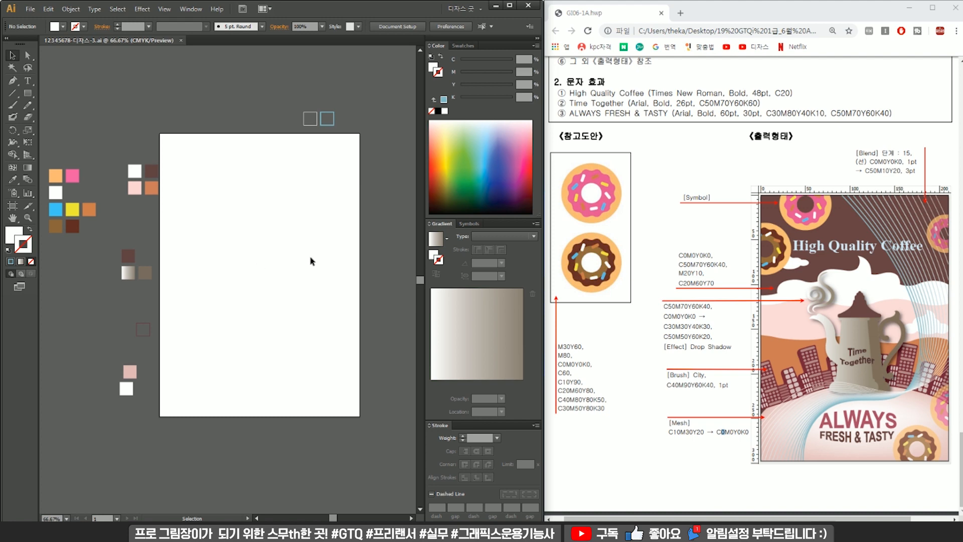
Step: Paint four diagonal test strokes across the artboard with the Paintbrush and save the document
left_click(286, 246)
left_click(223, 101)
left_click(327, 119)
left_click(343, 320)
key("b")
left_click_drag(233, 173, 208, 206)
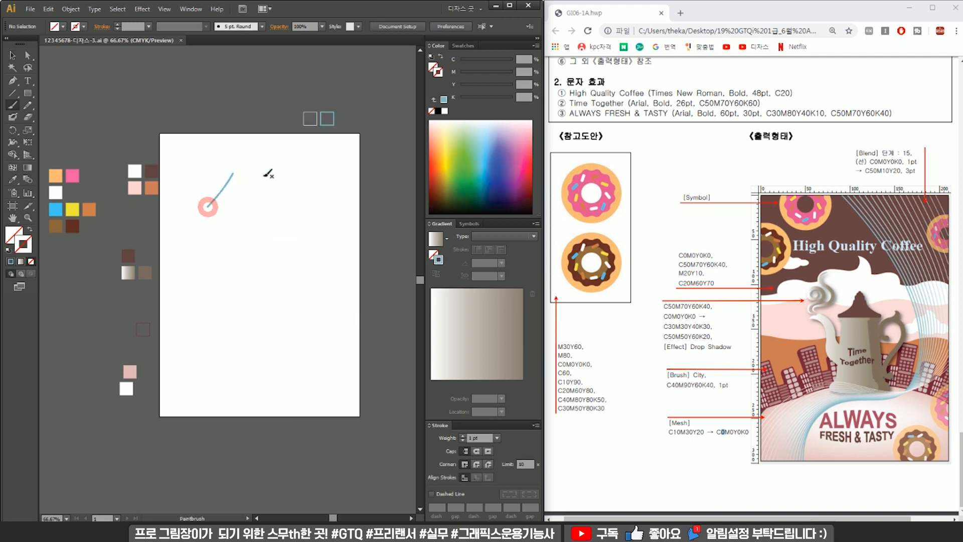
left_click_drag(274, 176, 235, 236)
left_click_drag(311, 185, 259, 259)
left_click_drag(362, 215, 287, 294)
key("ctrl+s")
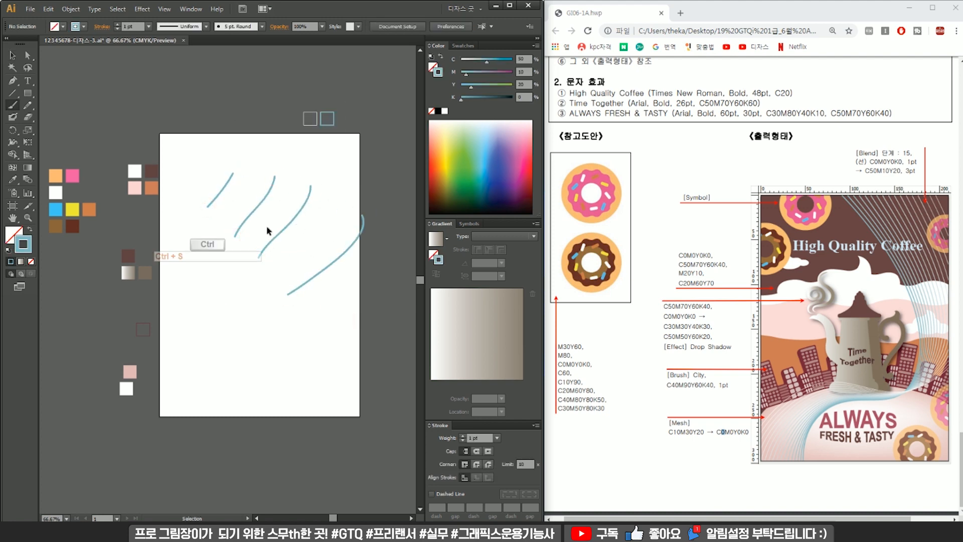
key("v")
left_click_drag(346, 329, 221, 179)
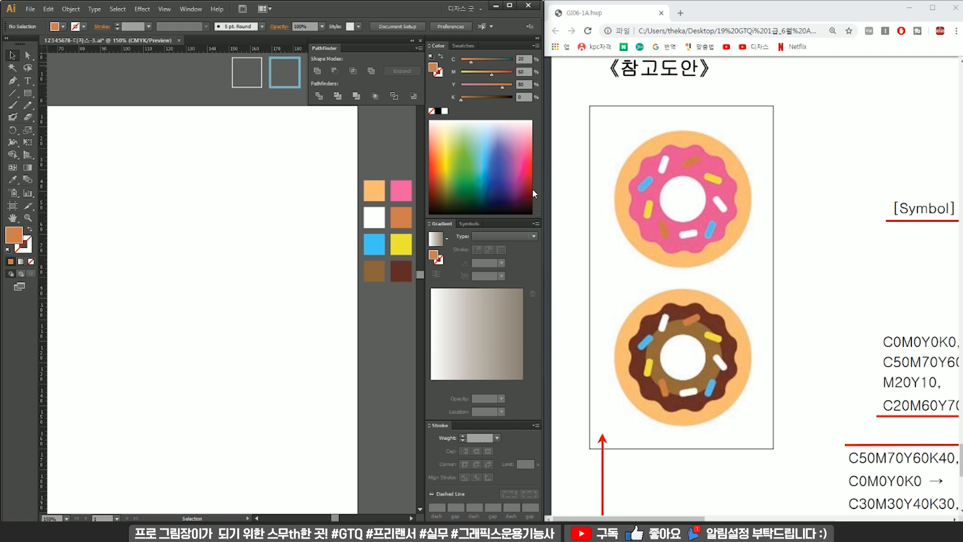
Step: Place crossing horizontal and vertical guides on the artboard's upper part and draw a large circle centred on their intersection
left_click_drag(226, 50, 225, 214)
left_click_drag(230, 49, 250, 256)
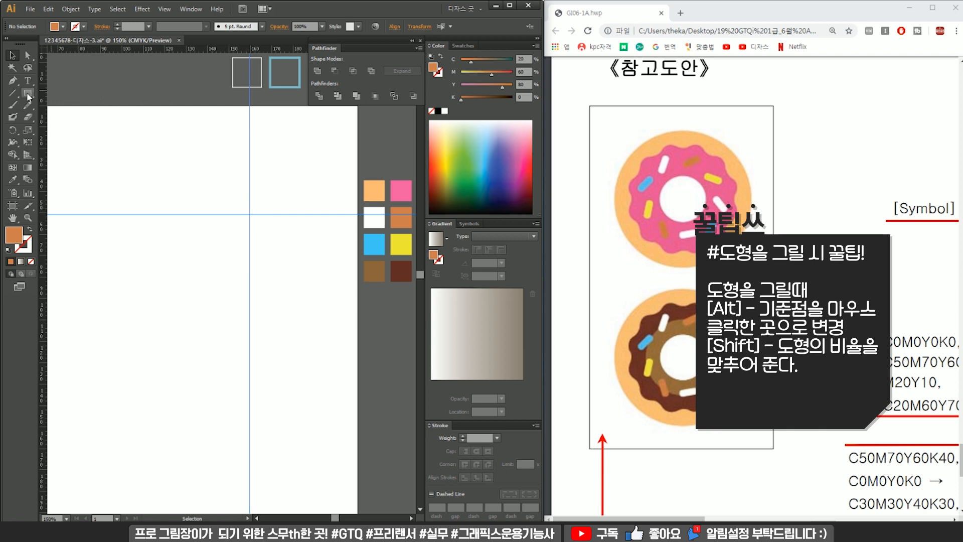
left_click_drag(28, 95, 82, 124)
left_click_drag(250, 215, 335, 121)
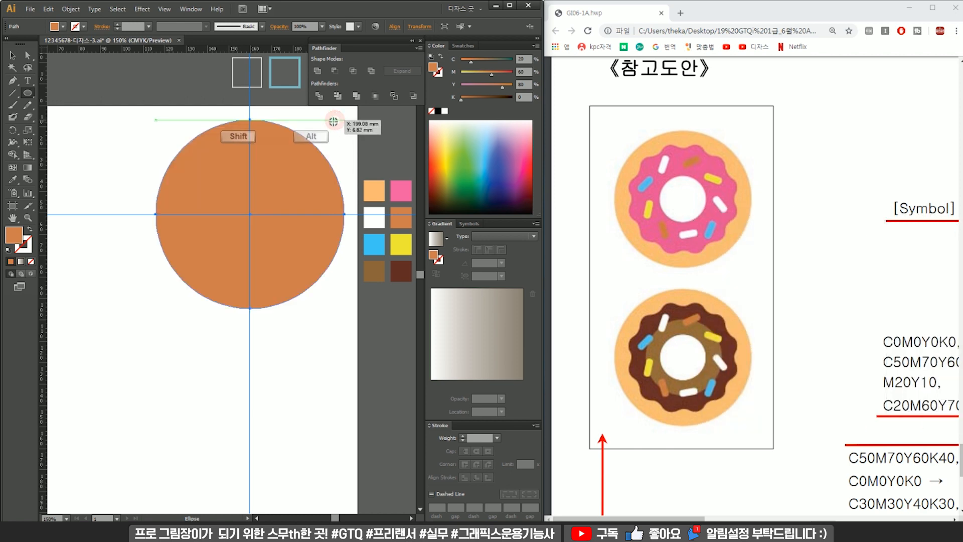
Step: Recolour the large circle with the peach swatch and scale it down slightly about its centre
key("i")
left_click(376, 190)
key("v")
left_click(311, 166)
left_click_drag(344, 121, 336, 128)
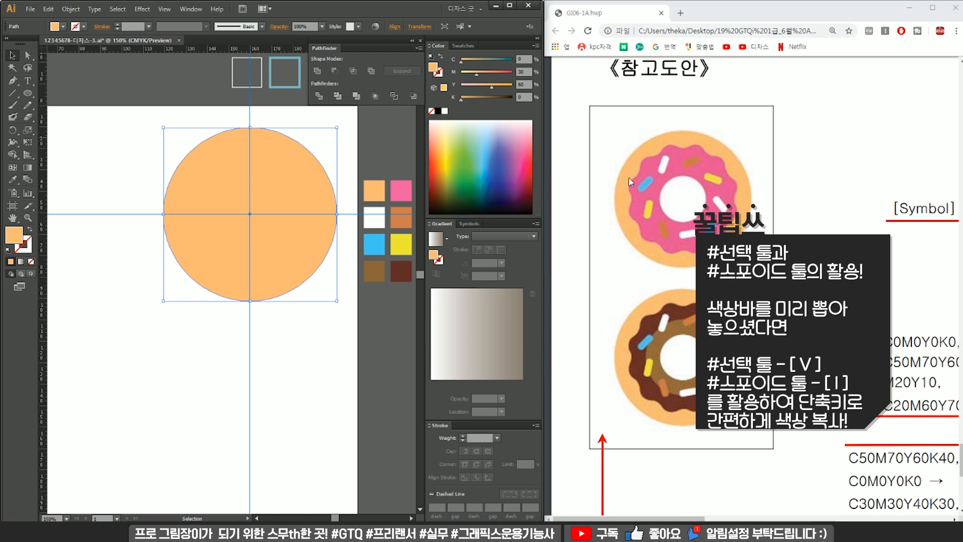
left_click(77, 109)
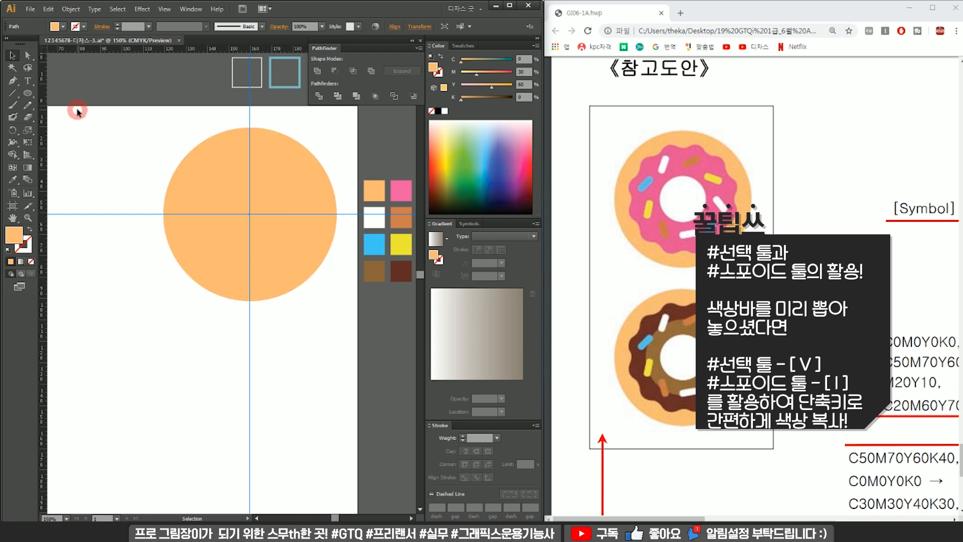
Step: Draw a small circle on the vertical guide inside the peach circle's upper edge, colour it with the pink swatch and shift it slightly down
left_click(28, 93)
key("ctrl+plus")
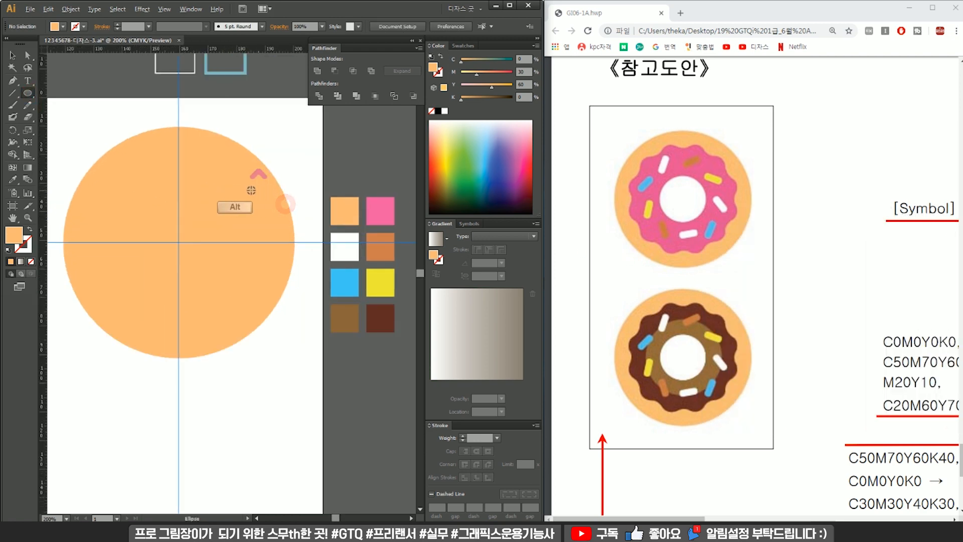
left_click_drag(179, 173, 237, 165)
key("i")
left_click(386, 212)
key("v")
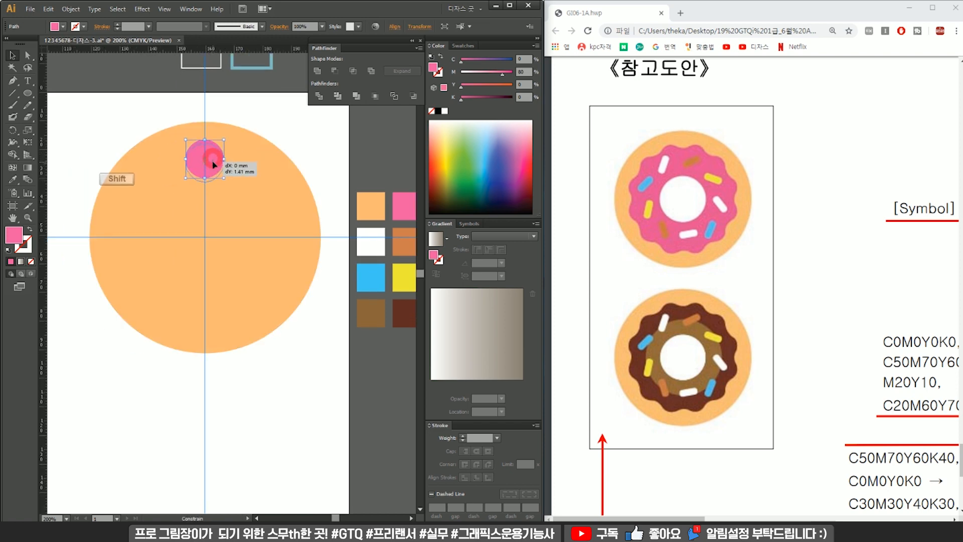
left_click_drag(214, 164, 217, 186)
Step: Make a copy of the small pink circle rotated by 360/12 degrees about the guide intersection
key("r")
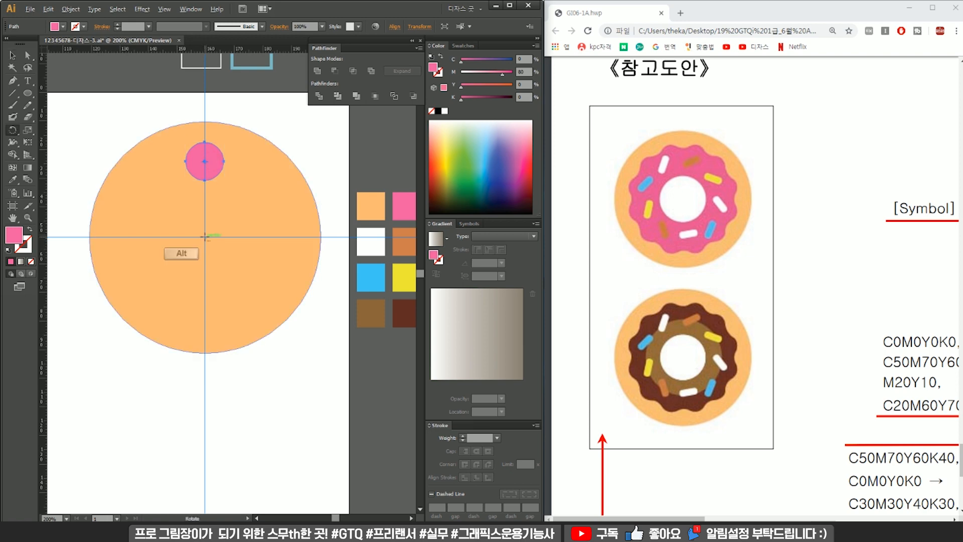
left_click(205, 237, "alt")
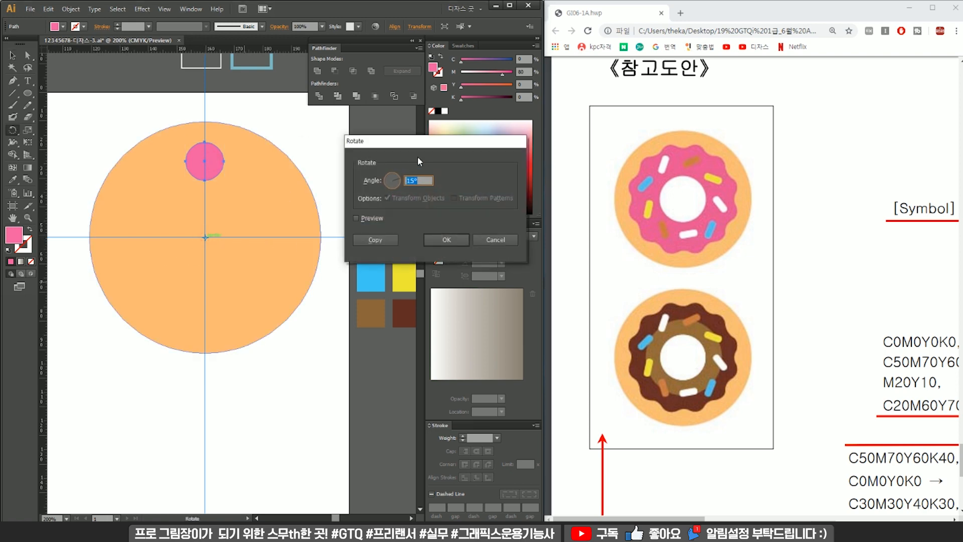
left_click_drag(421, 149, 305, 312)
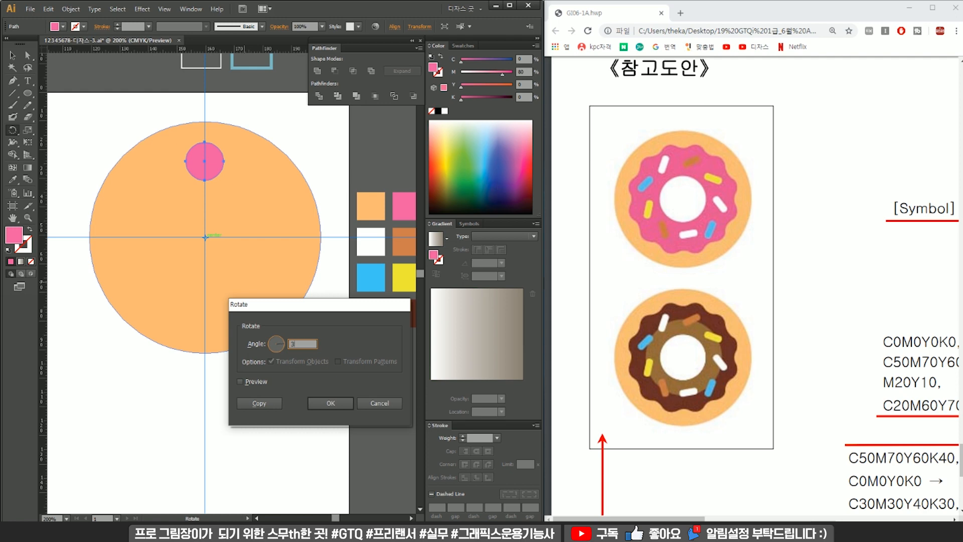
type("12")
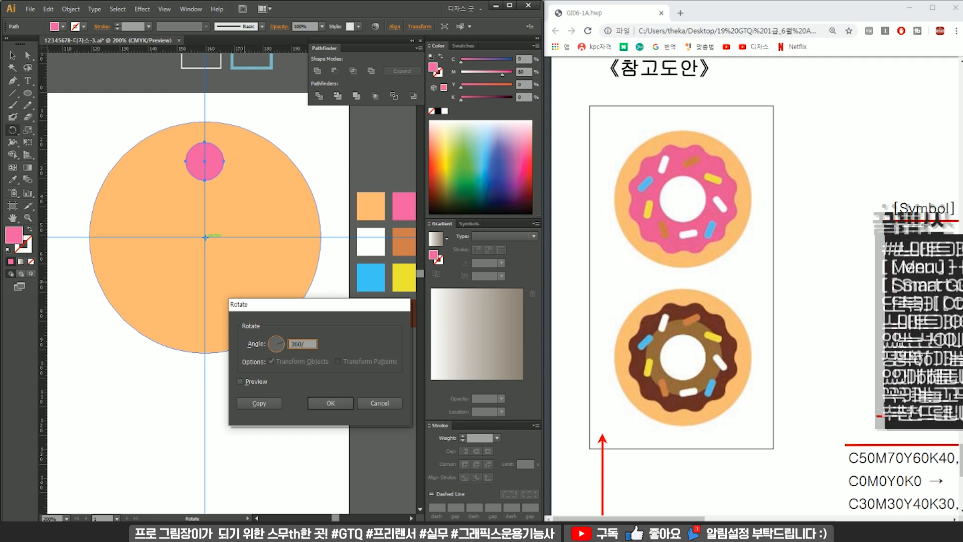
left_click(259, 403)
Step: Repeat the rotated copy until twelve pink circles form a complete ring inside the peach circle
key("ctrl+d")
key("ctrl+d")
key("ctrl+d")
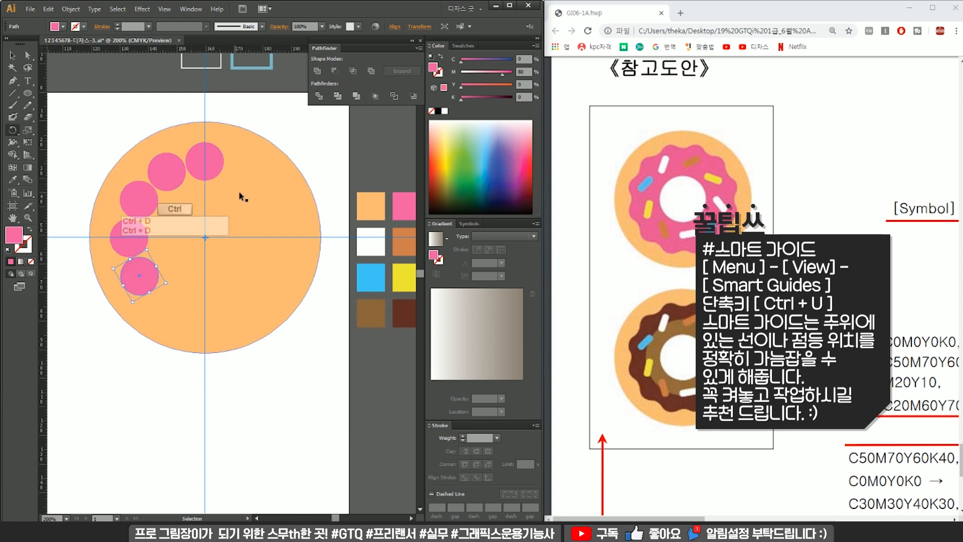
key("ctrl+d")
key("ctrl+d")
key("ctrl+d")
key("ctrl+d")
key("ctrl+d")
key("ctrl+d")
key("ctrl+d")
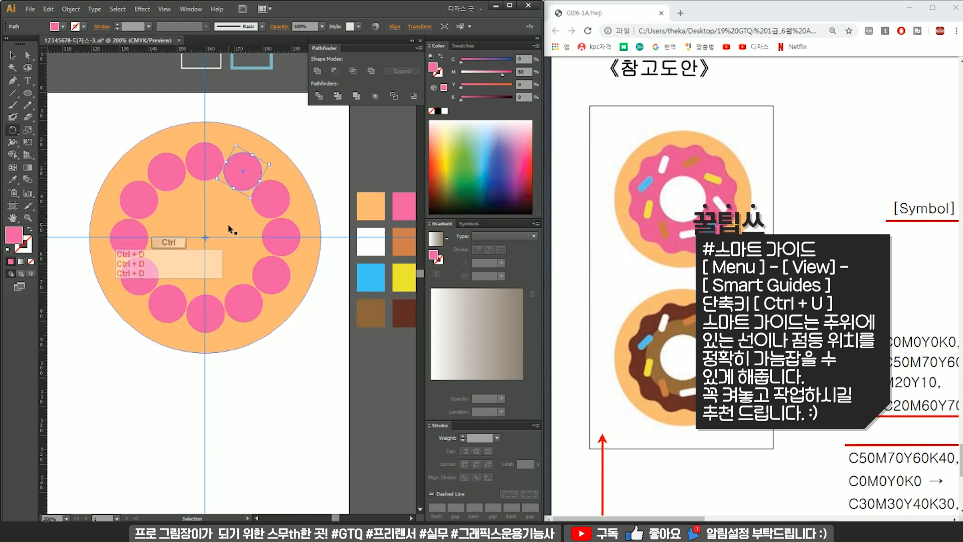
left_click(319, 137)
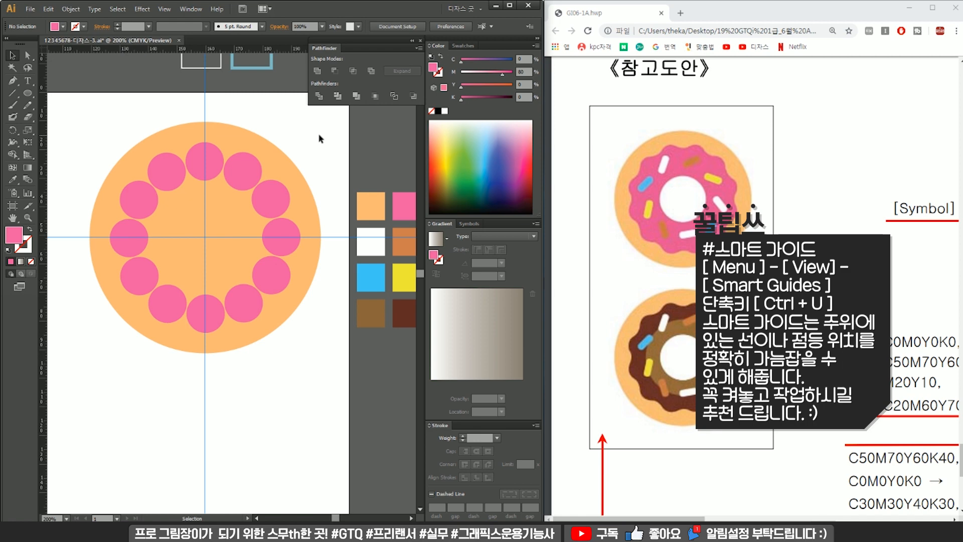
Step: Start a Pen path on the upper-left edge of the ring's topmost pink circle
scroll(176, 140, "up", 2)
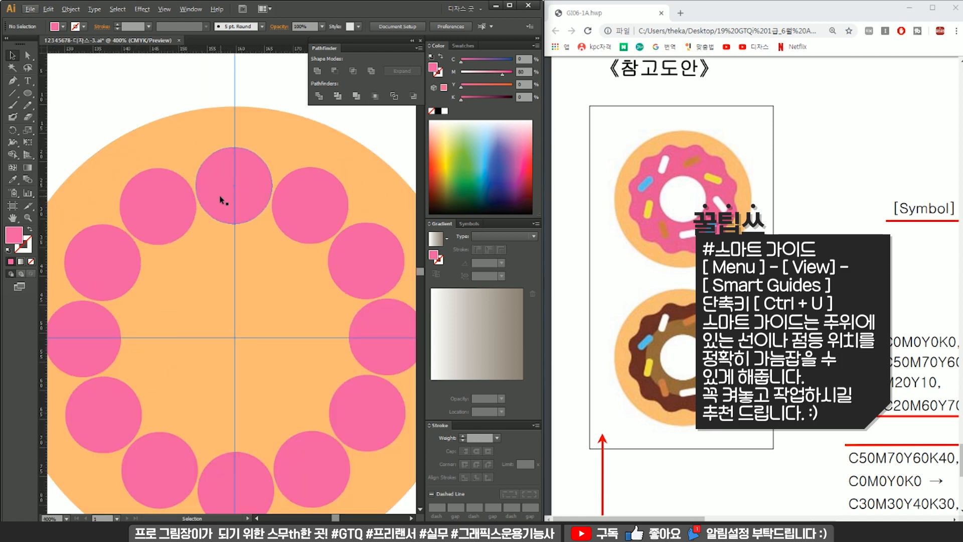
scroll(204, 187, "up", 1)
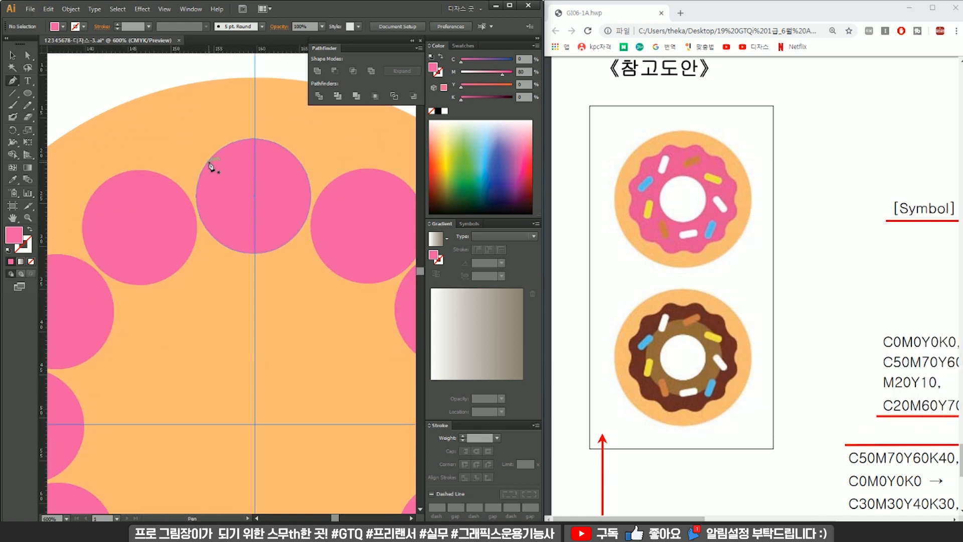
left_click(208, 160)
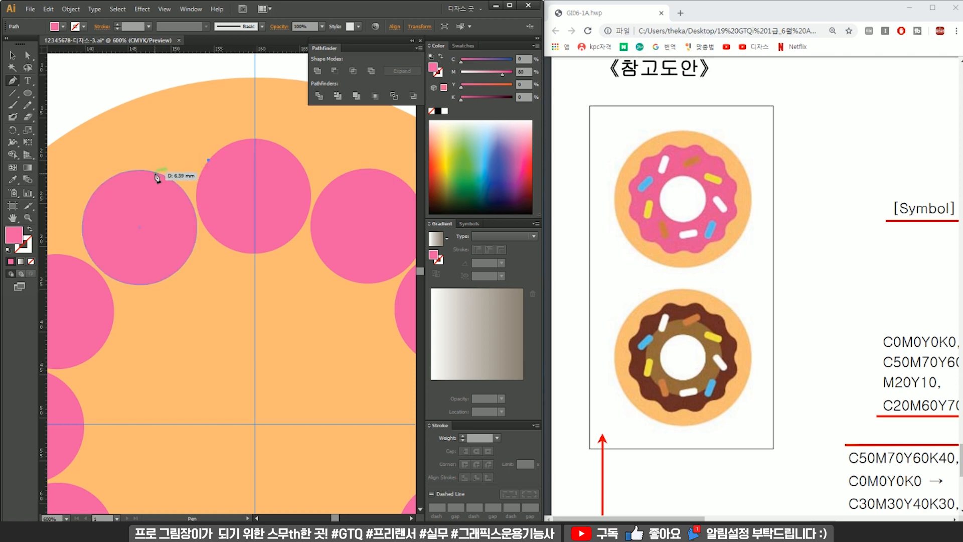
left_click(155, 171)
key("ctrl+z")
left_click_drag(160, 174, 126, 165)
key("ctrl+z")
left_click(142, 172)
key("ctrl+z")
Step: Curve the path to the neighbouring circle's upper edge and close it with straight segments through both circles, bridging the gap
left_click_drag(162, 174, 132, 167)
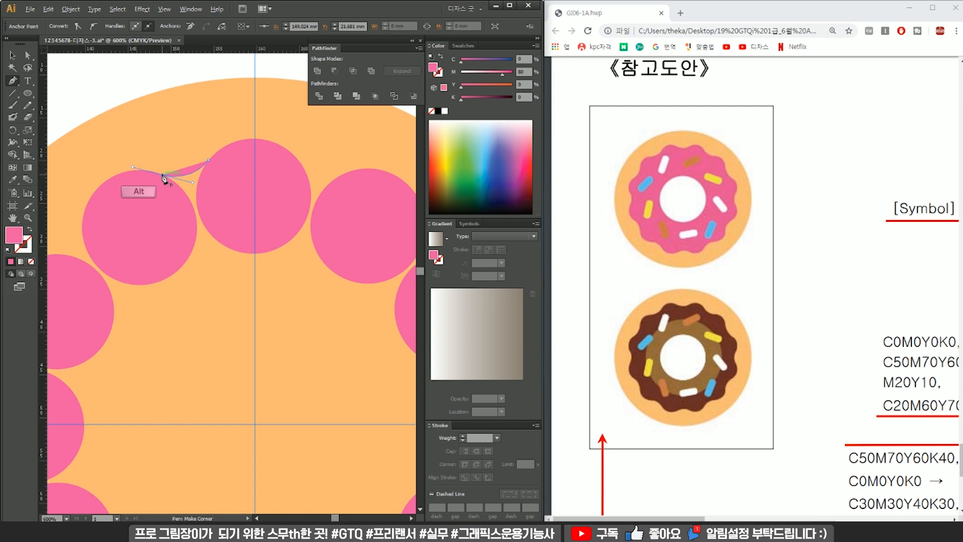
left_click(162, 174)
left_click(162, 233)
left_click(181, 250)
left_click(257, 233)
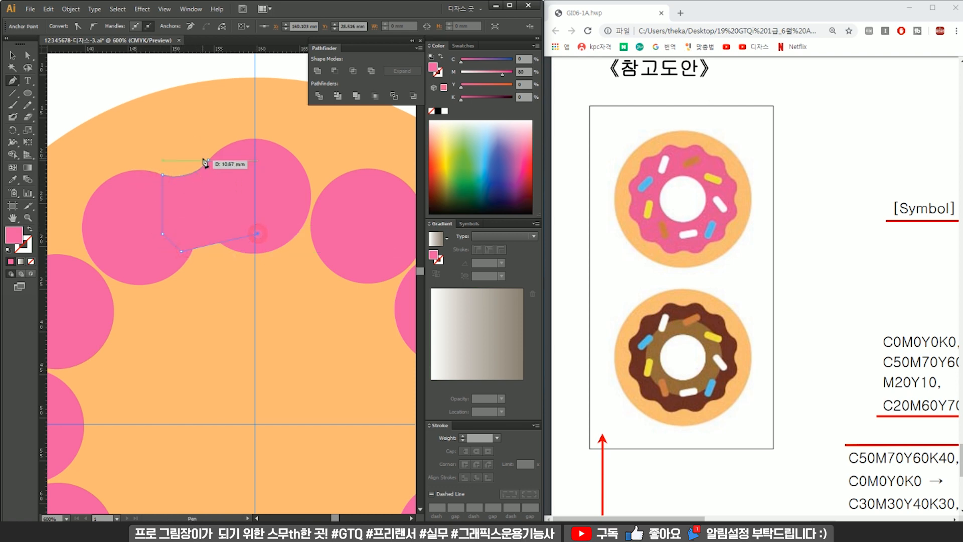
left_click(208, 159)
Step: Copy the bridge shape around the guide intersection at 30° intervals until every gap between the pink circles is filled
key("r")
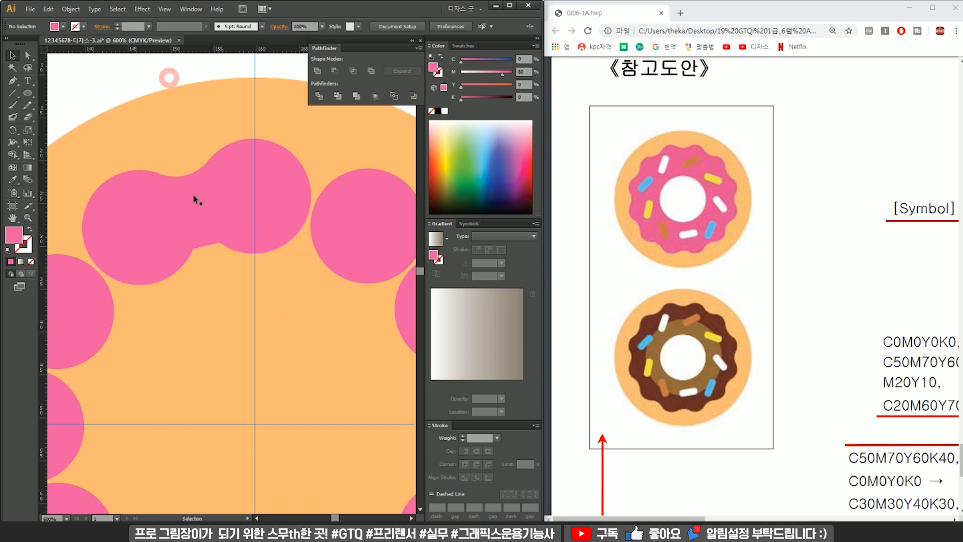
left_click(255, 424, "alt")
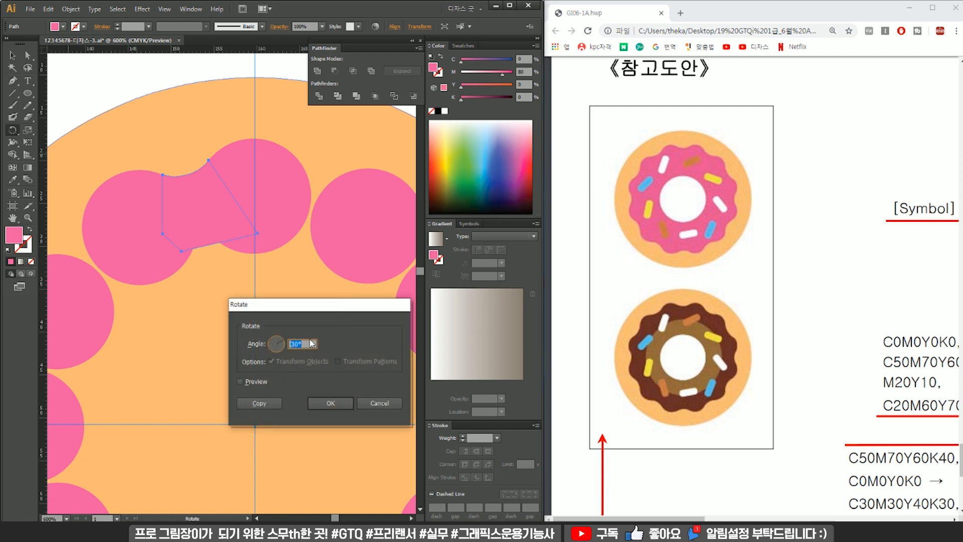
left_click(263, 405)
key("ctrl+minus")
key("ctrl+minus")
key("ctrl+d")
key("ctrl+d")
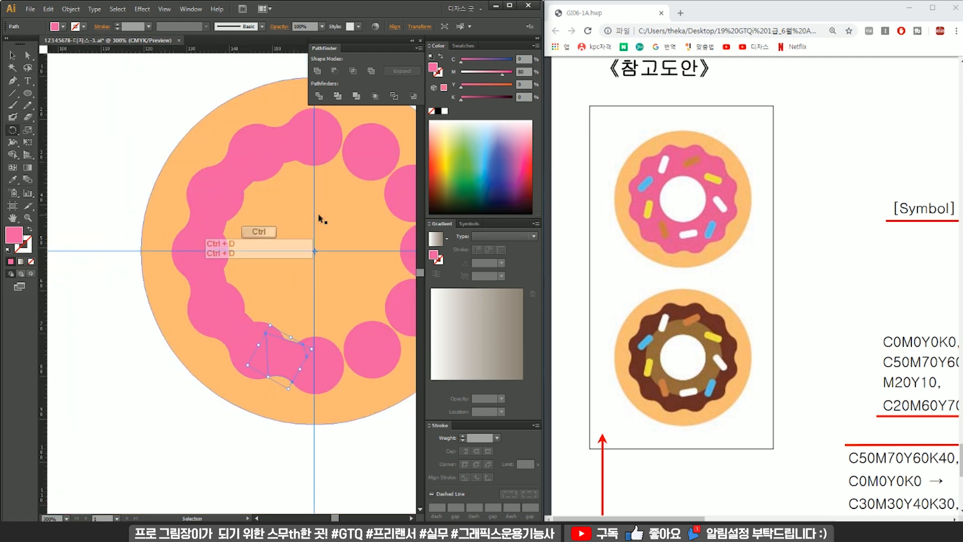
key("ctrl+d")
key("ctrl+d")
key("ctrl+d")
key("ctrl+d")
left_click_drag(321, 217, 237, 202)
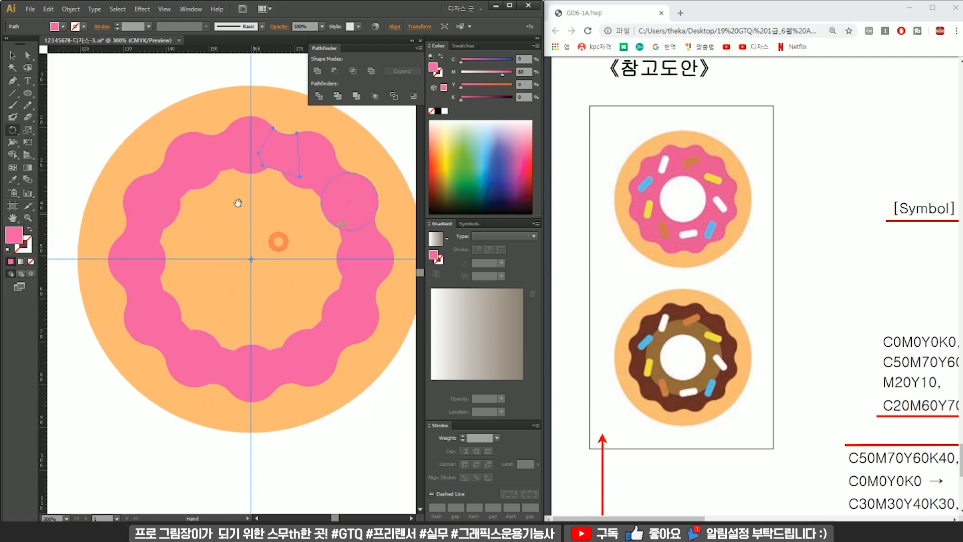
Step: Fill the ring's middle with a circle centred on the guide intersection and unite all pink shapes into one scalloped shape
left_click_drag(251, 259, 364, 152)
key("v")
left_click_drag(92, 93, 384, 438)
left_click(332, 396, "shift")
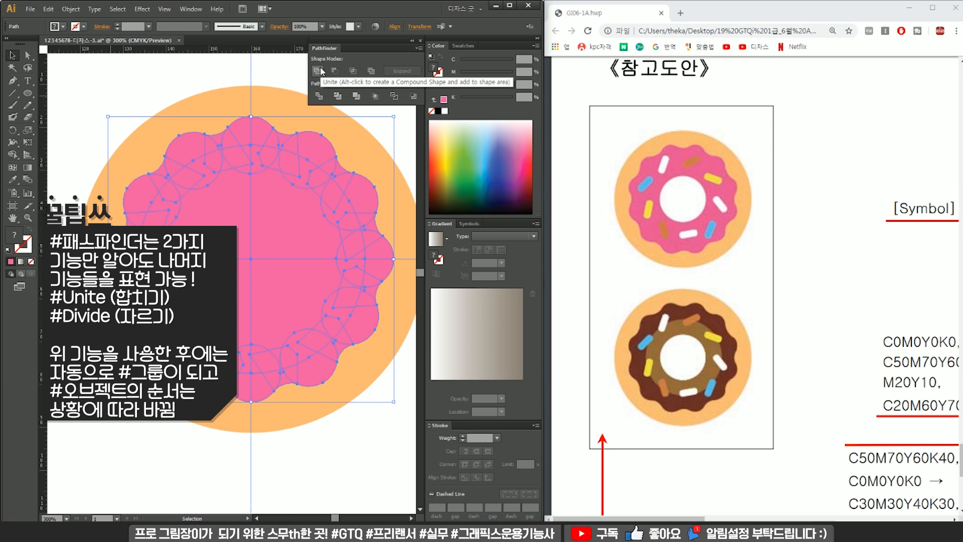
left_click(321, 72)
scroll(276, 191, "down", 2)
left_click(367, 135)
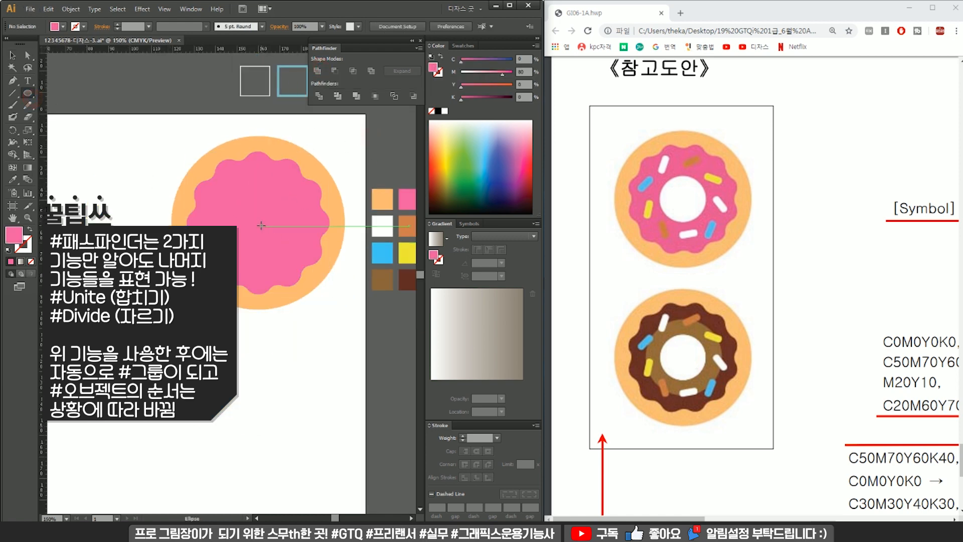
Step: Draw a small circle at the donut's centre and divide the peach, pink and small circle shapes with Pathfinder
left_click_drag(257, 222, 289, 202)
key("v")
left_click(327, 257)
left_click(323, 99)
Step: Ungroup the divided donut pieces and delete the centre disc to open the hole
right_click(276, 214)
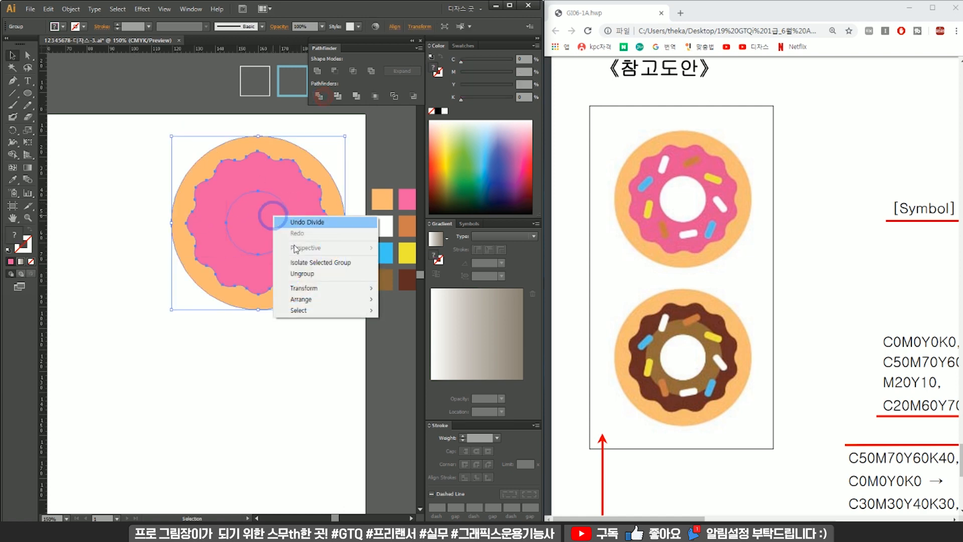
left_click(301, 273)
left_click(273, 210)
key("Delete")
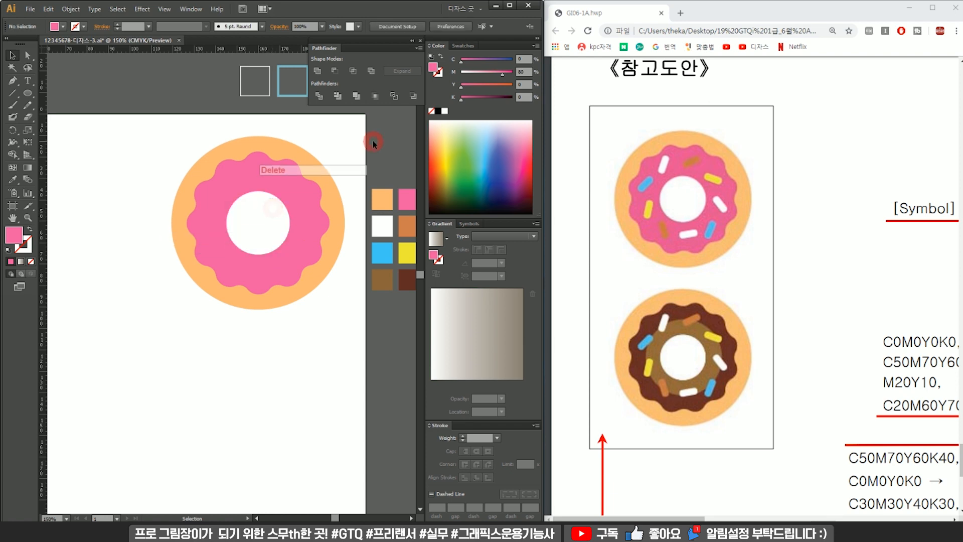
left_click(258, 218)
left_click(354, 327)
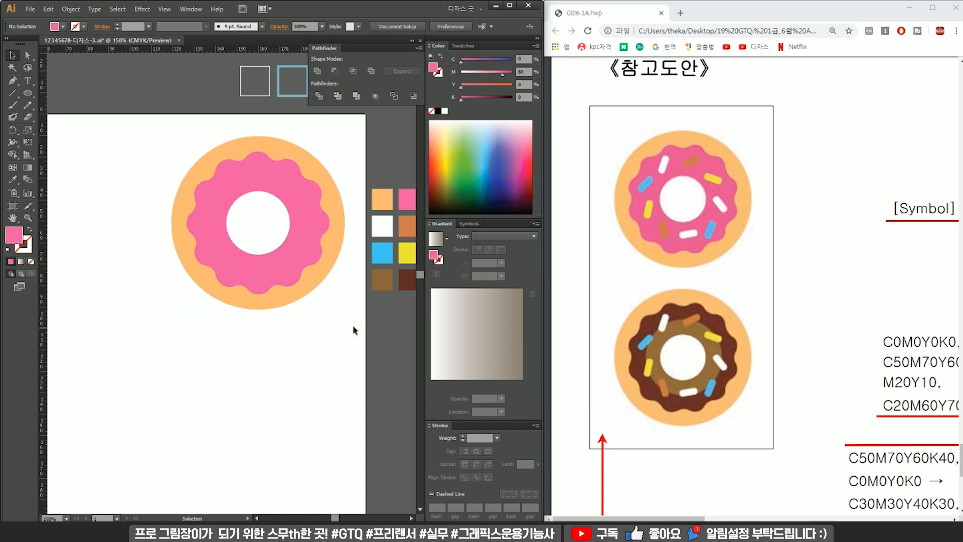
Step: Rotate the pink icing by half a scallop about the donut's centre so a notch sits at its top
left_click(296, 200)
left_click_drag(334, 148, 337, 145)
key("ctrl+z")
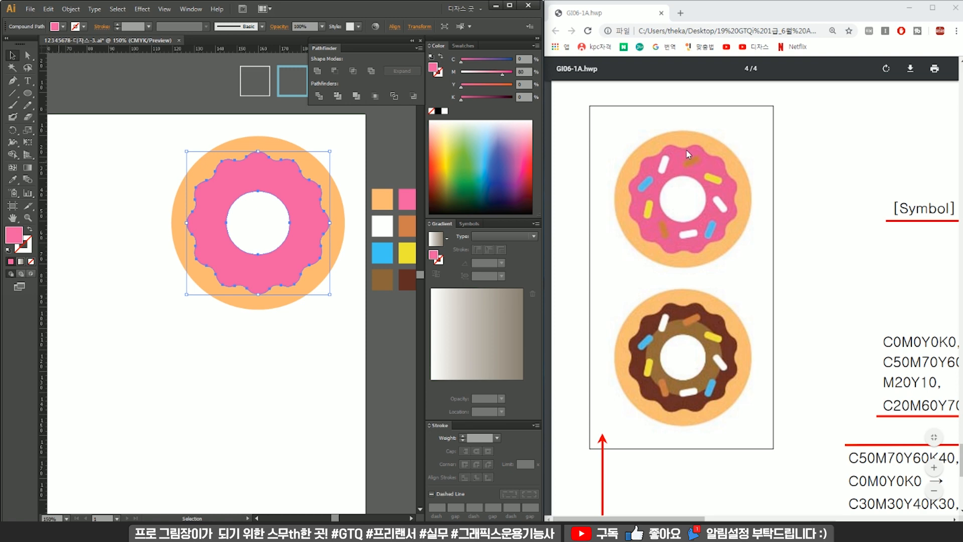
key("r")
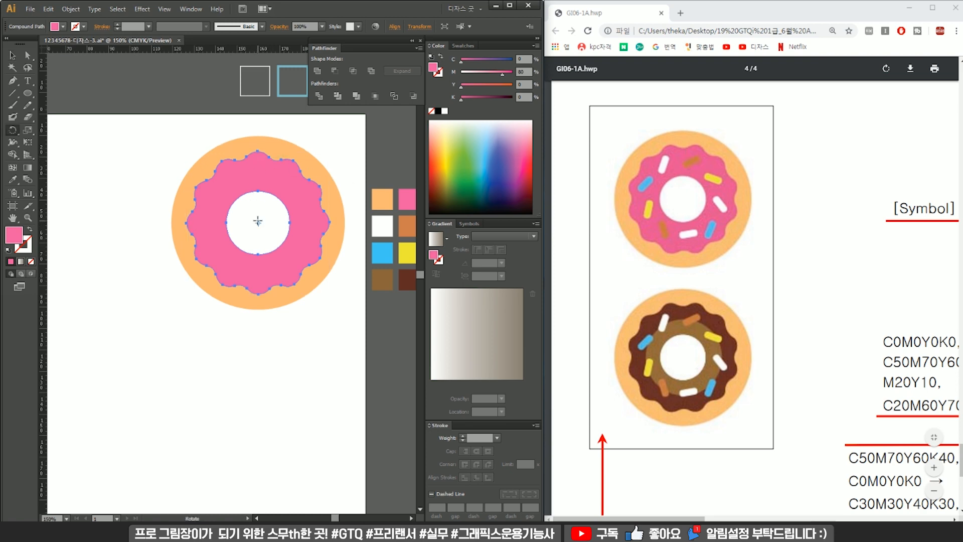
key("alt")
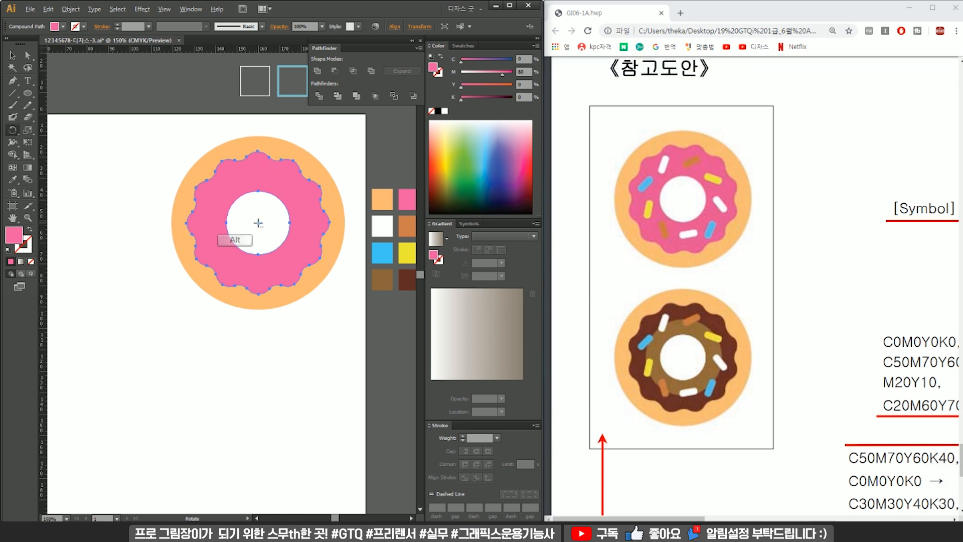
left_click(258, 222, "alt")
key("Return")
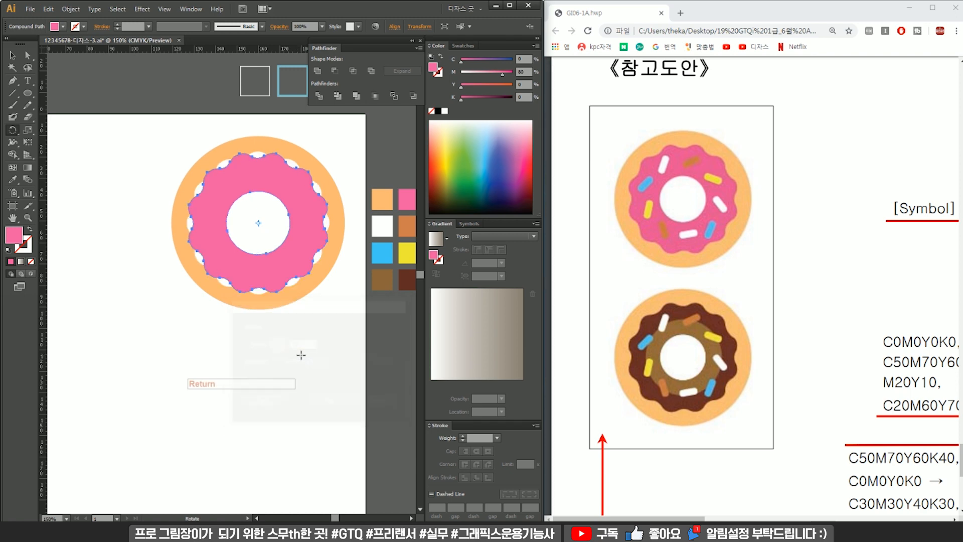
Step: Draw a peach circle from the donut's centre past the icing's edge and unite it with the outer peach ring
key("v")
left_click(317, 164)
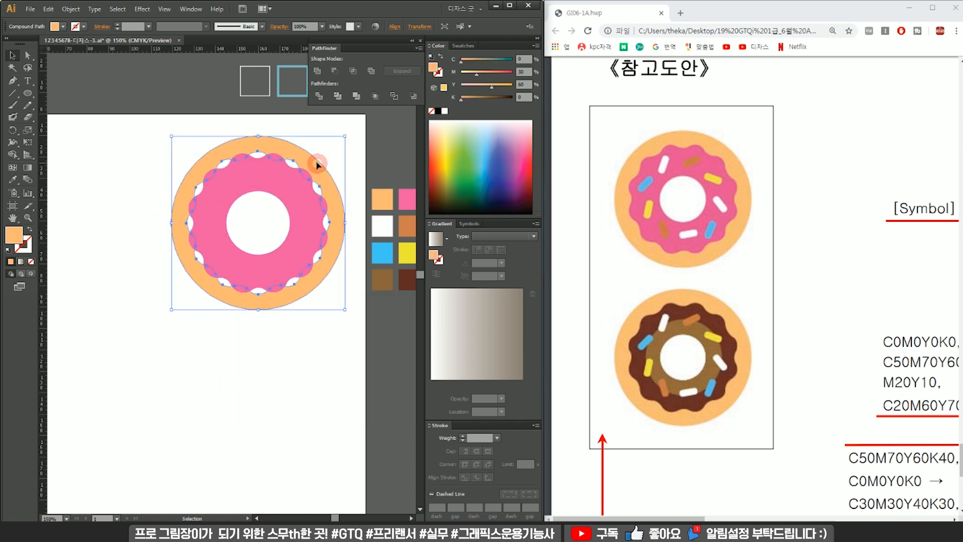
scroll(316, 165, "up", 1, "alt")
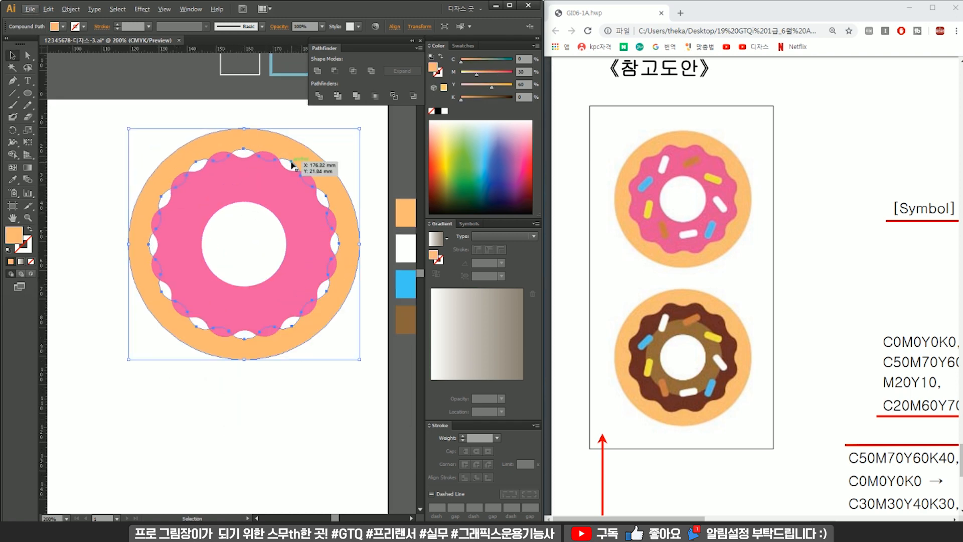
left_click(28, 93)
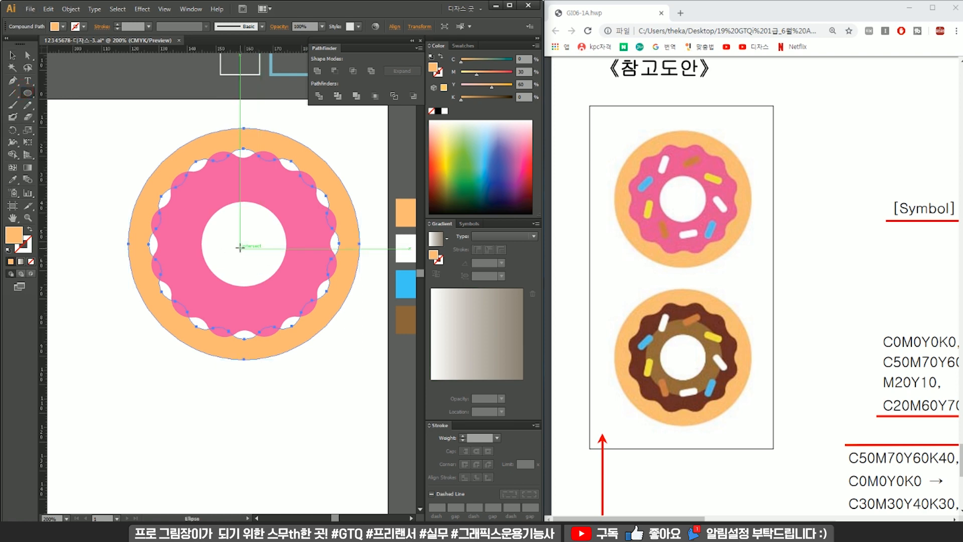
left_click_drag(244, 244, 348, 140)
key("c")
key("v")
left_click(290, 140, "shift")
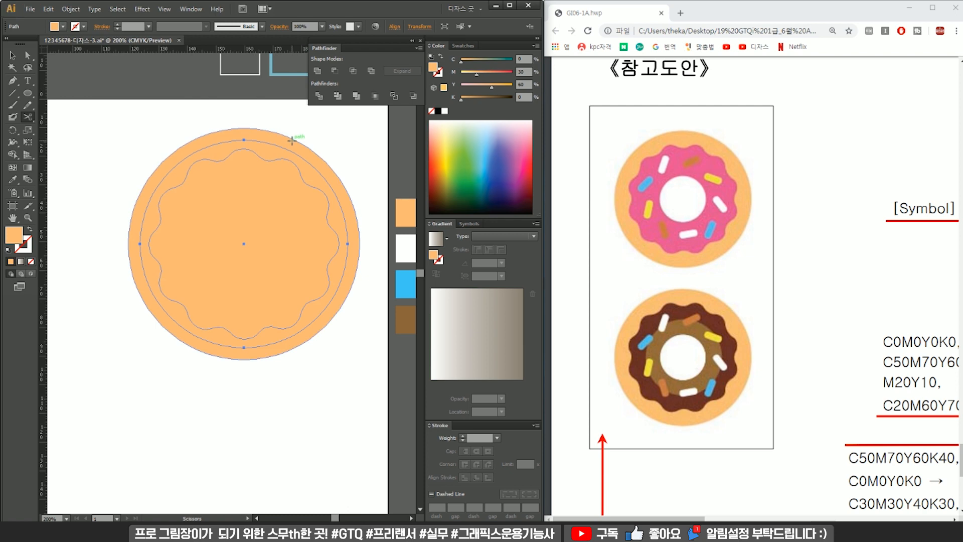
left_click(316, 70)
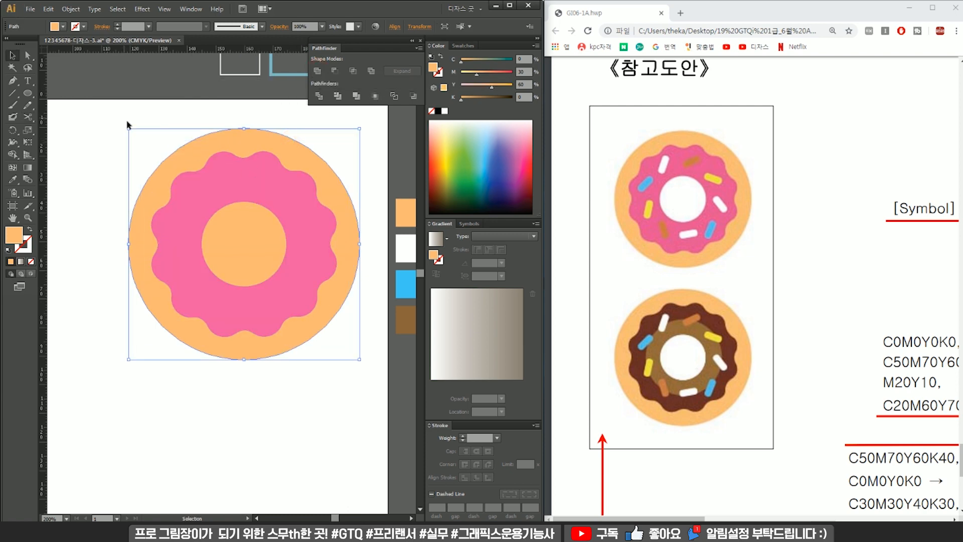
Step: Divide the united peach base and pink icing with Pathfinder and ungroup the result
left_click_drag(129, 125, 254, 269)
left_click(318, 95)
right_click(269, 171)
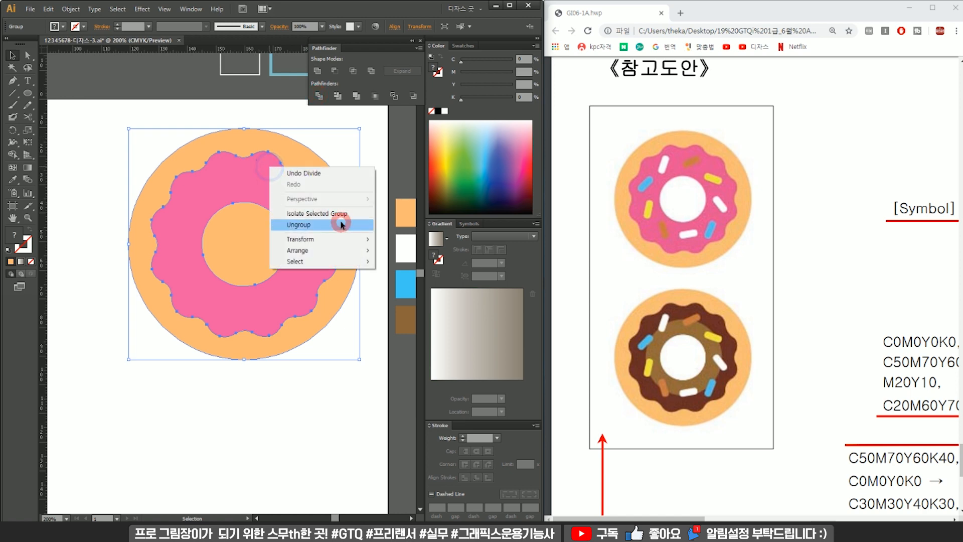
left_click(301, 224)
Step: Delete the peach disc inside the icing's inner circle to reopen the donut hole
left_click(274, 230)
key("Delete")
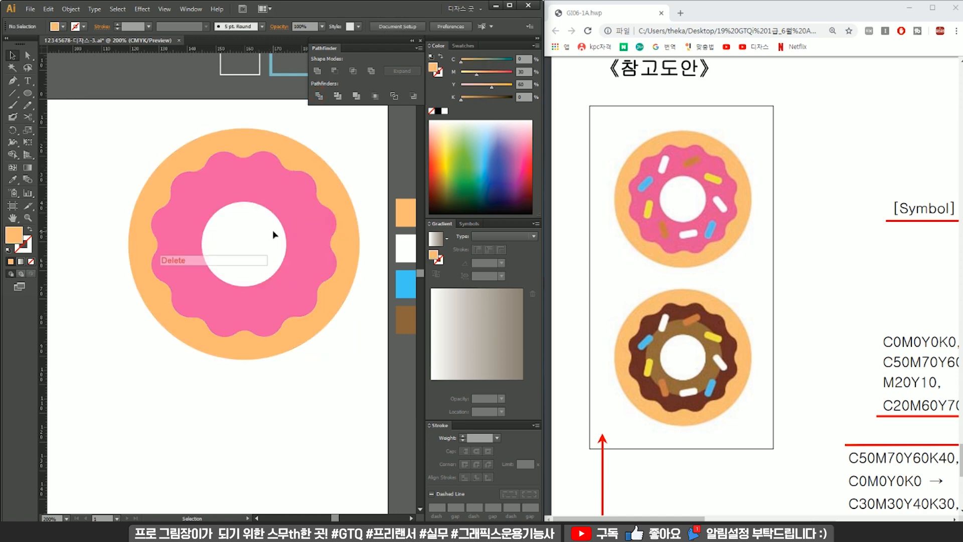
key("ctrl+minus")
left_click(282, 185)
left_click(327, 311)
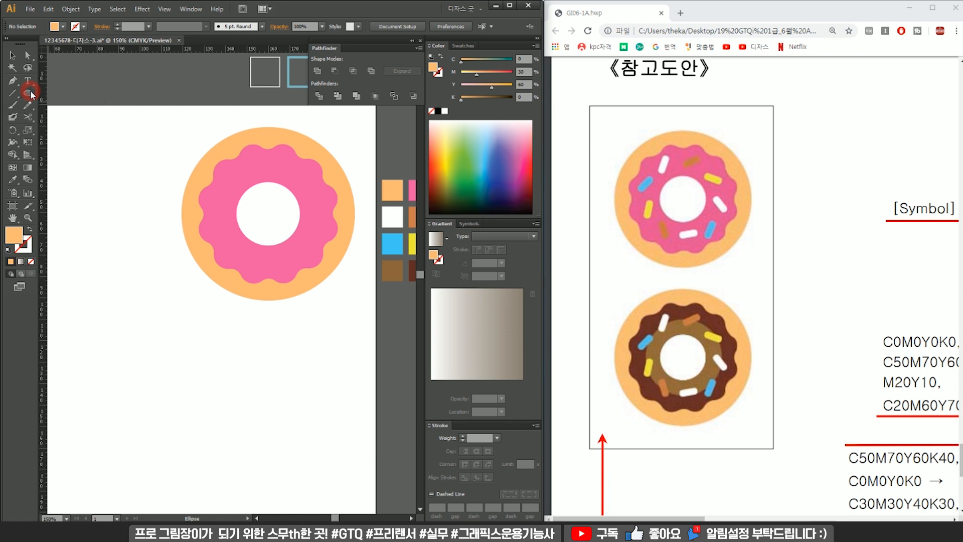
Step: Draw a 12-point star about 70 mm wide below the donut, with its top point straight up
left_click_drag(30, 90, 83, 146)
left_click(90, 145)
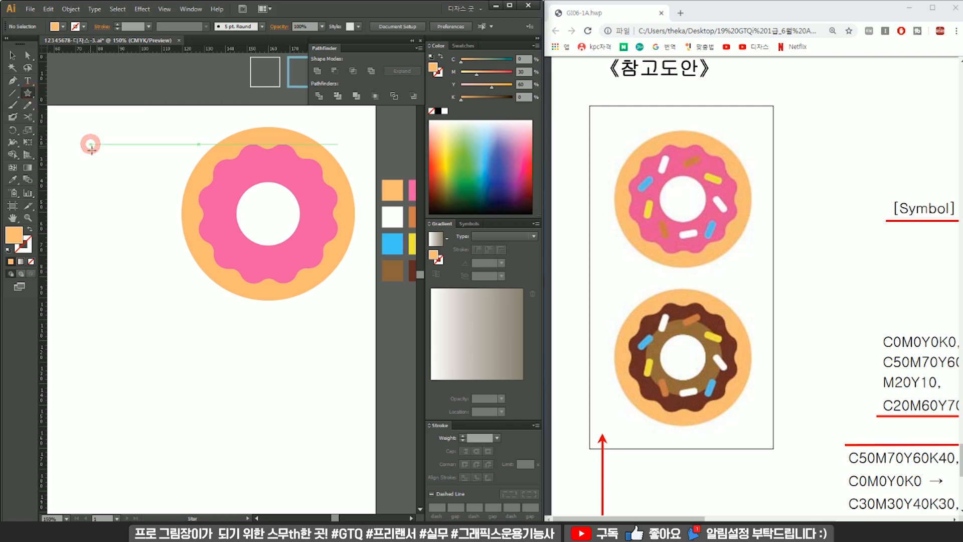
left_click_drag(201, 323, 277, 367)
key("Down")
key("Down")
key("Down")
key("Down")
key("Down")
key("Down")
key("Down")
key("Down")
key("Down")
key("Down")
key("Down")
key("Up")
key("Down")
key("Down")
key("Down")
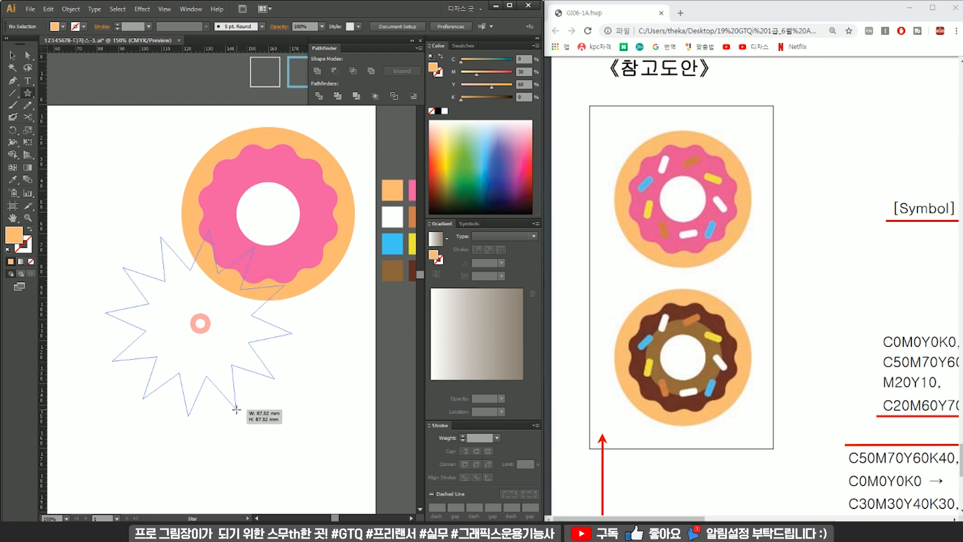
left_click_drag(230, 411, 237, 387)
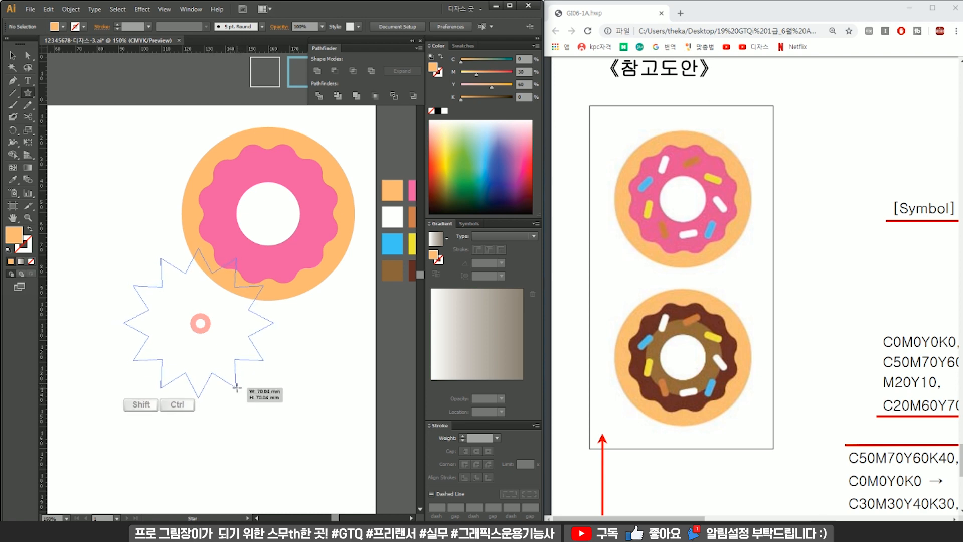
left_click_drag(236, 387, 237, 387)
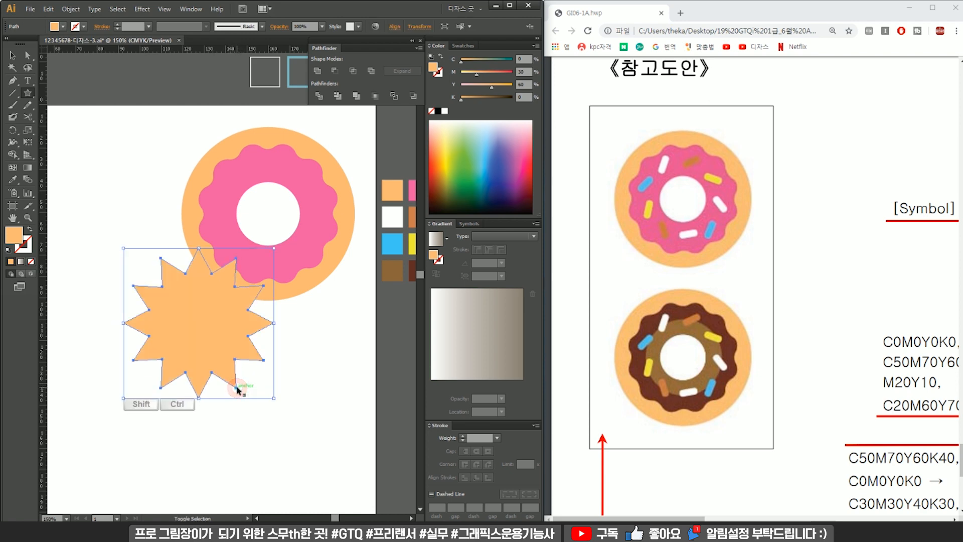
Step: Move the star clear below the donut and fill it with the icing's pink
key("v")
left_click_drag(219, 326, 287, 410)
key("i")
left_click(296, 251)
key("v")
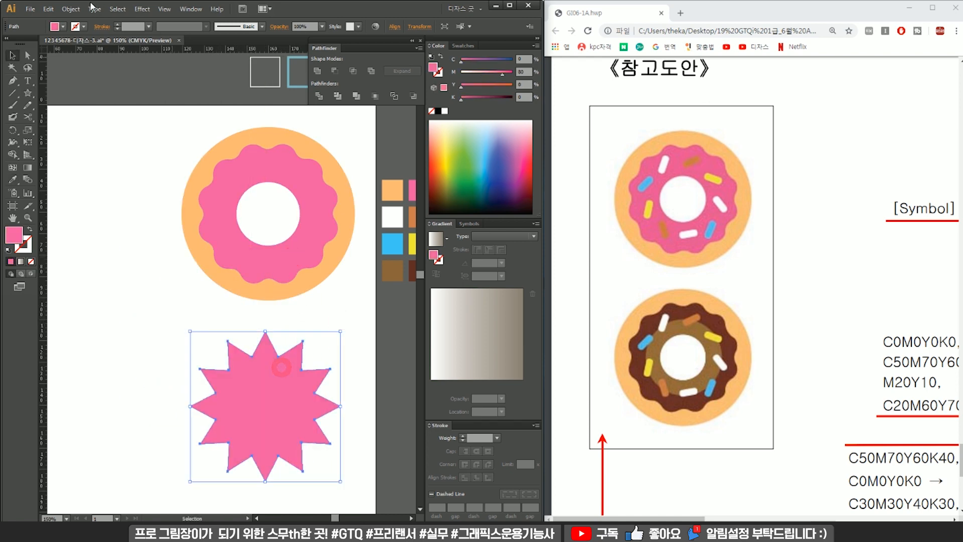
Step: Round the pink star's points and notches with the Round Corners effect, previewing the radius
left_click(142, 9)
left_click(191, 124)
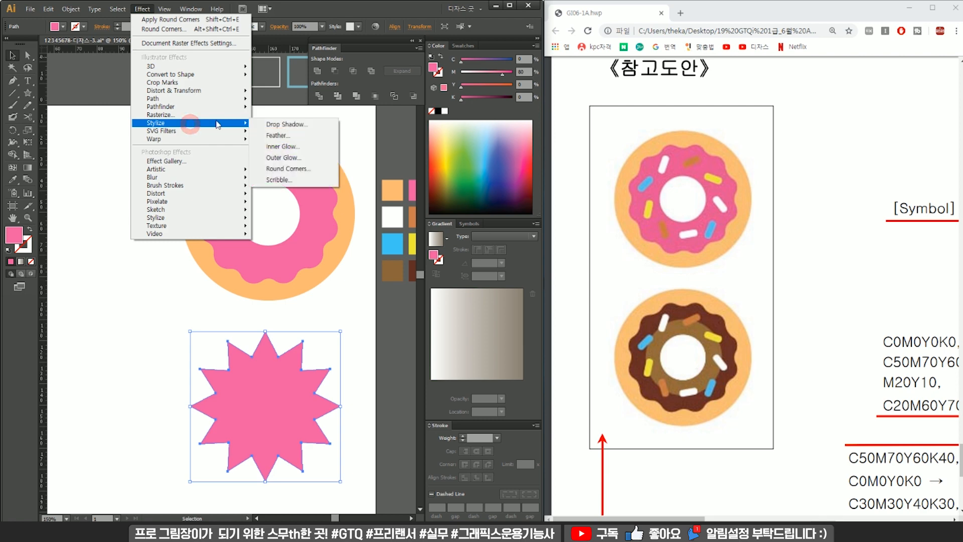
left_click(301, 168)
left_click(341, 145)
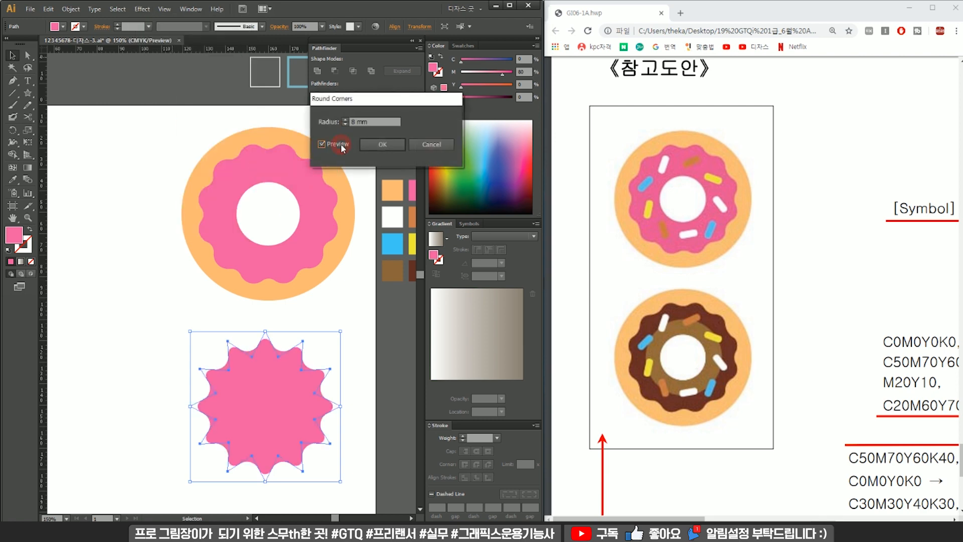
left_click(376, 122)
key("Down")
left_click(375, 145)
left_click(344, 318)
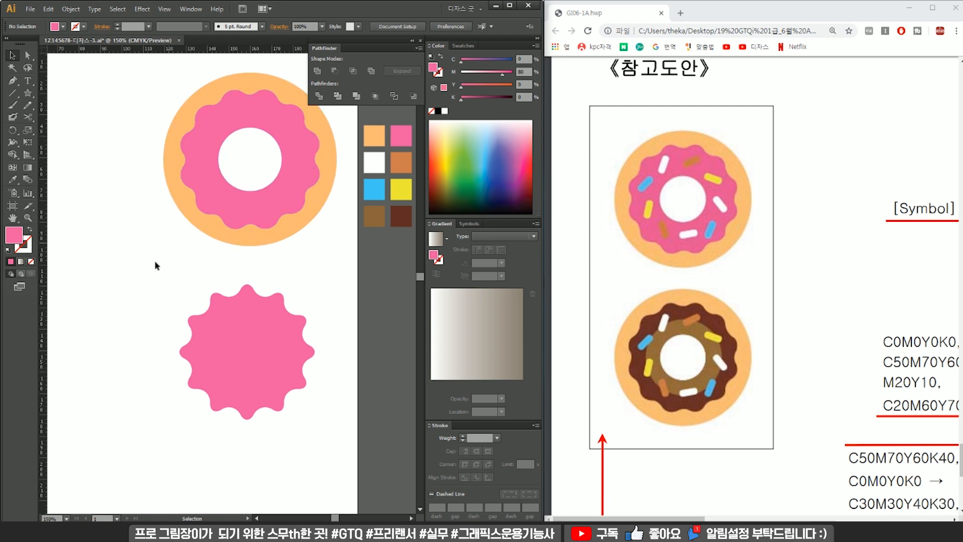
Step: Expand the appearance of the rounded star so its outline follows the scalloped shape
left_click(281, 386)
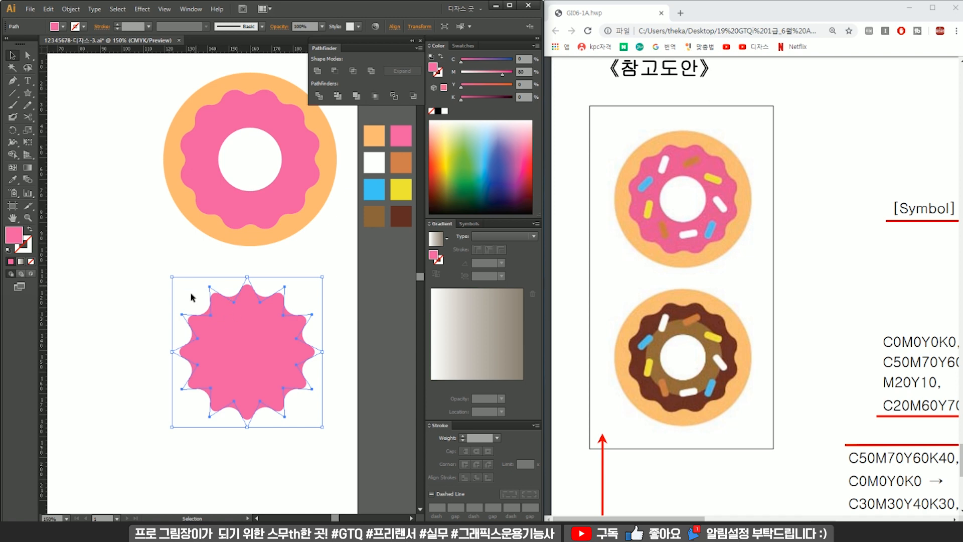
scroll(179, 333, "up", 2)
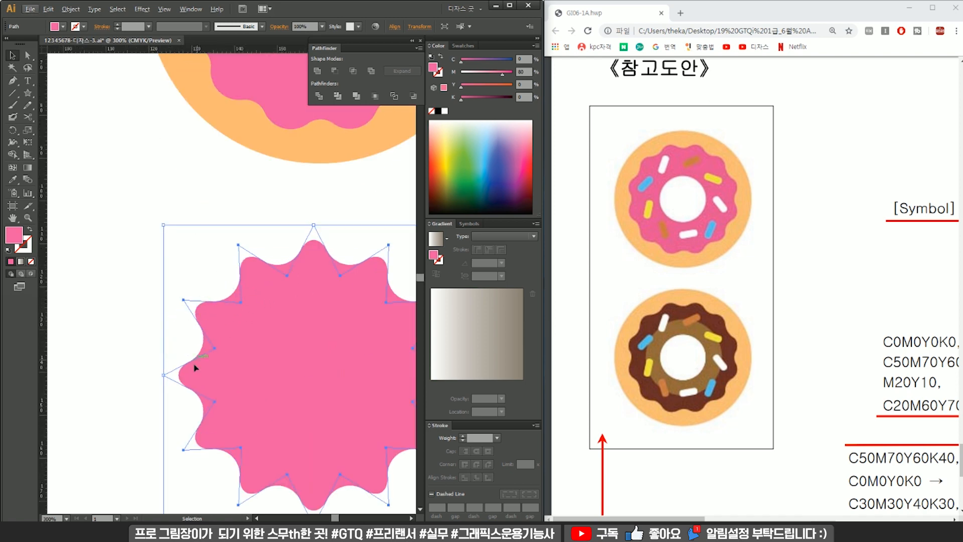
scroll(214, 393, "down", 2)
left_click(71, 9)
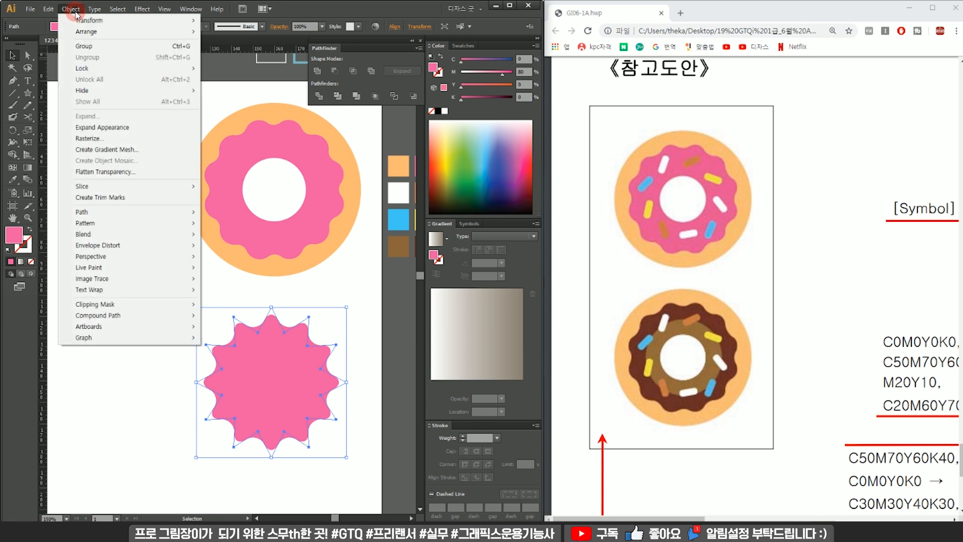
left_click(141, 133)
left_click(201, 277)
Step: Rotate the scalloped star 15° about its centre
left_click(258, 351)
key("r")
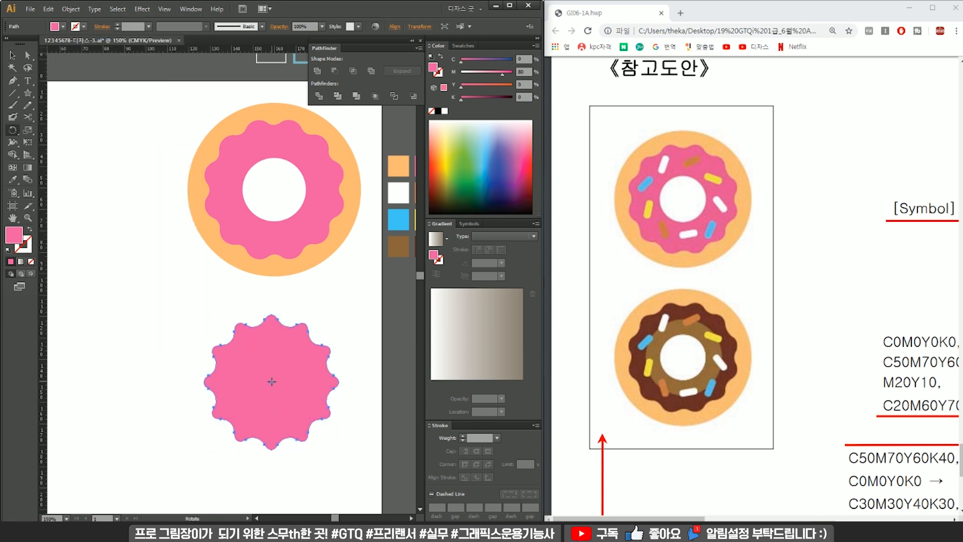
left_click(271, 381, "alt")
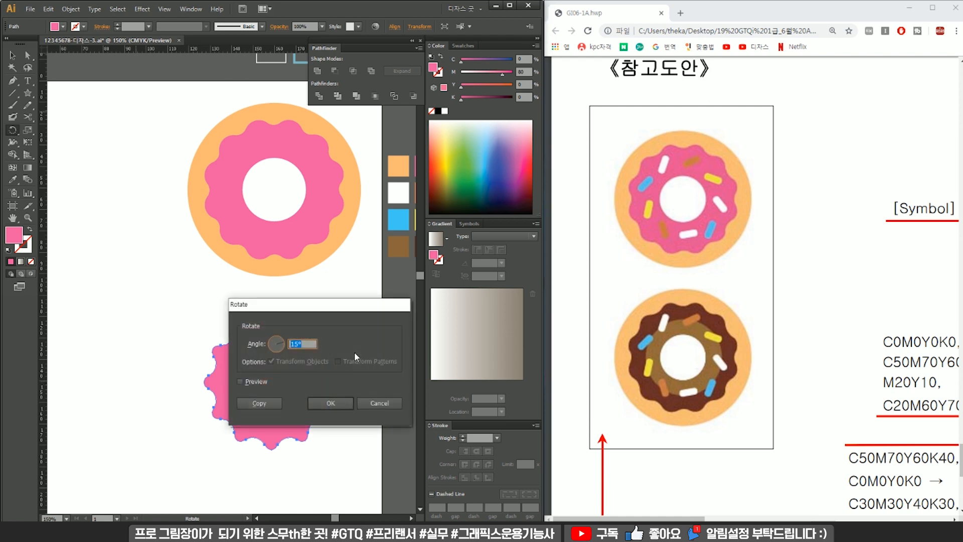
key("Return")
Step: Lay the scalloped star over the donut to compare it with the icing, and delete the star
left_click(326, 302)
left_click_drag(293, 390, 308, 194)
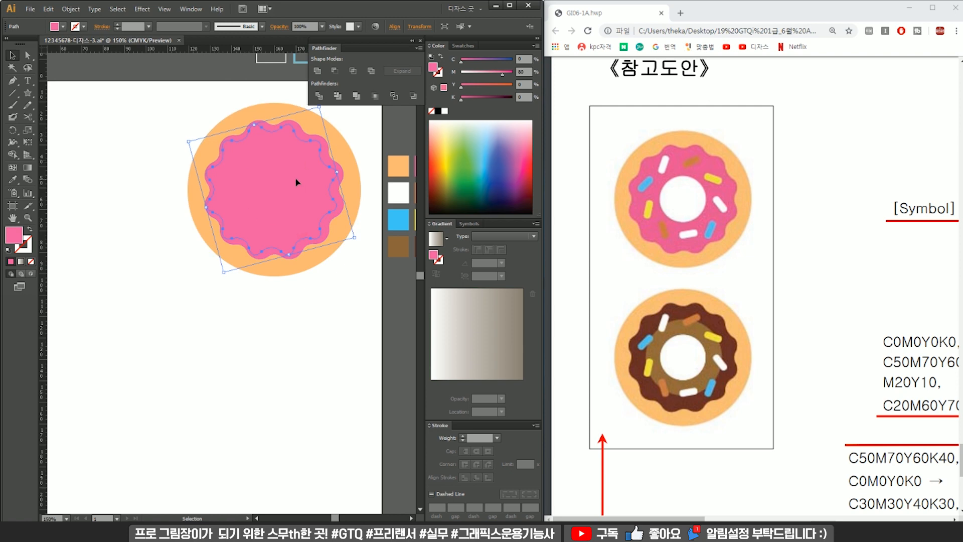
key("ctrl+bracketleft")
left_click(248, 345)
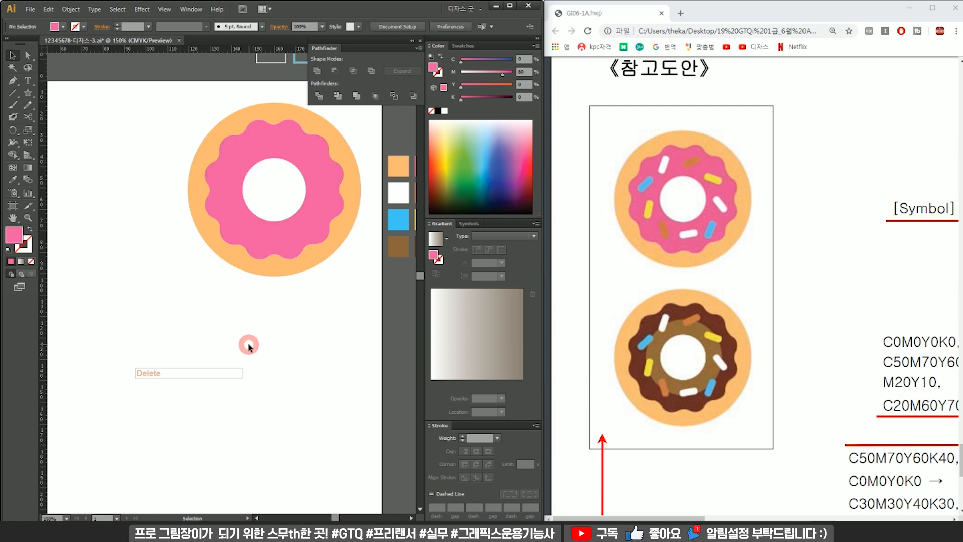
Step: Draw a small upright sprinkle beside the donut as a rounded rectangle about 4 mm wide with fully rounded ends
left_click_drag(28, 95, 83, 121)
left_click_drag(275, 211, 198, 250)
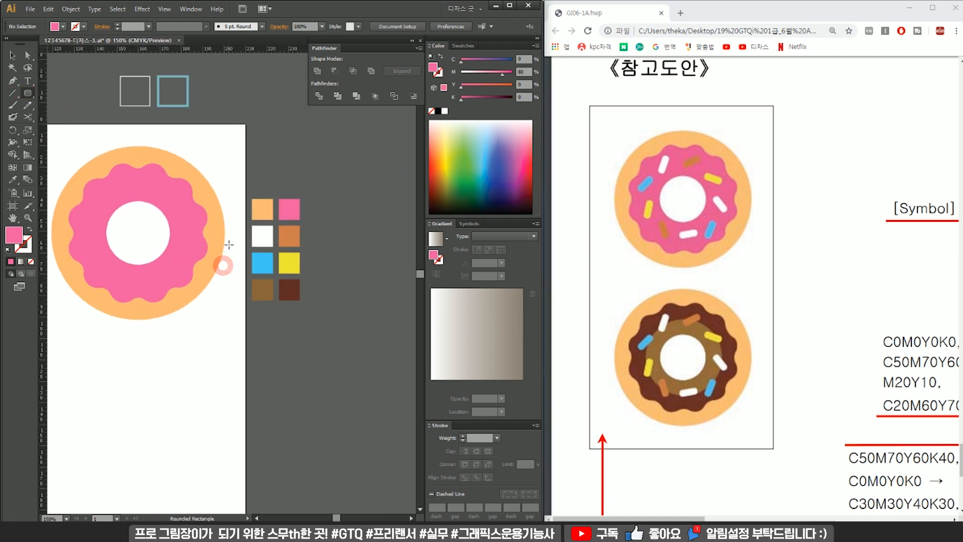
key("ctrl+equal")
left_click_drag(277, 157, 287, 189)
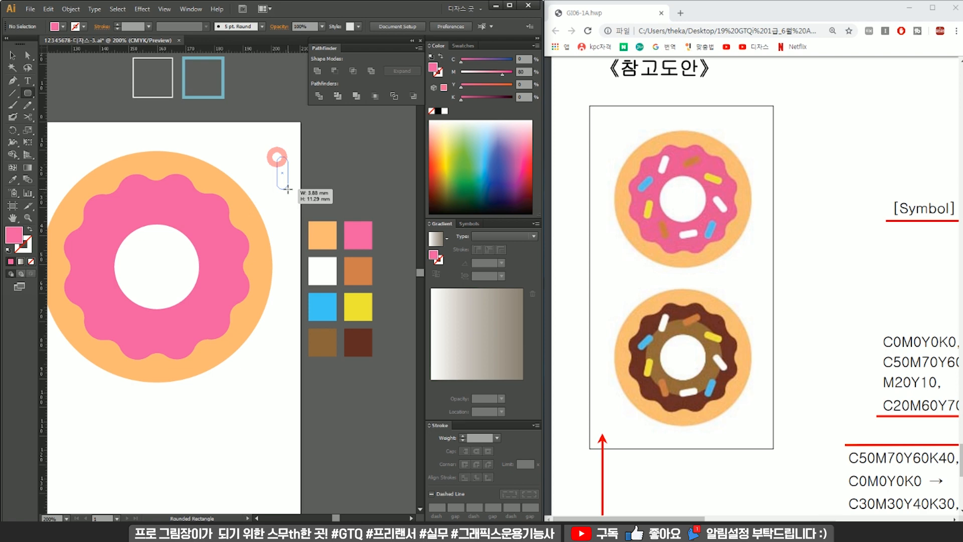
left_click_drag(287, 189, 313, 407)
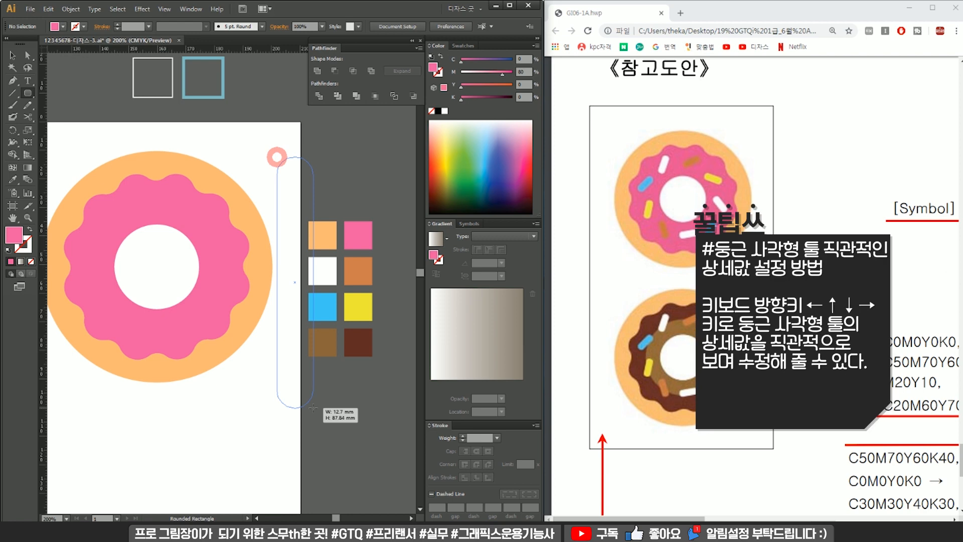
left_click_drag(311, 404, 308, 403)
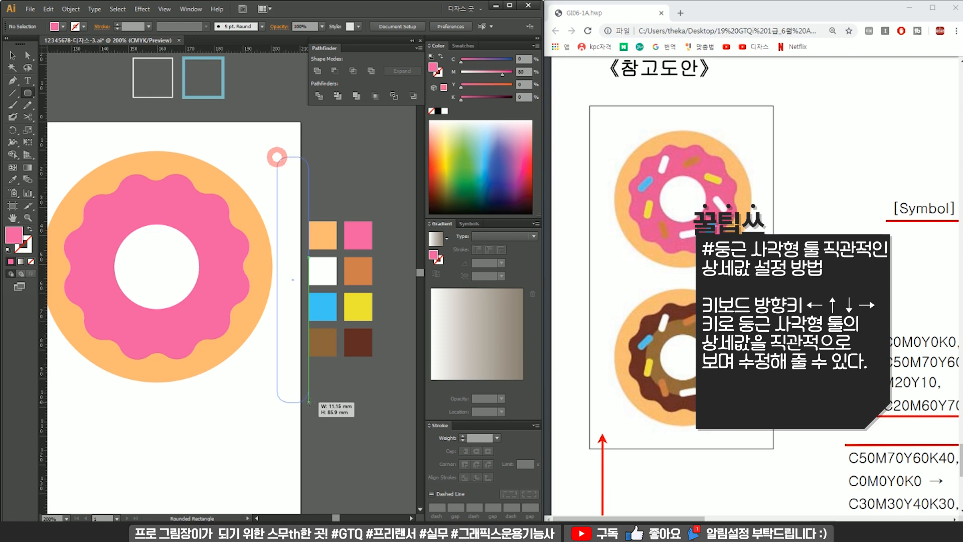
left_click_drag(308, 402, 286, 188)
key("v")
left_click(323, 161)
left_click(281, 178)
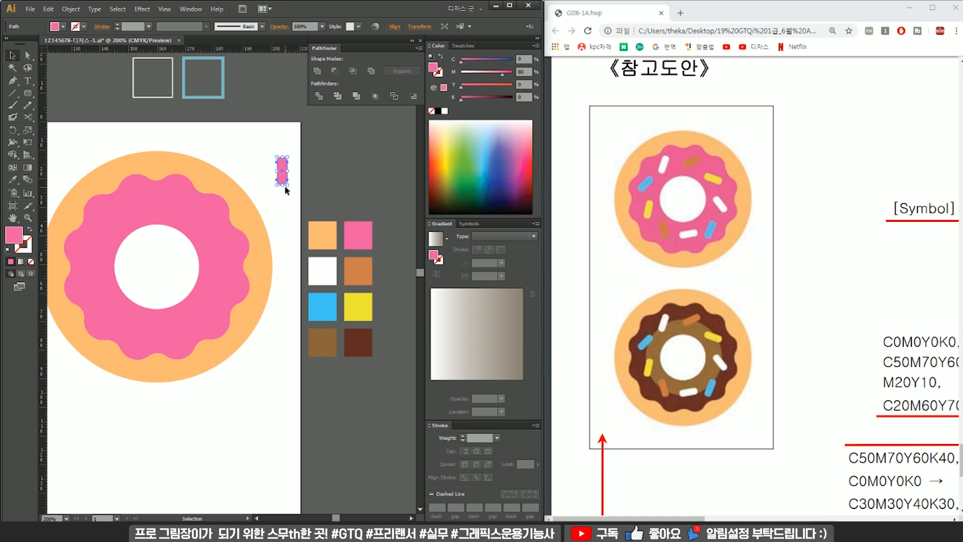
Step: Fill the sprinkle white, tilt it on the icing and place copies around the ring to make nine
left_click(322, 271)
key("v")
left_click_drag(283, 171, 112, 213)
left_click_drag(158, 206, 236, 332)
left_click_drag(239, 330, 293, 250)
key("ctrl+z")
left_click_drag(271, 315, 254, 204)
Step: Rotate the sprinkle right of the icing's top and the one at its left to match the reference
left_click(179, 208)
left_click_drag(179, 209, 186, 202)
left_click_drag(152, 244, 170, 235)
left_click(164, 298)
scroll(183, 272, "down", 1)
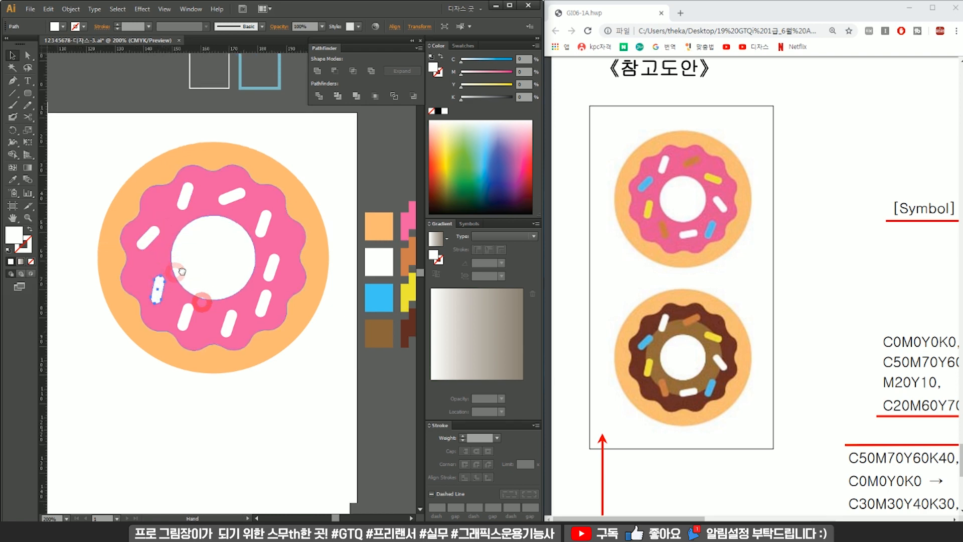
Step: Rotate the lower and right-hand sprinkles to varied angles following the reference donut
left_click(169, 289)
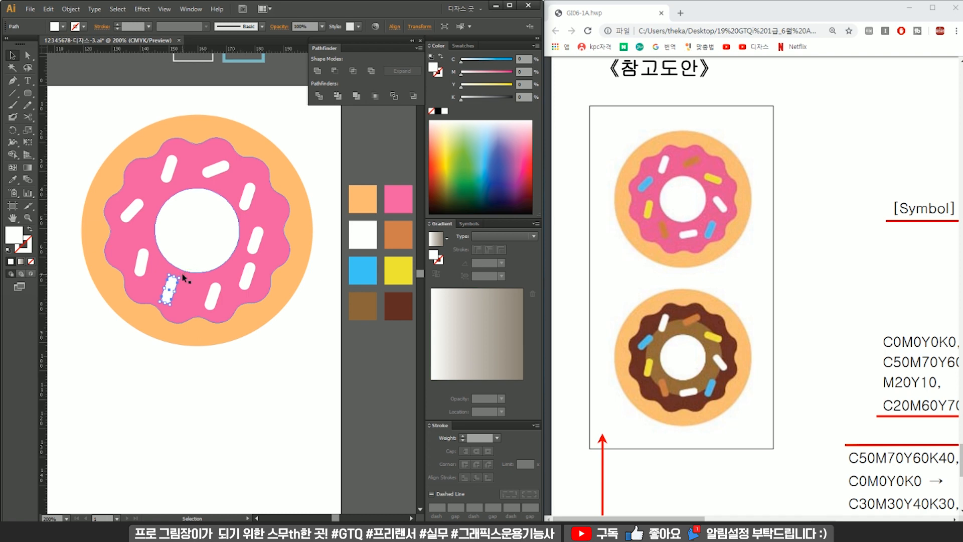
left_click_drag(183, 273, 174, 258)
left_click(246, 283)
scroll(251, 271, "right", 1)
left_click_drag(231, 254, 244, 228)
left_click_drag(228, 243, 242, 207)
Step: Fill the upper-right sprinkle with the yellow swatch colour
left_click(368, 270)
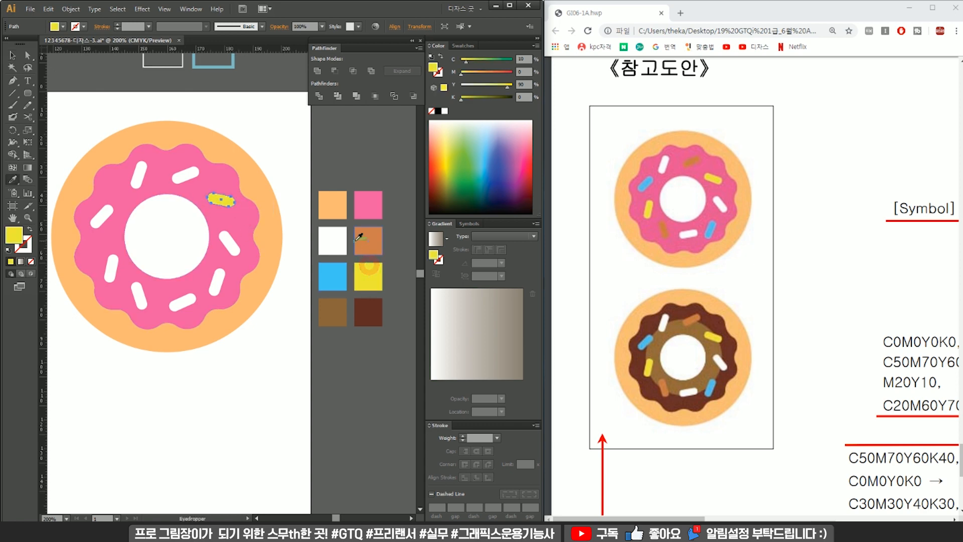
left_click(326, 171)
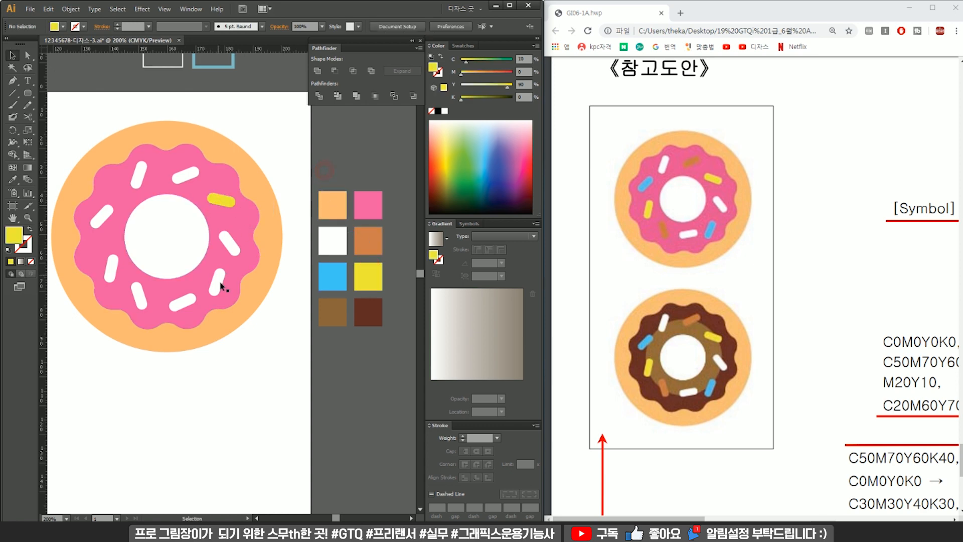
Step: Fill the sprinkle right of the icing's top with the brown swatch colour
left_click(199, 174)
left_click(185, 174)
key("i")
left_click(333, 312)
key("v")
left_click(273, 148)
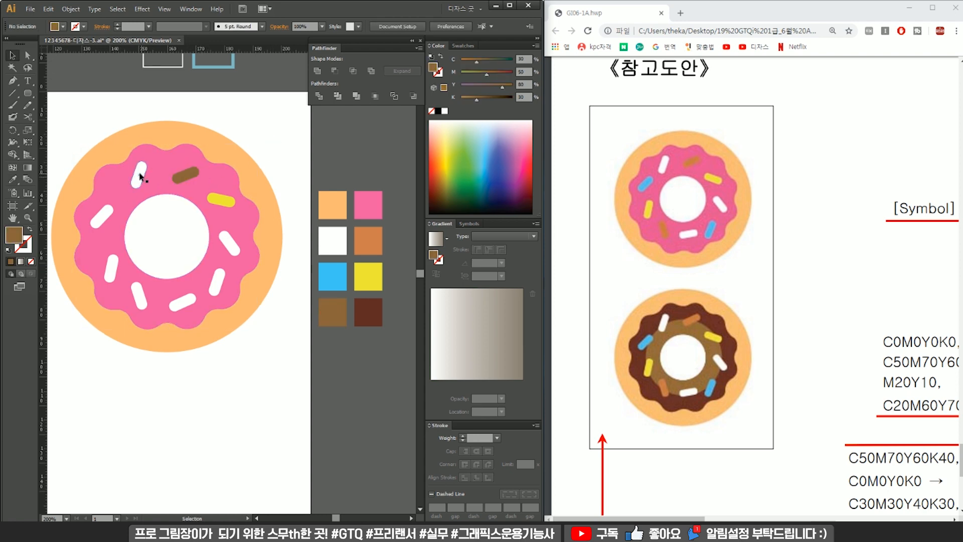
Step: Fill the upper-left and lower-right sprinkles with the sky blue swatch colour
left_click(139, 176)
key("i")
left_click(339, 276)
key("v")
left_click(262, 326)
Step: Fill the bottom-left sprinkle and the one right of the icing's top with the orange-brown swatch colour
left_click(139, 173)
key("i")
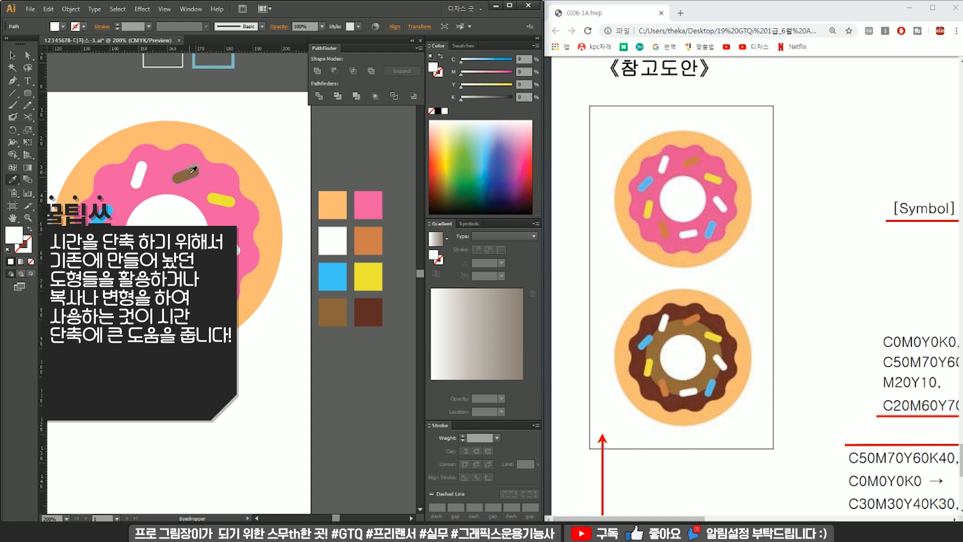
left_click(339, 310)
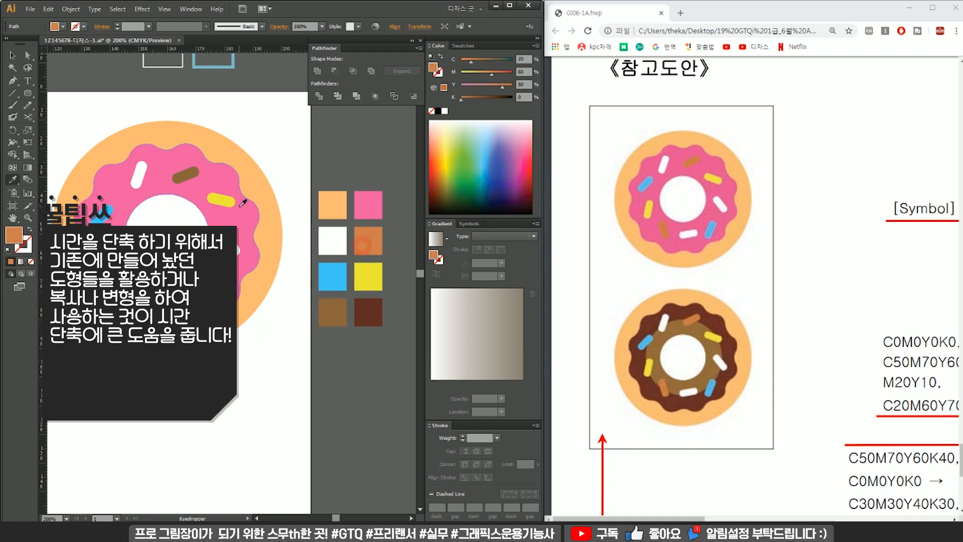
key("v")
left_click(185, 174)
left_click(365, 240)
left_click(275, 152)
Step: Fill the sprinkle left of the hole, below the blue one, with the yellow of the upper-right sprinkle
left_click(111, 268)
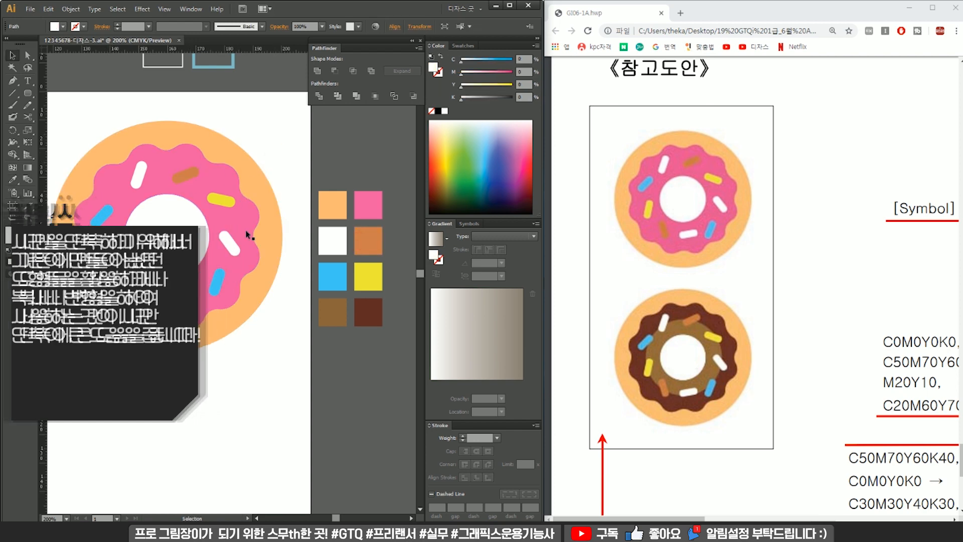
key("i")
left_click(221, 198)
key("v")
left_click(313, 166)
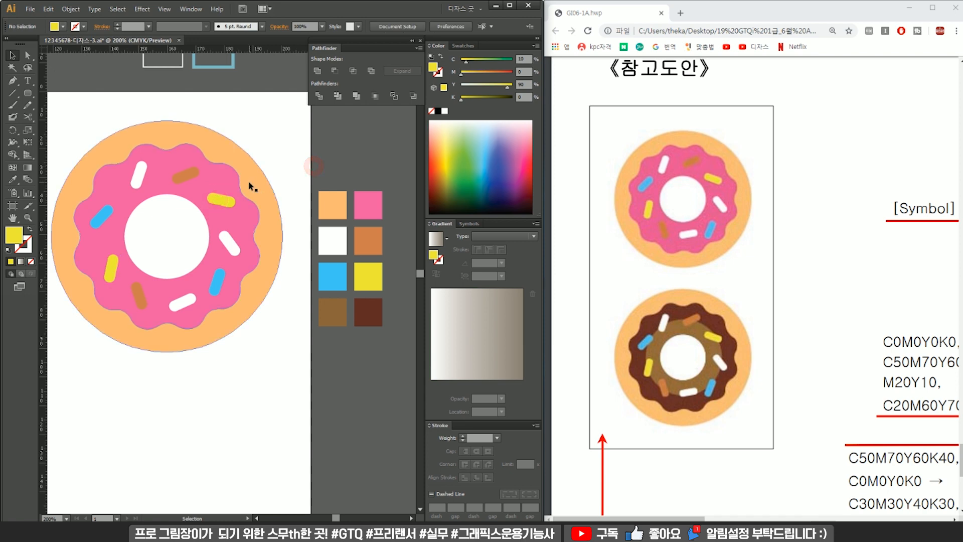
Step: Duplicate the complete sprinkled donut straight below the original
key("ctrl+minus")
left_click_drag(293, 290, 140, 101)
left_click_drag(261, 122, 269, 343)
scroll(281, 301, "down", 3)
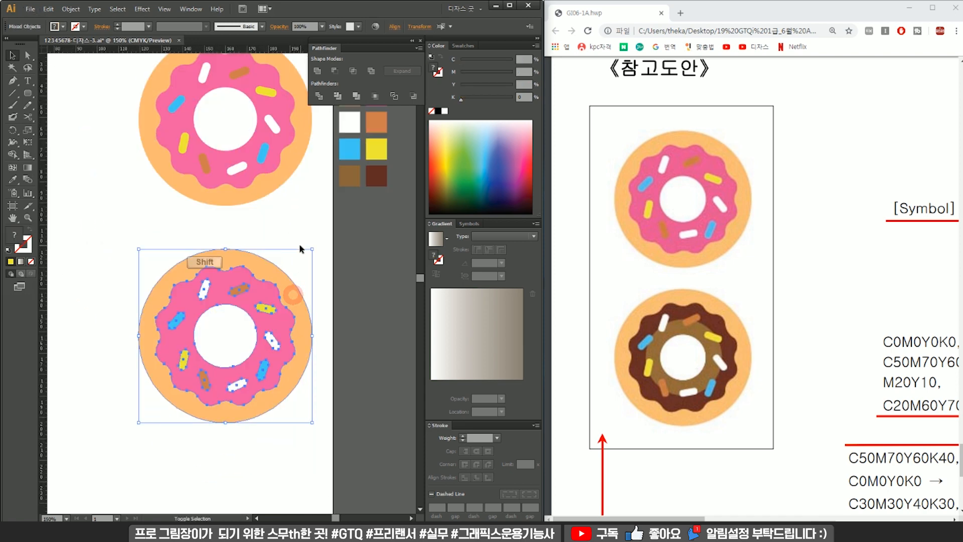
Step: Try deleting the sprinkles from the copied donut, and undo the deletion
left_click(269, 291)
key("Delete")
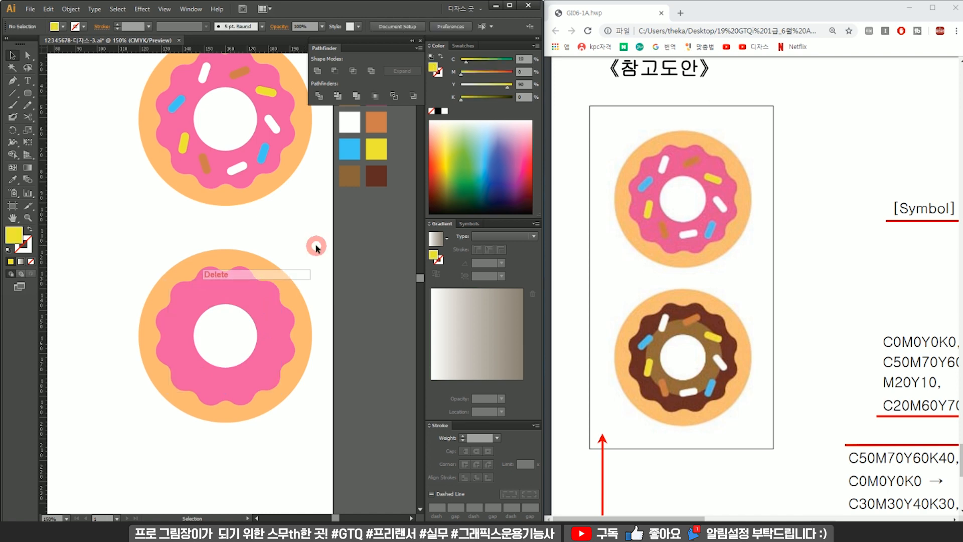
left_click(258, 327)
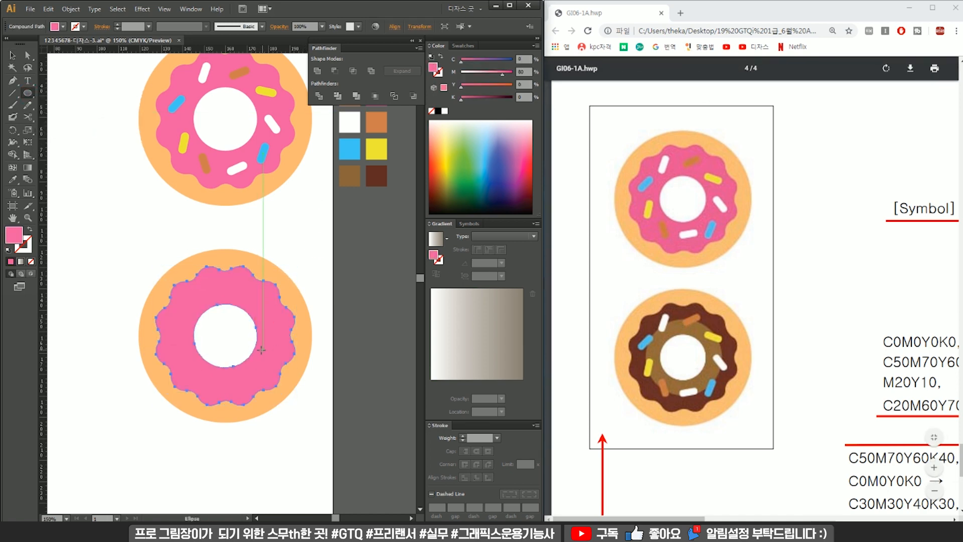
key("ctrl+z")
left_click(294, 243)
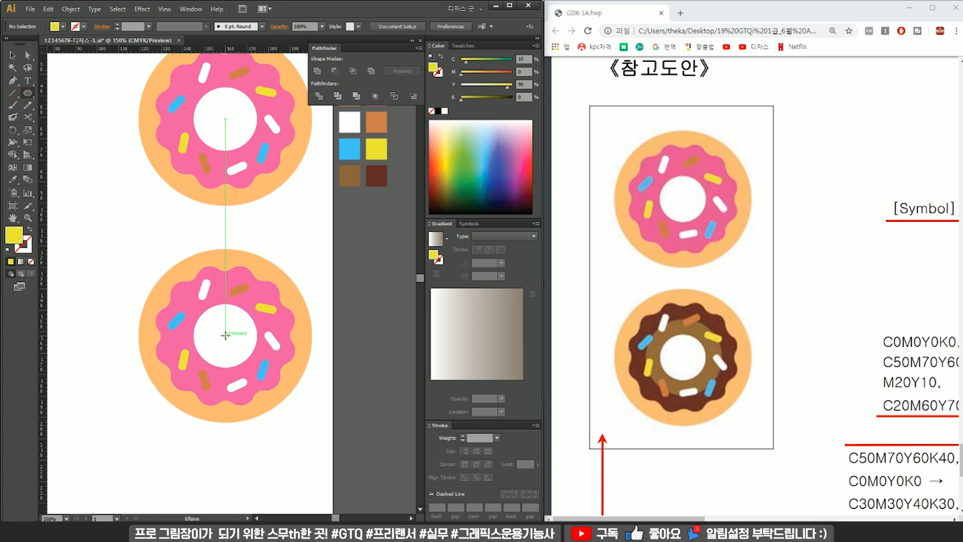
Step: Divide the copied donut's icing with a circle drawn from its centre to midway across the icing, and ungroup the pieces
left_click_drag(224, 335, 271, 287)
key("v")
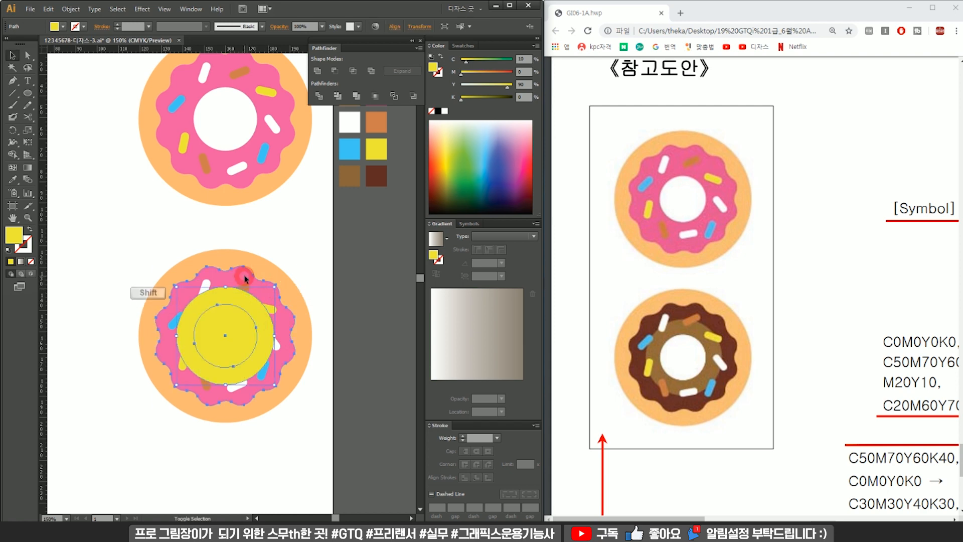
left_click(245, 276, "shift")
left_click(319, 96)
right_click(244, 274)
left_click(311, 333)
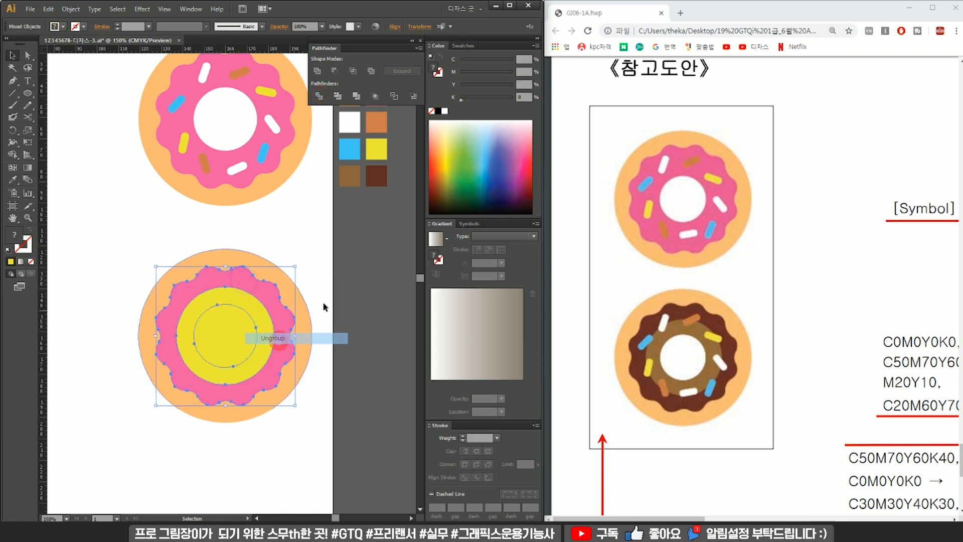
Step: Delete the innermost disc covering the lower donut's hole and fill the inner icing ring with the light brown swatch
left_click(222, 328)
key("Delete")
left_click(255, 305)
left_click_drag(299, 251, 238, 347)
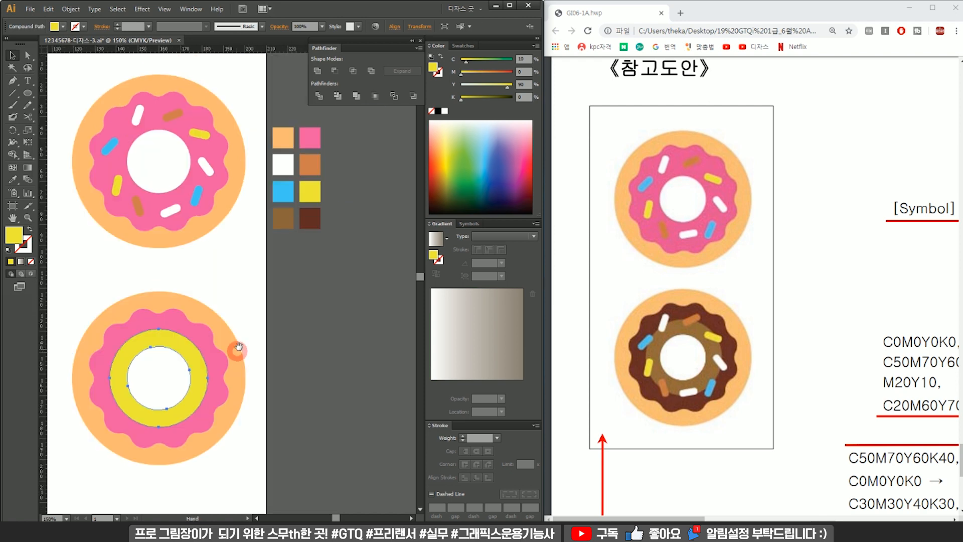
left_click(285, 217)
key("v")
left_click(269, 322)
Step: Fill the lower donut's outer wavy icing with the dark brown swatch
left_click(198, 331)
key("i")
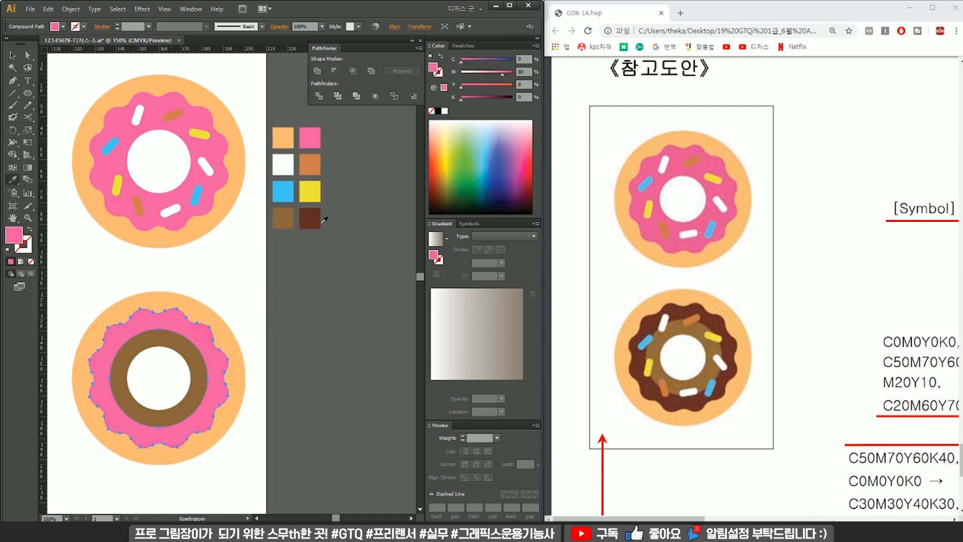
left_click(312, 216)
key("v")
left_click(236, 306)
Step: Send the lower donut's dough and both icing pieces to the back, behind the sprinkles
left_click(219, 326)
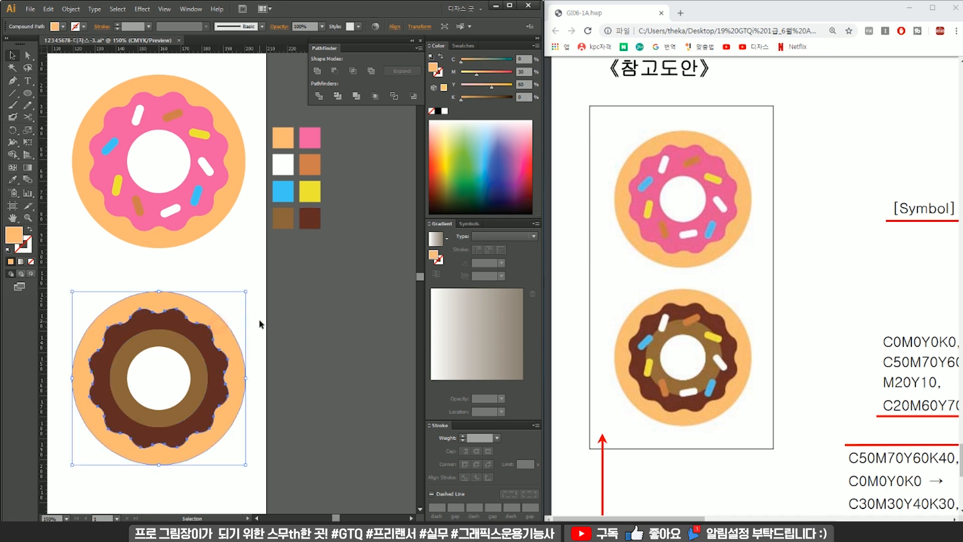
left_click(206, 344, "shift")
left_click(189, 358, "shift")
key("ctrl+shift+[")
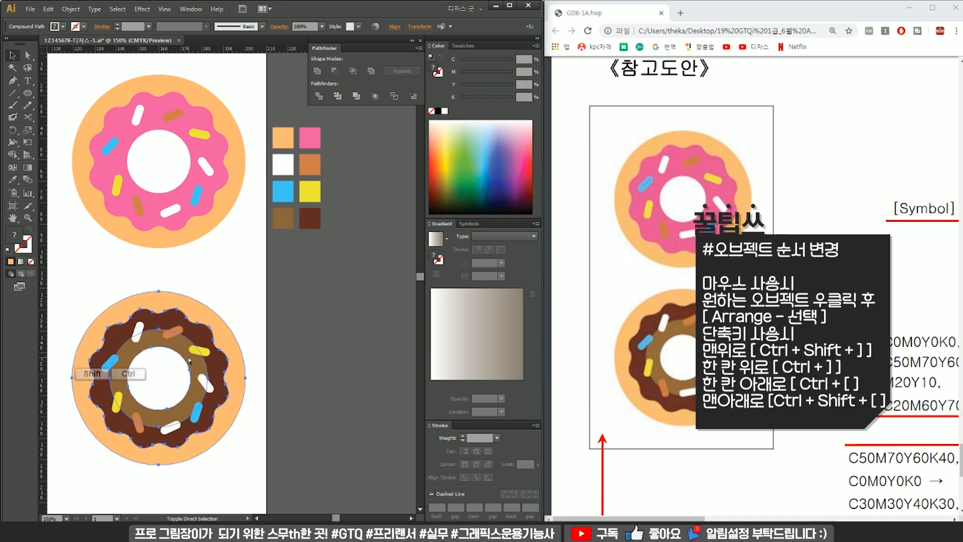
left_click(290, 321)
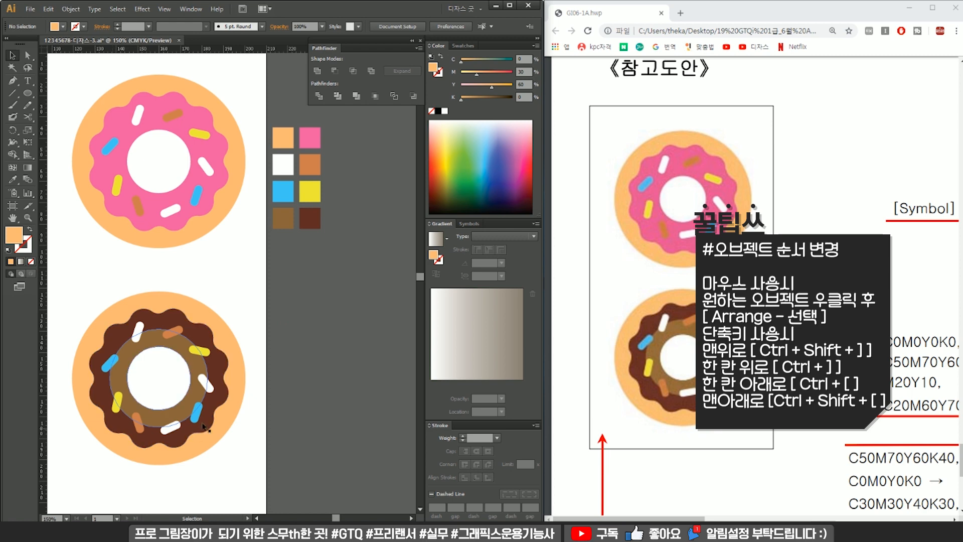
Step: Delete the eight donut colour squares beside the artboard
scroll(187, 298, "down", 2)
left_click_drag(296, 282, 221, 209)
key("Delete")
Step: Group all parts of the pink and chocolate donuts together
left_click_drag(221, 311, 276, 315)
left_click_drag(307, 402, 213, 318)
key("ctrl+plus")
key("ctrl+plus")
left_click_drag(276, 337, 276, 318)
key("ctrl+minus")
key("ctrl+minus")
left_click_drag(221, 214, 358, 332)
left_click_drag(342, 255, 250, 258)
left_click(331, 266)
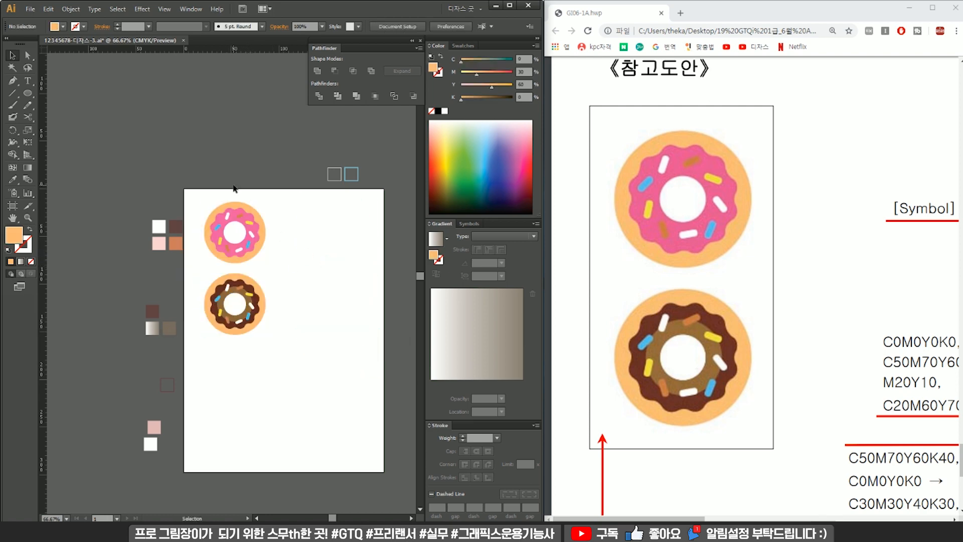
left_click_drag(234, 188, 276, 357)
key("a")
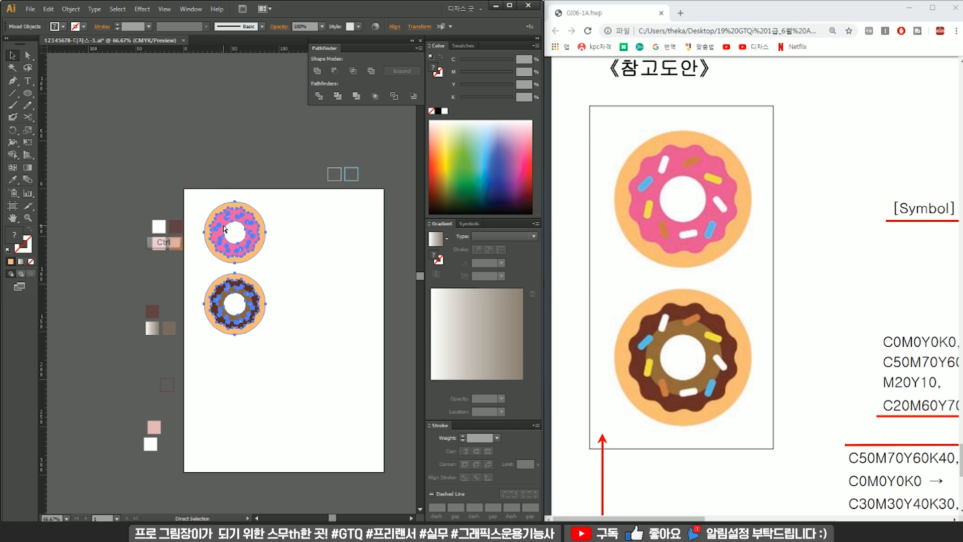
key("ctrl+g")
key("v")
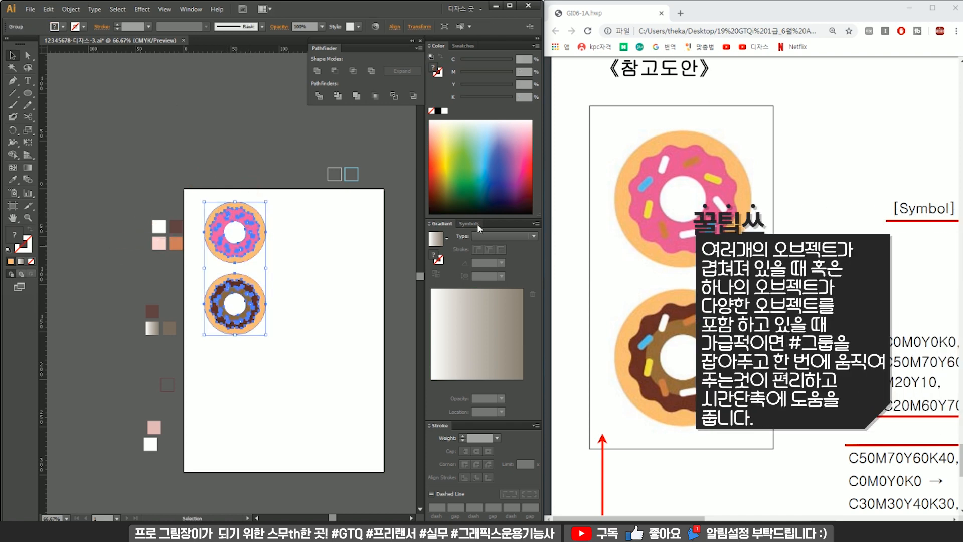
Step: Register the grouped donuts as a new symbol named 도넛
left_click(477, 225)
left_click_drag(255, 225, 496, 280)
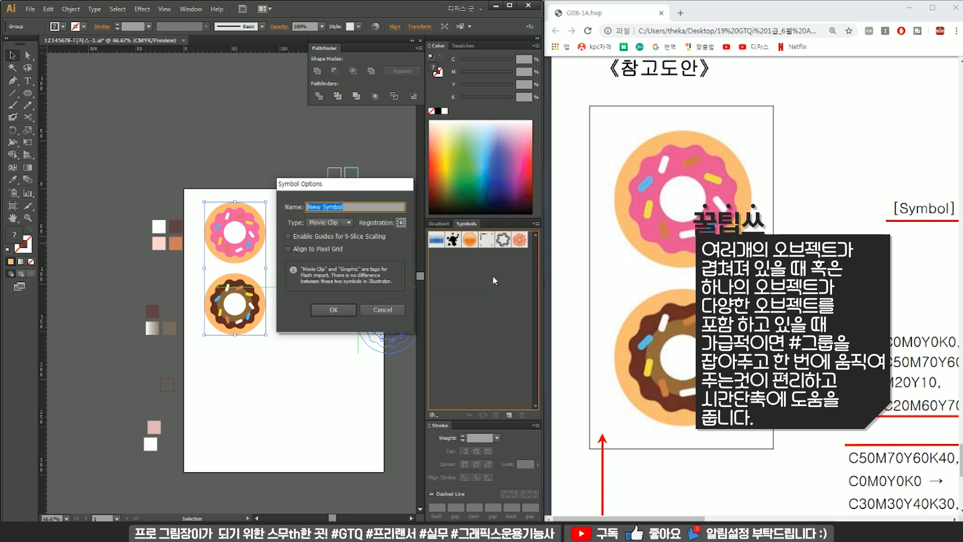
scroll(697, 442, "down", 3)
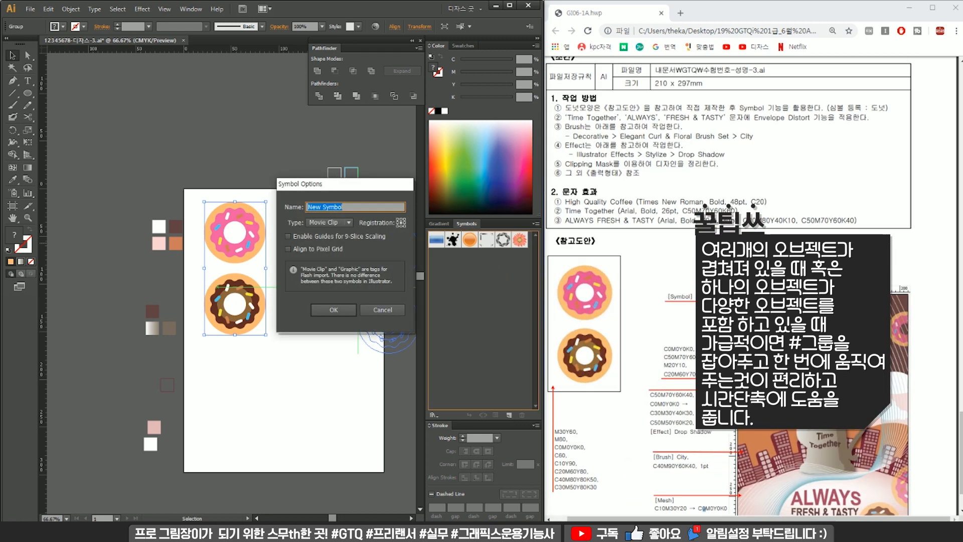
scroll(697, 441, "up", 2)
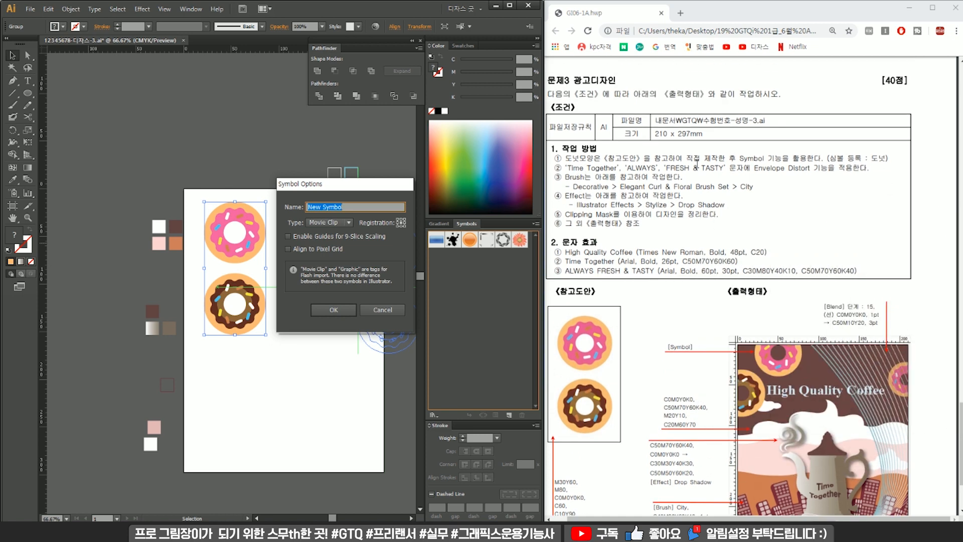
type("ehsjt")
key("Return")
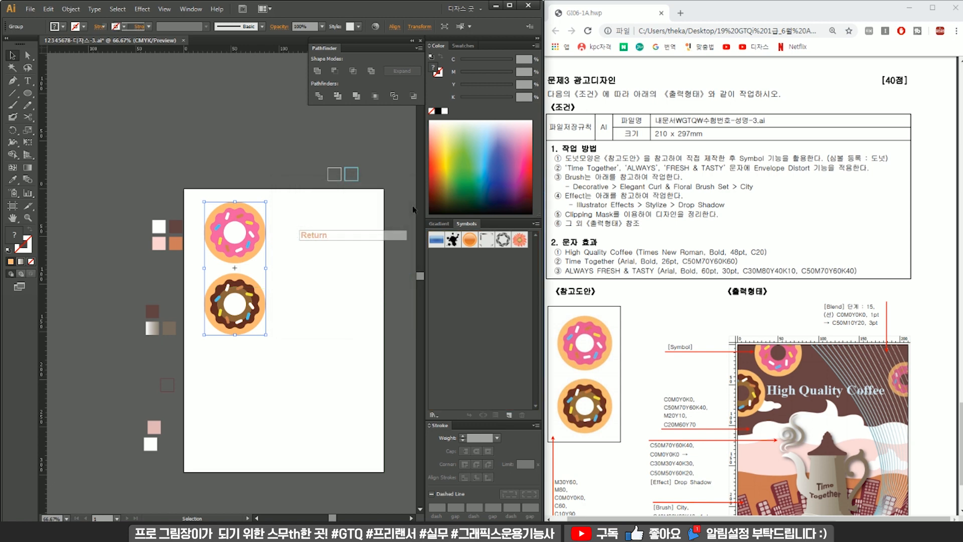
Step: Move the donut pair off the artboard and delete it, then bring back the gradient settings
left_click_drag(251, 253, 118, 231)
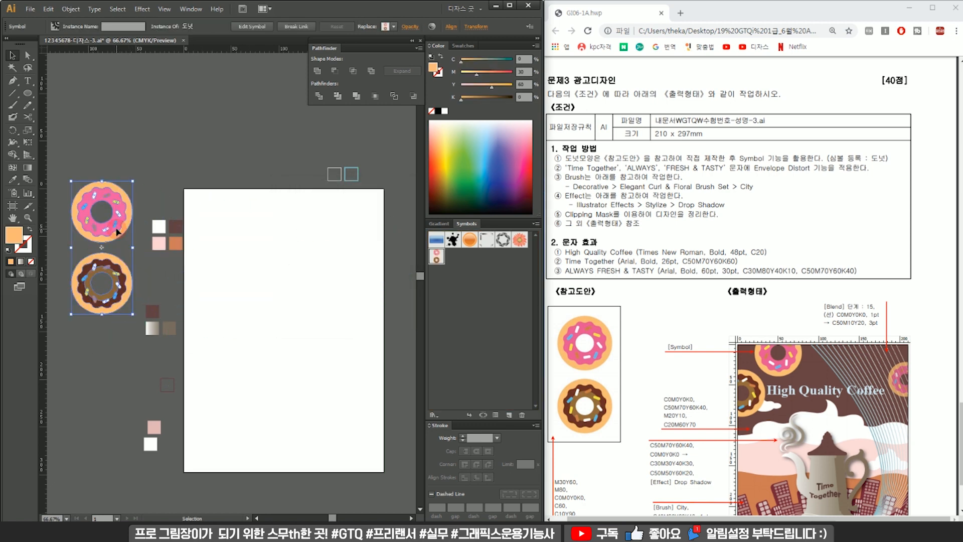
key("Delete")
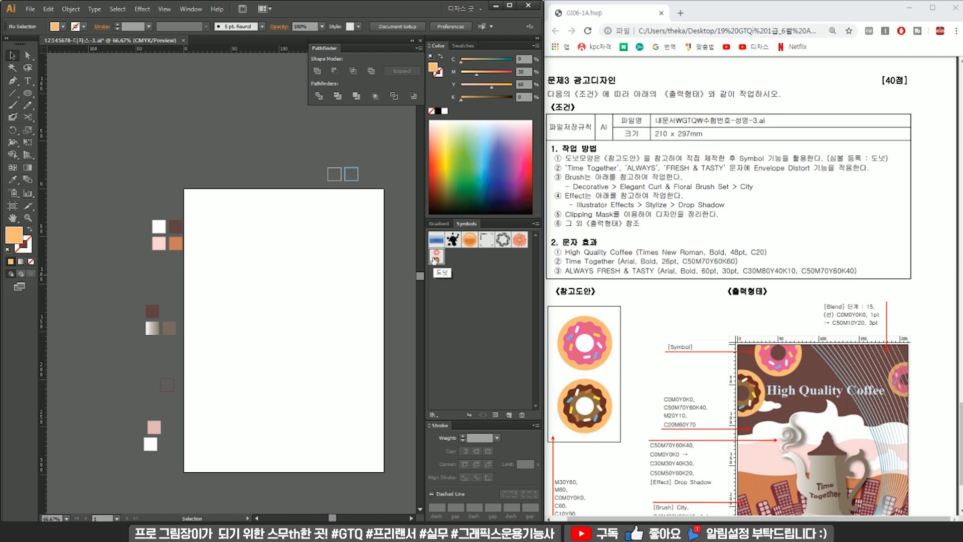
left_click(439, 223)
scroll(291, 295, "up", 1)
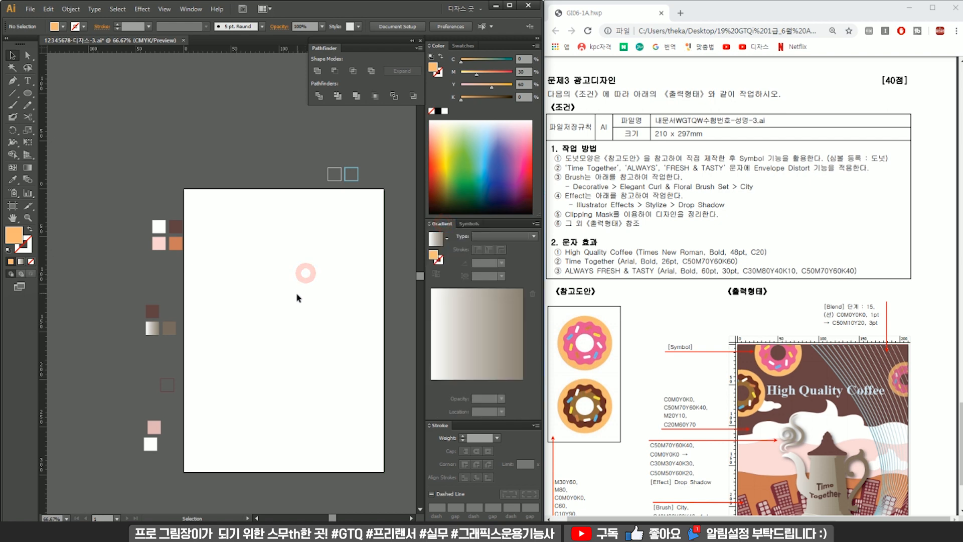
Step: Examine the finished advertisement layout and the work method and text effect conditions in the exam brief
scroll(271, 313, "down", 2)
scroll(238, 259, "right", 2)
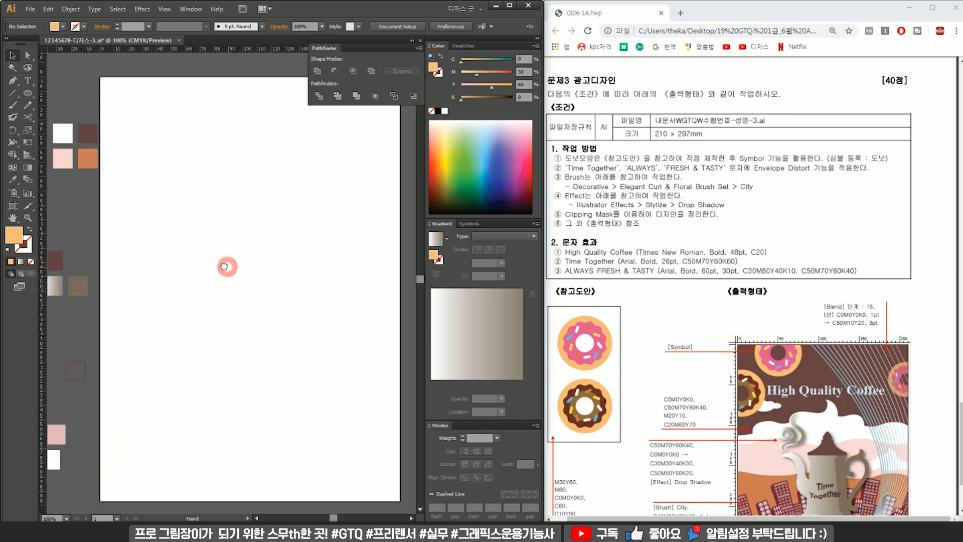
scroll(802, 376, "down", 5)
scroll(847, 365, "up", 4, "ctrl")
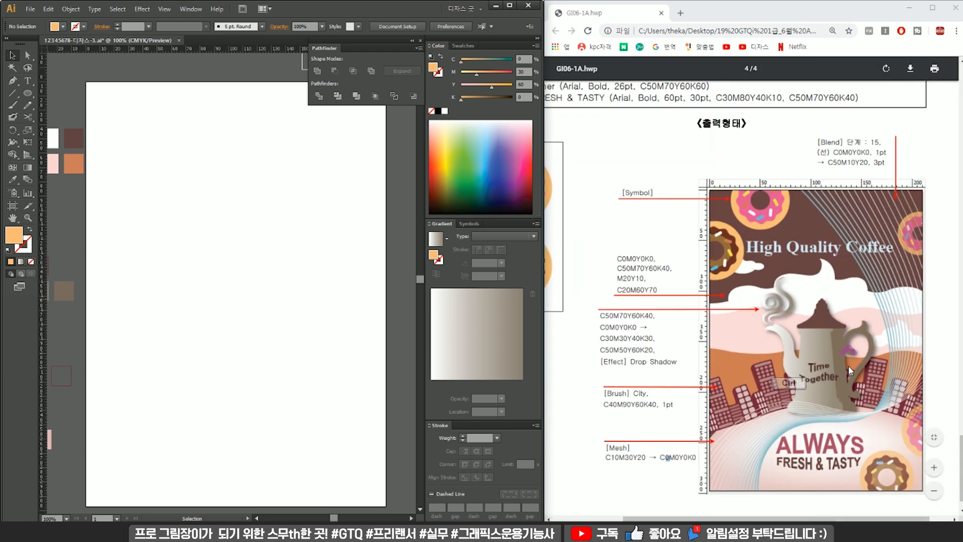
scroll(825, 370, "down", 4, "ctrl")
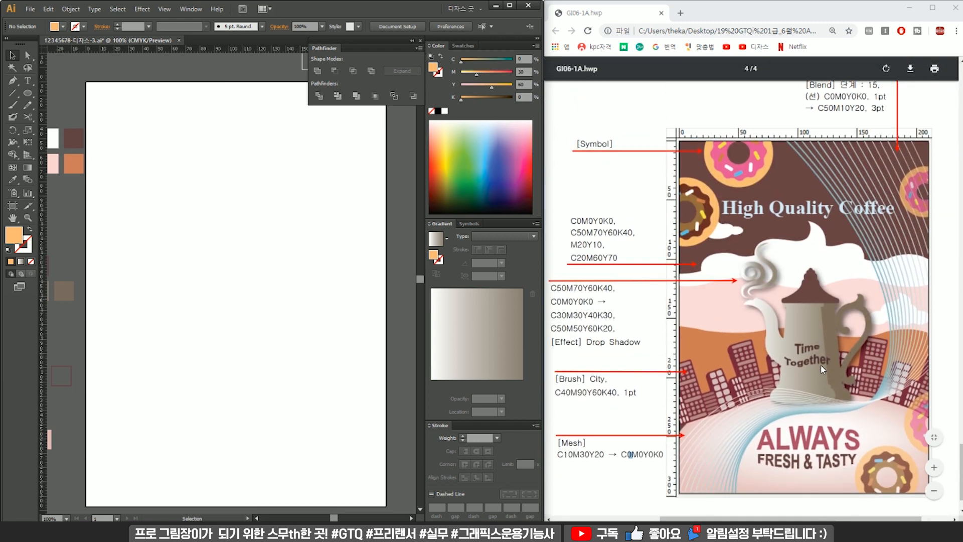
scroll(811, 405, "up", 3, "ctrl")
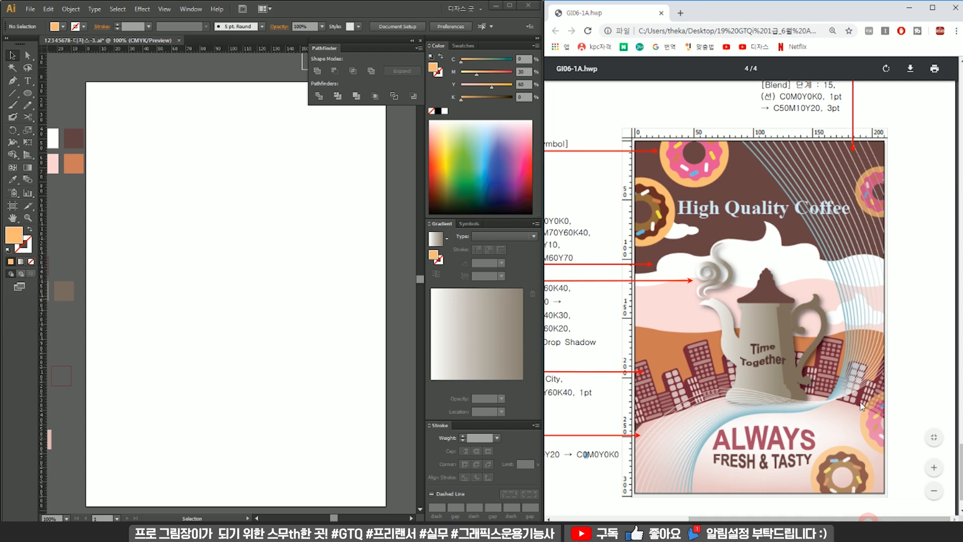
scroll(806, 405, "down", 2, "ctrl")
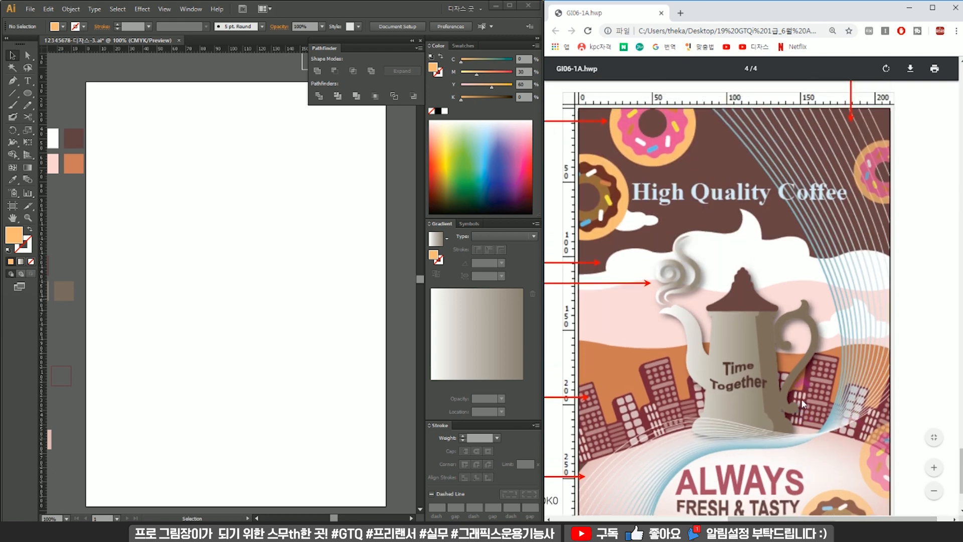
scroll(772, 399, "up", 2, "ctrl")
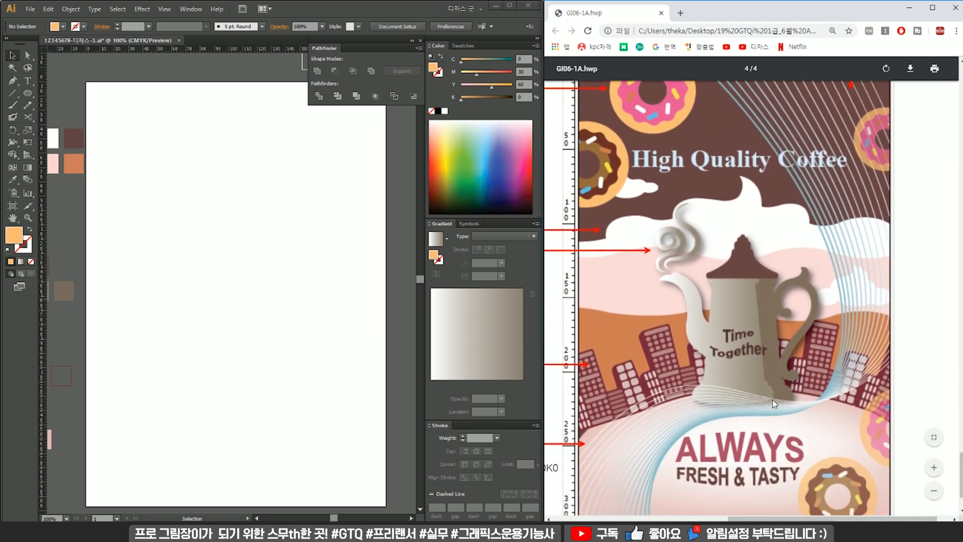
scroll(772, 399, "up", 1)
scroll(766, 399, "down", 3)
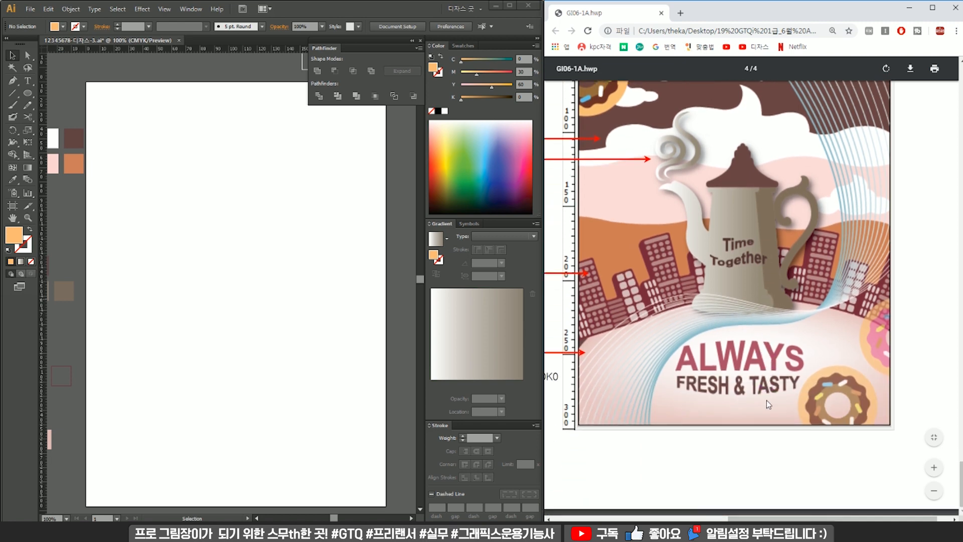
scroll(766, 399, "up", 3)
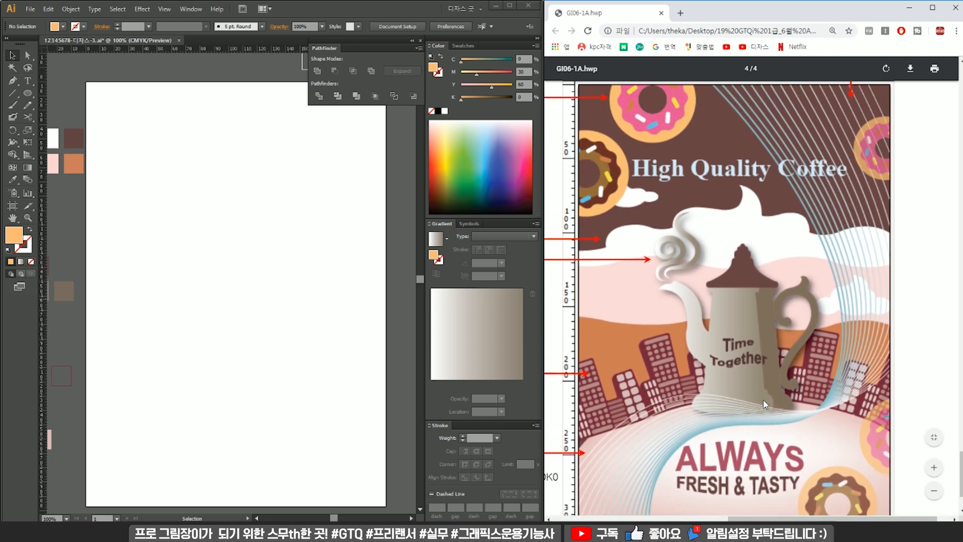
scroll(731, 382, "down", 2, "ctrl")
scroll(731, 382, "up", 2)
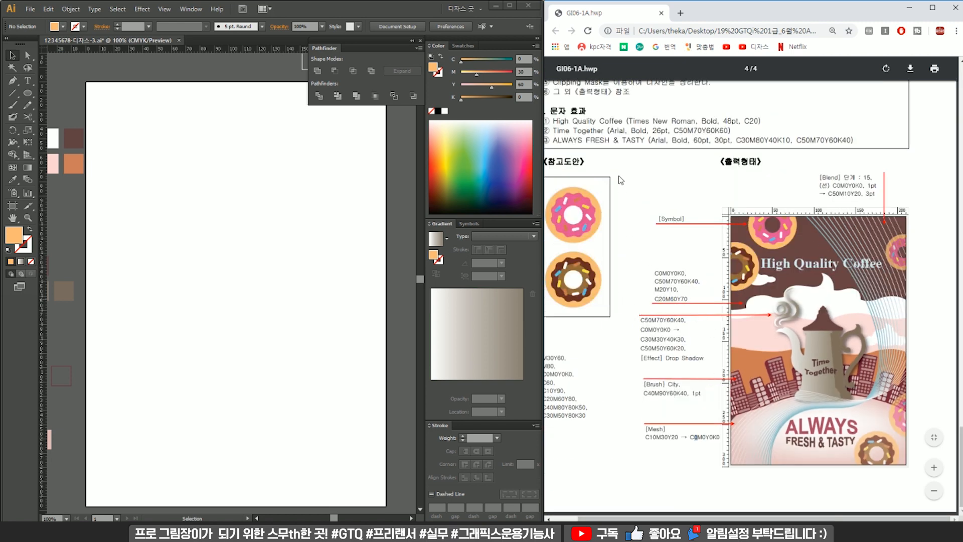
scroll(626, 173, "up", 2)
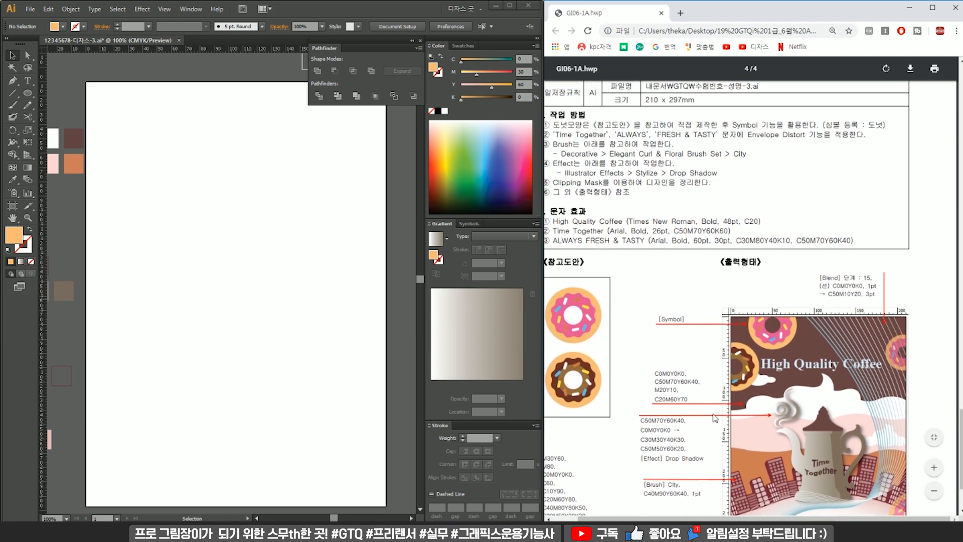
scroll(752, 301, "left", 2)
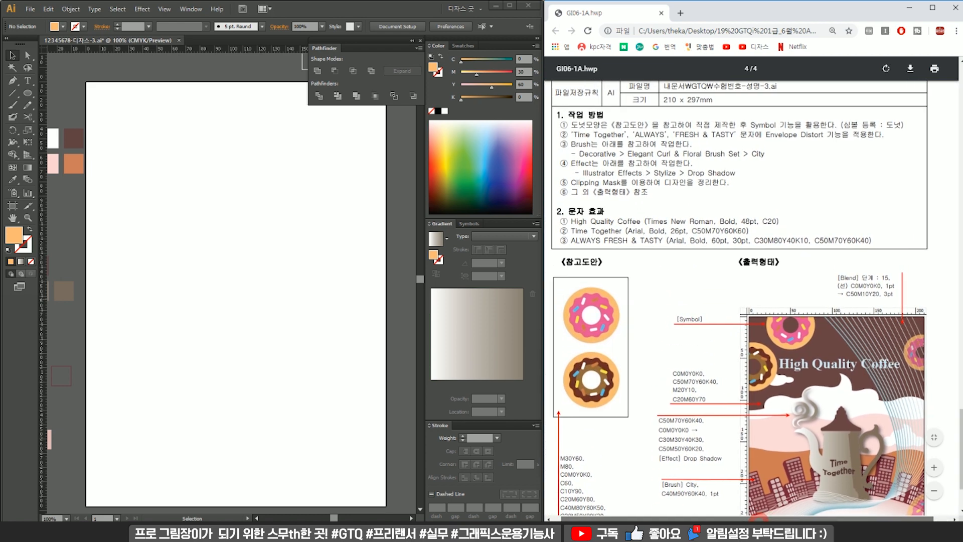
Step: Add the text "High Quality Coffee" on the artboard with centred alignment
left_click(250, 256)
left_click(174, 231)
key("t")
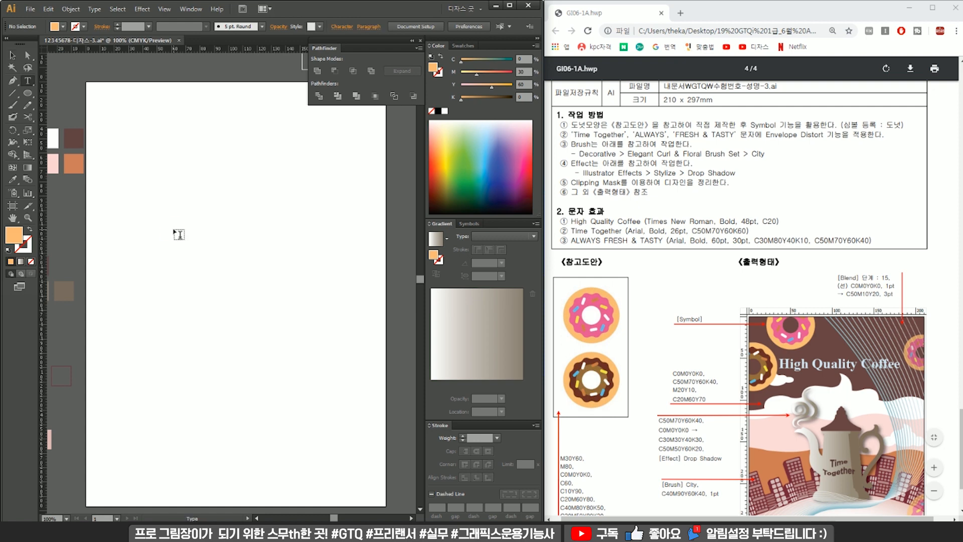
left_click(173, 228)
type("High Quality Coffee")
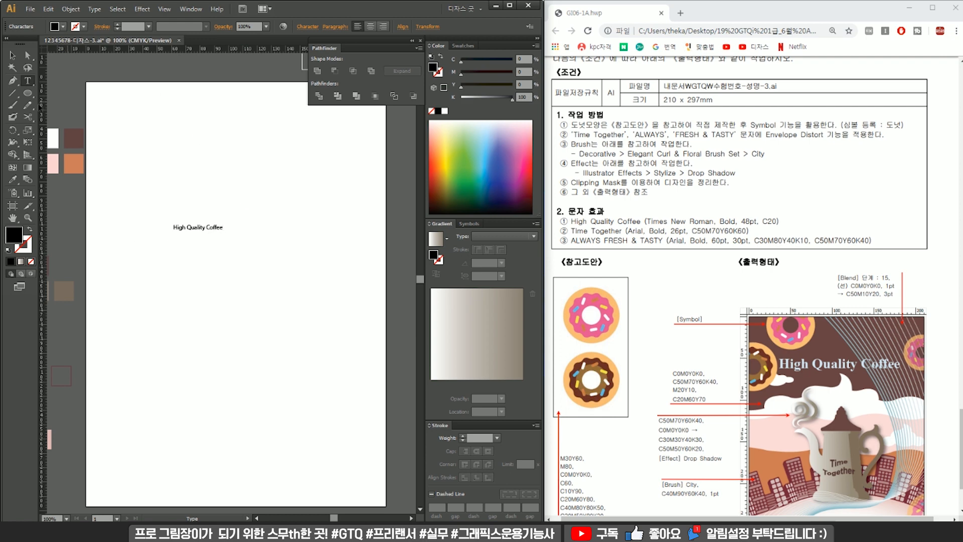
key("ctrl+a")
key("ctrl+shift+c")
left_click(12, 55)
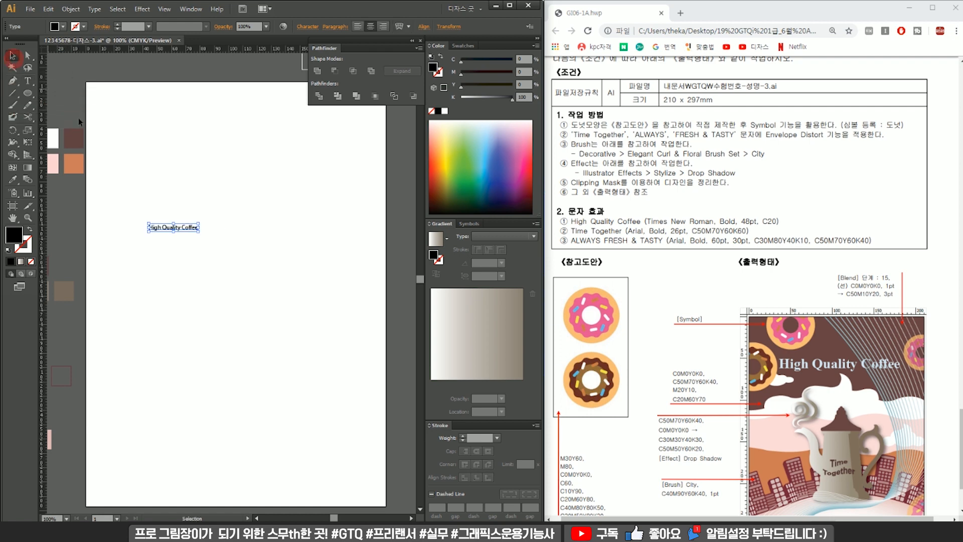
Step: Duplicate the text line just below itself and change the copy's wording to "Time Together"
left_click_drag(193, 227, 192, 244)
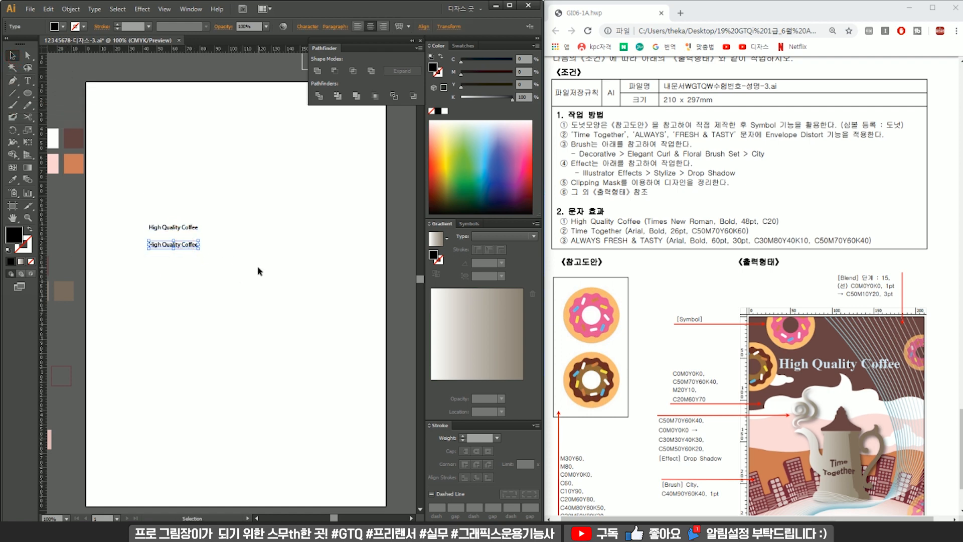
double_click(195, 245)
key("ctrl+a")
type("T")
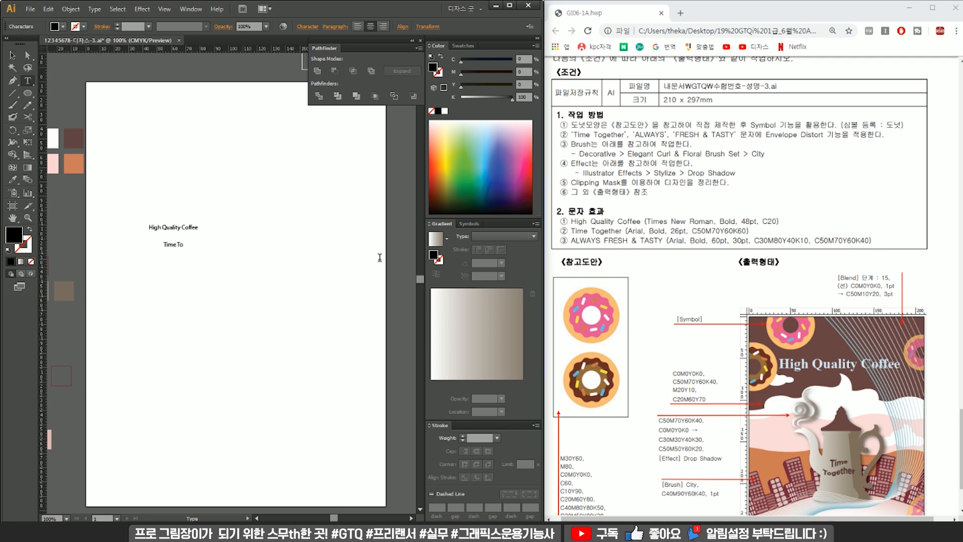
type("ime Toget")
key("BackSpace")
key("Escape")
Step: Duplicate the "Time Together" line just below and change the copy's wording to "ALWAYS FRESH & TASTY"
left_click_drag(181, 246, 186, 262)
double_click(186, 260)
key("ctrl+a")
type("Al")
key("BackSpace")
key("BackSpace")
type("H")
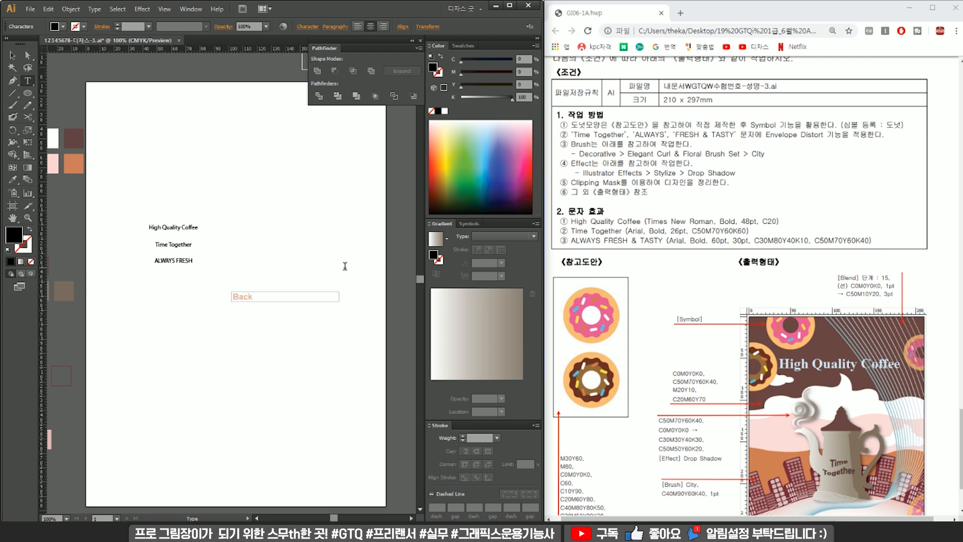
type(" &")
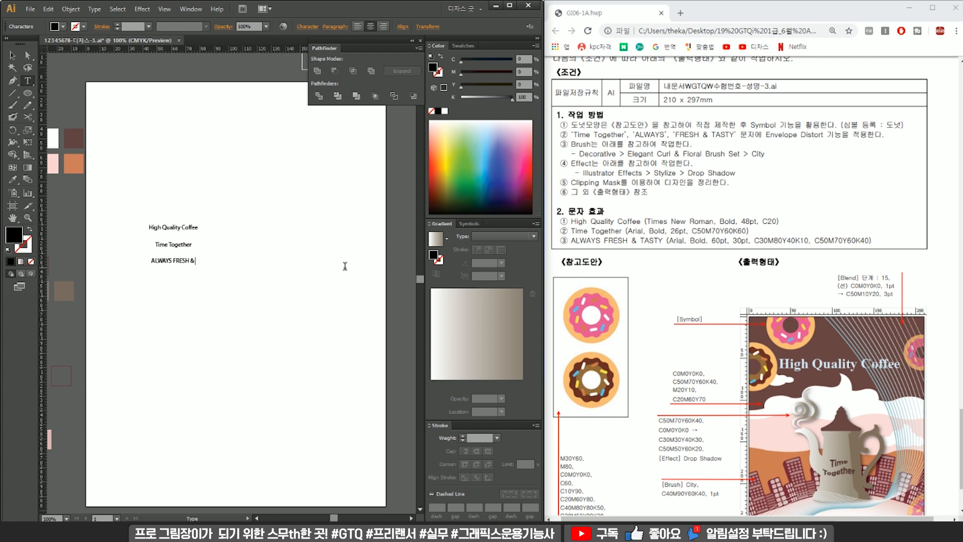
type(" YA")
key("BackSpace")
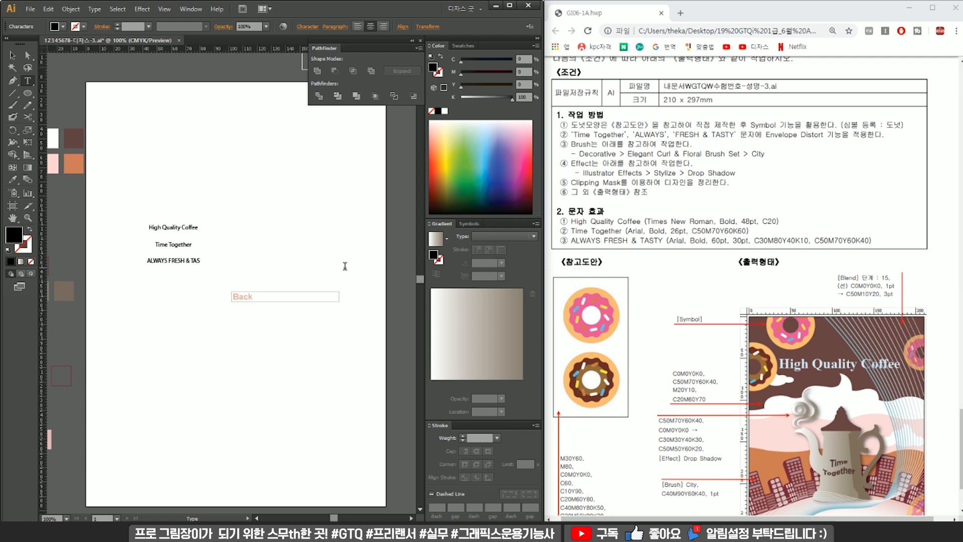
type("TY")
key("BackSpace")
left_click(13, 56)
Step: Set the font of the "High Quality Coffee" text to Times New Roman
scroll(174, 238, "up", 3)
left_click_drag(200, 264, 224, 310)
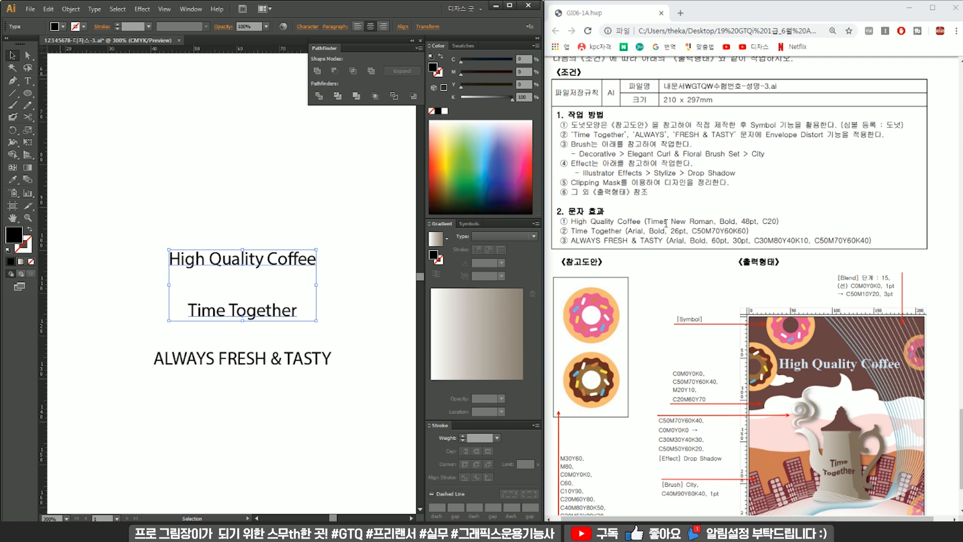
left_click(296, 219)
left_click(247, 264)
key("ctrl")
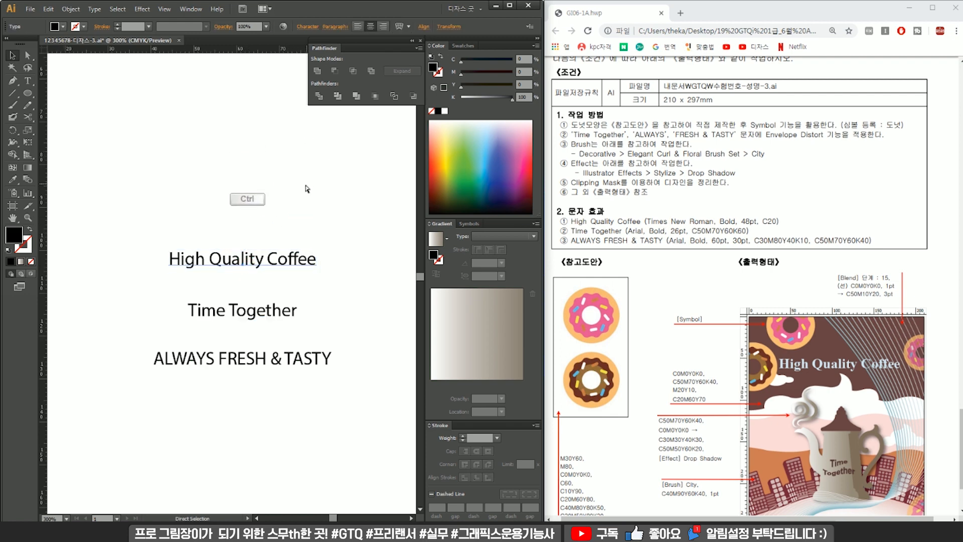
key("ctrl+t")
left_click_drag(320, 61, 382, 82)
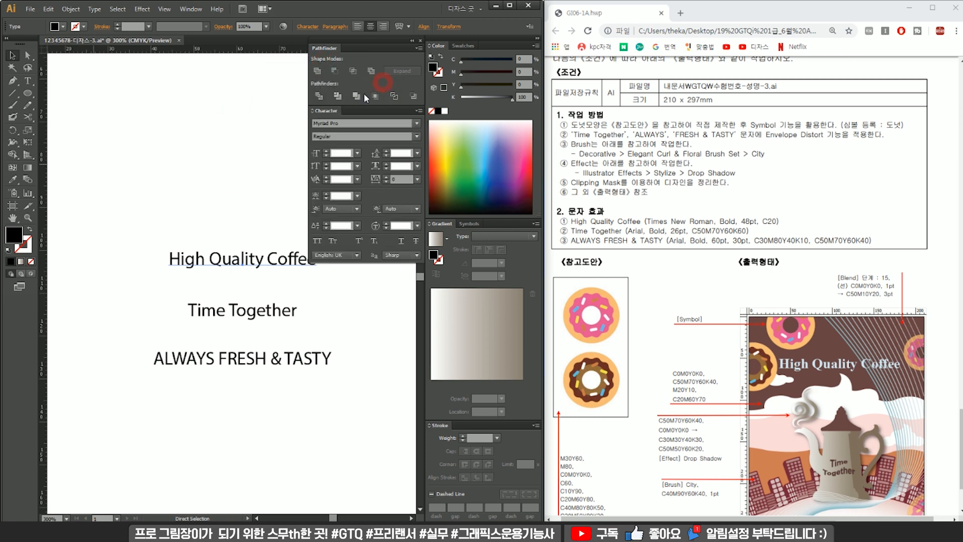
left_click(363, 125)
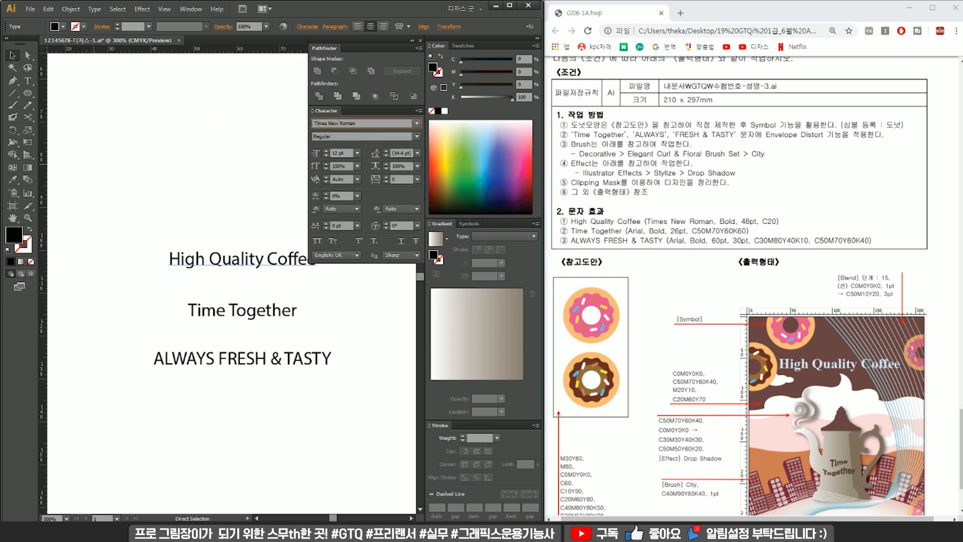
type("Times New Roman")
key("Return")
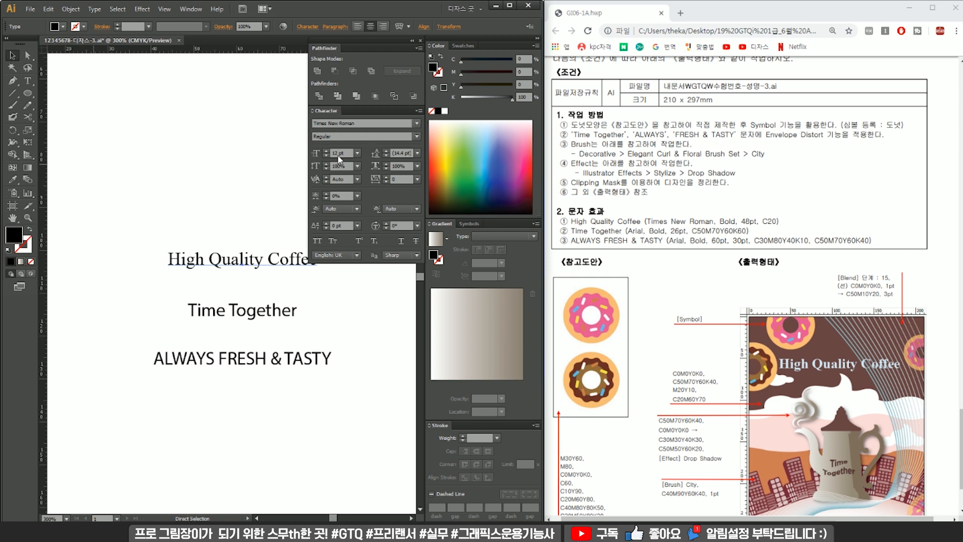
Step: Set the "High Quality Coffee" text to 48 pt Bold
left_click(357, 152)
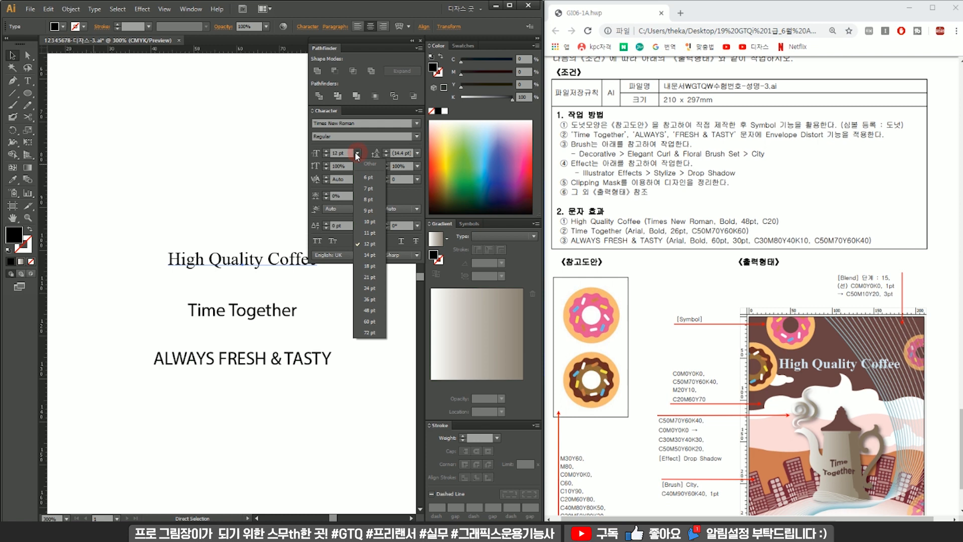
left_click(378, 306)
left_click(417, 137)
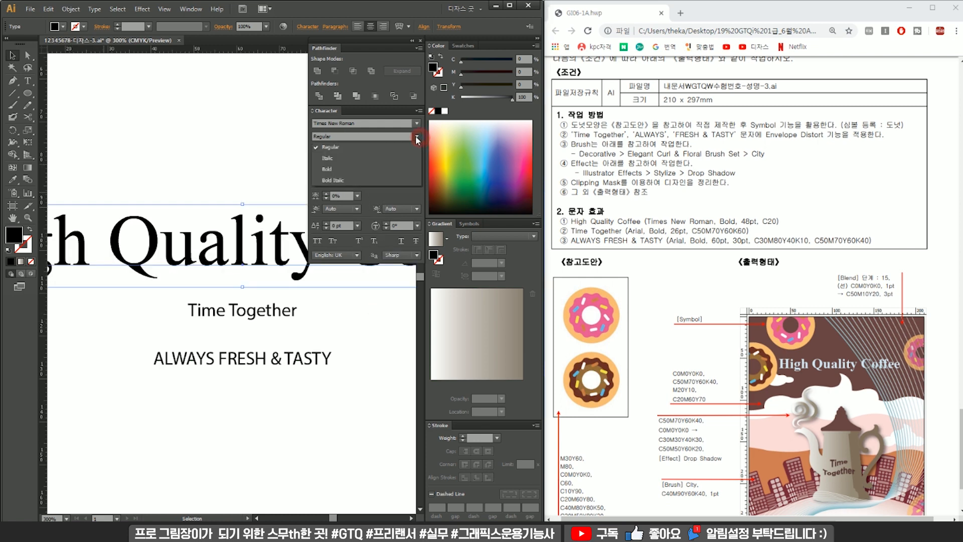
left_click(327, 169)
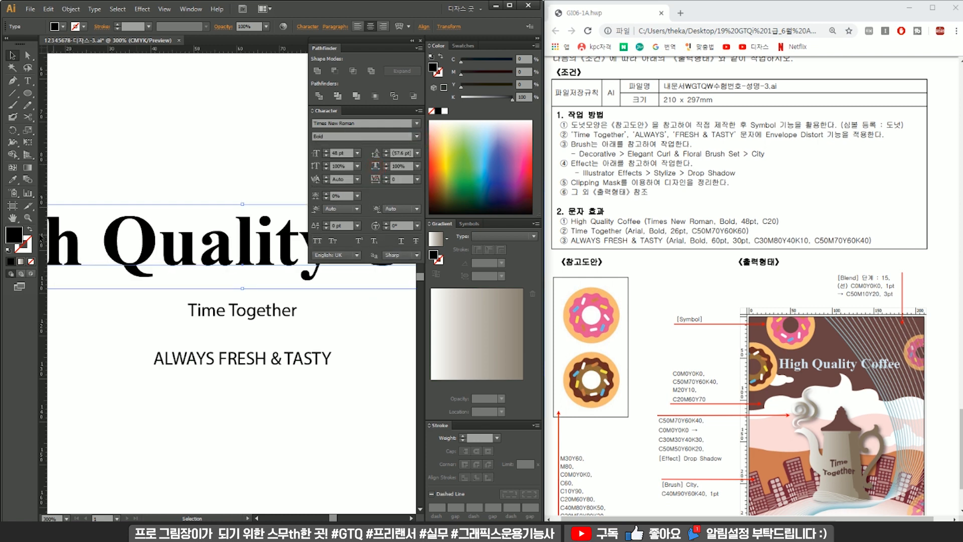
Step: Fill the "High Quality Coffee" text with C20 and K0, then deselect it
double_click(16, 236)
type("20")
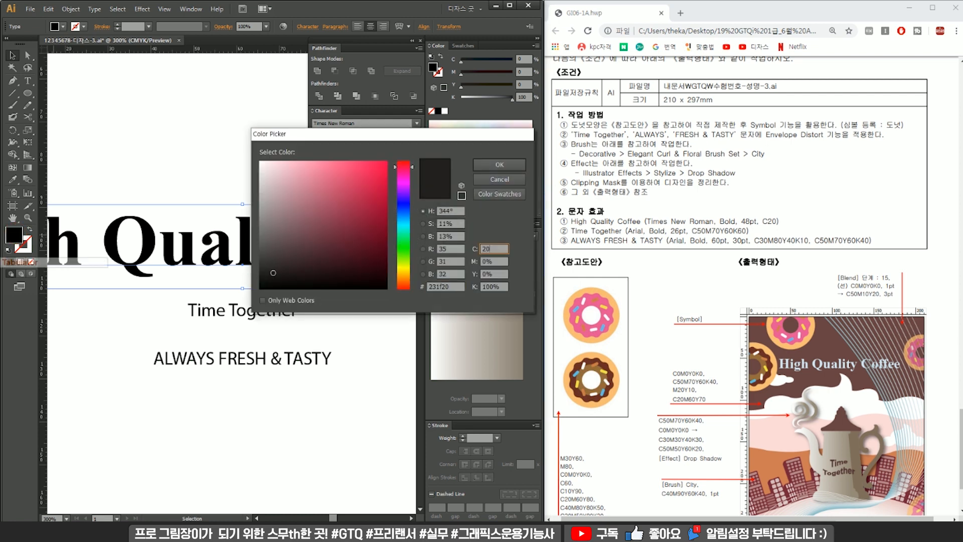
key("Tab")
key("Tab")
key("Tab")
type("0")
key("Return")
left_click(186, 195)
Step: Move the "High Quality Coffee" text off the artboard, to just above its upper edge
scroll(191, 194, "down", 3)
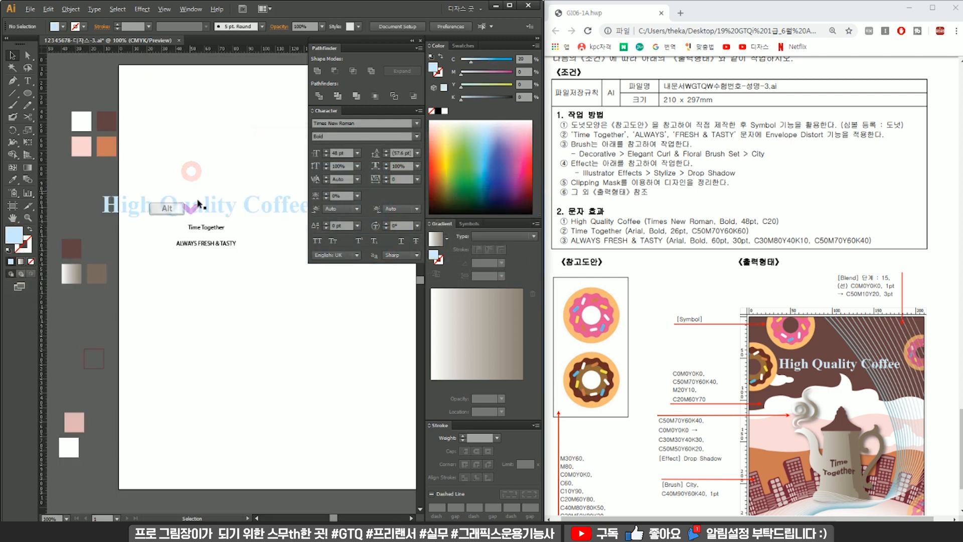
scroll(191, 194, "down", 1)
left_click_drag(222, 275, 227, 165)
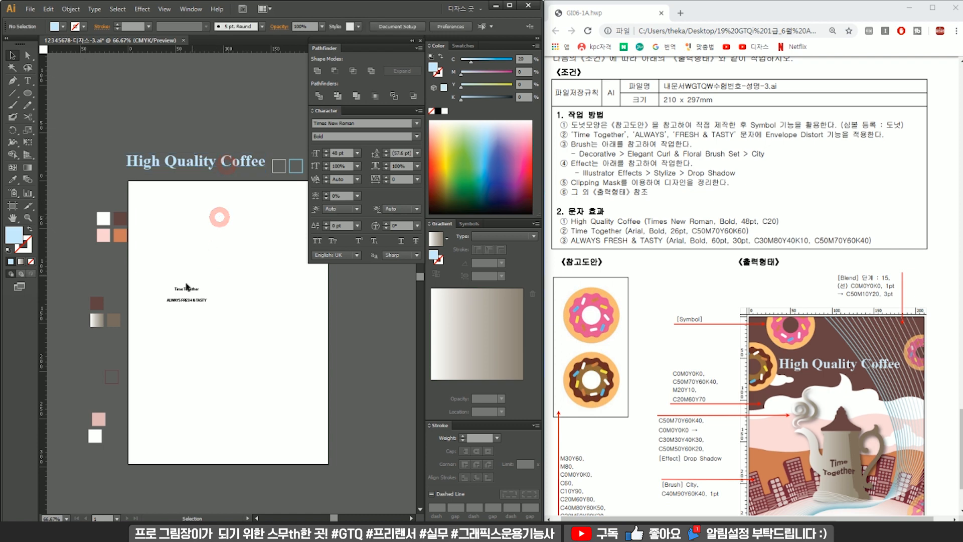
Step: Set the font of the "Time Together" text to Arial Bold
scroll(179, 299, "up", 5)
left_click(281, 246)
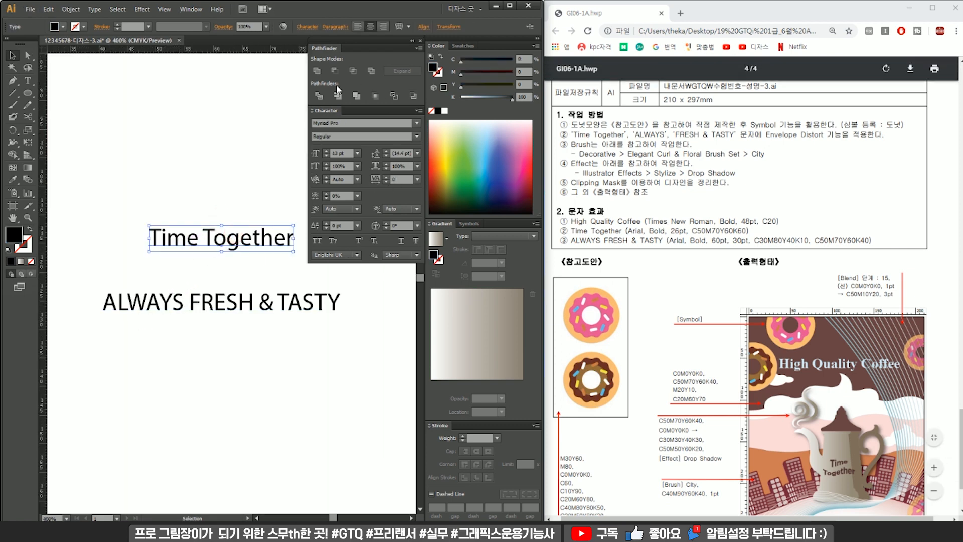
left_click(417, 125)
left_click(416, 125)
left_click(417, 126)
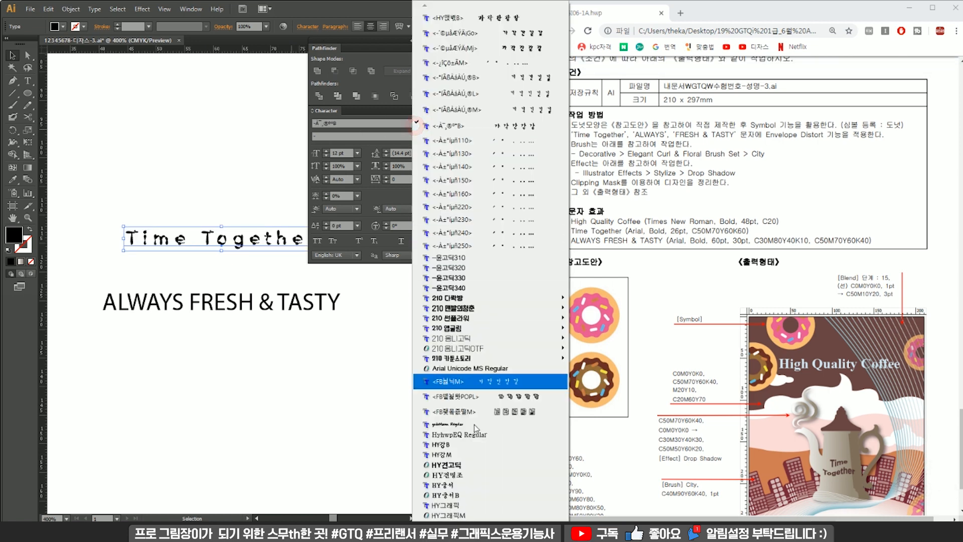
scroll(490, 267, "down", 5)
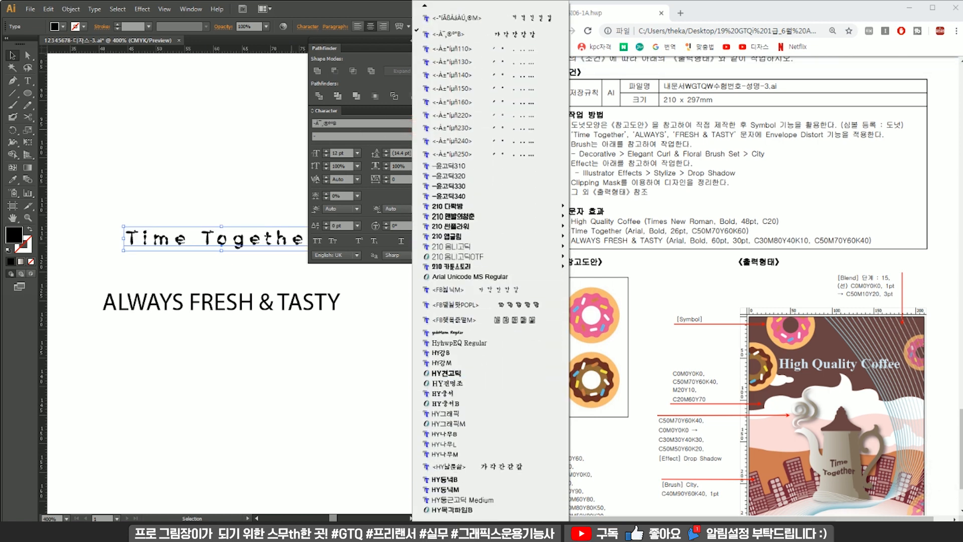
scroll(491, 268, "down", 10)
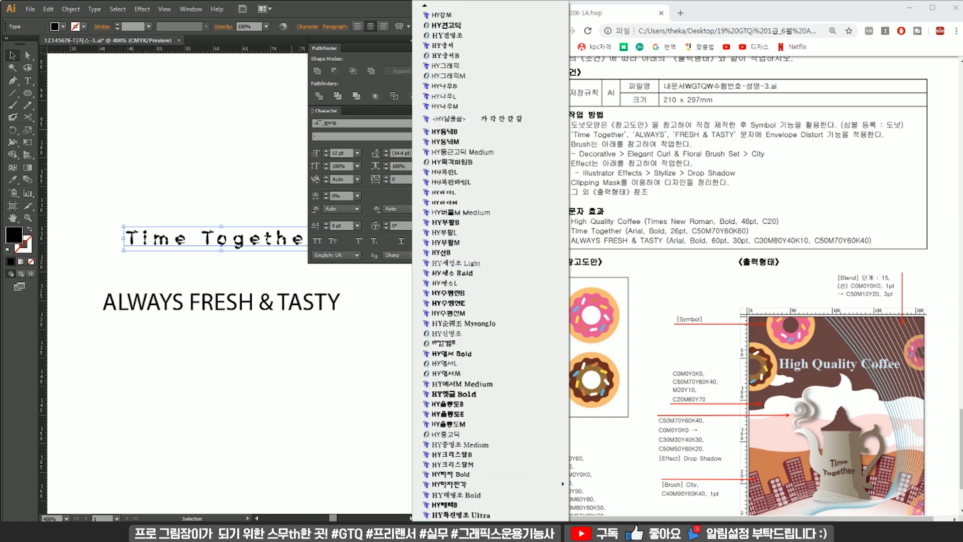
scroll(490, 267, "down", 13)
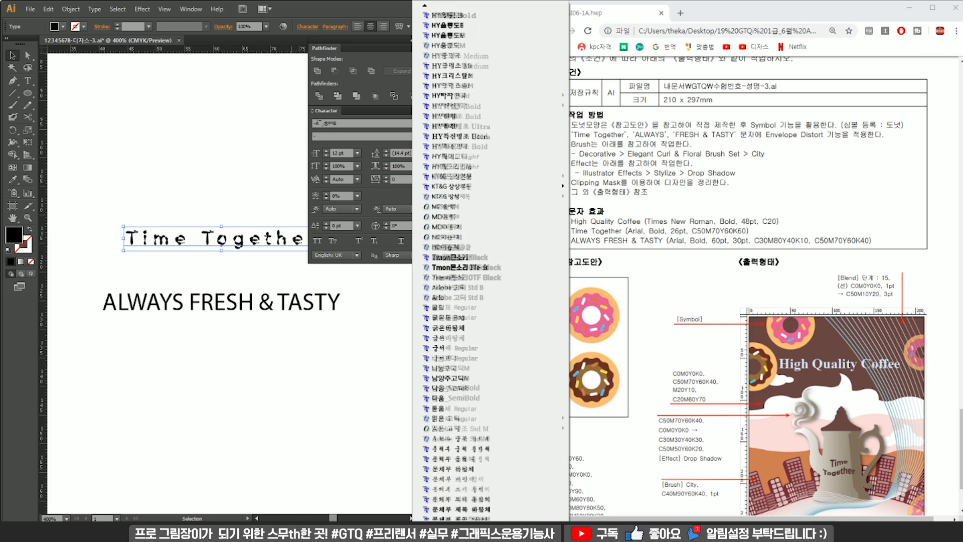
scroll(490, 268, "down", 15)
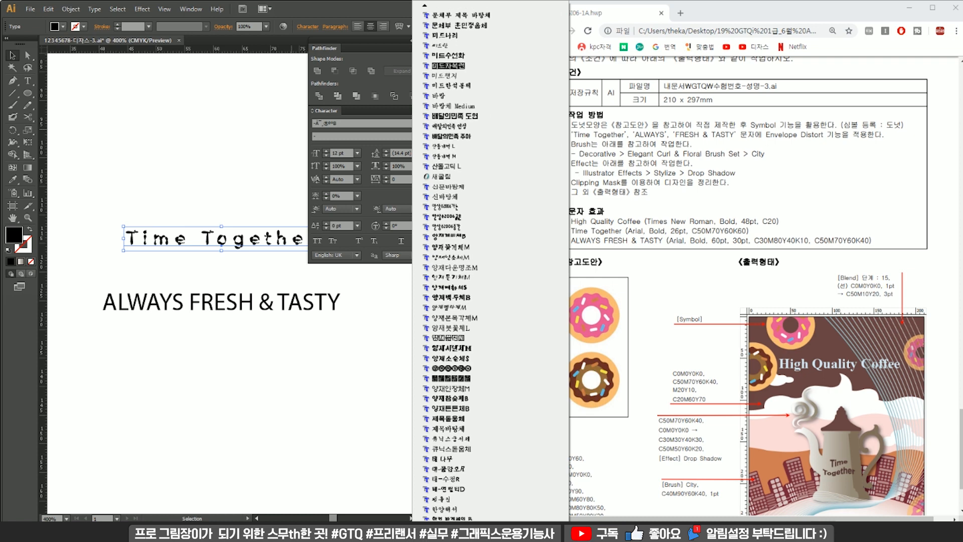
scroll(490, 268, "down", 11)
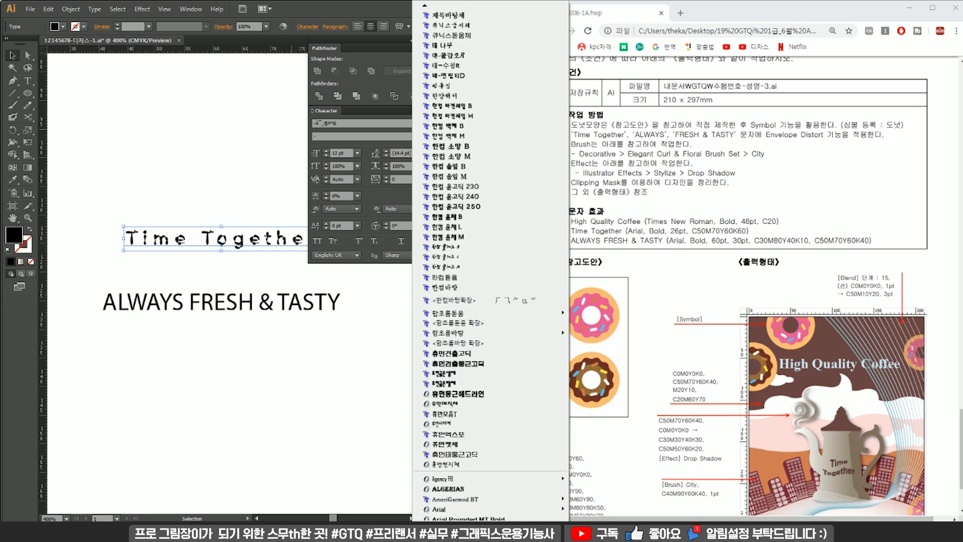
scroll(491, 268, "down", 1)
mouse_move(541, 420)
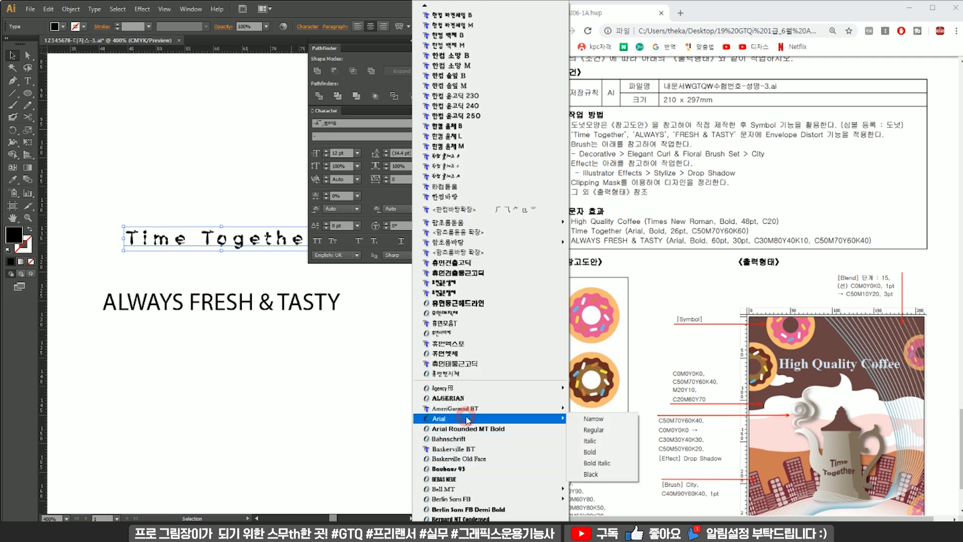
left_click(628, 453)
Step: Copy the type formatting of "Time Together" onto the "ALWAYS FRESH & TASTY" line with the Eyedropper
left_click(265, 302)
left_click_drag(289, 333, 260, 366)
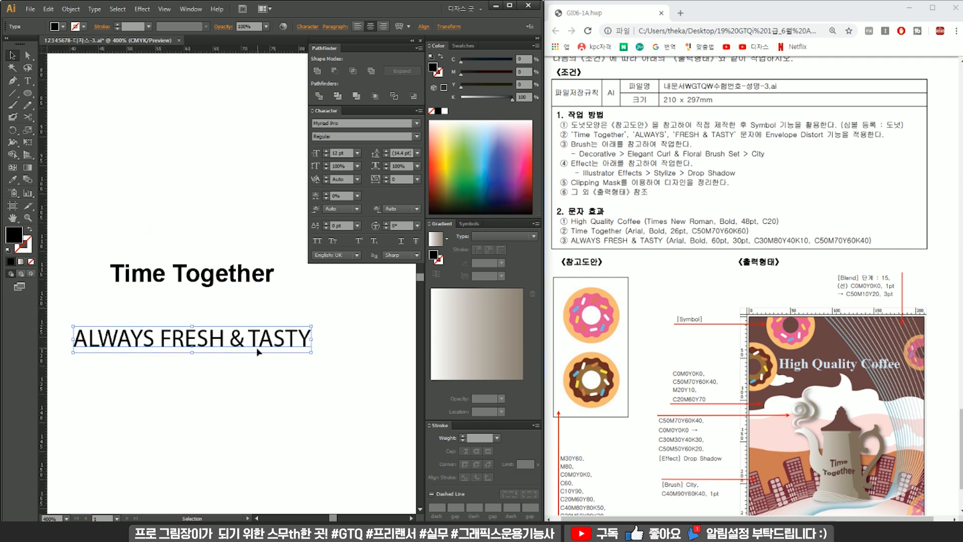
key("i")
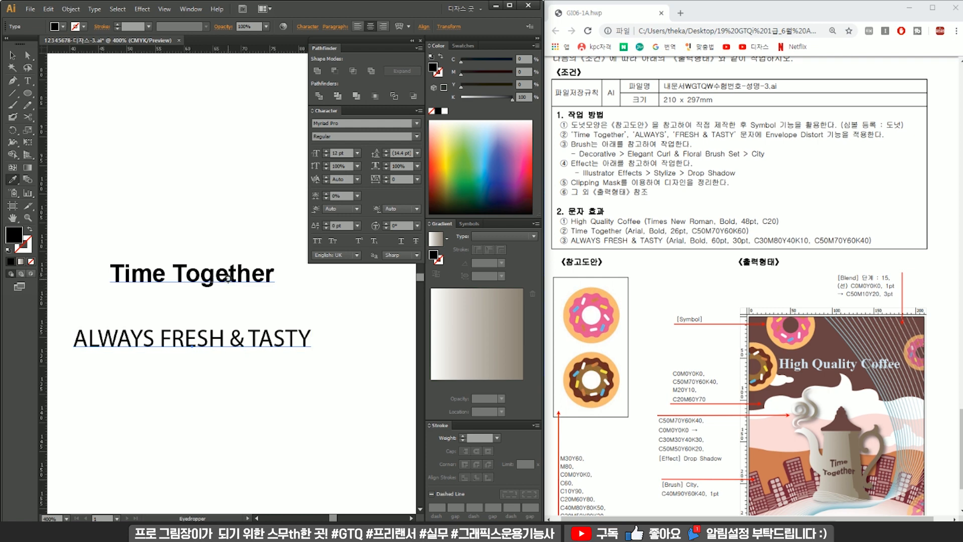
left_click(226, 273)
key("v")
left_click(251, 332)
Step: Set the font size of the "Time Together" text to 26 pt
left_click(241, 266)
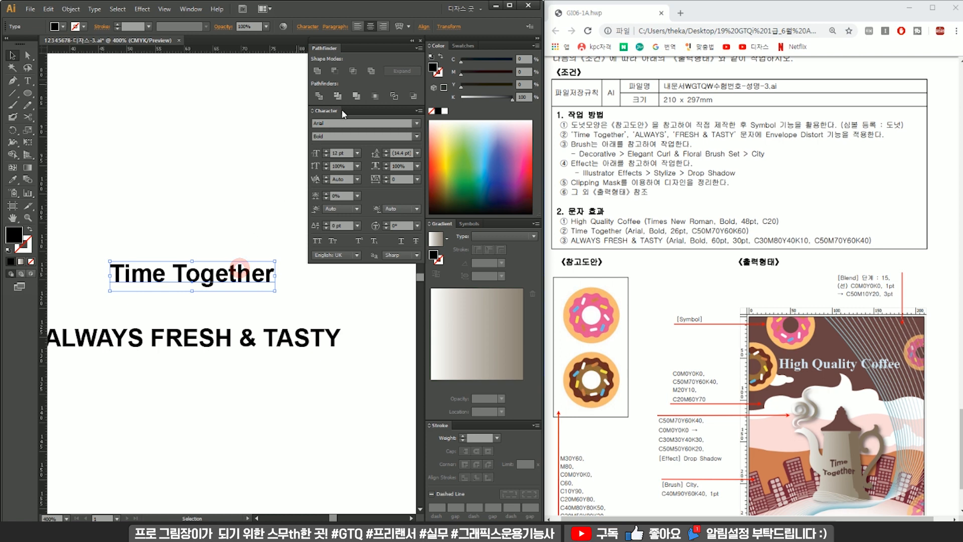
left_click_drag(344, 155, 281, 155)
type("26")
key("Return")
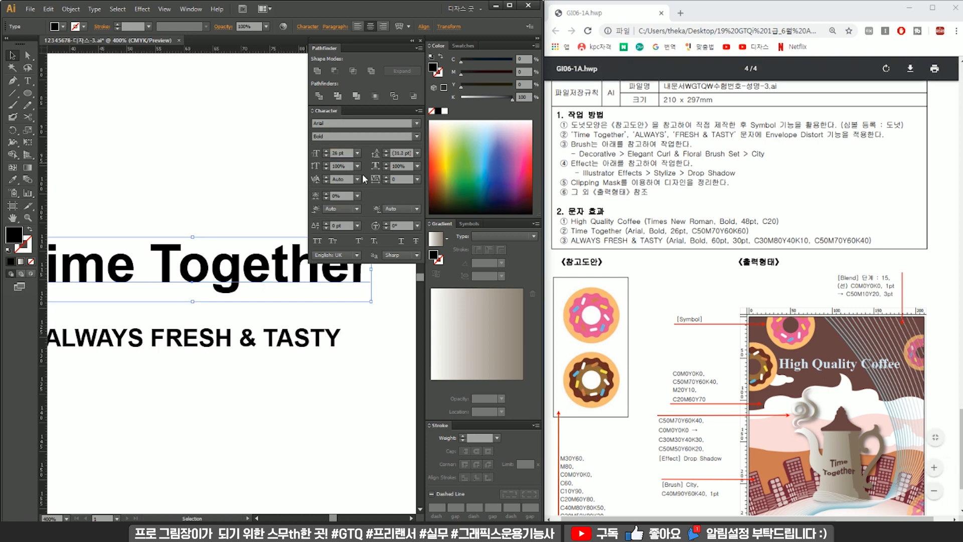
Step: Fill the "Time Together" text with C50 M70 Y60 K40
double_click(12, 235)
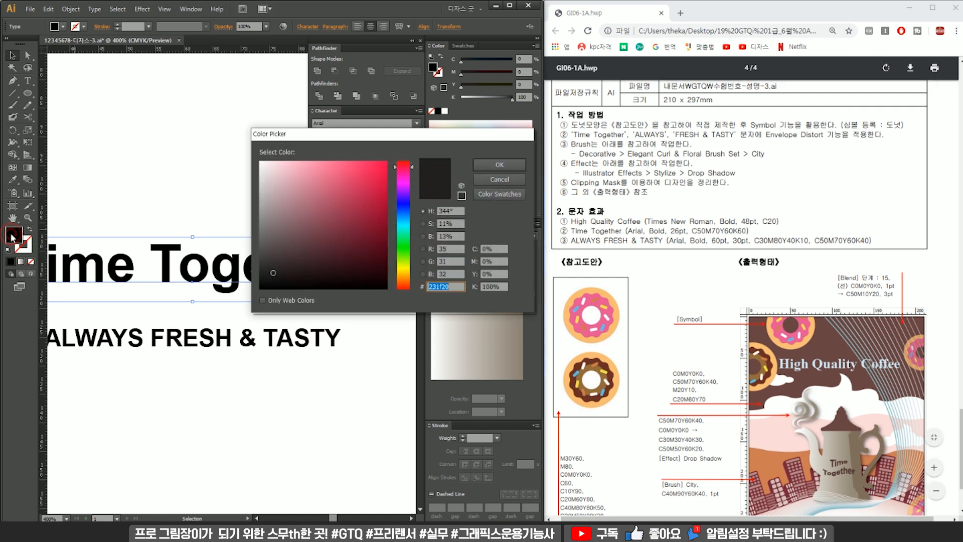
type("50")
key("Tab")
type("70")
key("Tab")
type("60")
key("Tab")
type("40")
key("Return")
Step: Fill the "ALWAYS FRESH & TASTY" text with C30 M80 Y40 K10
left_click(136, 341)
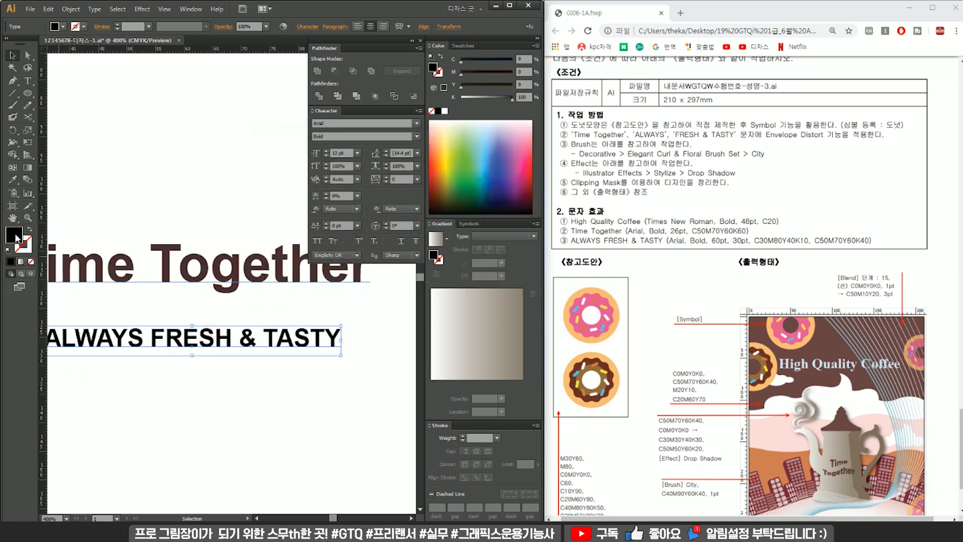
double_click(17, 235)
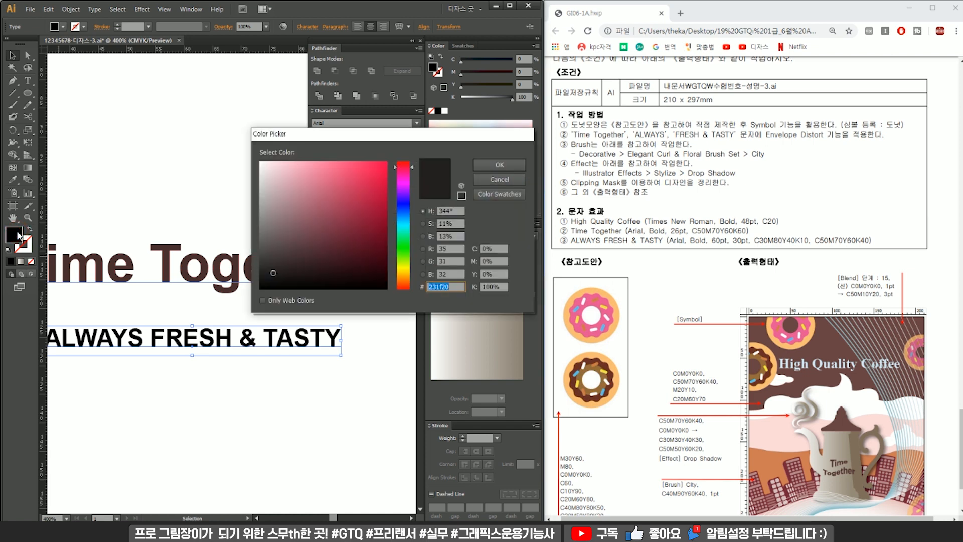
key("Tab")
key("Tab")
key("Tab")
key("Tab")
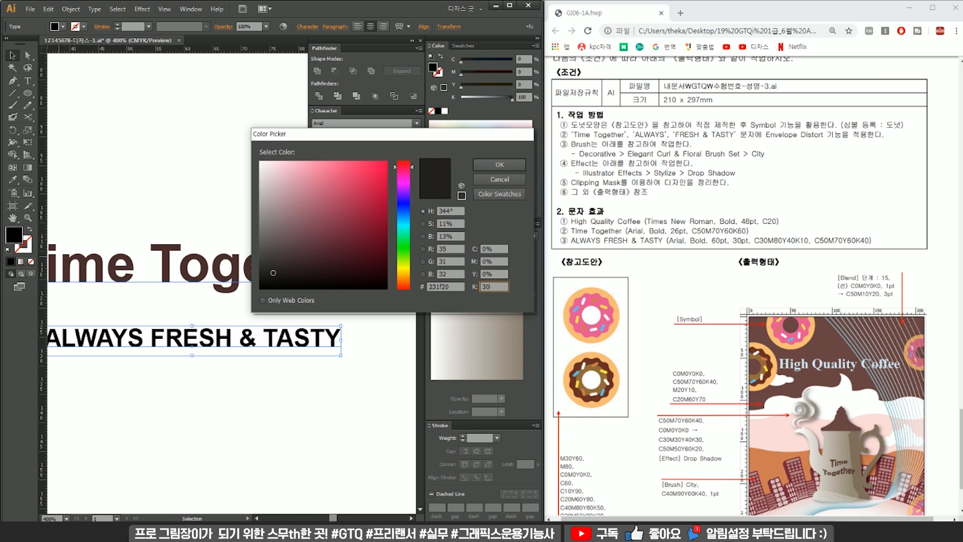
key("Tab")
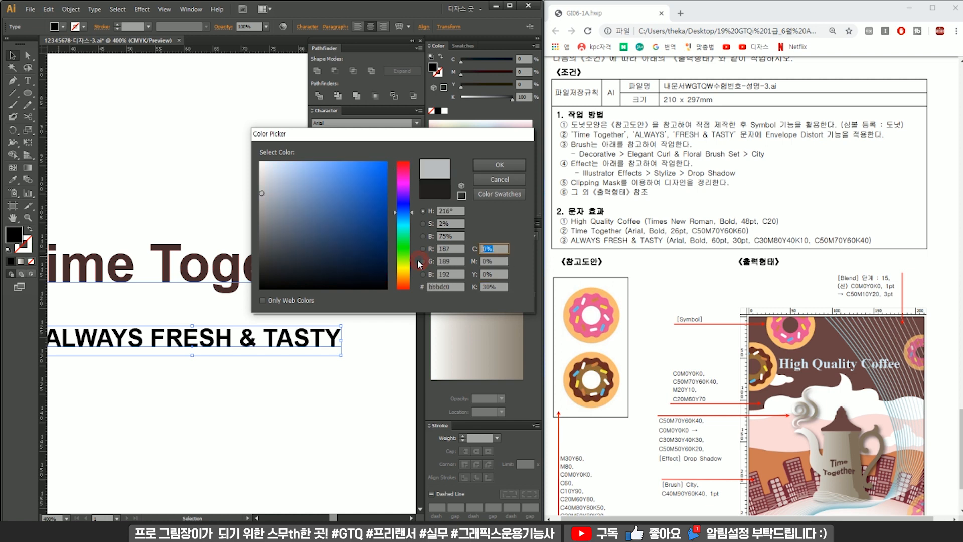
type("30")
key("Tab")
type("80")
key("Tab")
type("40")
key("Tab")
type("10")
key("Return")
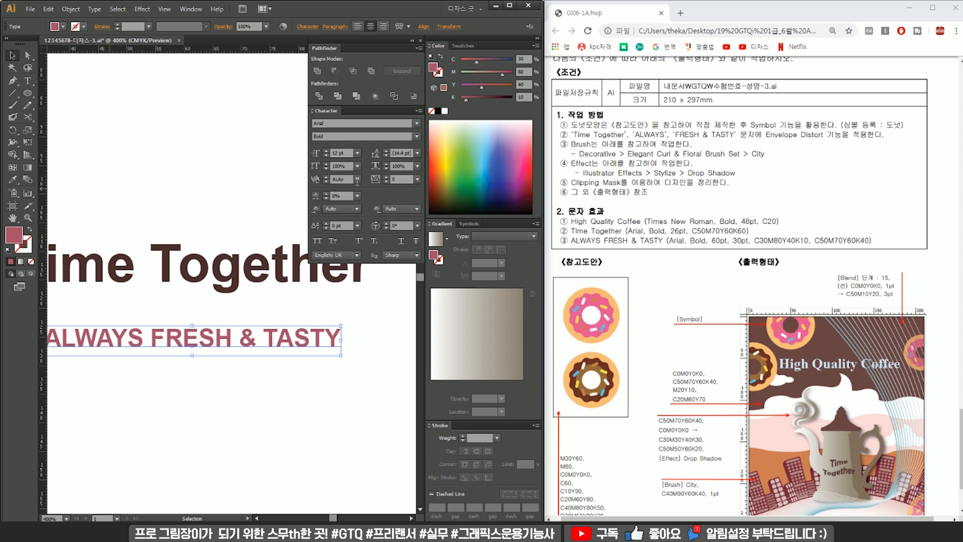
Step: Enlarge the "ALWAYS FRESH & TASTY" line to 60 pt and move it down and right, clear of "Time Together"
double_click(342, 153)
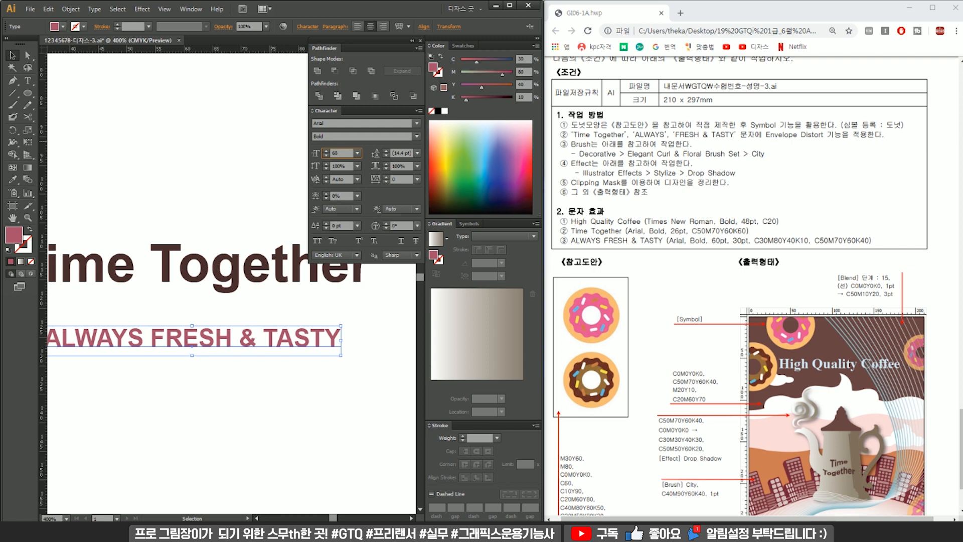
type("60")
key("Return")
scroll(289, 351, "down", 2)
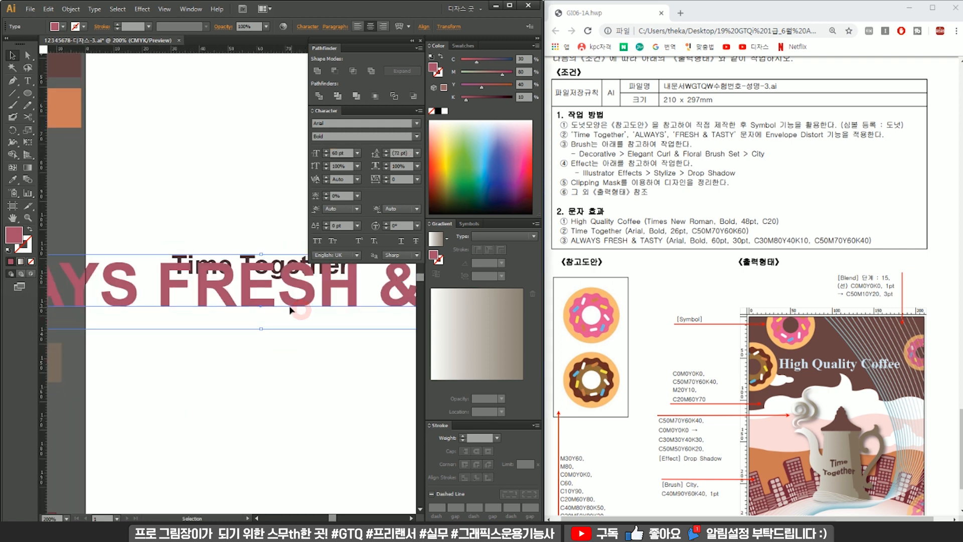
scroll(766, 410, "down", 2)
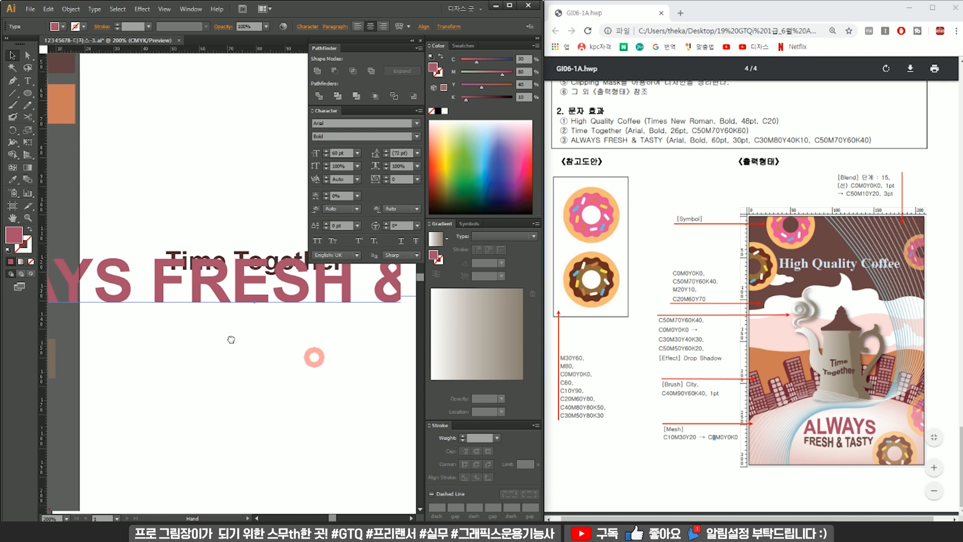
scroll(250, 333, "down", 3)
left_click_drag(261, 315, 333, 355)
Step: Remove "FRESH & TASTY" from the long line and place it as a separate text object below "ALWAYS"
double_click(253, 360)
left_click_drag(253, 359, 468, 376)
key("ctrl+c")
key("BackSpace")
left_click(19, 59)
left_click(223, 394)
key("ctrl+v")
left_click_drag(248, 281, 226, 392)
Step: Set the font size of the whole "FRESH & TASTY" text to 30 pt
double_click(142, 393)
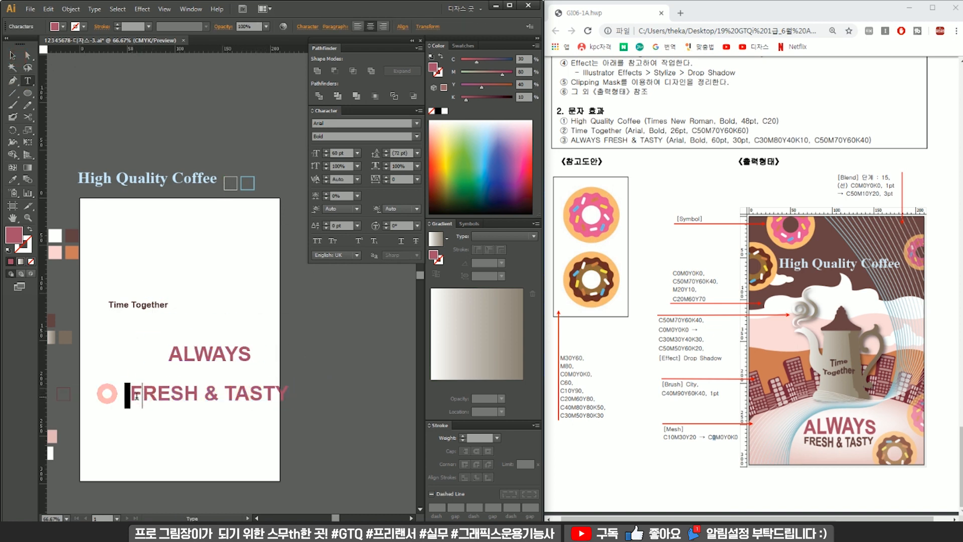
key("ctrl+a")
left_click(341, 153)
type("30")
key("Return")
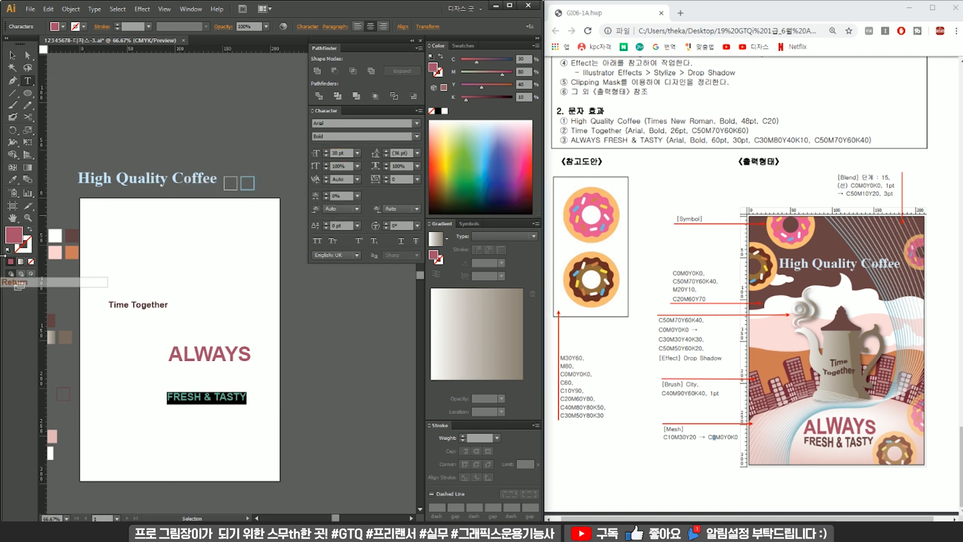
Step: Fill the "FRESH & TASTY" text with C50 M70 Y60 K40
double_click(13, 240)
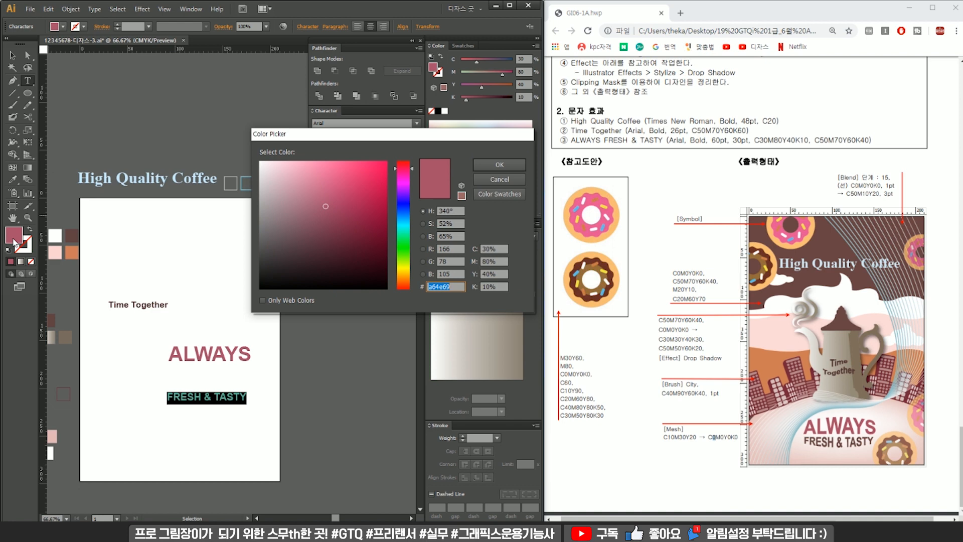
key("Tab")
type("50")
key("Tab")
type("70")
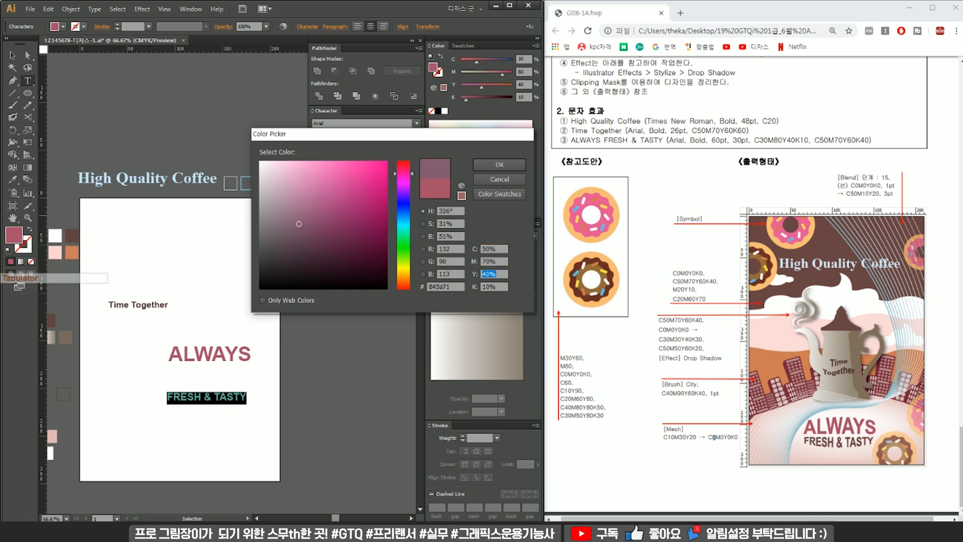
key("Tab")
type("60")
key("Tab")
type("40")
key("Return")
key("Escape")
Step: Place "ALWAYS" directly above "FRESH & TASTY", move both lines just below the artboard and save the document
left_click_drag(234, 359, 223, 378)
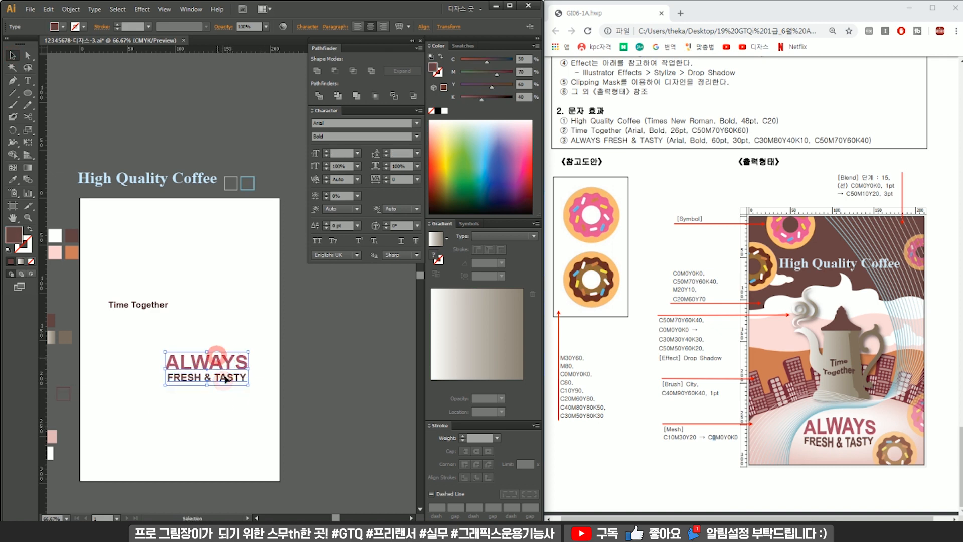
scroll(236, 366, "down", 2)
left_click_drag(248, 327, 221, 459)
left_click(241, 334)
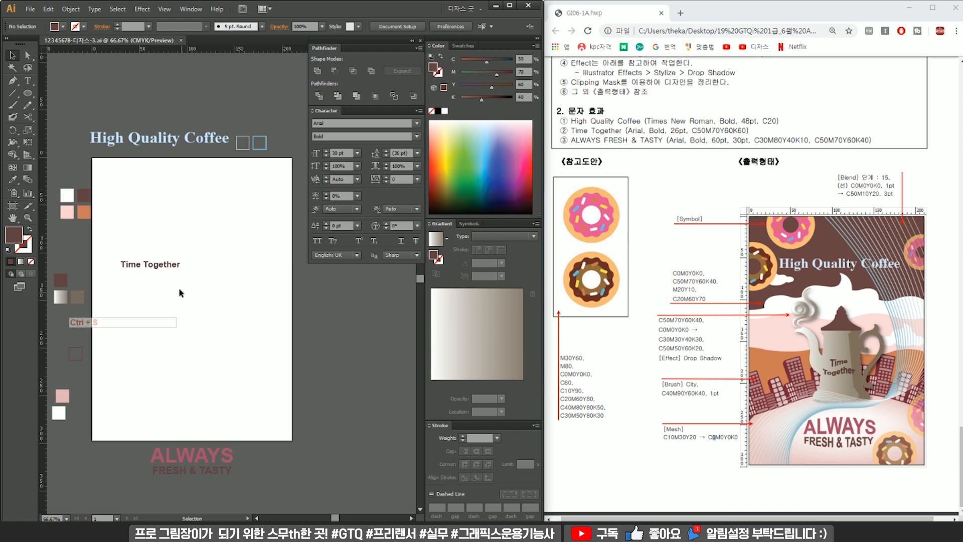
Step: Break "Time Together" into two lines and move it off the artboard, onto the empty canvas beside it
left_click(166, 265)
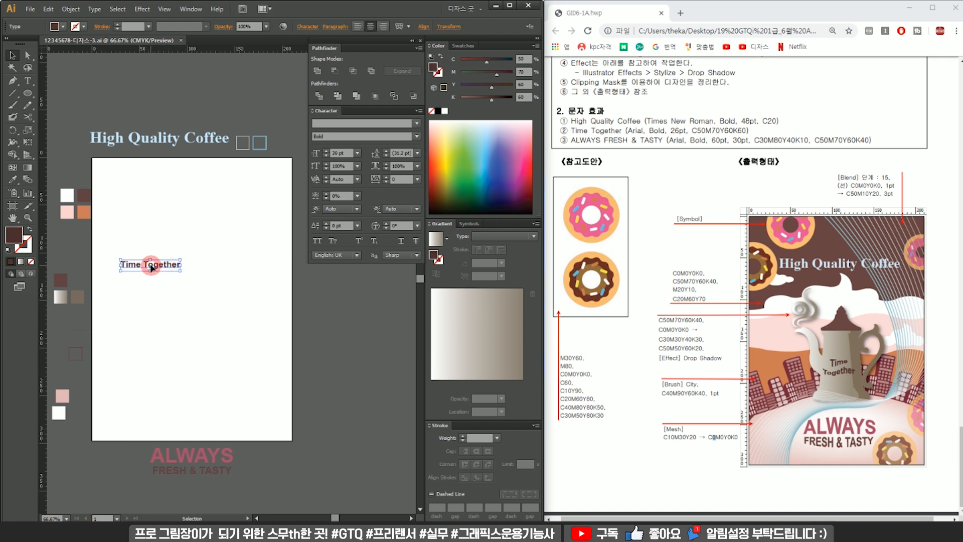
double_click(142, 267)
key("BackSpace")
key("Return")
left_click(13, 54)
left_click_drag(157, 273, 332, 308)
left_click(262, 262)
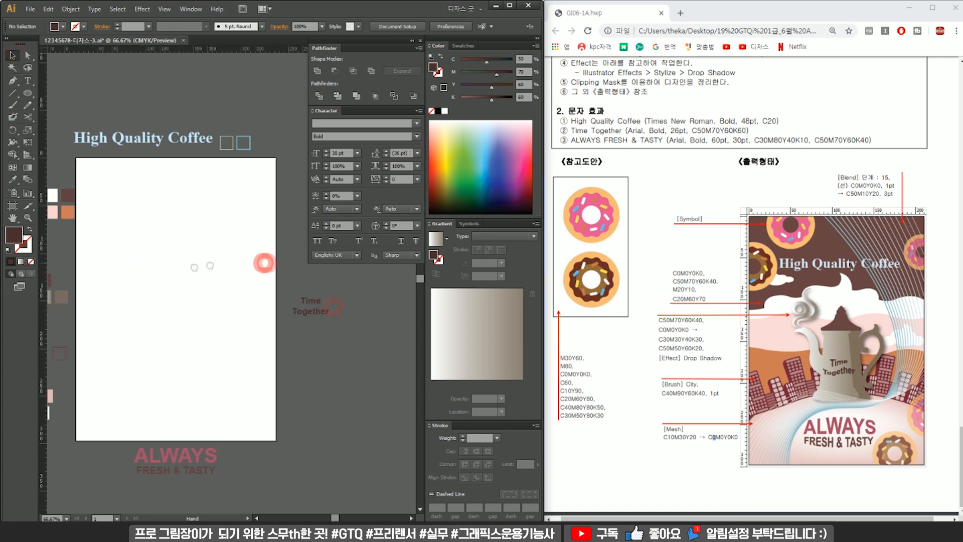
Step: Close the floating character settings and examine the enlarged final output image in the reference brief
left_click_drag(321, 112, 304, 214)
left_click(407, 197)
left_click(203, 219)
scroll(200, 324, "up", 1)
left_click_drag(211, 328, 254, 346)
scroll(855, 452, "down", 1)
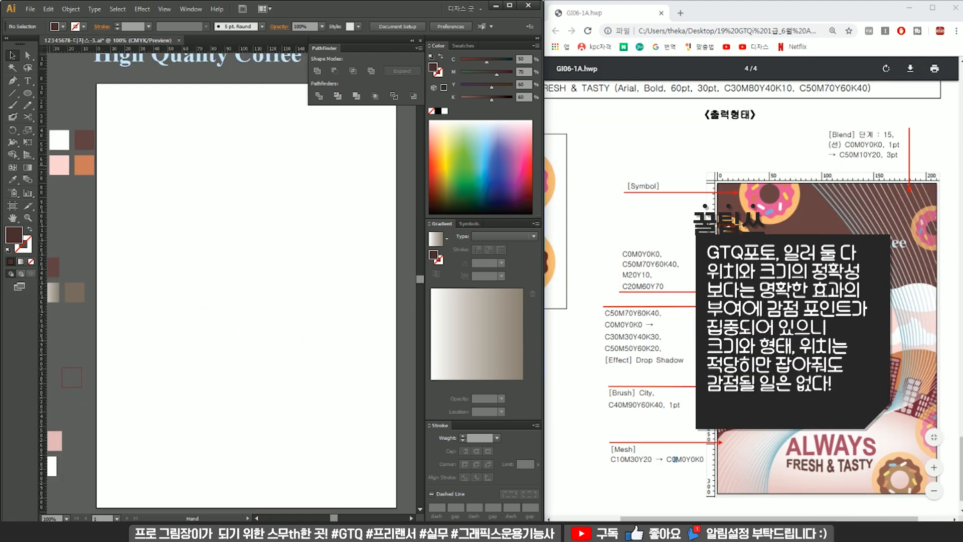
left_click(855, 453)
scroll(855, 453, "up", 3)
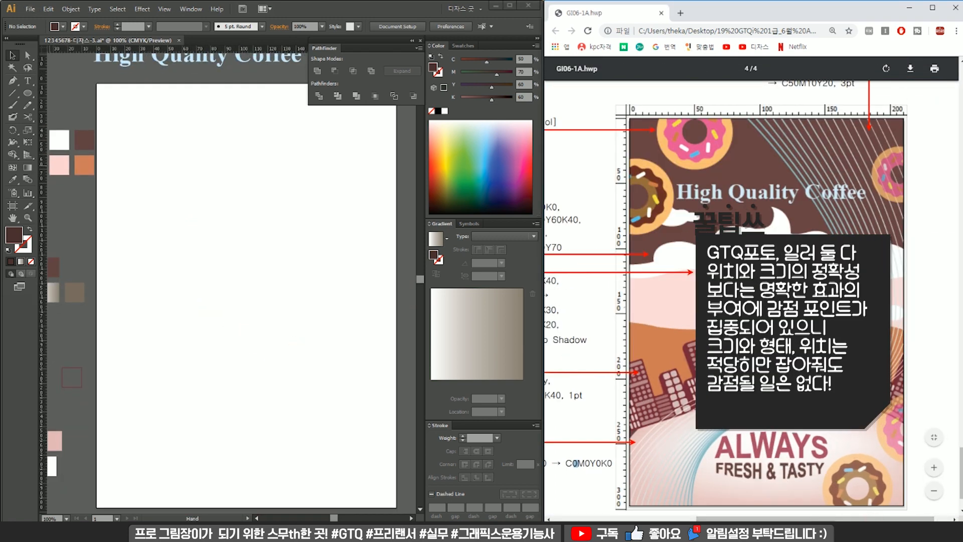
scroll(855, 452, "down", 1)
scroll(855, 453, "up", 1)
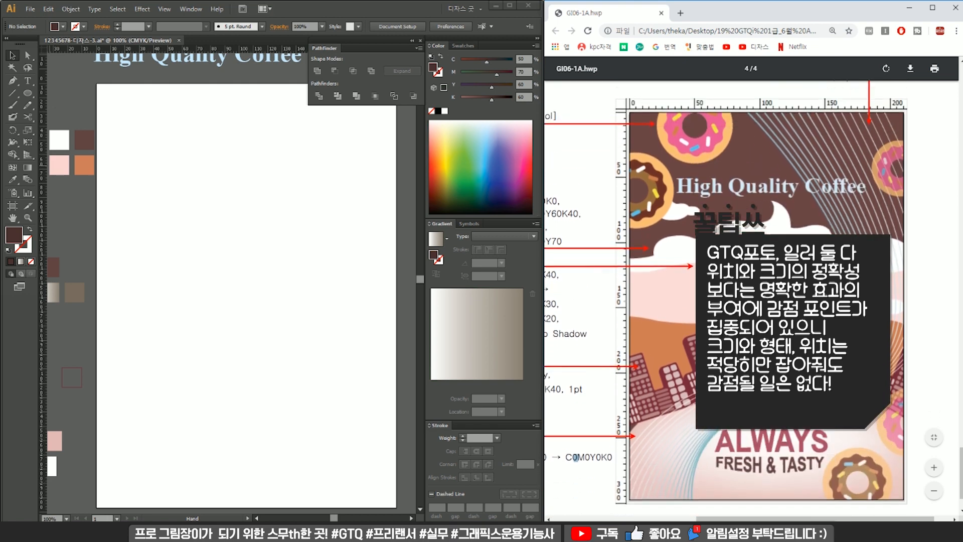
left_click(269, 295)
scroll(269, 298, "down", 1, "alt")
left_click_drag(269, 297, 217, 287)
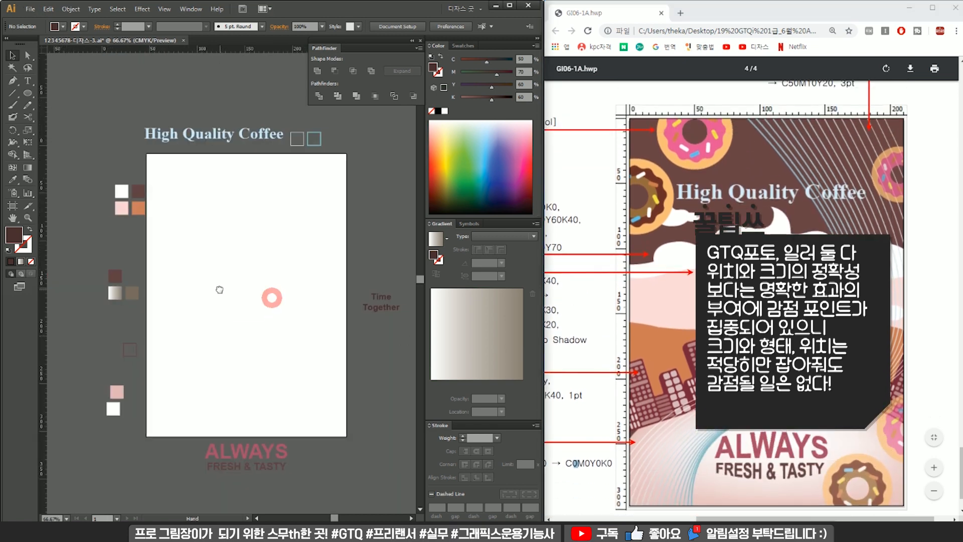
Step: Draw a rectangle covering the whole artboard and fill it with the brown swatch colour C50 M70 Y60 K40
left_click_drag(27, 93, 81, 95)
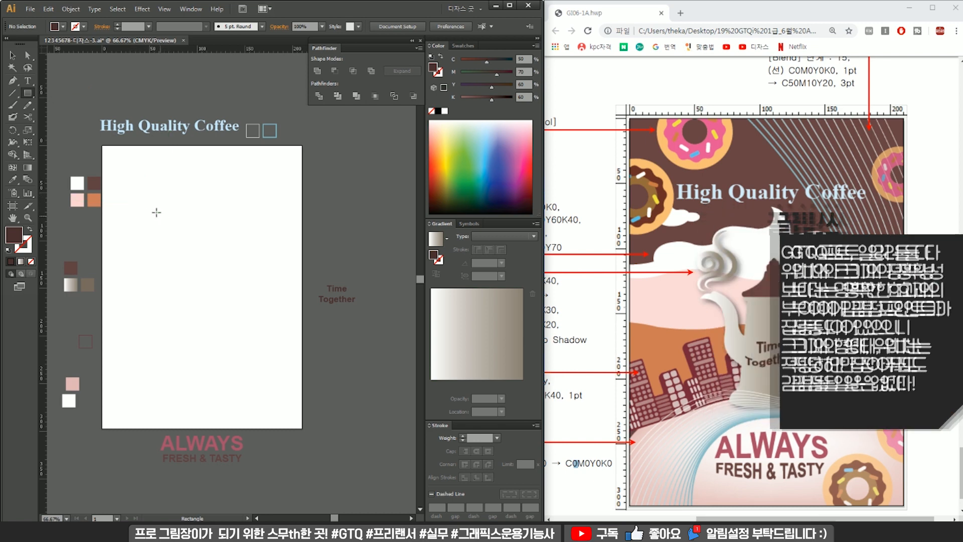
left_click_drag(101, 145, 301, 428)
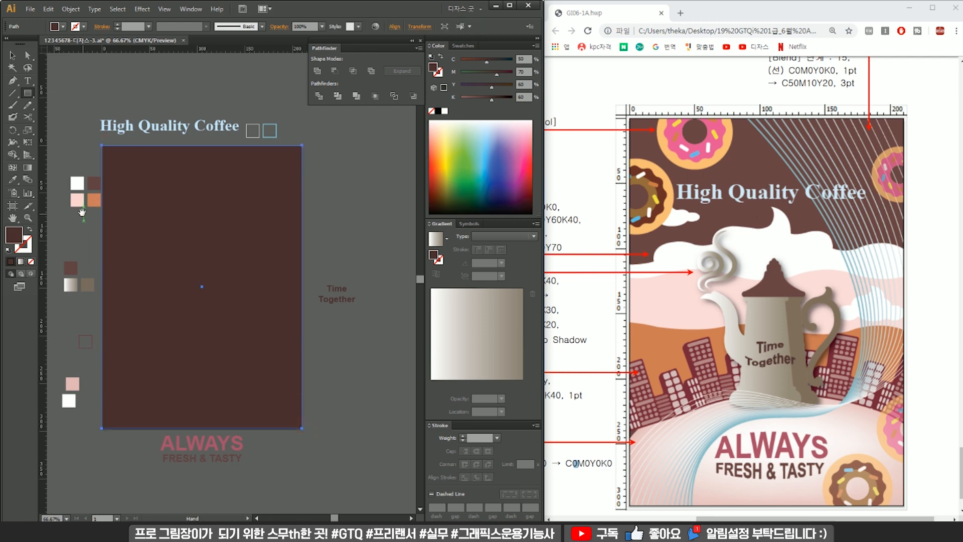
left_click_drag(82, 212, 134, 215)
key("v")
left_click_drag(101, 173, 135, 184)
left_click(133, 179)
left_click(160, 206, "shift")
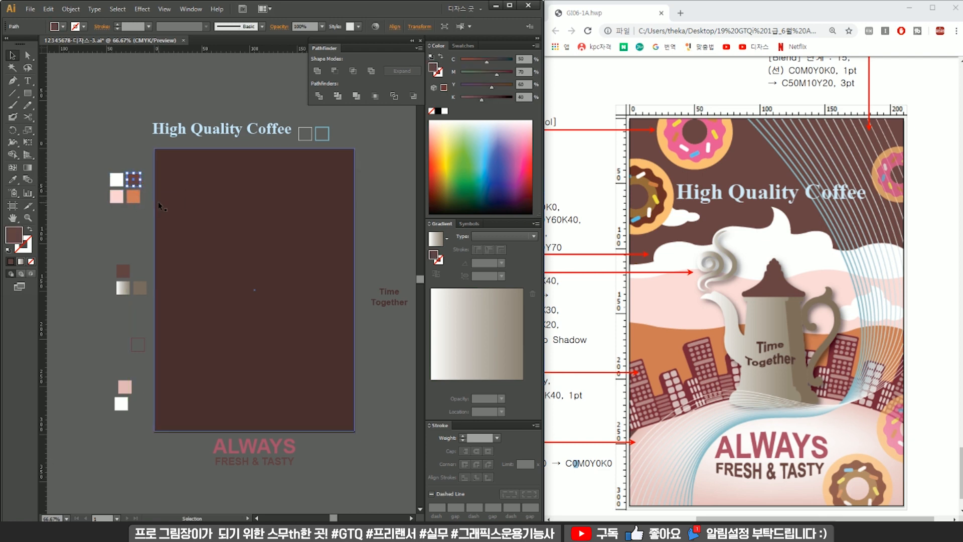
left_click(256, 208)
left_click(213, 208)
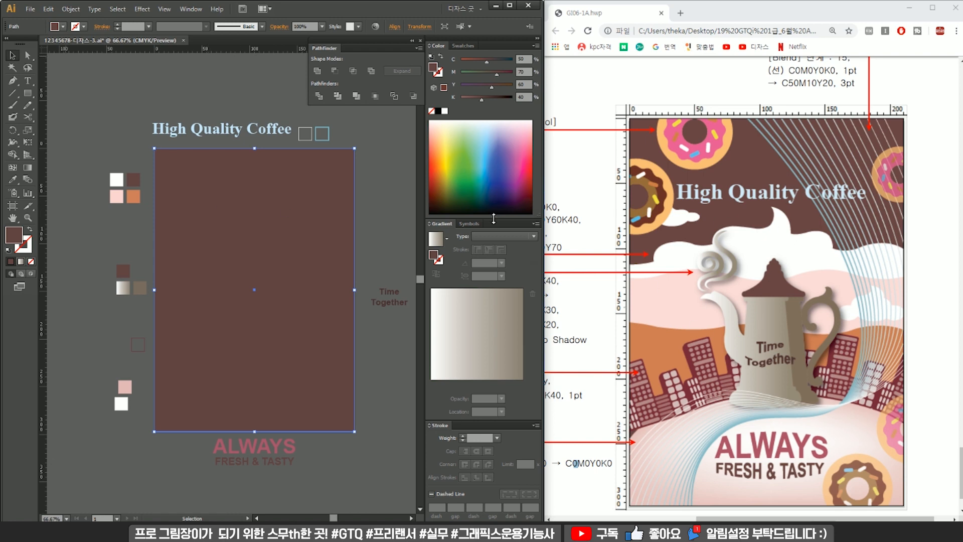
Step: Paint a wavy whipped-cream outline across the brown rectangle with the brush and give it a green stroke
key("b")
scroll(179, 237, "up", 2)
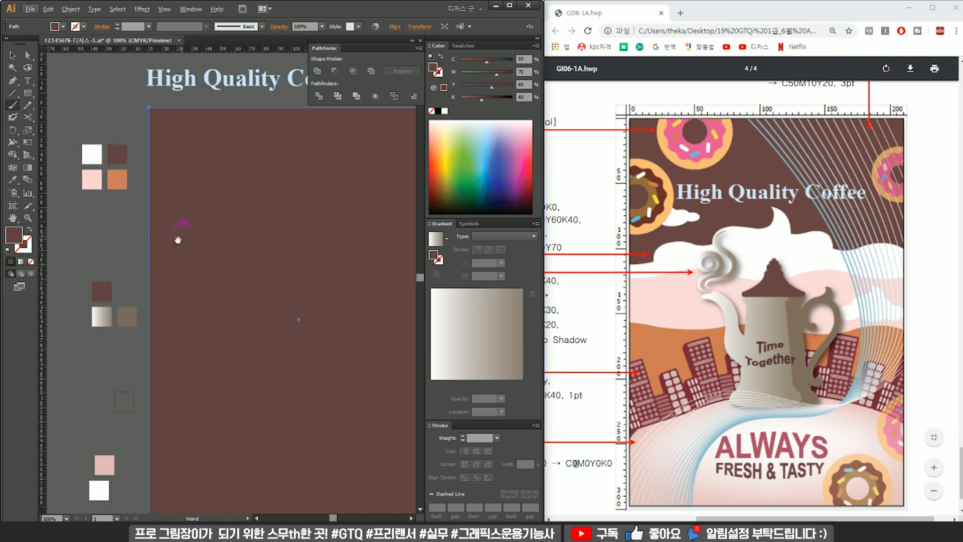
scroll(143, 238, "down", 2)
scroll(143, 237, "up", 1)
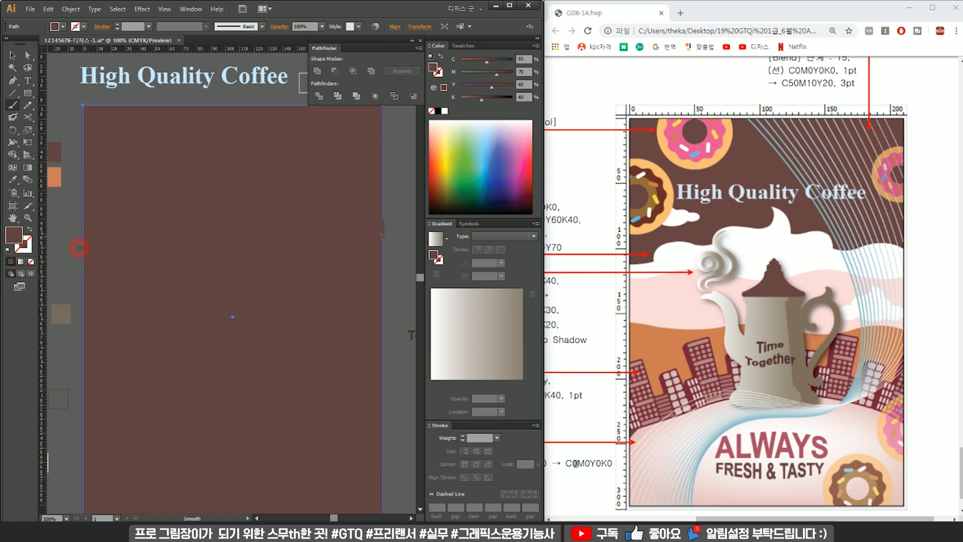
left_click_drag(483, 286, 482, 285)
key("v")
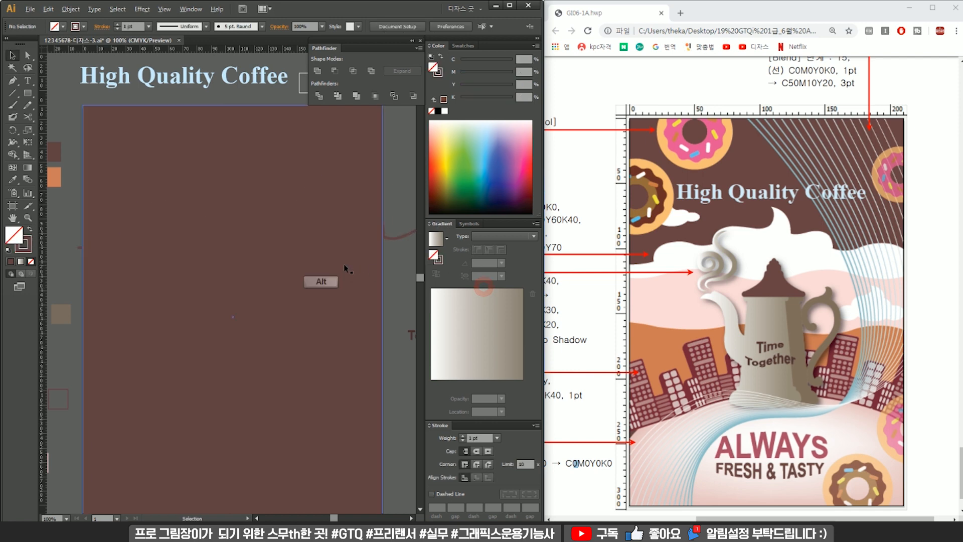
scroll(343, 265, "down", 1)
left_click_drag(389, 221, 393, 252)
left_click(23, 244)
left_click(452, 183)
Step: Narrow and slightly rotate the green cream outline so it spans just past both sides of the brown rectangle
left_click_drag(322, 258, 270, 252)
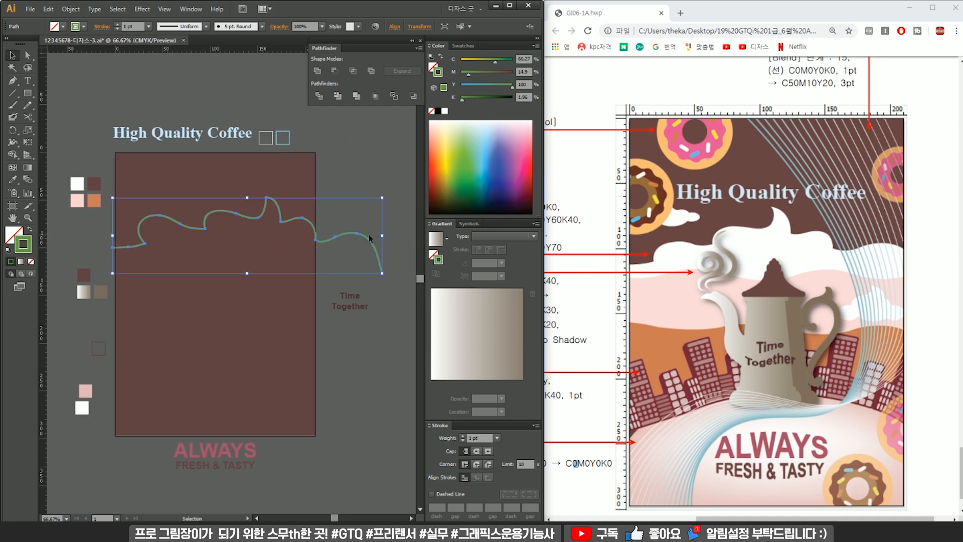
left_click_drag(370, 243, 323, 235)
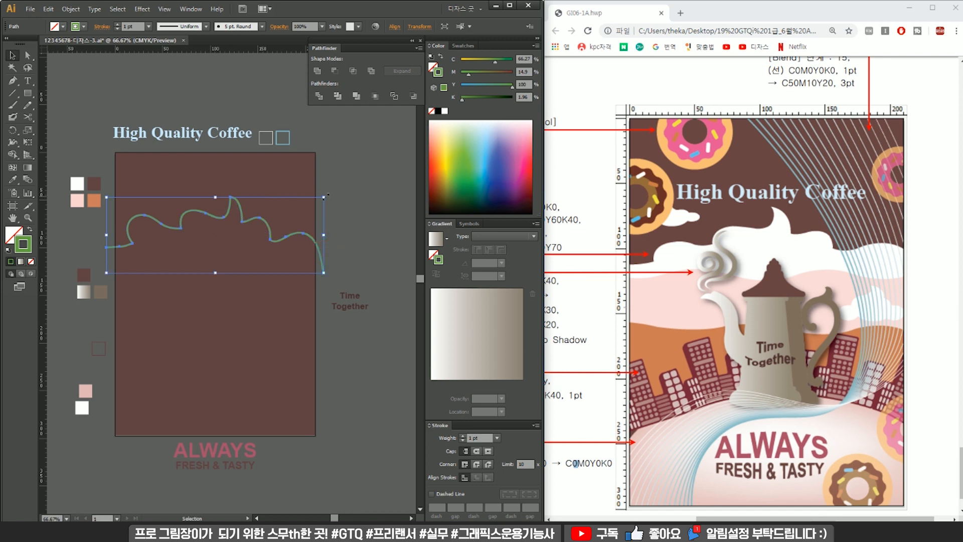
left_click_drag(324, 197, 305, 204)
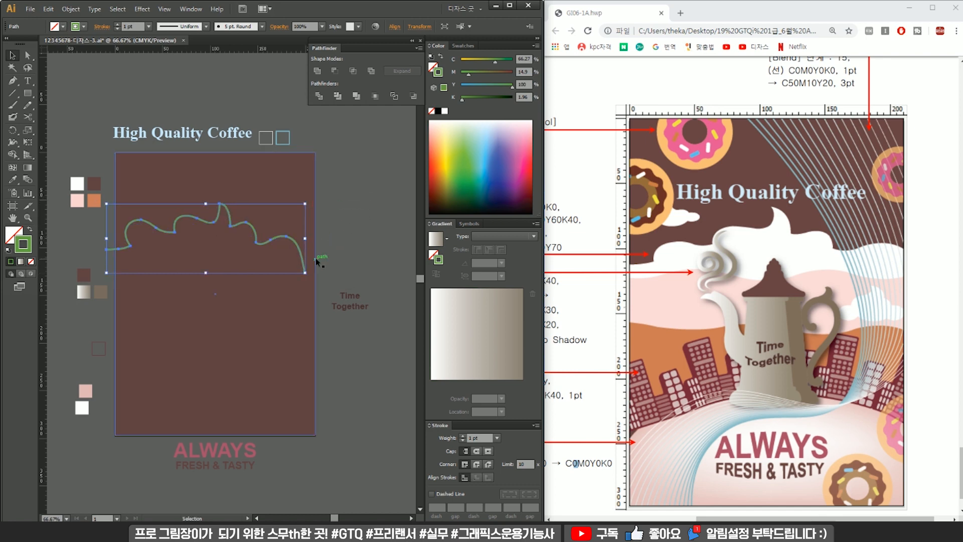
left_click(308, 239)
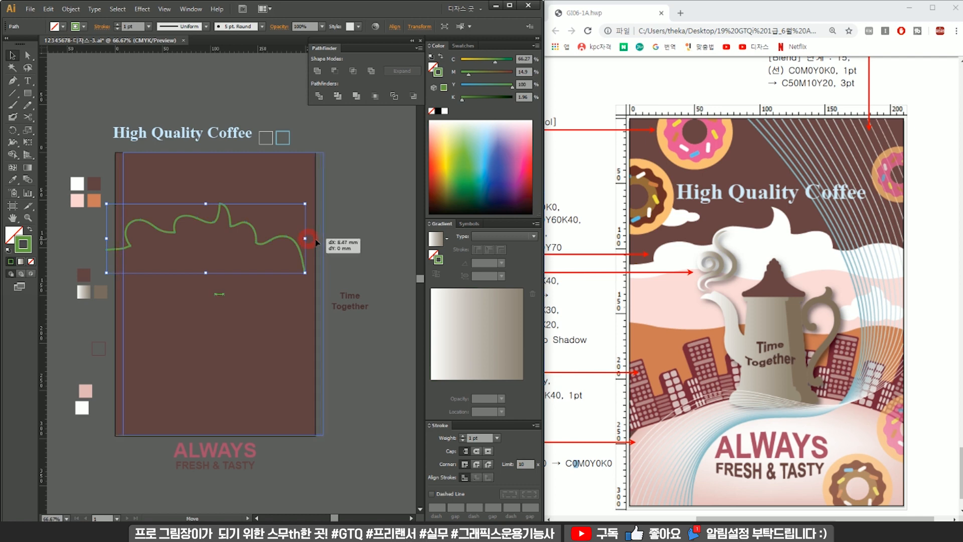
left_click(299, 249)
left_click_drag(305, 239, 330, 240)
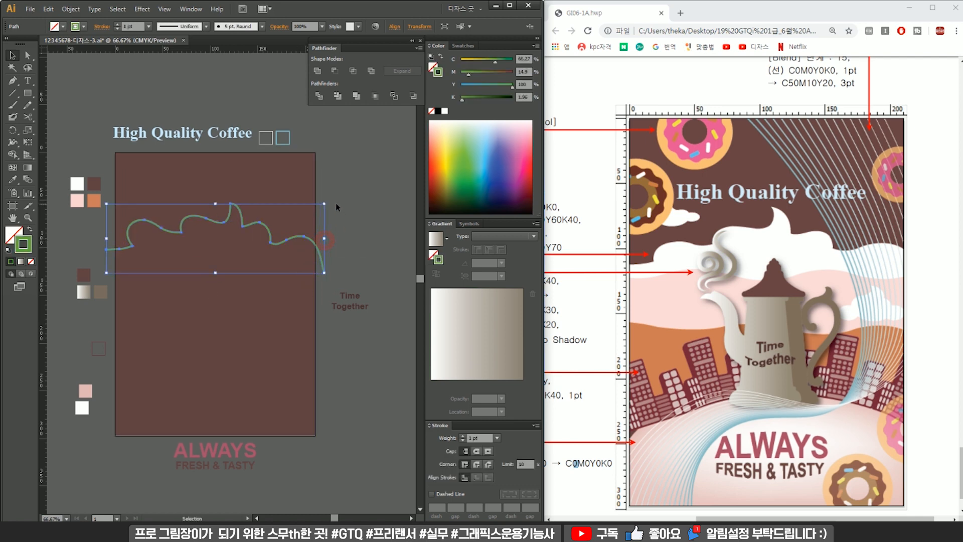
left_click_drag(329, 201, 327, 195)
left_click_drag(285, 234, 290, 245)
Step: Divide the brown rectangle along the cream outline, ungroup the pieces and fill the lower piece with the white swatch colour
left_click(269, 265, "shift")
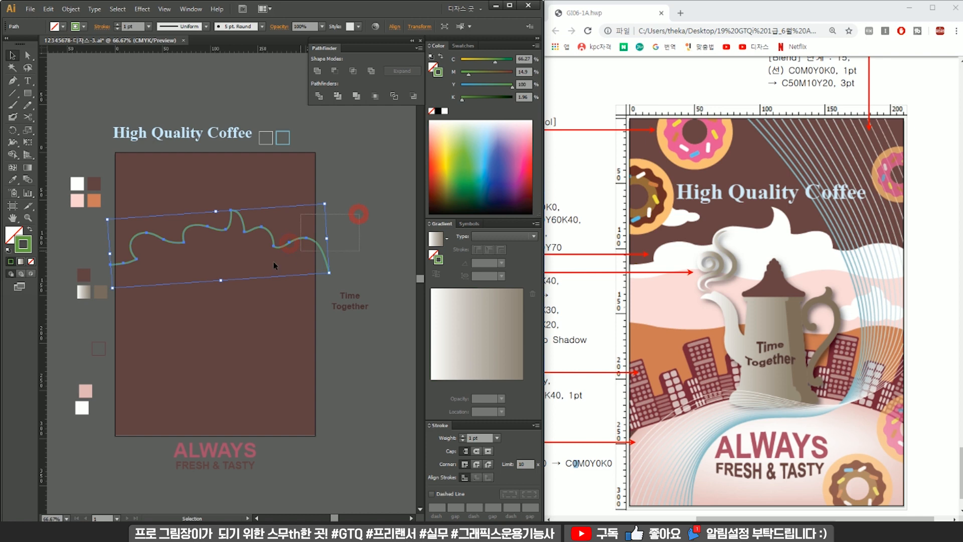
left_click(318, 95)
right_click(275, 246)
left_click(303, 305)
left_click(280, 279)
scroll(226, 275, "left", 1)
key("i")
left_click(94, 183)
key("v")
left_click(274, 315)
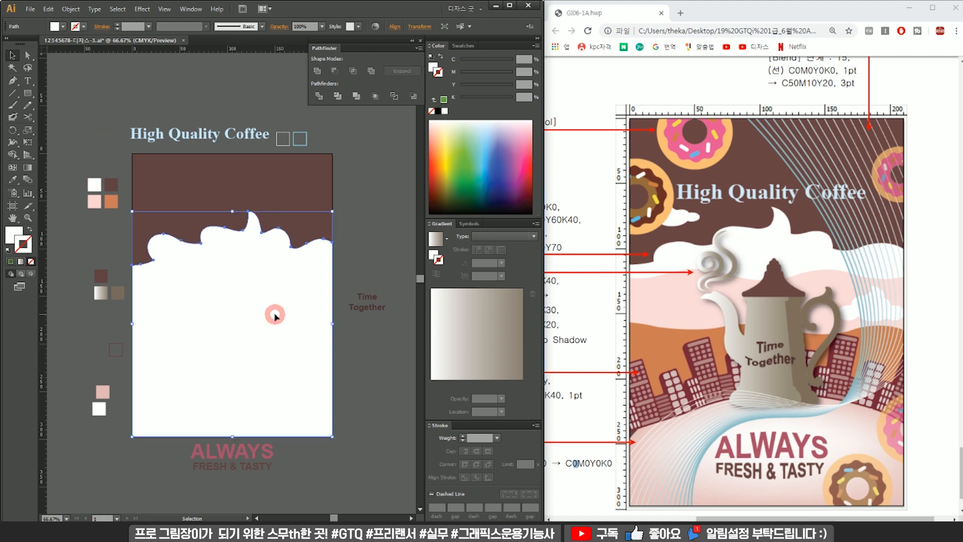
Step: Paint a gently waving line across the white area with the brush and move it up close beneath the cream edge
scroll(175, 251, "up", 3)
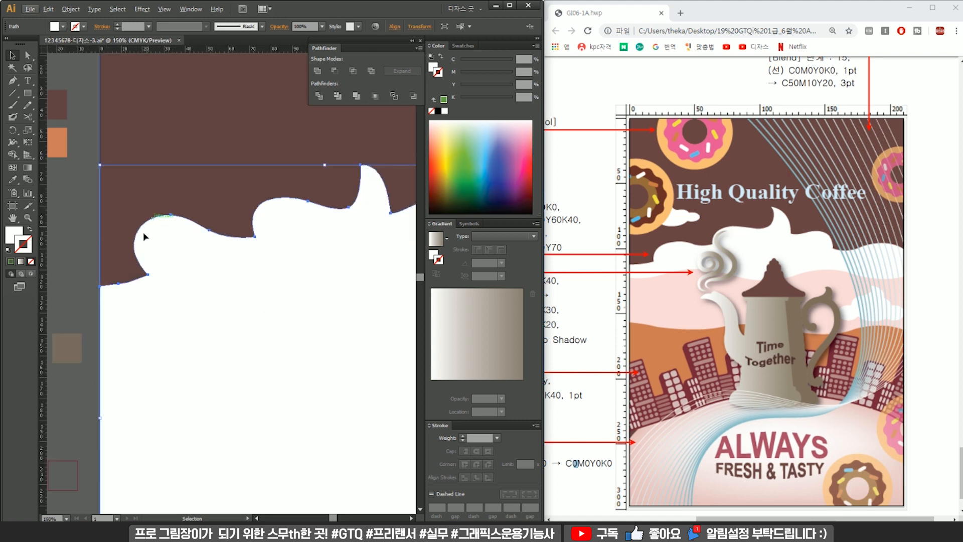
scroll(191, 276, "down", 4)
key("b")
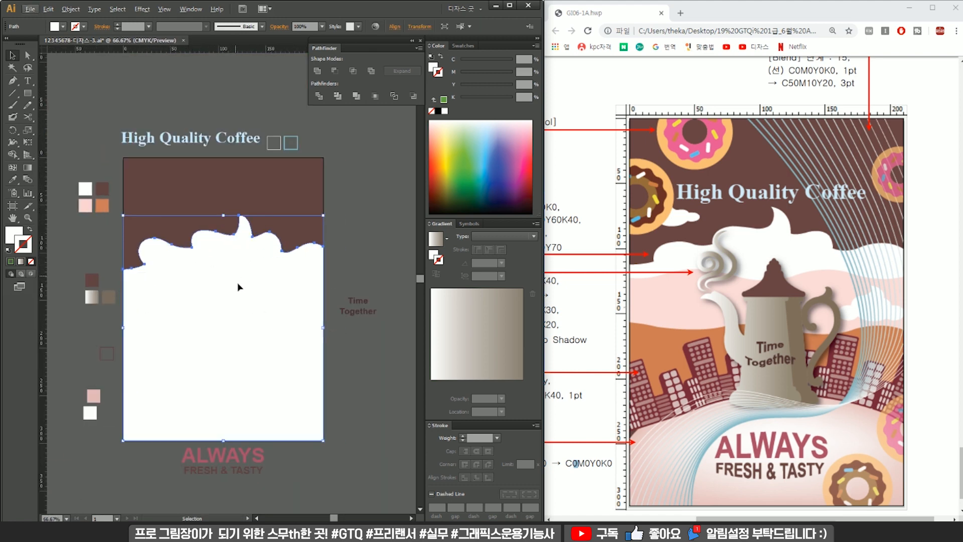
scroll(203, 279, "up", 1)
key("ctrl+shift+a")
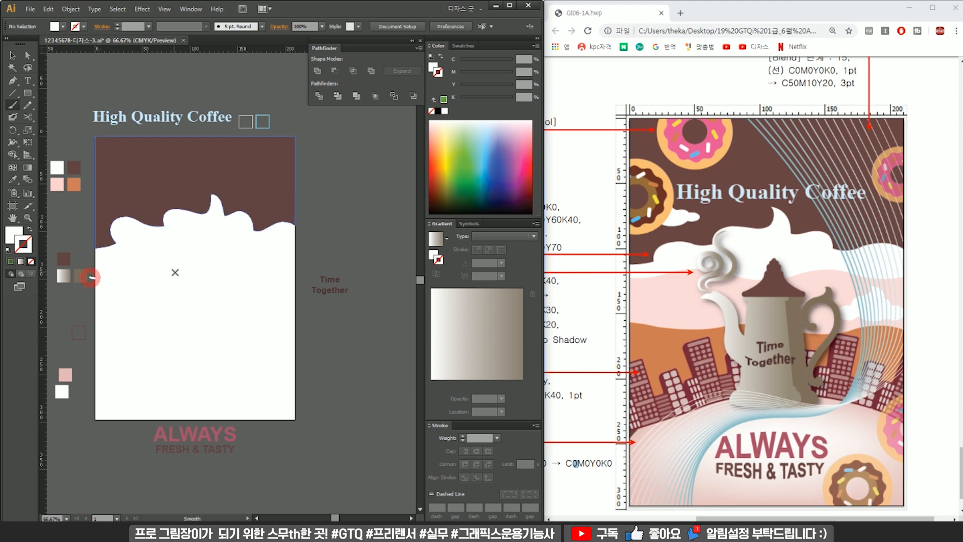
left_click_drag(92, 277, 323, 294)
key("v")
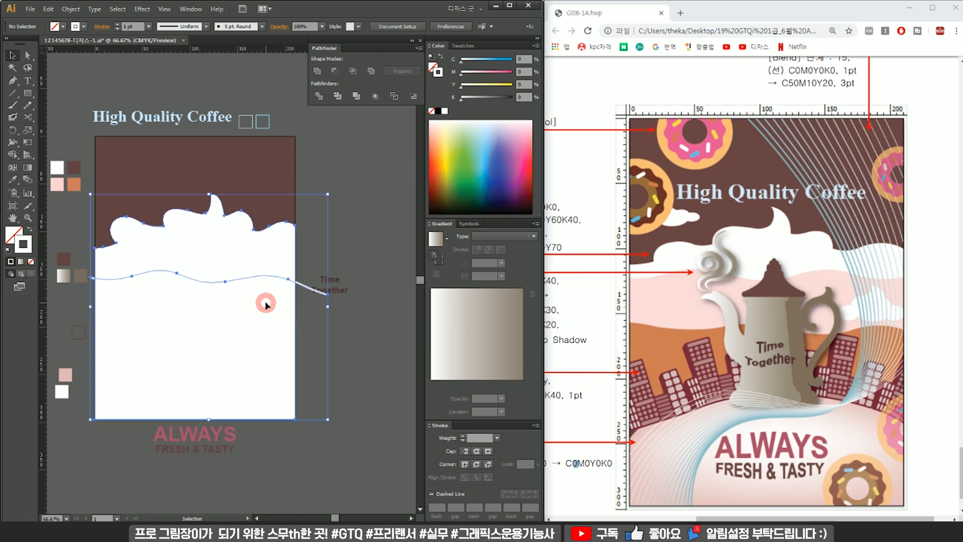
left_click(310, 258)
left_click(302, 289)
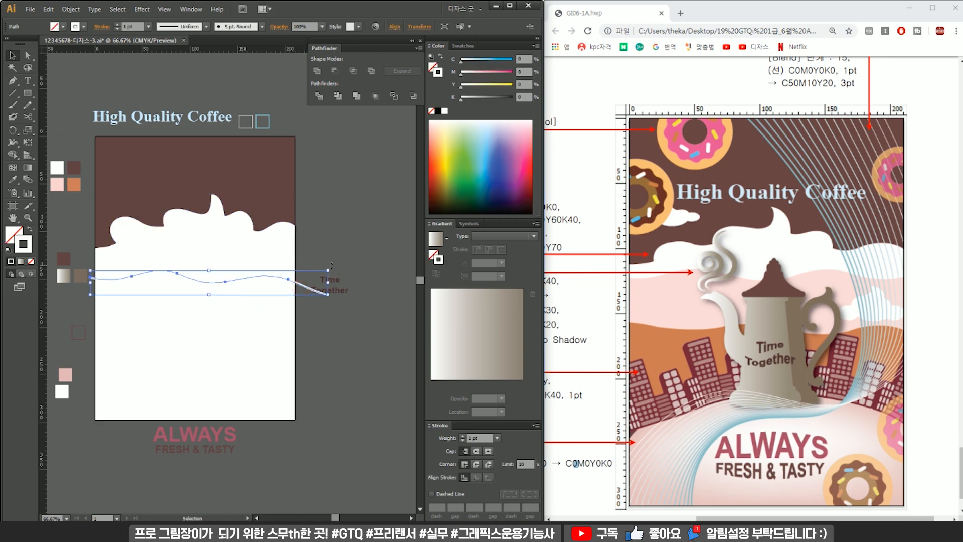
left_click_drag(303, 284, 298, 254)
Step: Divide the white shape along the wavy line, ungroup the pieces and fill the lower piece with the light pink swatch colour
left_click(275, 284, "shift")
left_click(320, 96)
right_click(247, 253)
left_click(267, 309)
left_click(250, 281)
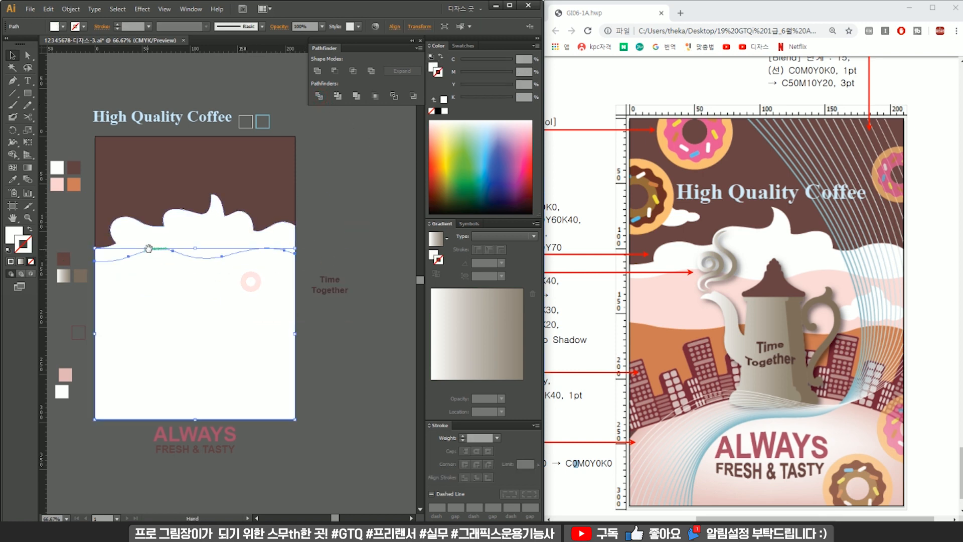
left_click_drag(147, 249, 165, 248)
key("i")
left_click(75, 183)
left_click(83, 136, "ctrl")
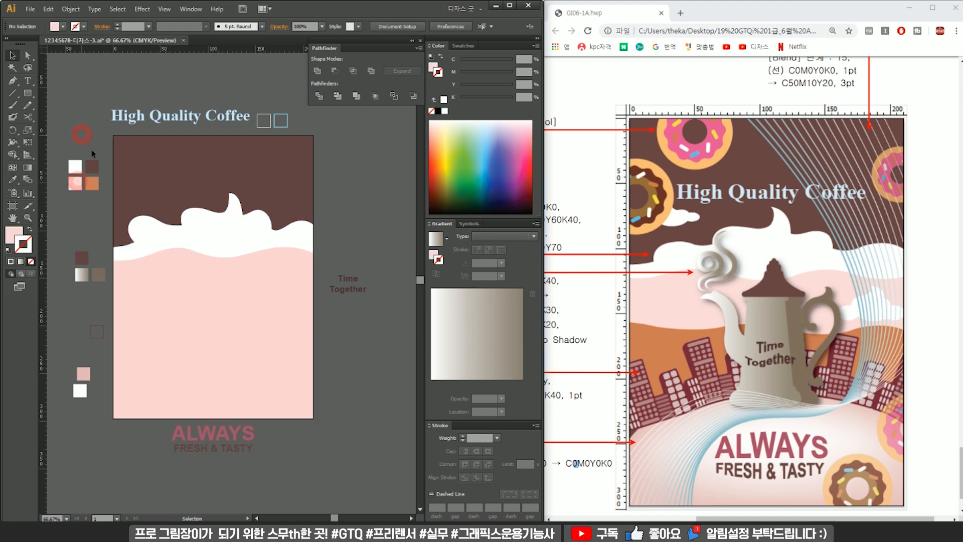
Step: Paint a closed, wavy-topped outline around the artboard's lower half with the brush in the orange swatch colour C20 M60 Y70
left_click(91, 183)
key("b")
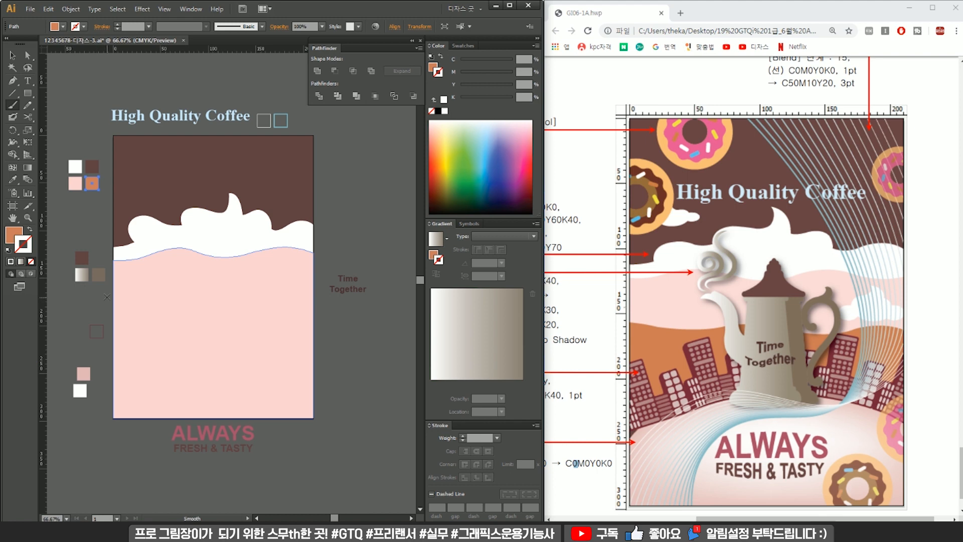
left_click(29, 229)
left_click_drag(93, 295, 172, 299)
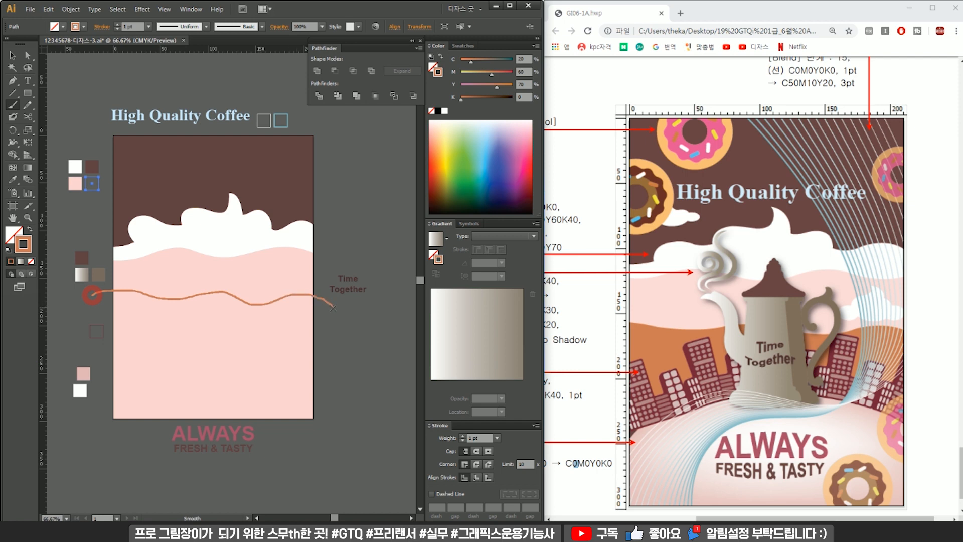
mouse_move(336, 432)
left_mouse_down()
mouse_move(116, 440)
mouse_move(95, 321)
left_mouse_up()
Step: Swap the closed outline's orange stroke for a solid orange fill without a stroke, and deselect it
key("v")
left_click(108, 289)
left_click(30, 230)
key("i")
left_click(31, 229)
left_click(30, 230)
key("ctrl+shift+a")
key("v")
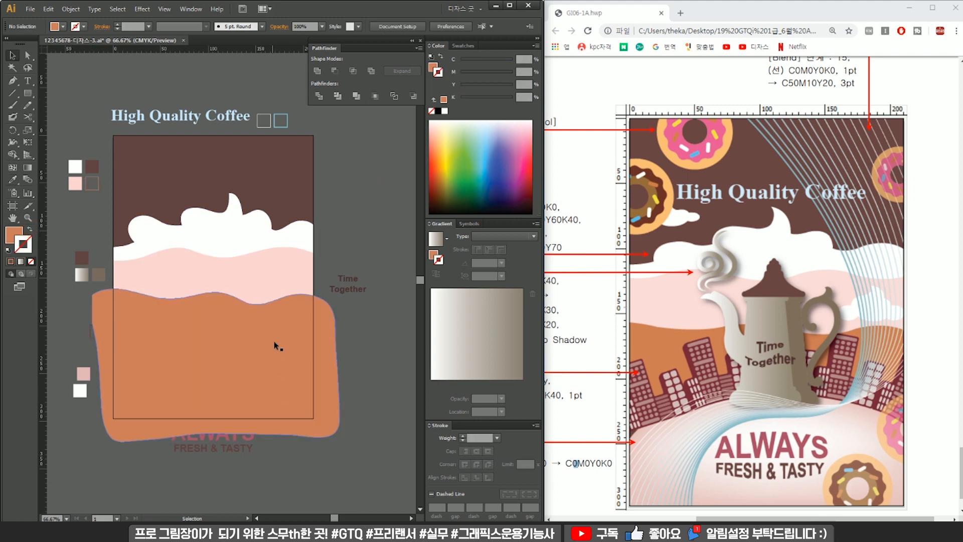
Step: Divide the orange shape with an artboard-wide rectangle reaching from the pink wave to the artboard's lower edge, and ungroup the pieces
left_click(242, 344)
left_click(29, 93)
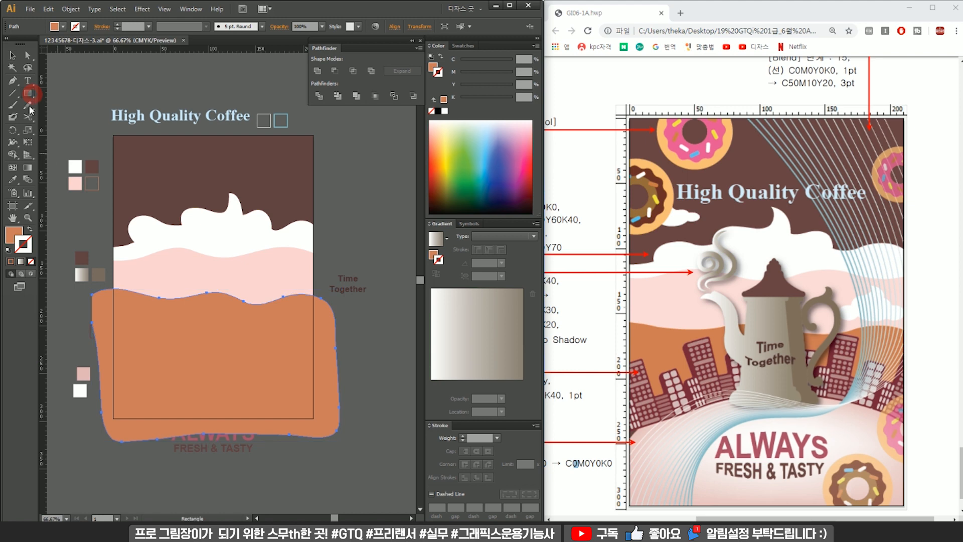
mouse_move(113, 264)
left_mouse_down()
mouse_move(204, 322)
mouse_move(314, 418)
left_mouse_up()
key("v")
left_click(326, 335, "shift")
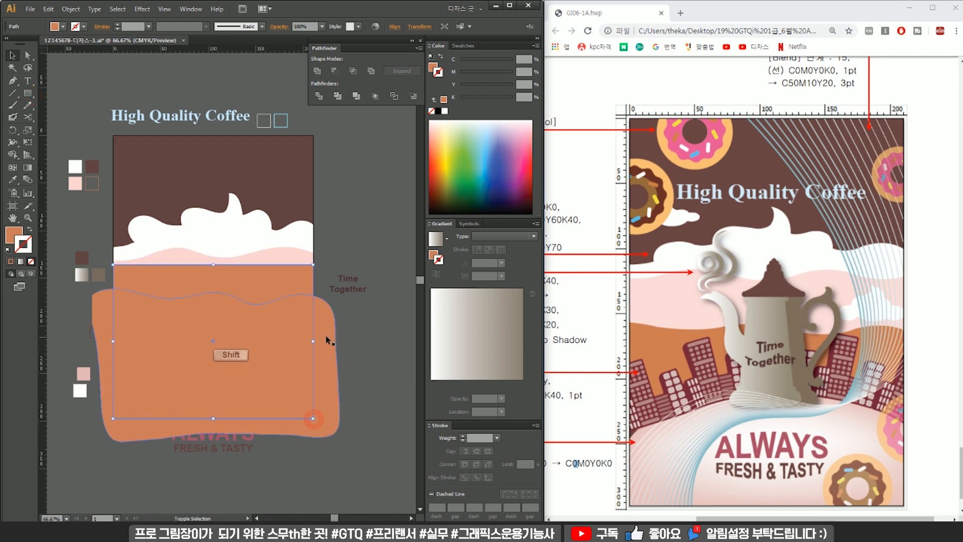
right_click(253, 290)
left_click(278, 348)
Step: Delete the pieces above the orange wave and outside the artboard, keeping only the orange area inside it
left_click(260, 278)
key("Delete")
left_click(336, 358)
key("Delete")
left_click(381, 333)
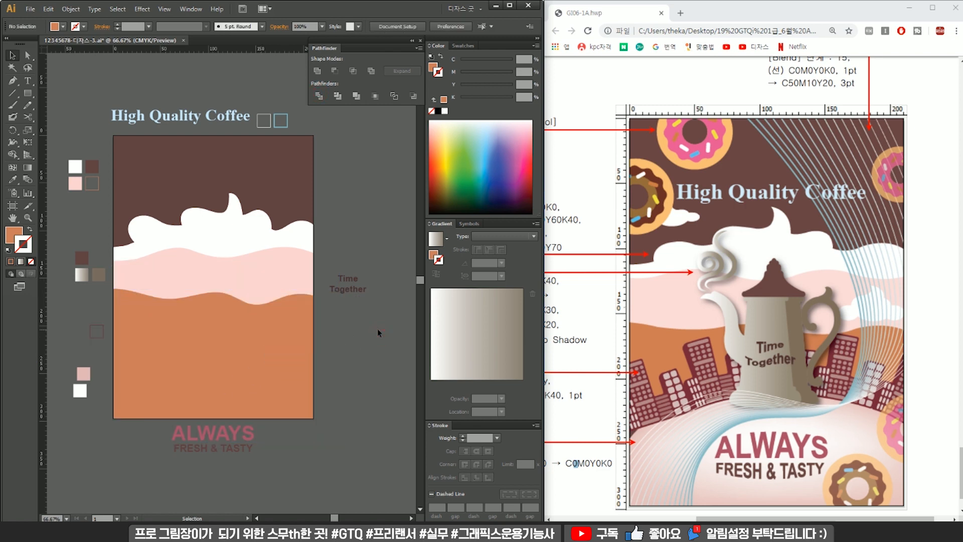
Step: Stretch the orange wave shape slightly upward from its upper edge
left_click(254, 330)
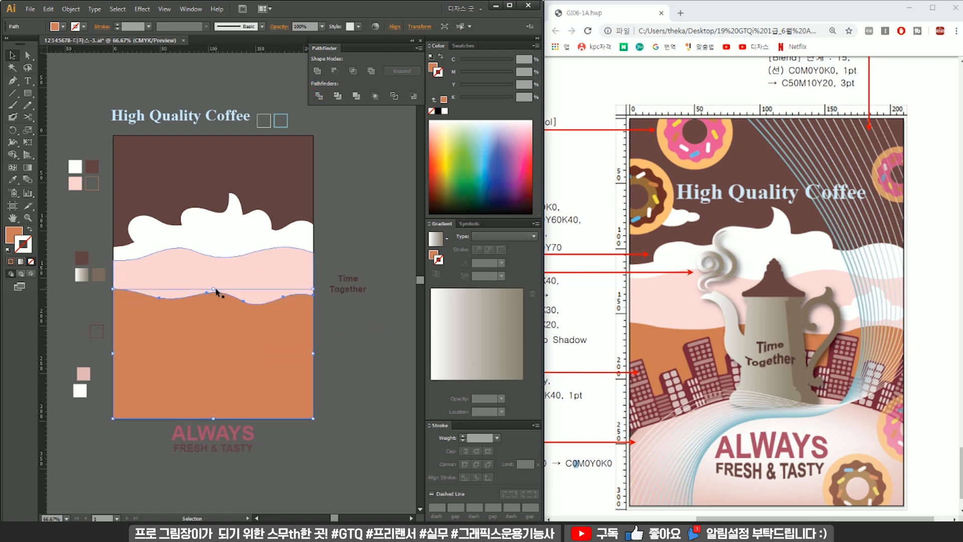
left_click_drag(213, 289, 213, 279)
left_click(376, 232)
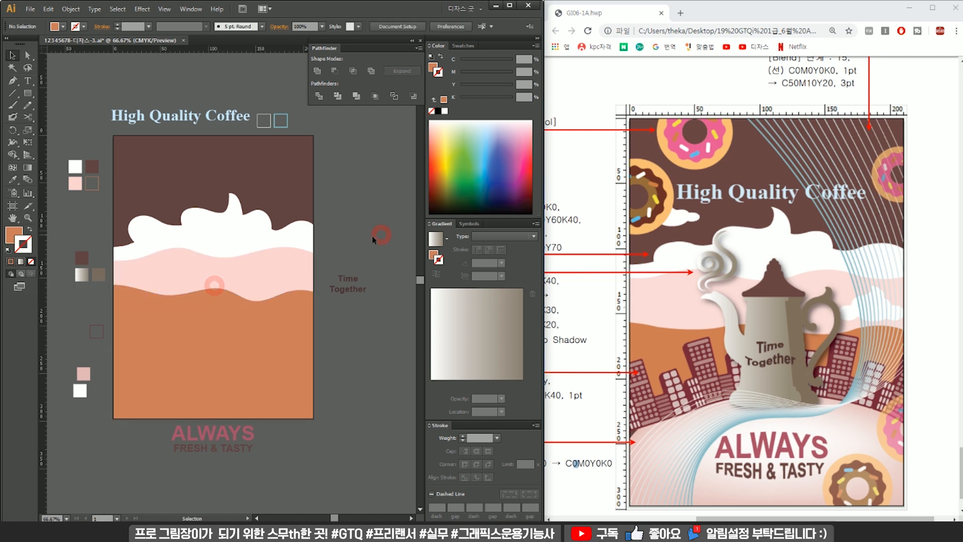
Step: Draw a wide ellipse slightly broader than the artboard, centred on it, and shift it down over the lower edge
scroll(283, 268, "up", 1)
scroll(284, 268, "down", 1)
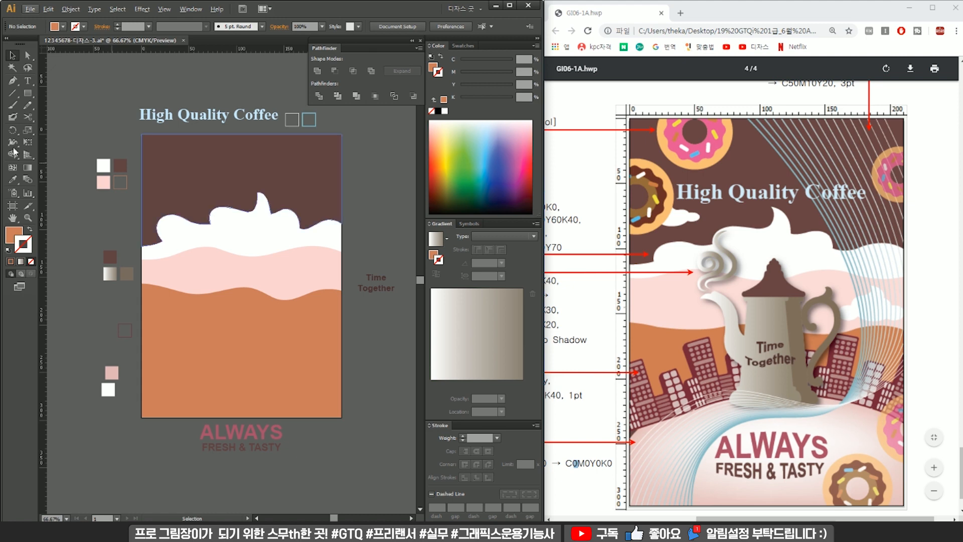
left_click_drag(27, 93, 75, 117)
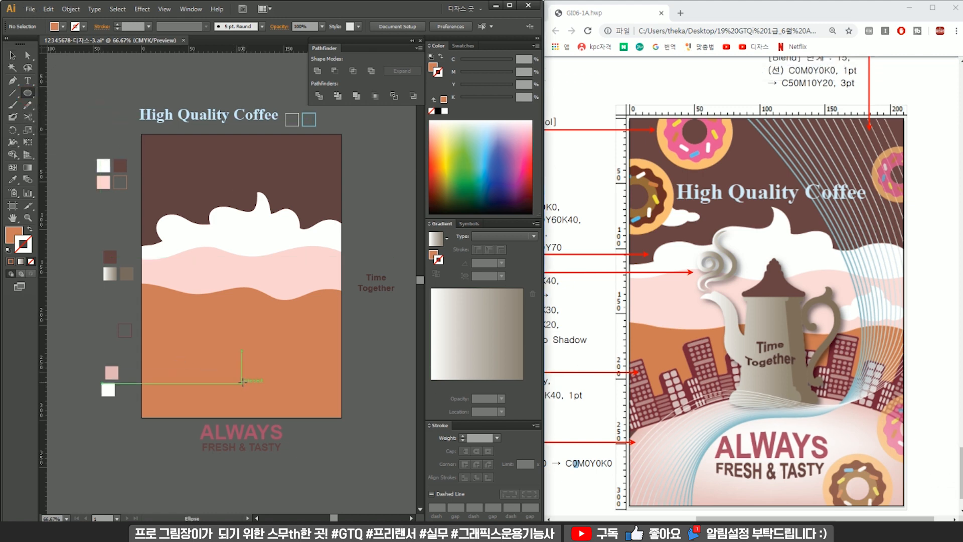
mouse_move(242, 381)
left_mouse_down()
mouse_move(381, 311)
mouse_move(371, 329)
mouse_move(353, 327)
left_mouse_up()
key("v")
left_click_drag(308, 353, 309, 371)
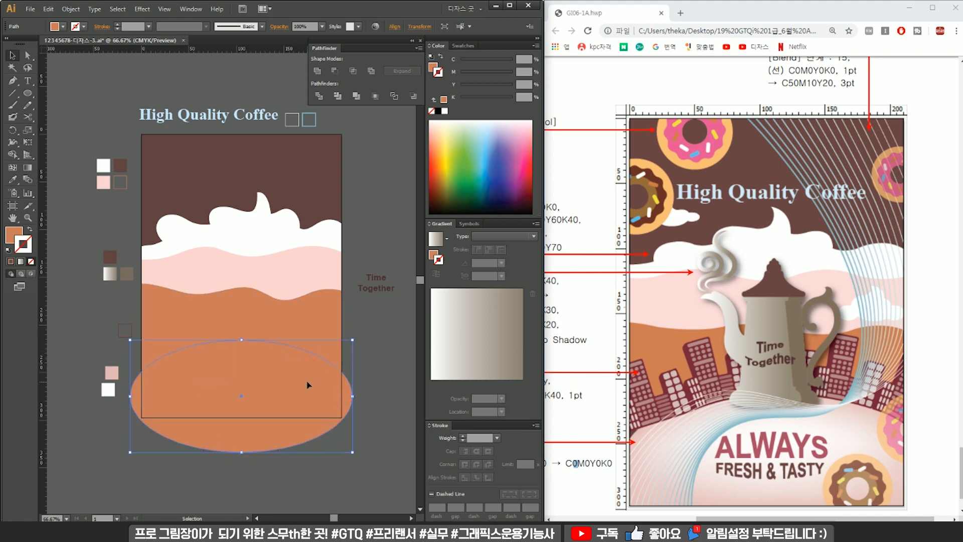
Step: Move the ALWAYS FRESH & TASTY text down clear of the ellipse
left_click(329, 379)
left_click(304, 437)
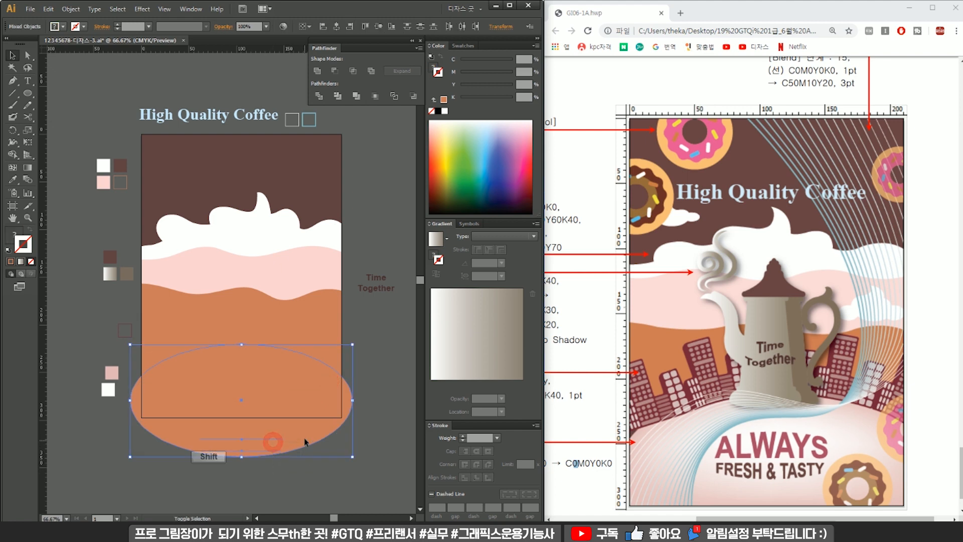
left_click_drag(266, 454, 267, 502)
left_click(322, 456)
Step: Fill the ellipse with the dusty pink of the lower swatch pair using the Eyedropper
left_click(287, 410)
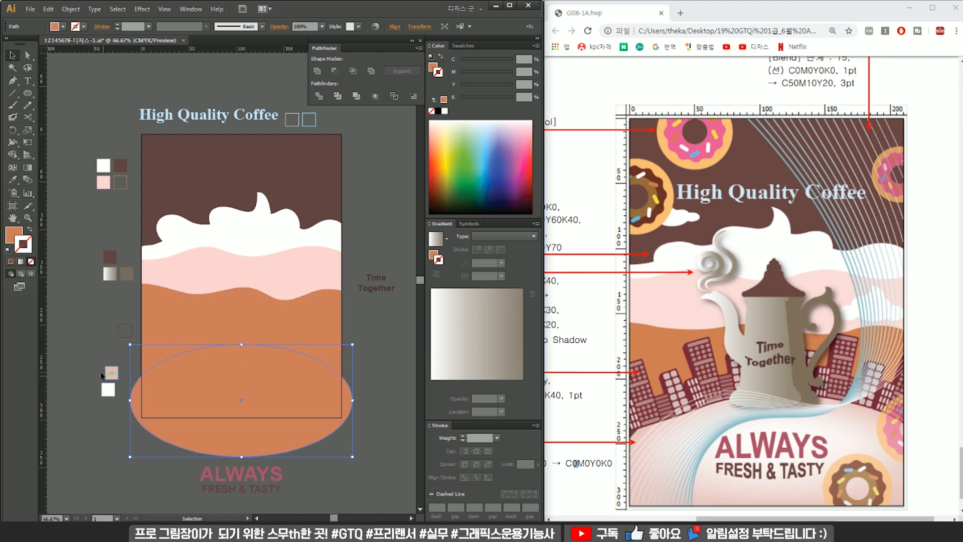
scroll(113, 383, "up", 1)
key("i")
left_click(142, 375)
left_click(149, 350)
left_click(143, 375)
left_click(153, 349)
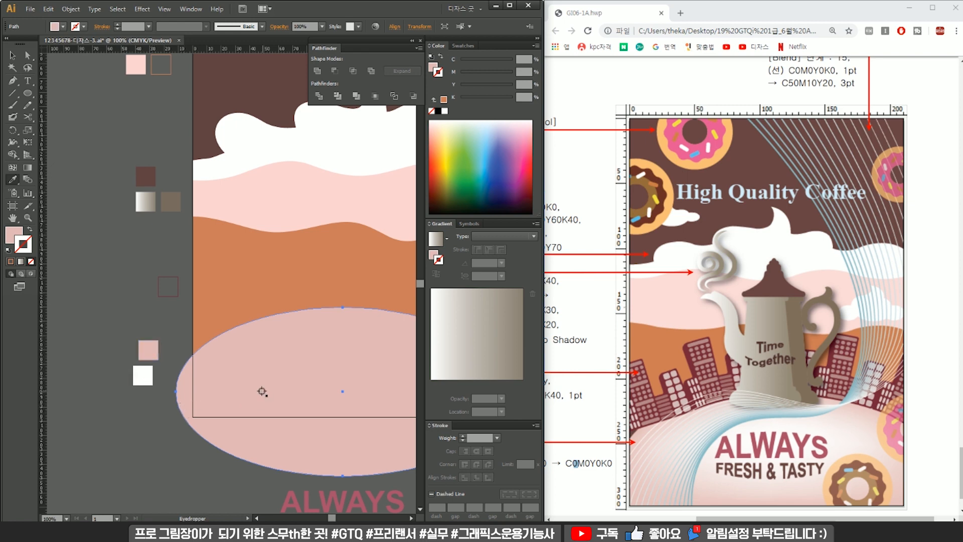
key("v")
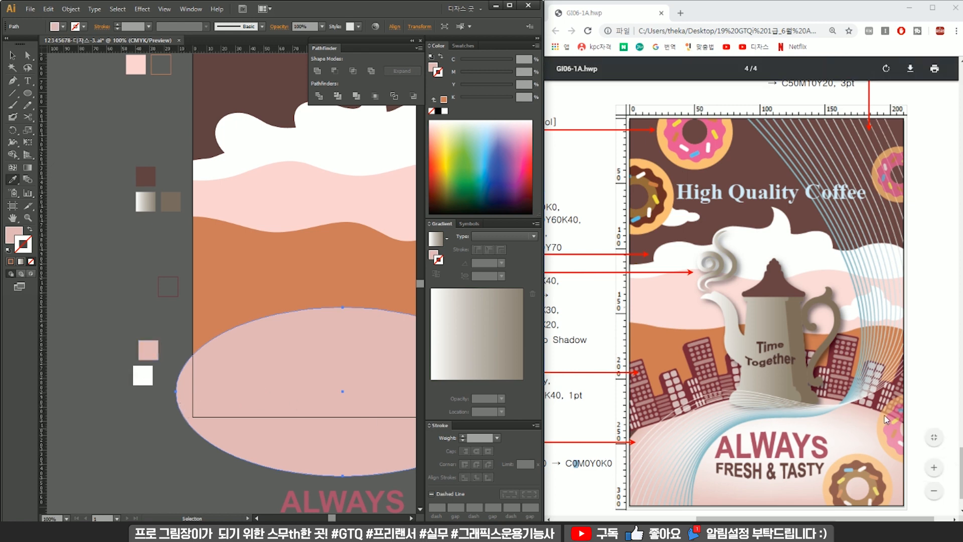
key("v")
Step: Add a mesh point in the ellipse's upper centre, colour it with the white swatch and deselect
left_click(149, 349)
left_click(343, 381)
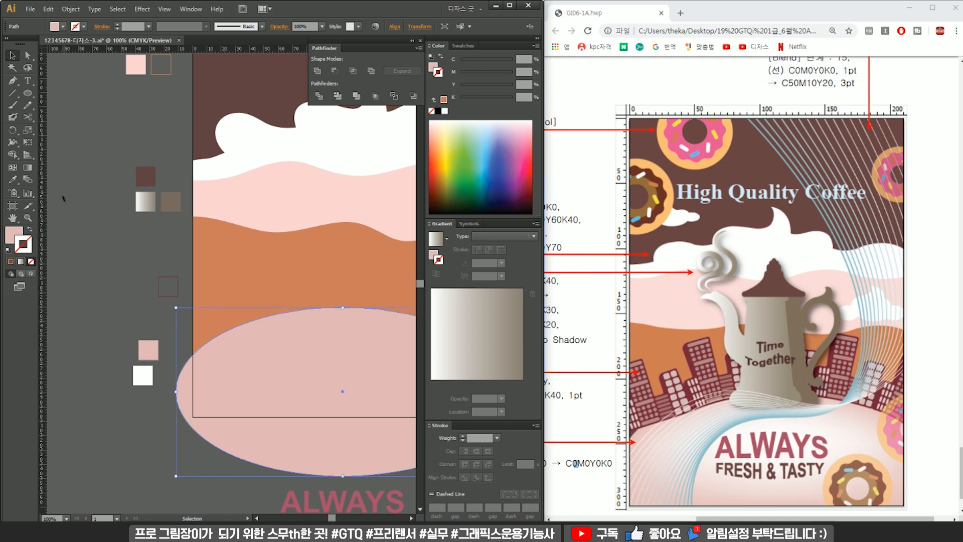
left_click(12, 168)
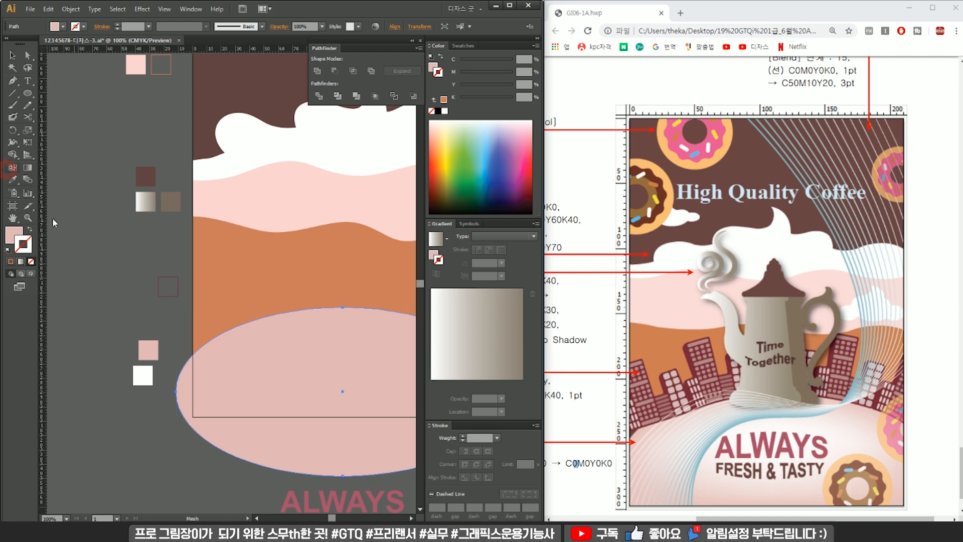
left_click_drag(307, 402, 286, 387)
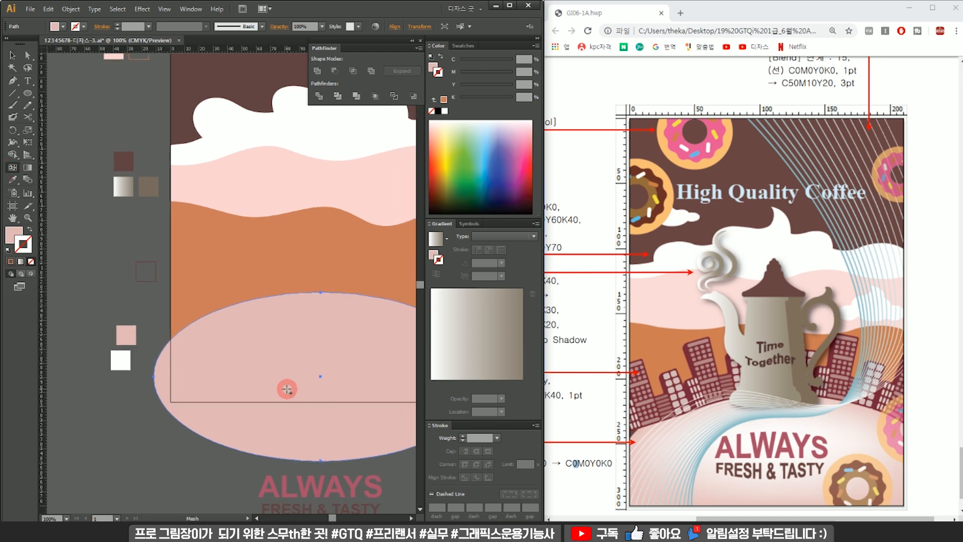
left_click(320, 342)
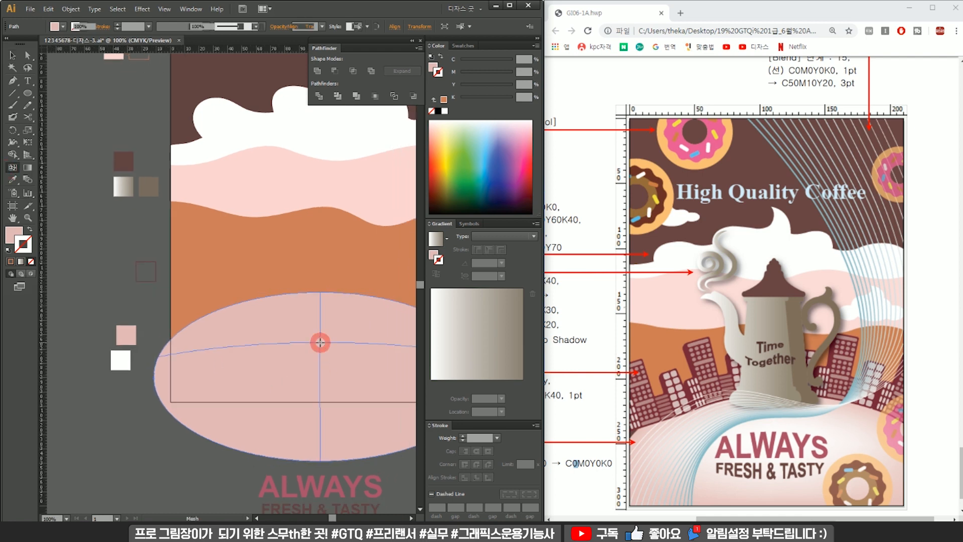
key("i")
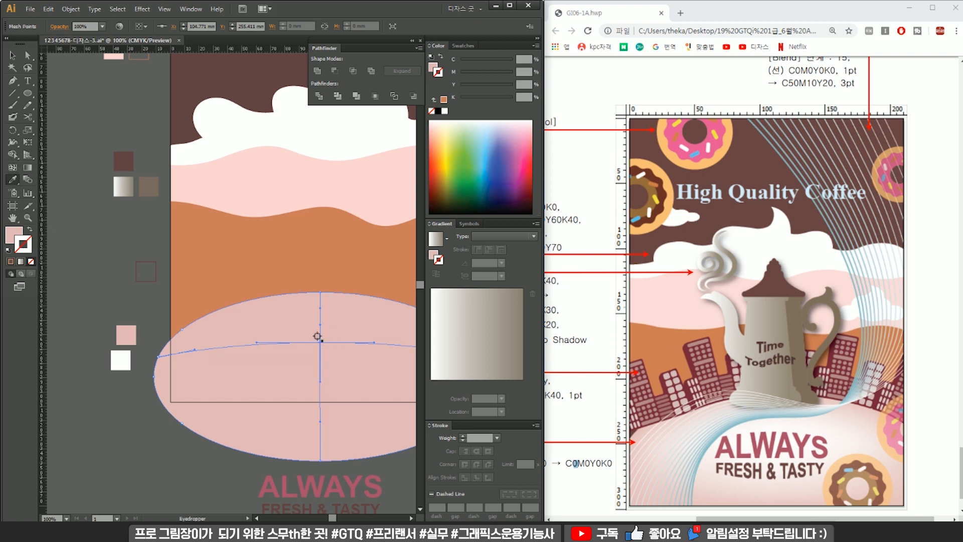
left_click(120, 360)
key("v")
left_click(128, 290)
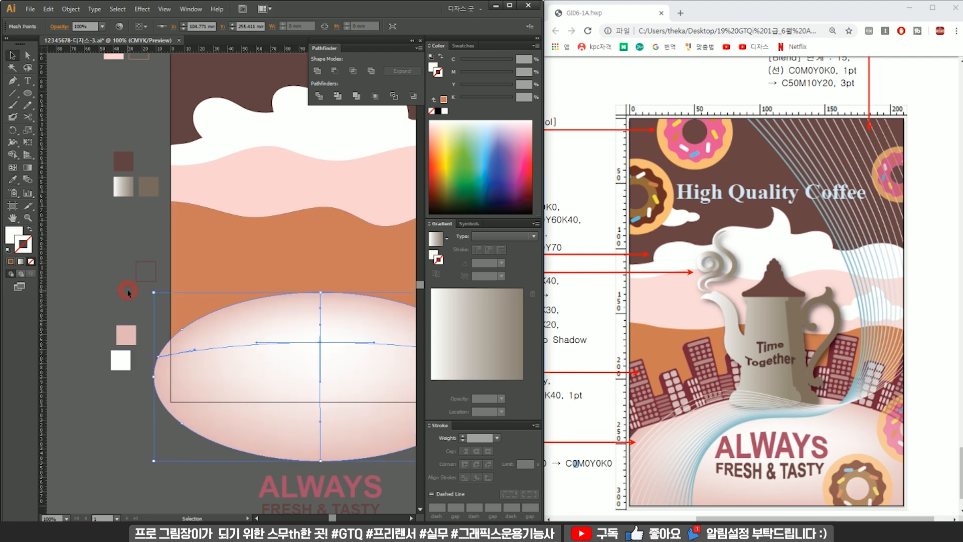
Step: Check the brush instructions in the brief and open the Decorative brush library Elegant Curl & Floral Brush Set
scroll(211, 334, "down", 2)
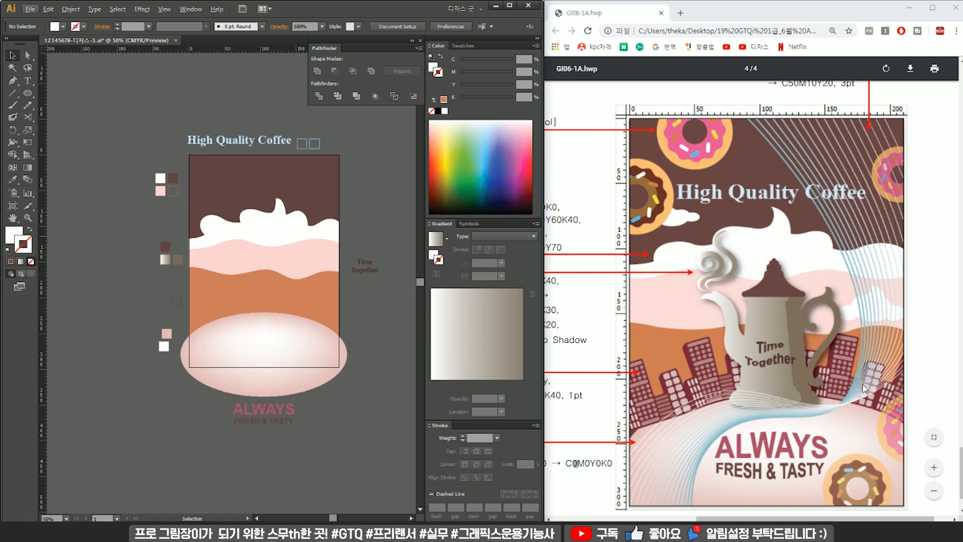
scroll(656, 356, "up", 7)
scroll(656, 356, "left", 2)
left_click_drag(687, 519, 603, 519)
left_click(225, 124)
key("F5")
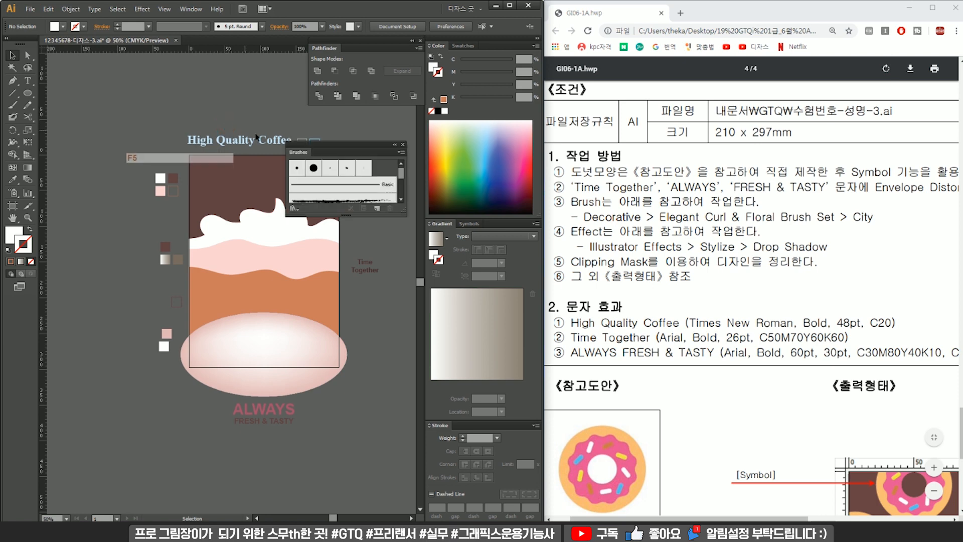
left_click(401, 153)
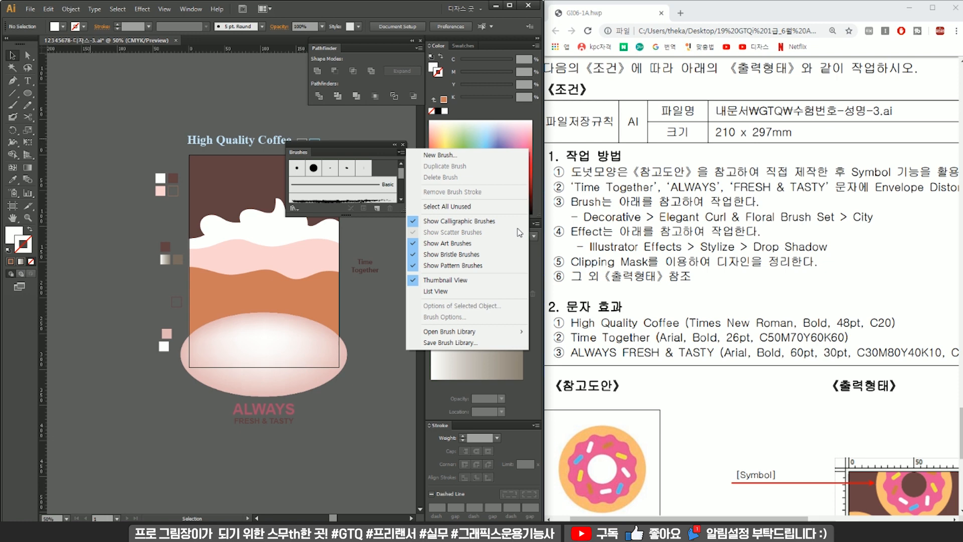
mouse_move(476, 331)
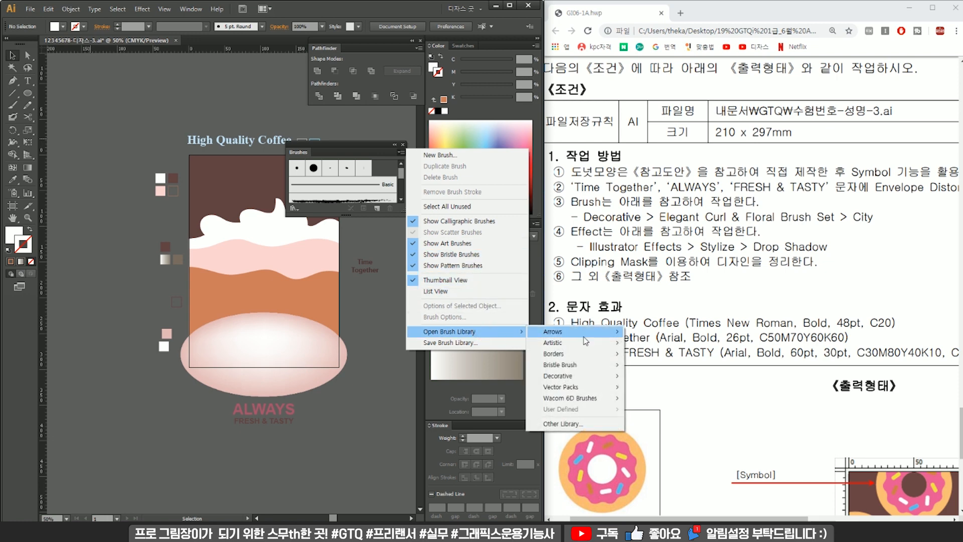
left_click(589, 377)
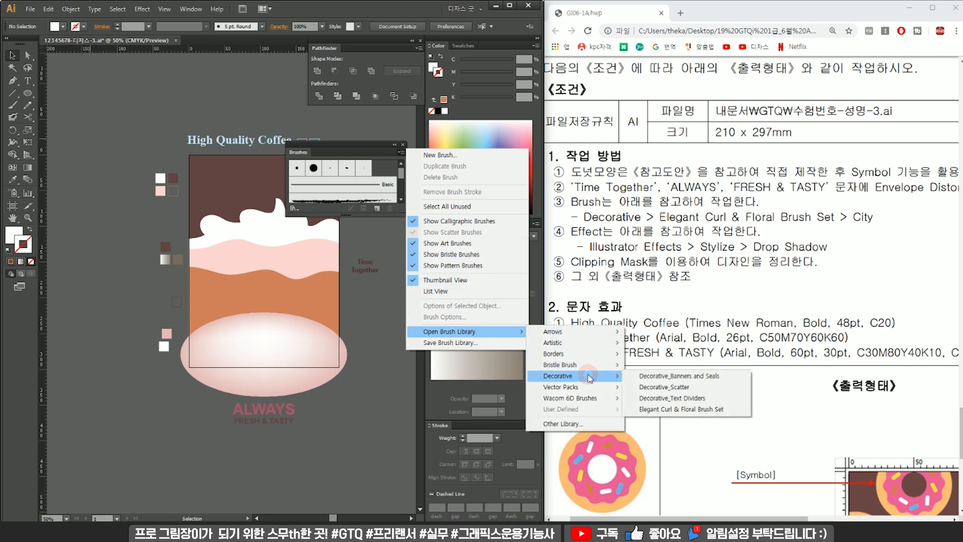
left_click(700, 411)
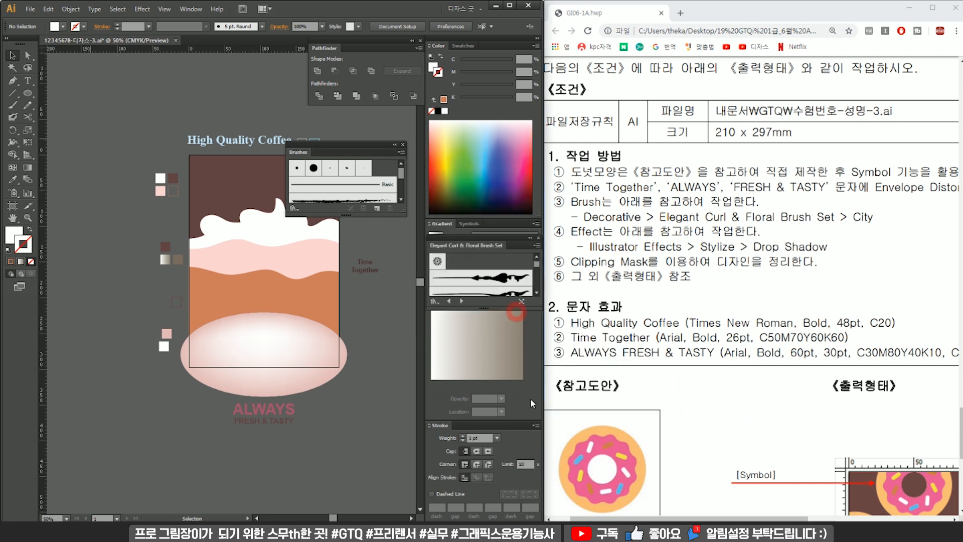
Step: Enlarge the brush library to find the City brush, keep it beside the artboard and close the general brush list
left_click(495, 311)
left_click_drag(495, 314, 491, 487)
scroll(483, 344, "down", 10)
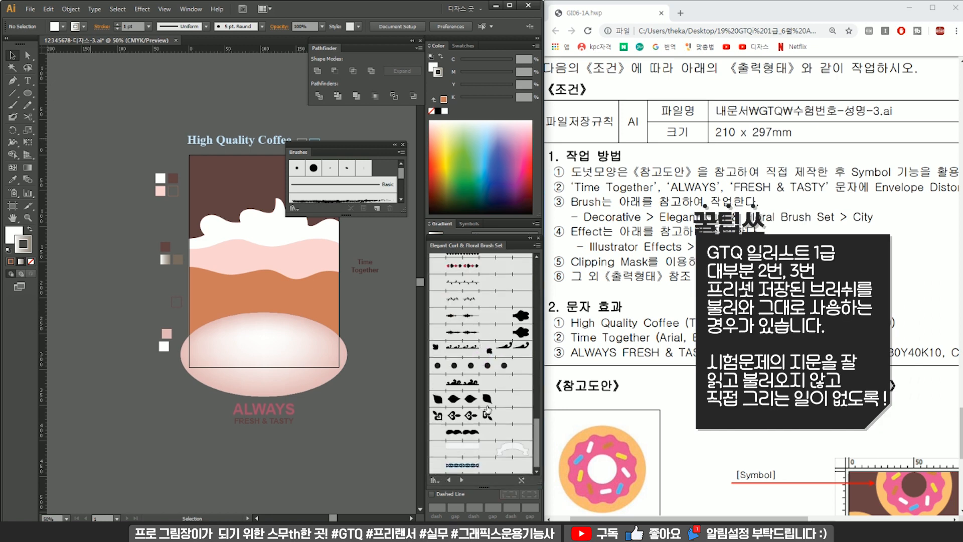
scroll(469, 347, "up", 4)
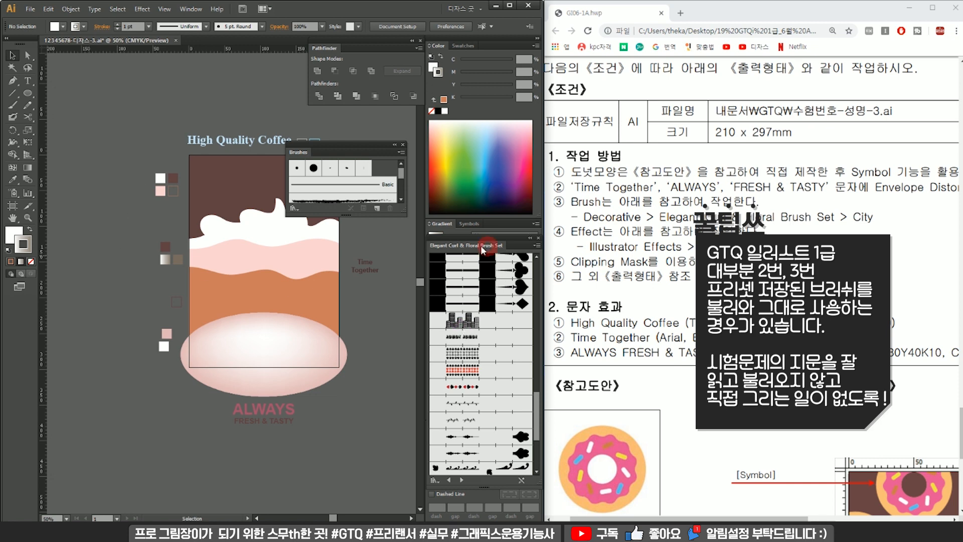
left_click_drag(485, 249, 450, 254)
left_click(402, 145)
Step: Draw an arched path with the Pen tool along the ellipse's upper edge, from one artboard side to the other
key("p")
key("ctrl+1")
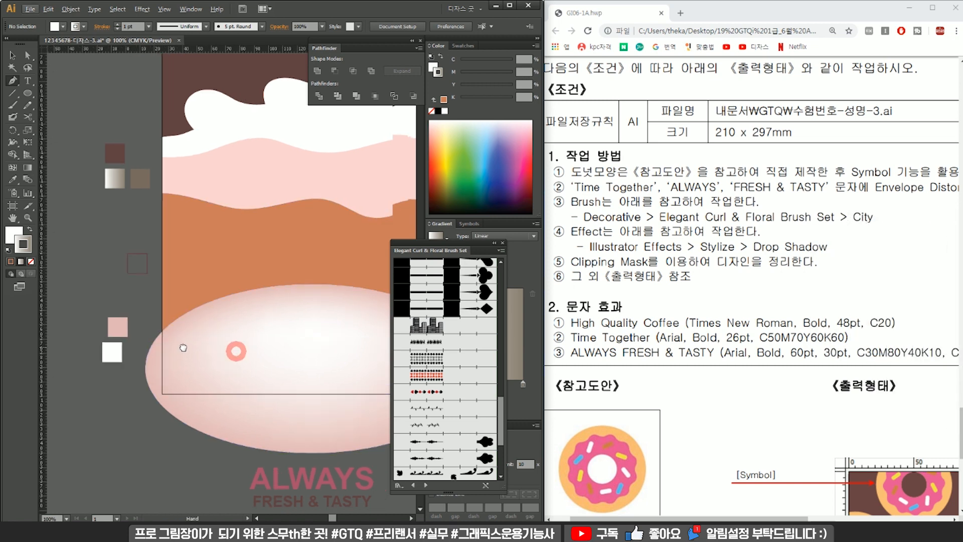
left_click_drag(151, 346, 115, 347)
key("ctrl+minus")
left_click(90, 337)
left_click_drag(188, 305, 258, 305)
left_click(188, 305, "alt")
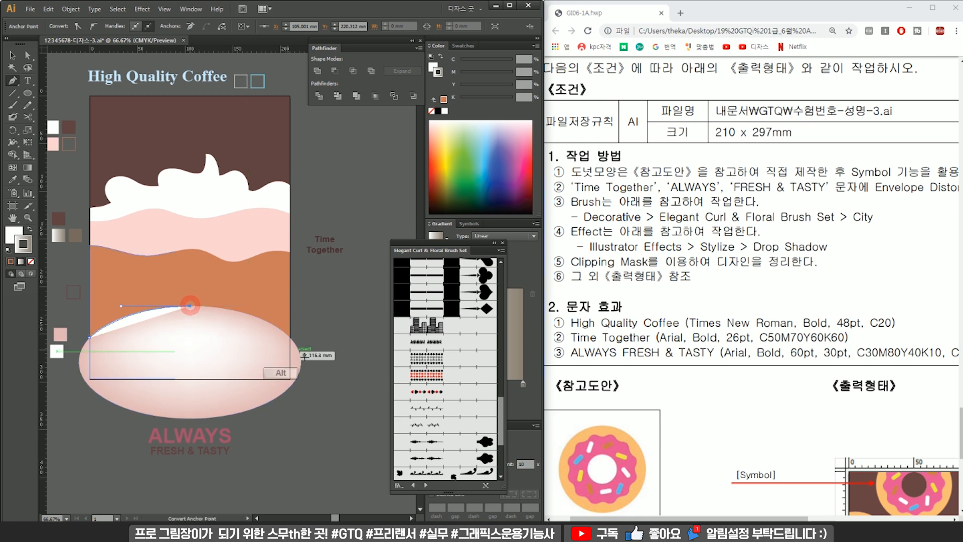
left_click_drag(290, 337, 327, 371)
key("ctrl")
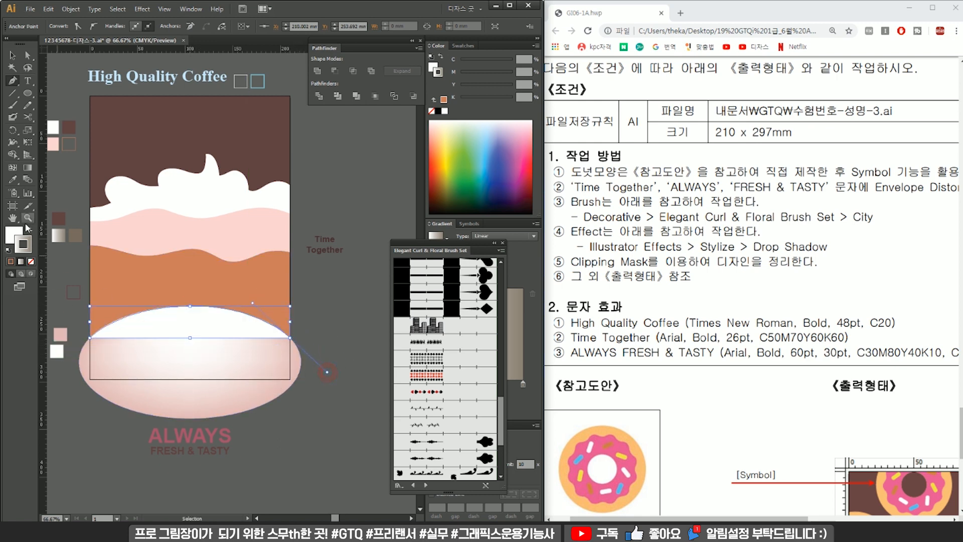
Step: Remove the arch's fill, apply the City brush and give its stroke the dark red swatch colour C40 M90 Y60 K40
left_click(31, 261)
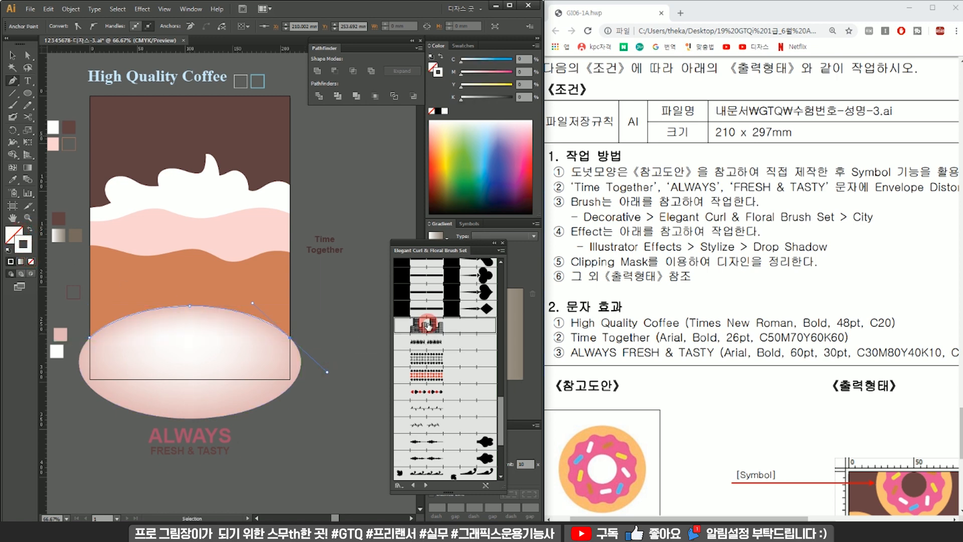
left_click(427, 325)
left_click_drag(270, 218, 282, 257)
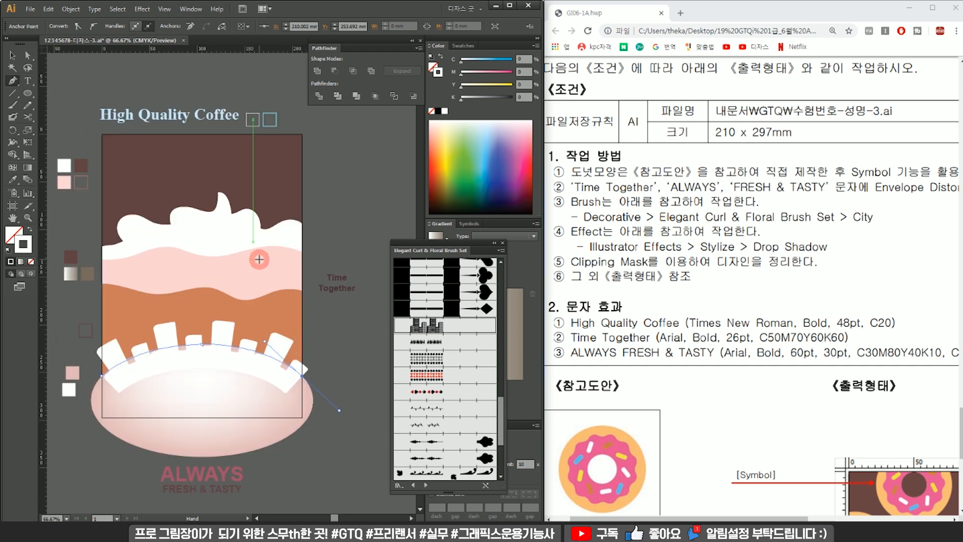
scroll(282, 258, "down", 1)
scroll(147, 318, "up", 2)
left_click_drag(154, 322, 107, 305)
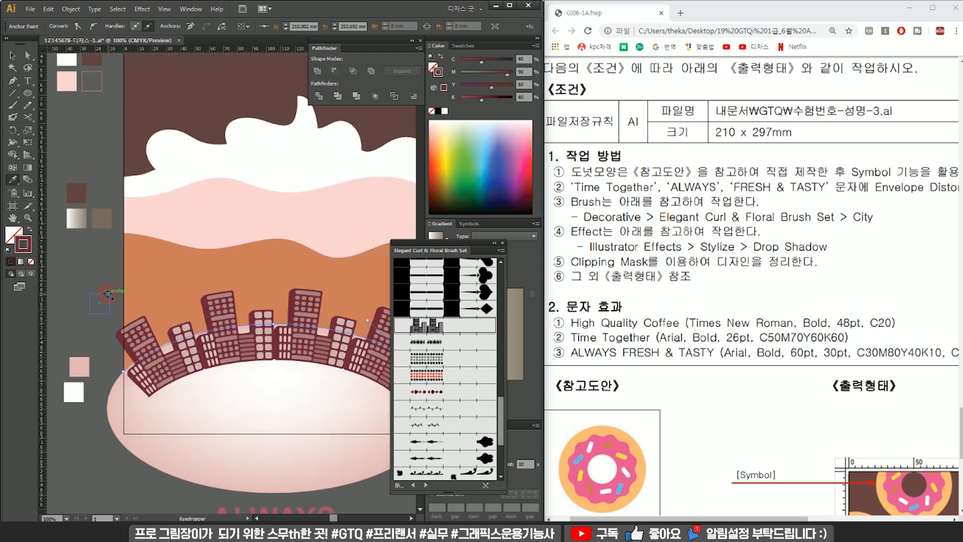
Step: Bring the brief's sample picture back into view and compare it with the whole artwork
key("ctrl+minus")
key("ctrl+minus")
scroll(842, 427, "down", 10)
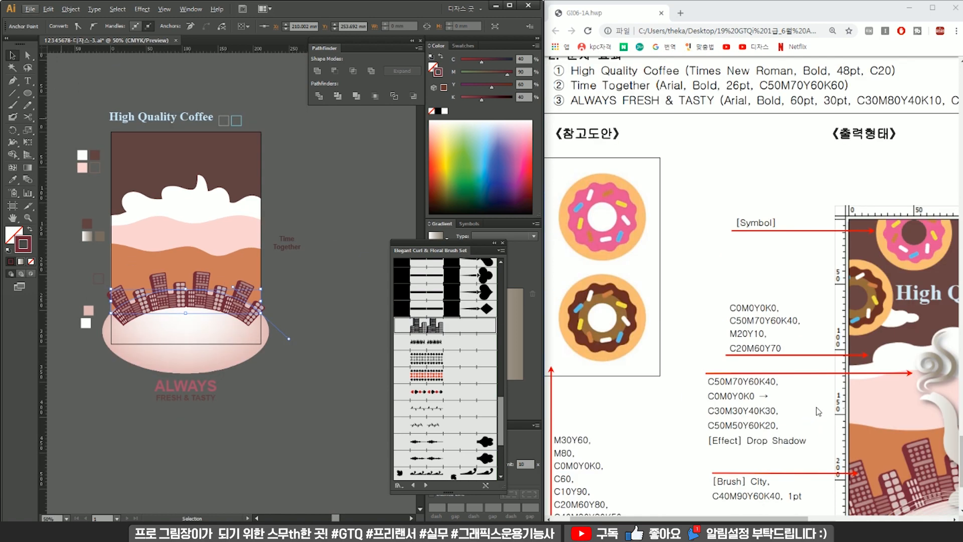
left_click_drag(643, 519, 776, 519)
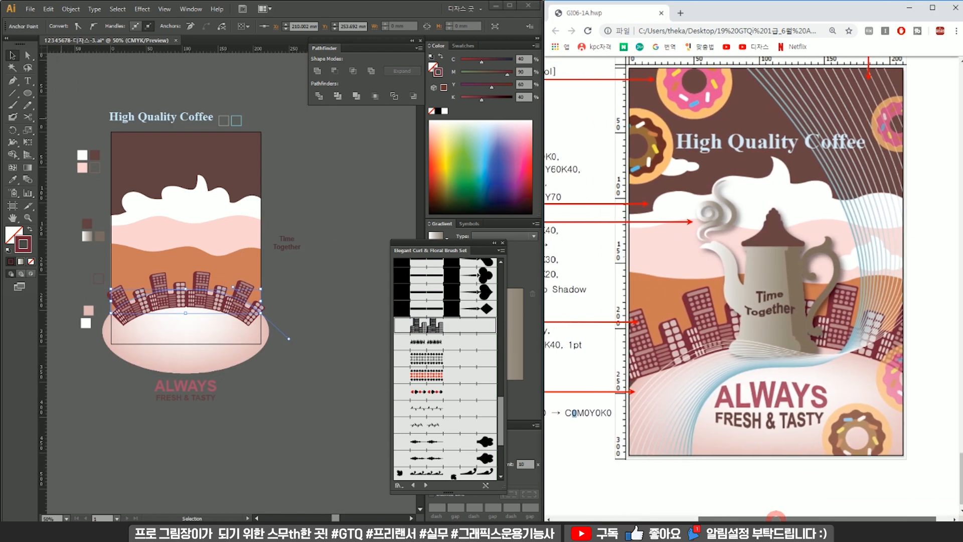
scroll(855, 384, "up", 1)
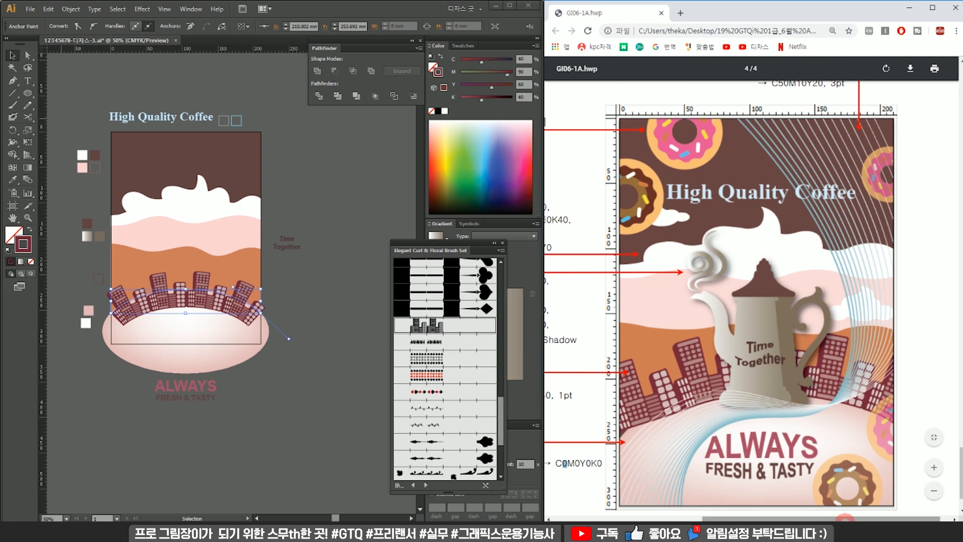
Step: Raise the City-brush skyline so the buildings stand along the hill's upper edge, then close the brush library and deselect
scroll(223, 300, "up", 1)
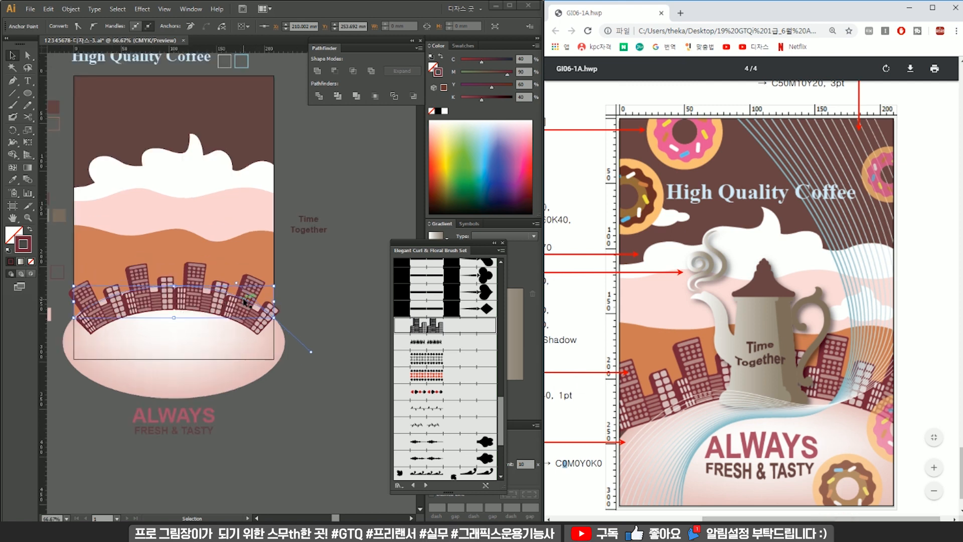
left_click_drag(243, 301, 252, 288)
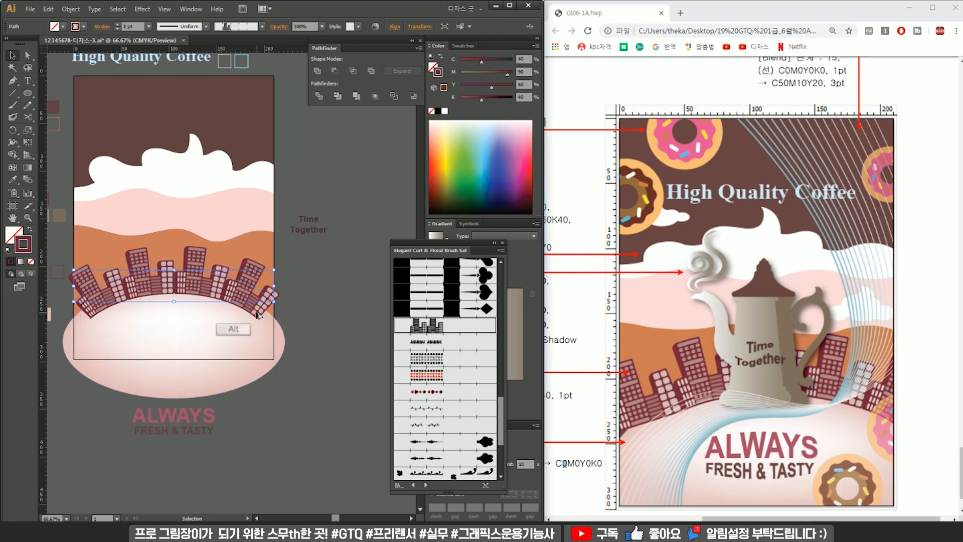
key("ctrl+equal")
key("ctrl+equal")
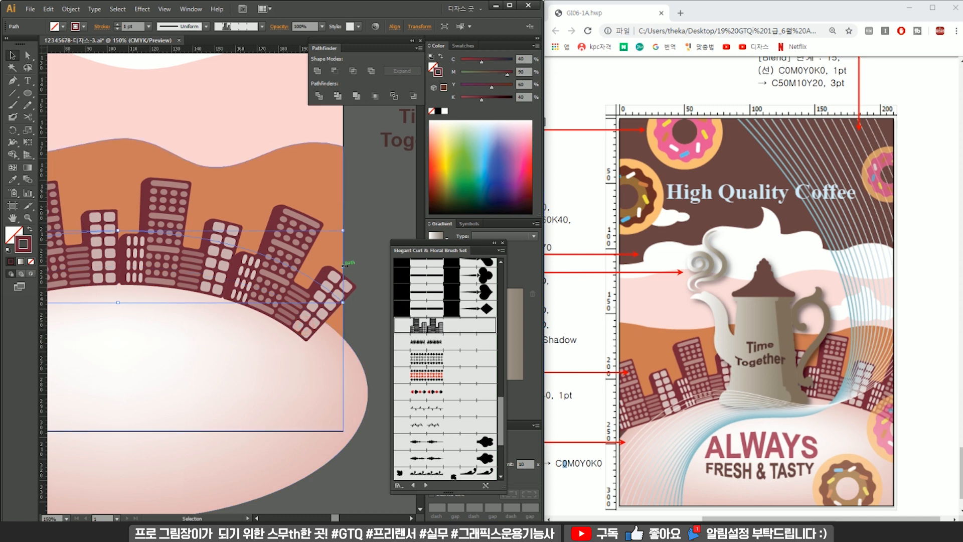
scroll(357, 275, "down", 3)
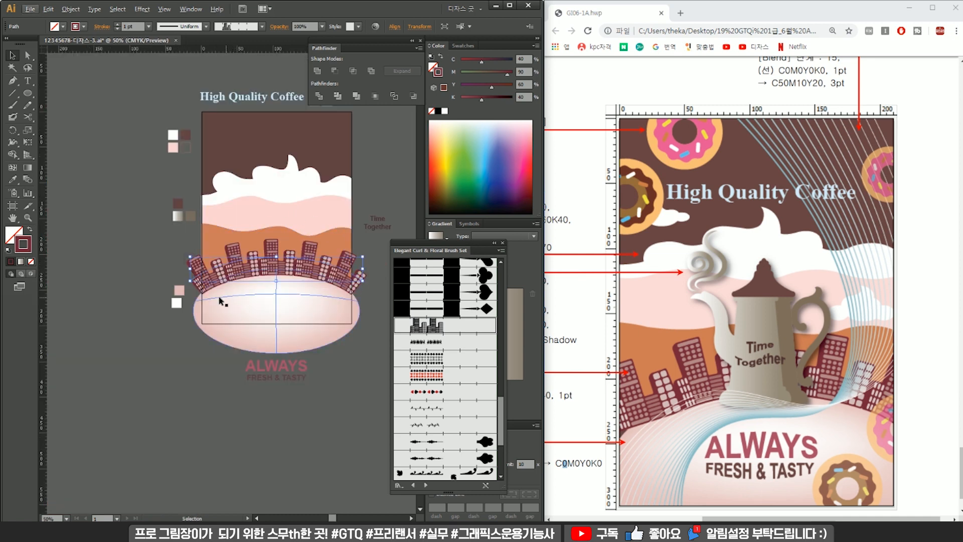
left_click(503, 242)
left_click(395, 226)
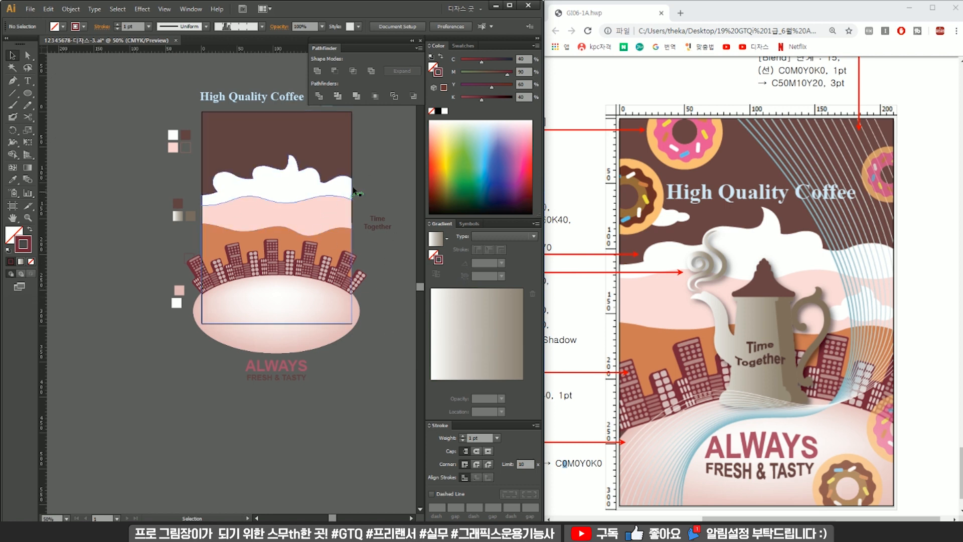
left_click(278, 366)
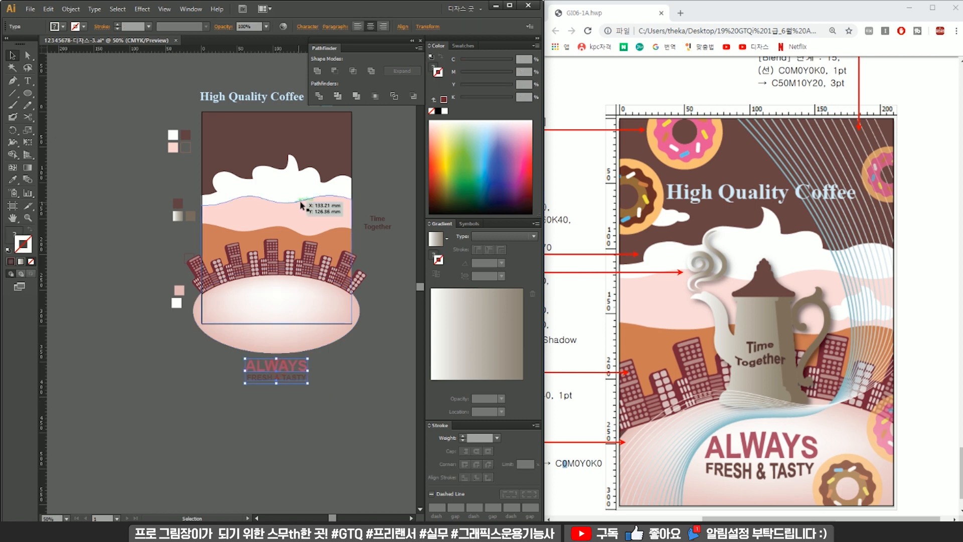
left_click_drag(284, 147, 267, 169)
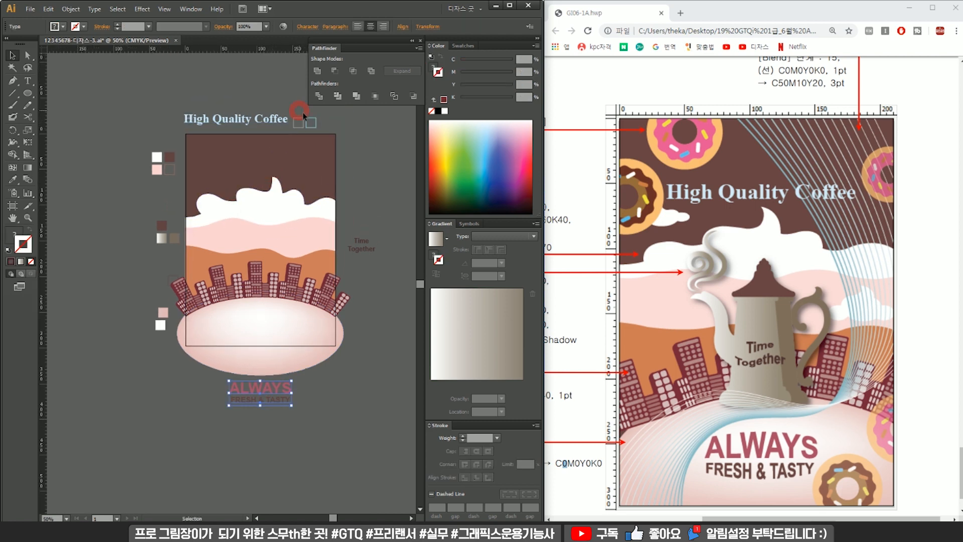
left_click_drag(298, 113, 309, 125)
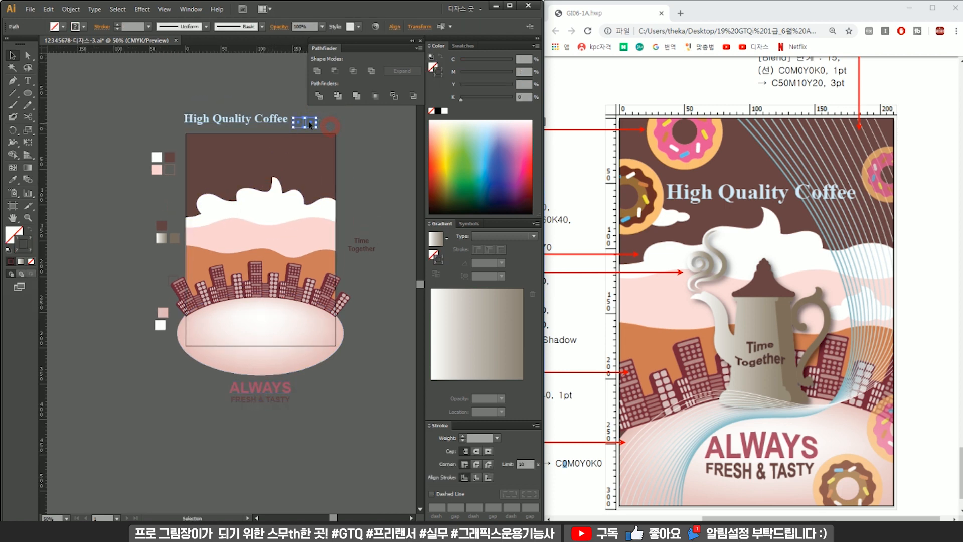
left_click(362, 142)
scroll(336, 144, "up", 1)
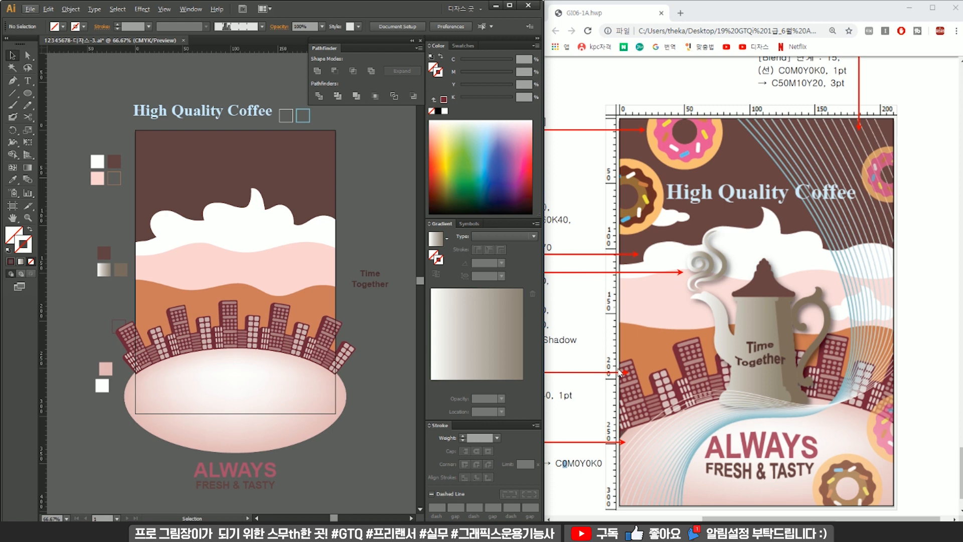
left_click(371, 211)
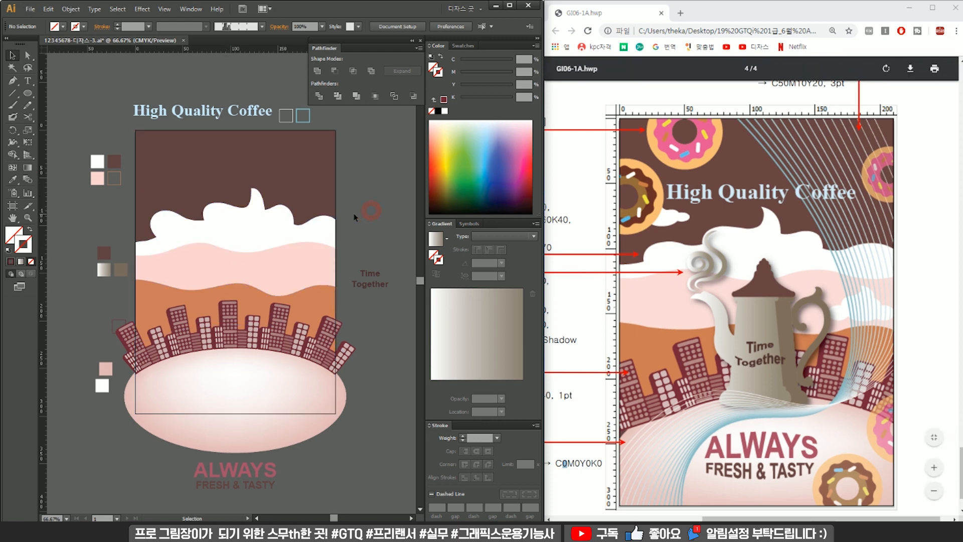
Step: Lock the brown background, the waves, the skyline and the gradient-mesh hill together against selection
key("a")
left_click_drag(344, 193, 150, 429)
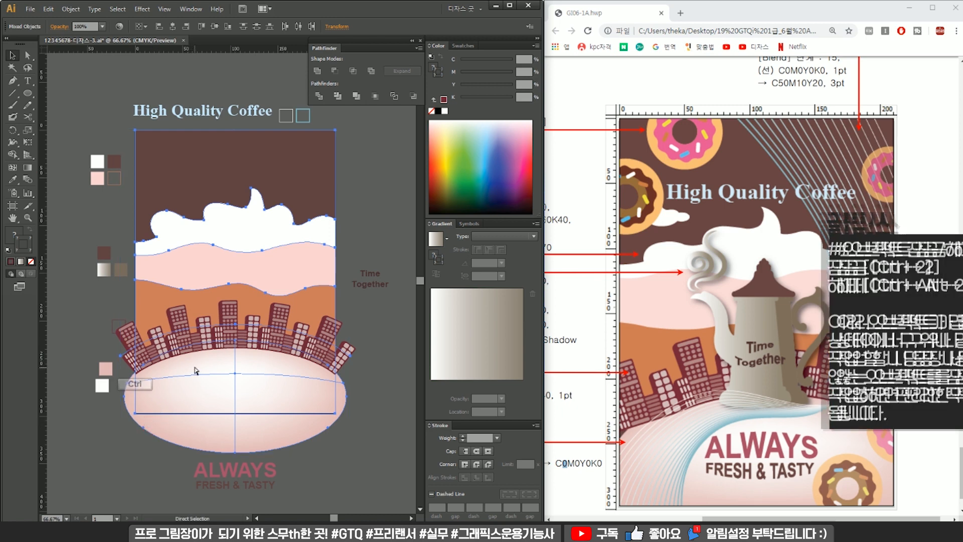
key("ctrl+2")
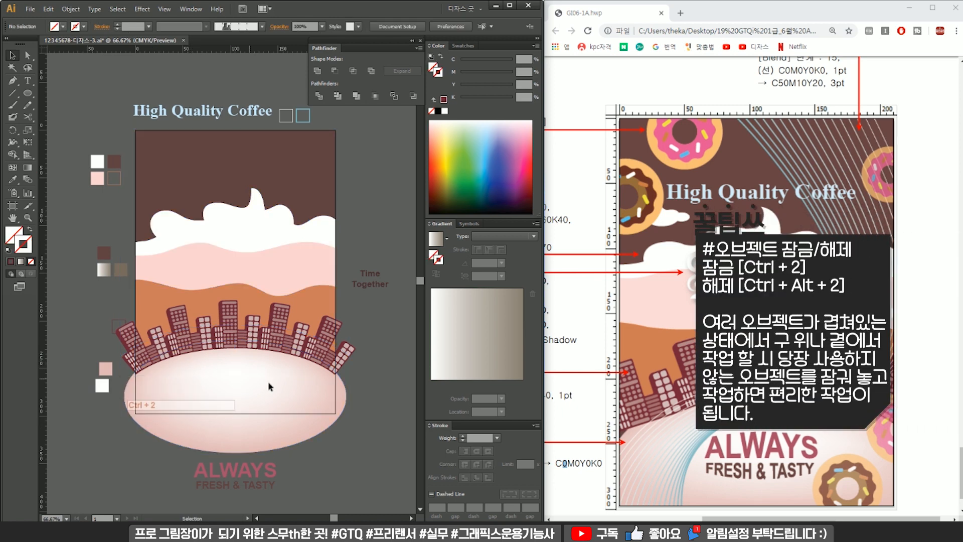
left_click_drag(296, 197, 226, 374)
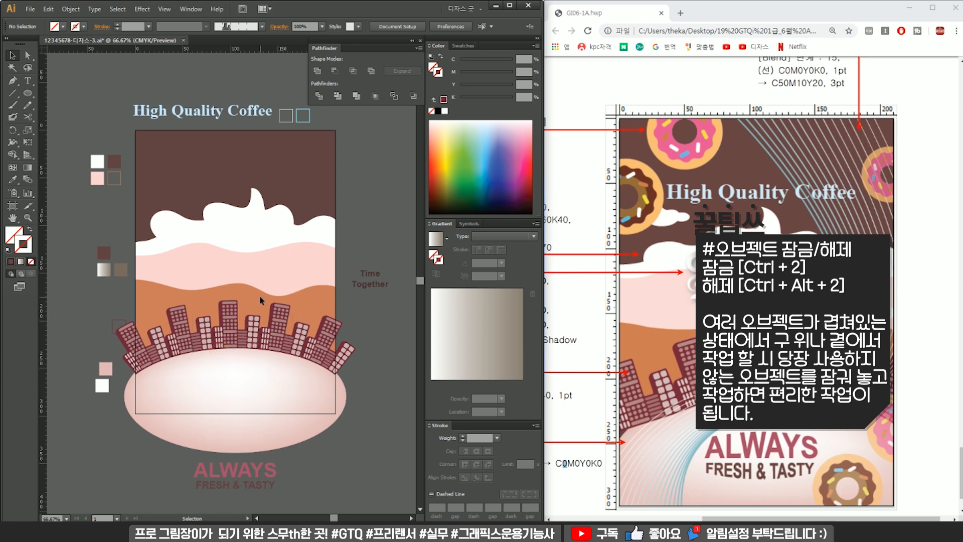
Step: Unlock all the locked background artwork and lock it again
key("ctrl+alt")
key("ctrl+alt+2")
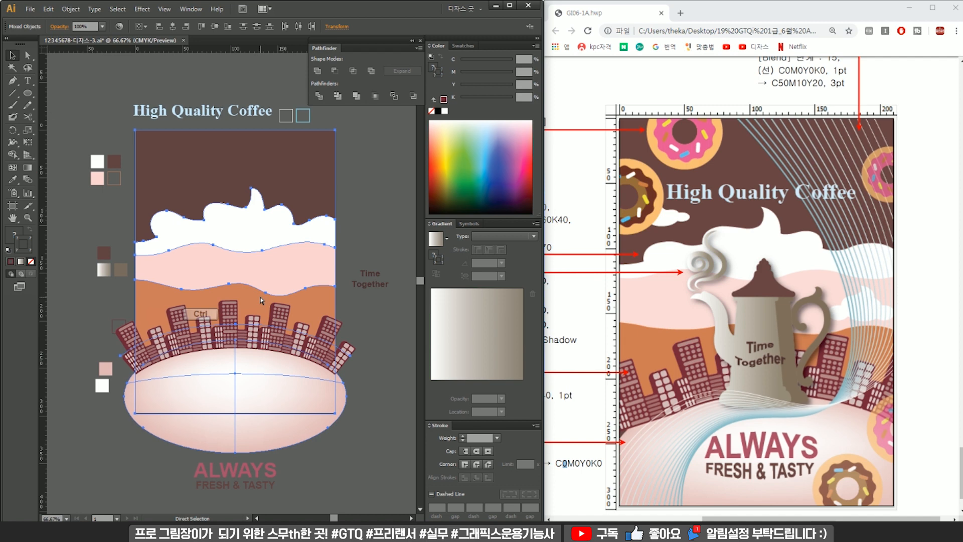
key("ctrl+shift+a")
left_click(214, 298)
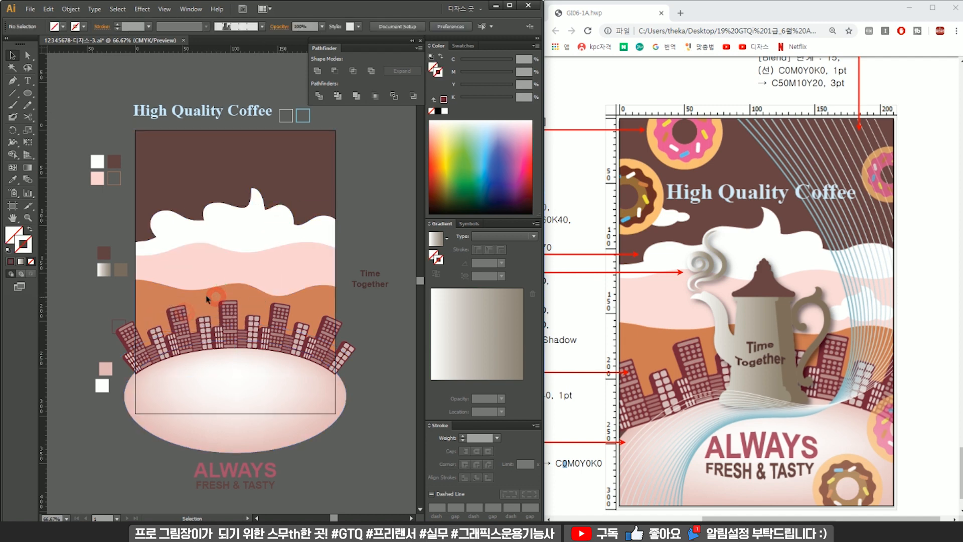
Step: Move the ALWAYS / FRESH & TASTY text from below the artboard onto the upper part of the hill, in front of it
left_click(28, 93)
left_click(85, 119)
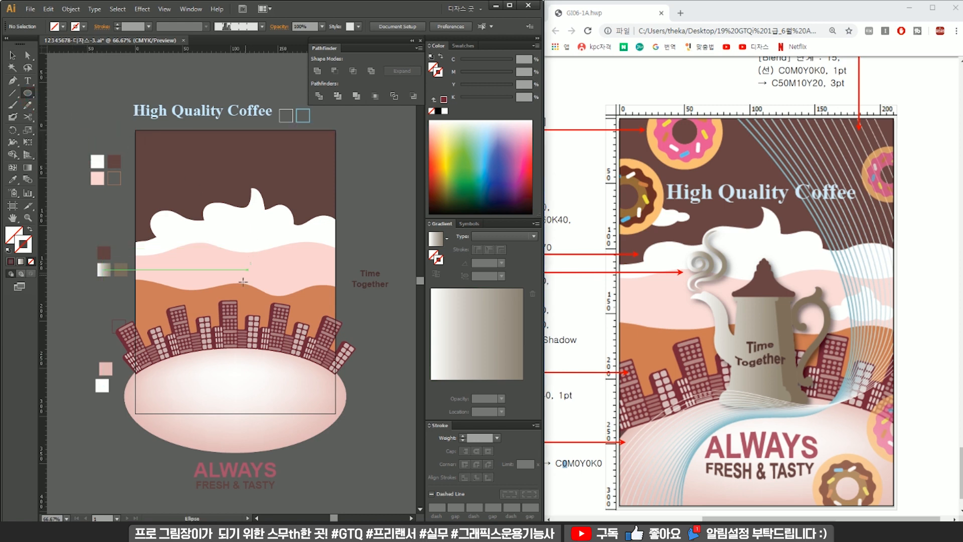
scroll(260, 311, "up", 2)
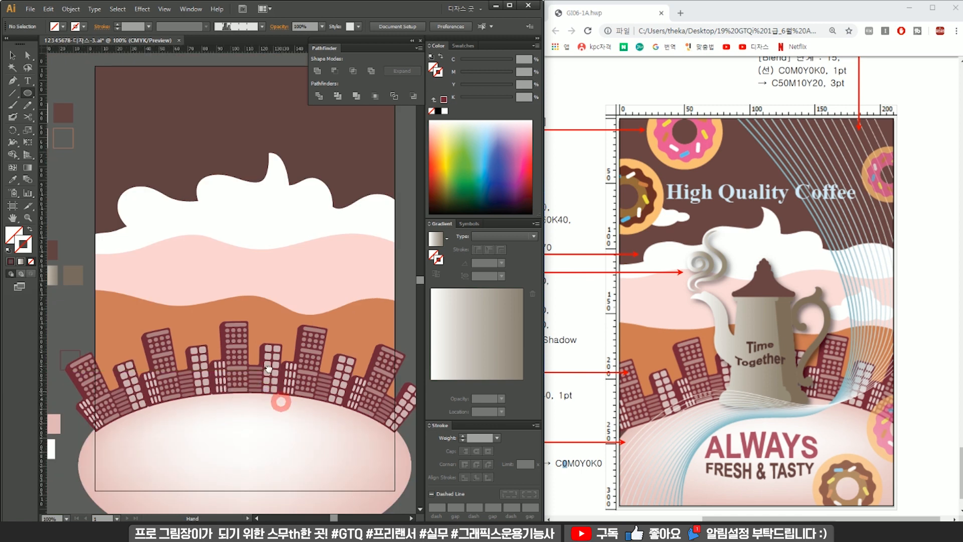
scroll(262, 367, "down", 4)
key("v")
left_click(265, 455)
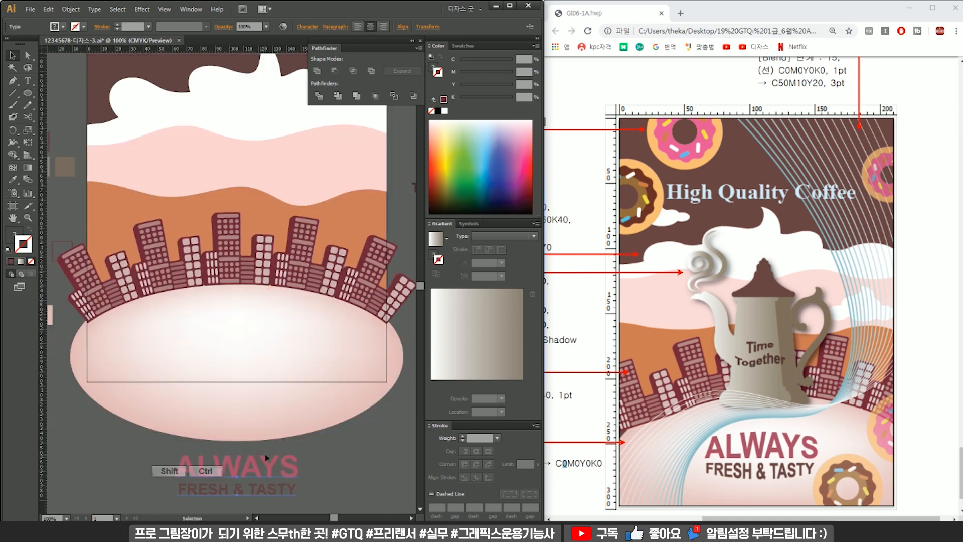
left_click_drag(265, 455, 264, 309)
left_click(380, 480)
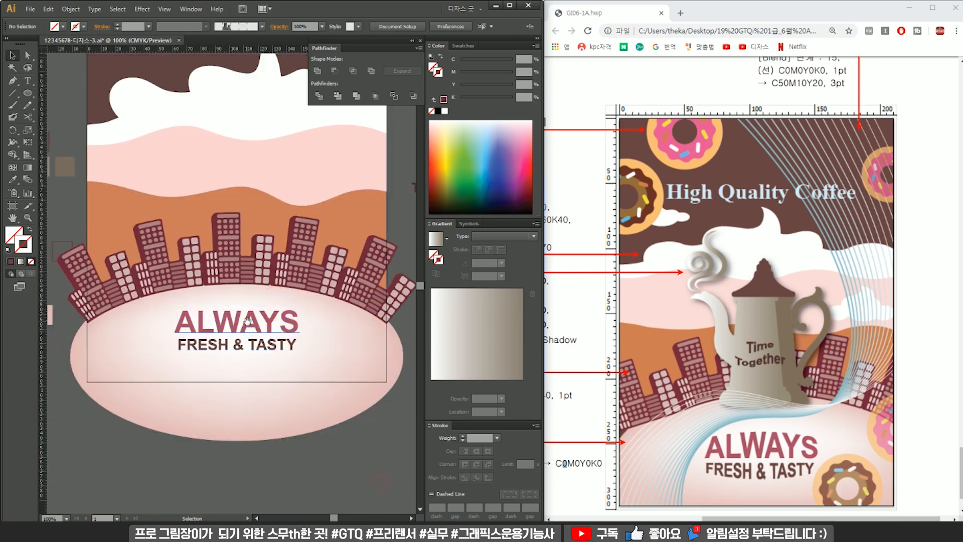
Step: Draw a flat horizontal ellipse just above the ALWAYS text for the pot's base and fill it crimson, C11.76 M100 Y58.43 K1.57, without stroke
scroll(273, 405, "up", 2)
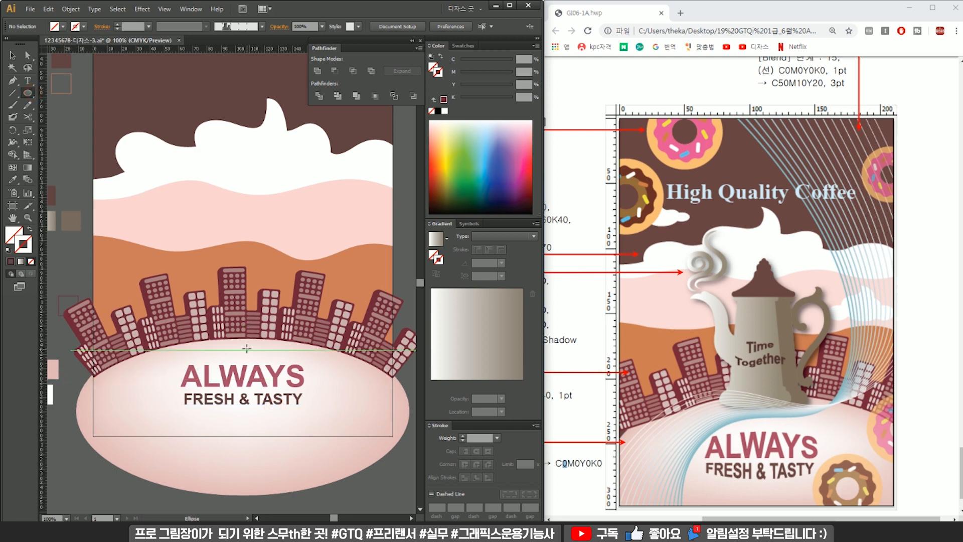
left_click_drag(242, 347, 297, 336)
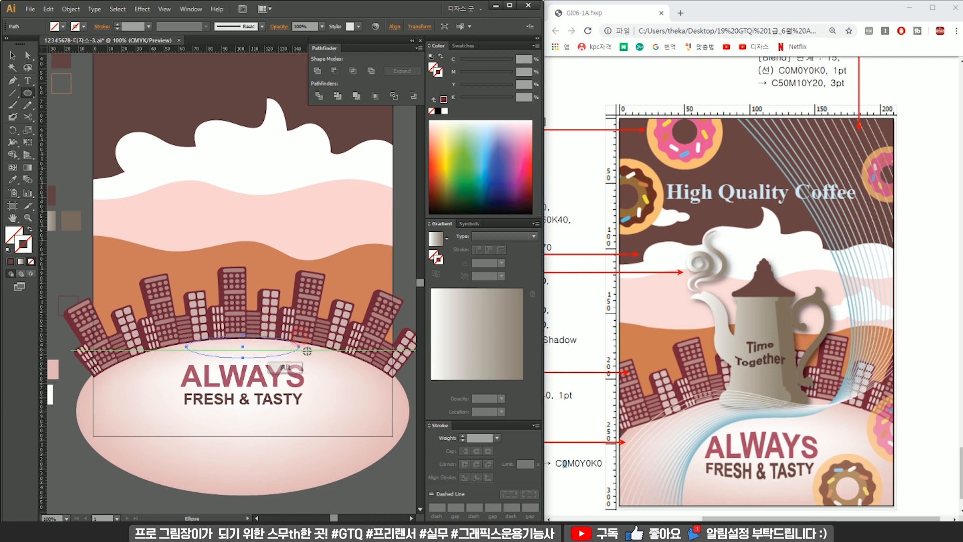
key("i")
left_click(520, 144)
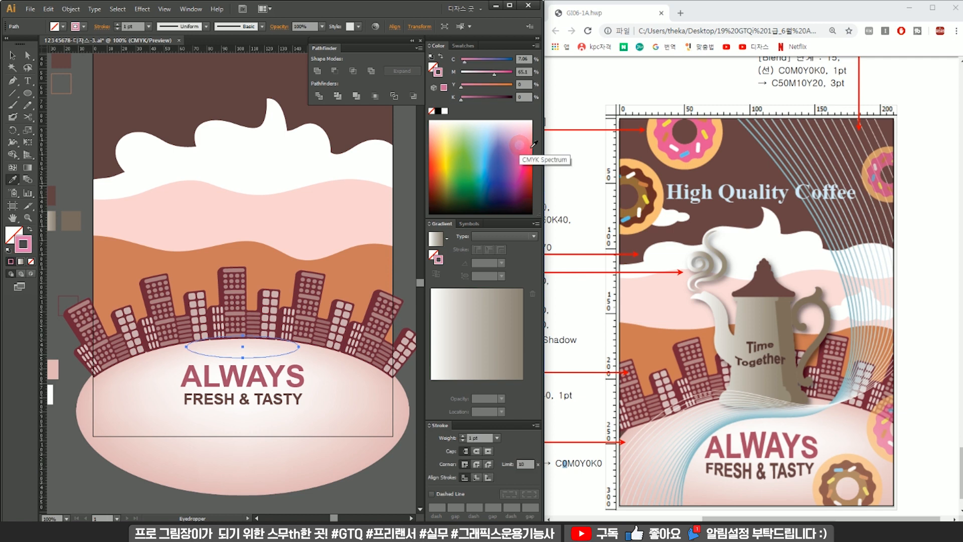
left_click(30, 230)
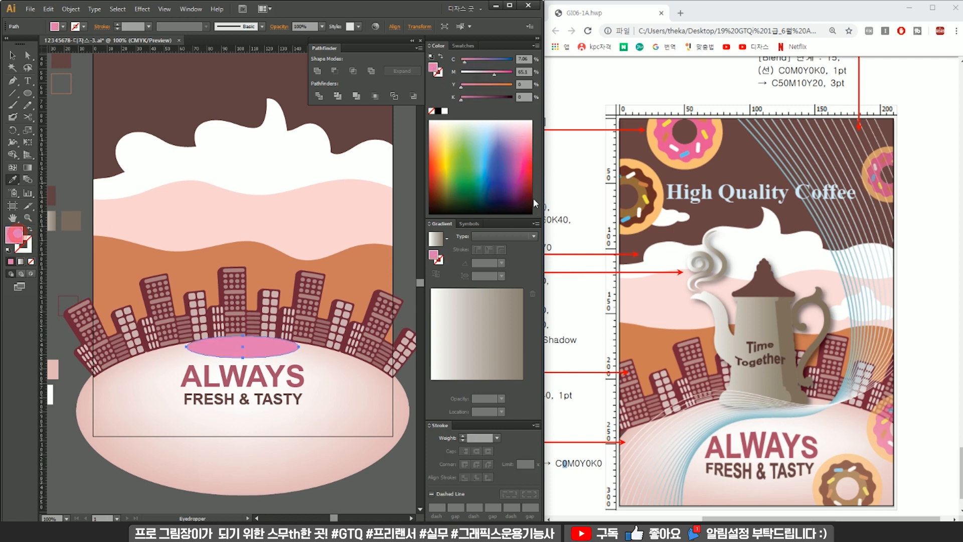
left_click(531, 212)
left_click(528, 171)
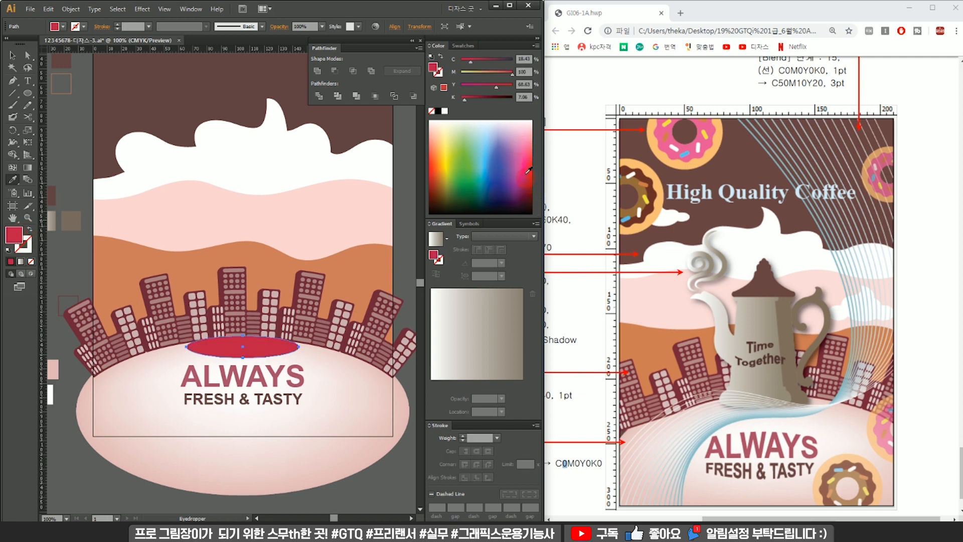
key("v")
left_click(335, 386)
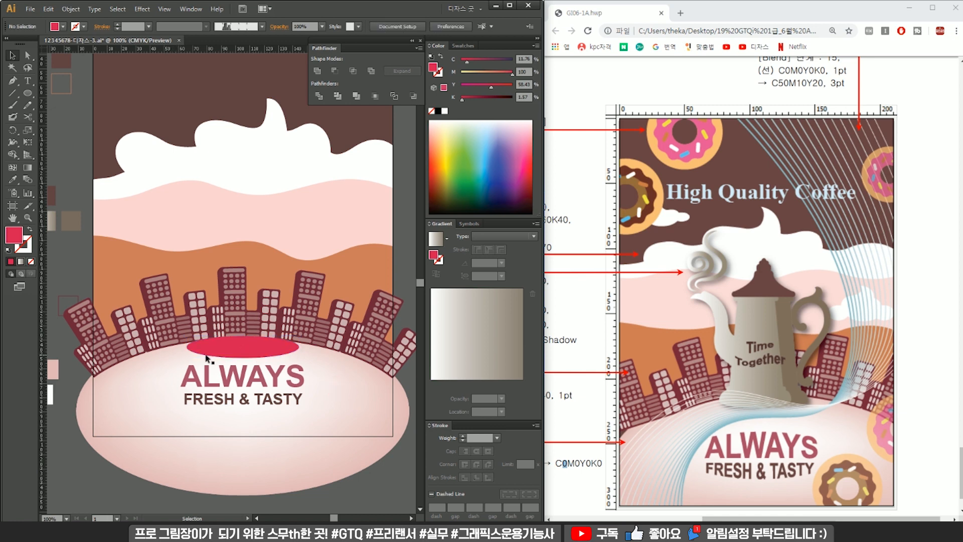
Step: Start the pot's left outline with the Pen tool at the base ellipse's left end, curving up into the flared foot
scroll(206, 357, "up", 1)
left_click(266, 341)
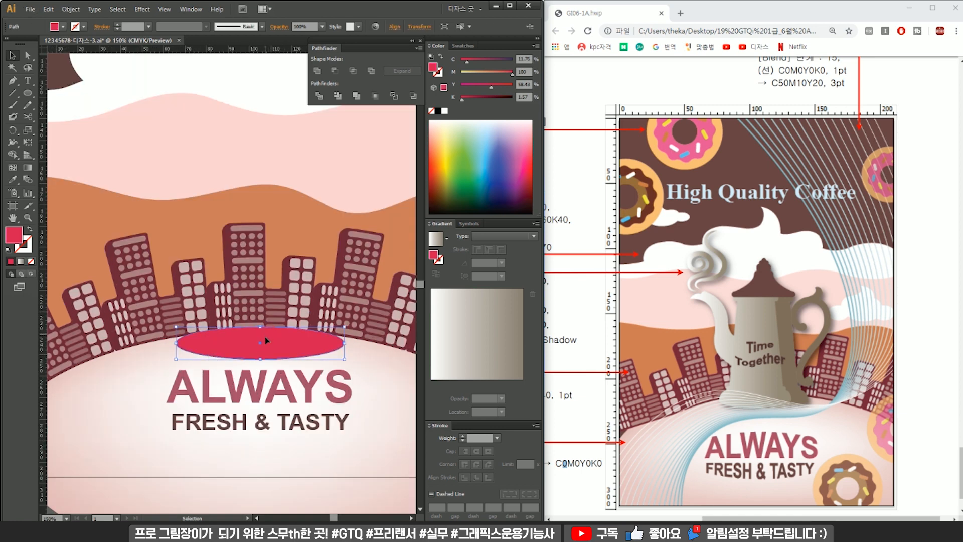
key("p")
left_click(157, 362, "ctrl")
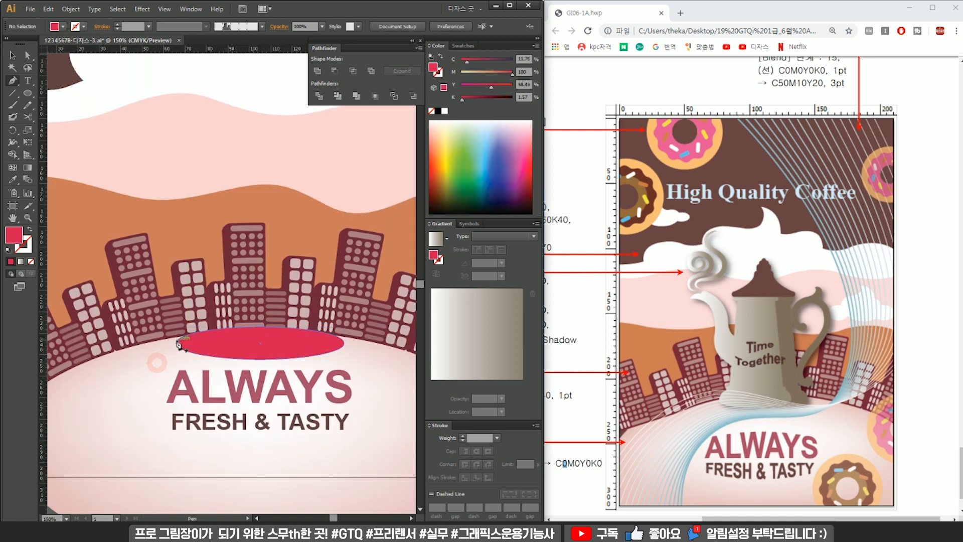
left_click_drag(176, 343, 187, 326)
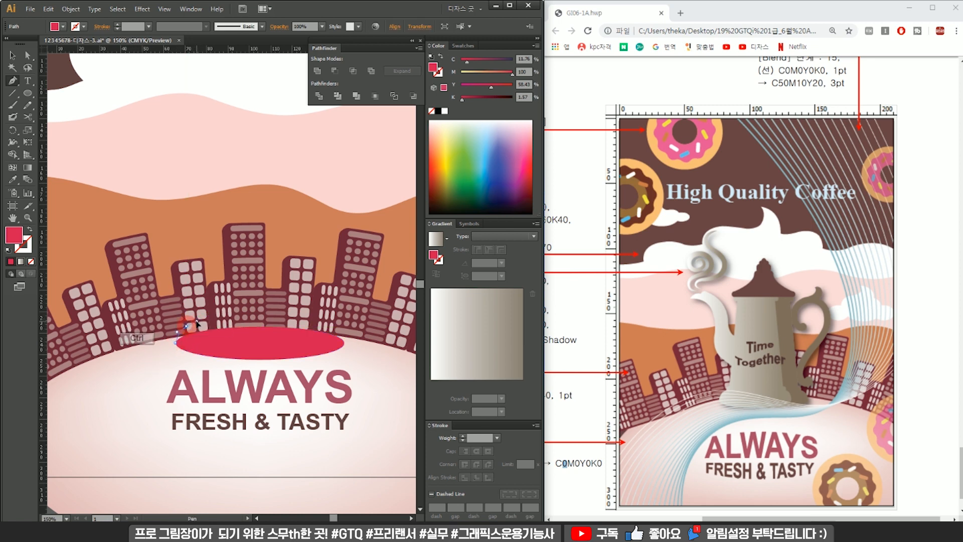
left_click(190, 325, "ctrl")
left_click_drag(191, 325, 194, 320)
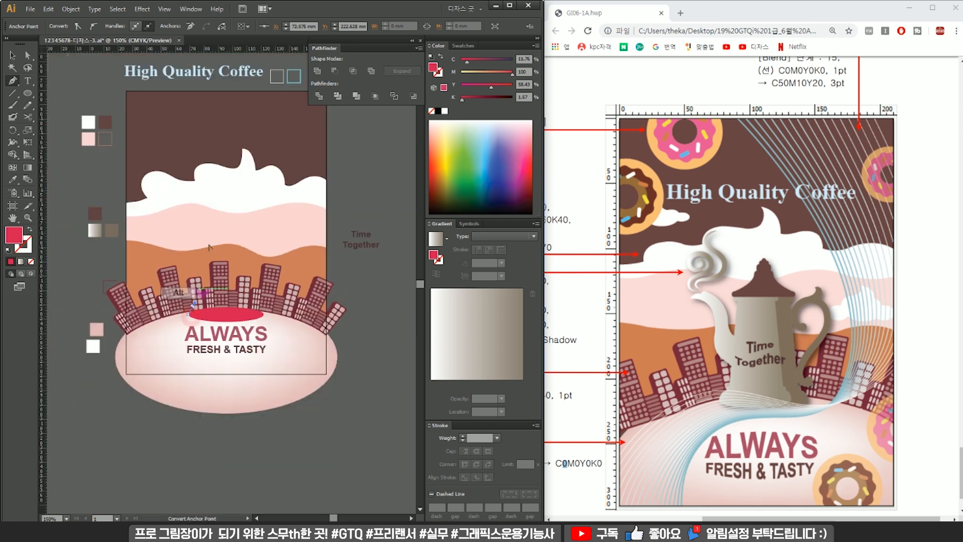
Step: Continue the pot outline up its left side, straight across to the centre axis and down to the base ellipse's centre
scroll(192, 319, "down", 2)
left_click_drag(203, 230, 202, 223)
scroll(202, 228, "up", 3)
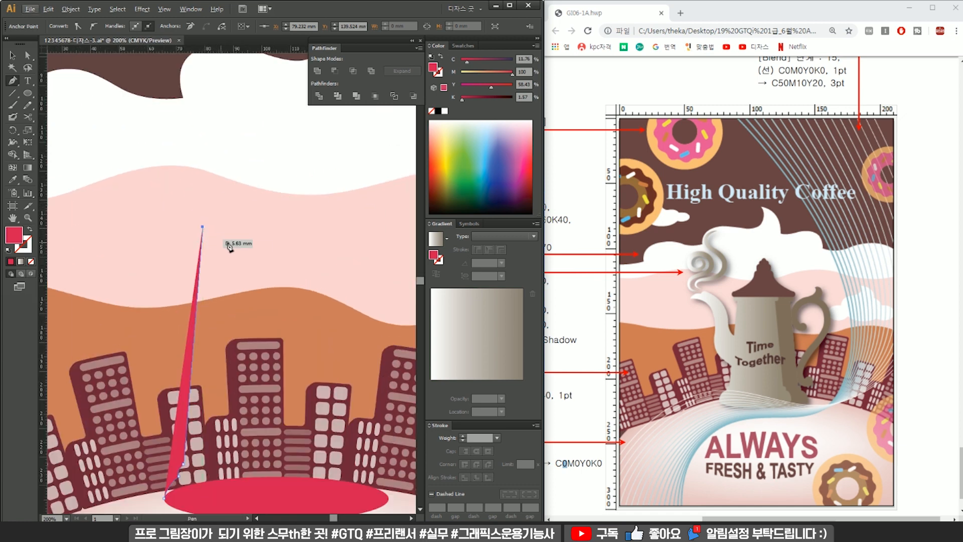
scroll(230, 243, "down", 1)
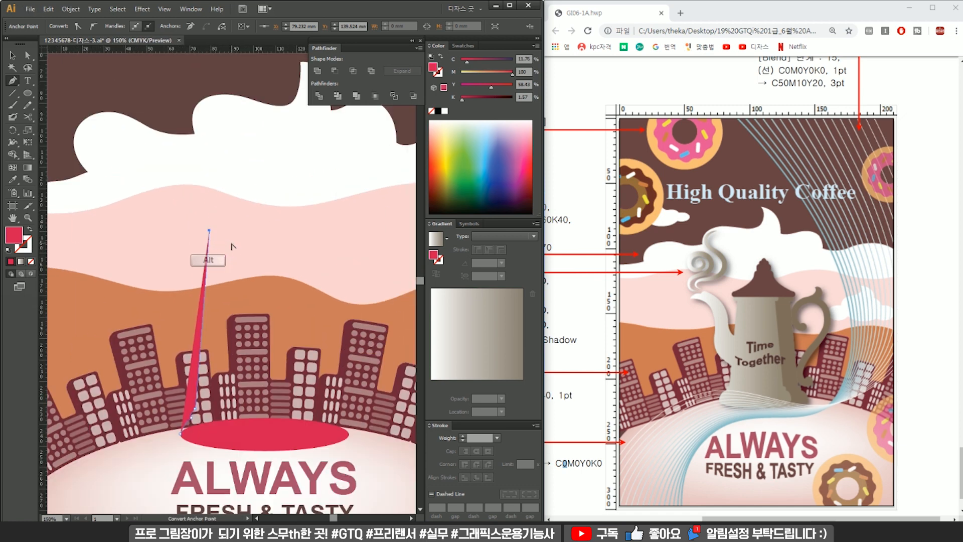
left_click(266, 231, "shift")
left_click(265, 433)
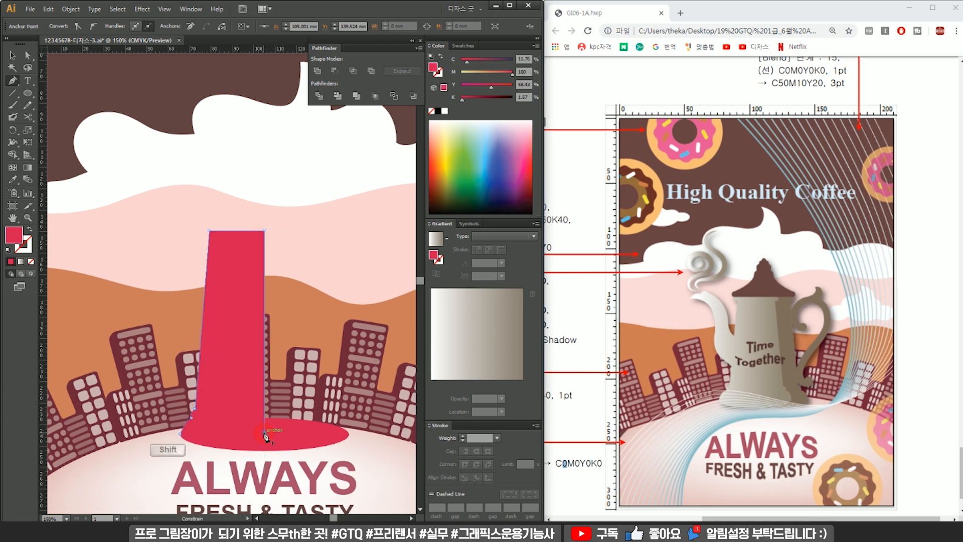
key("v")
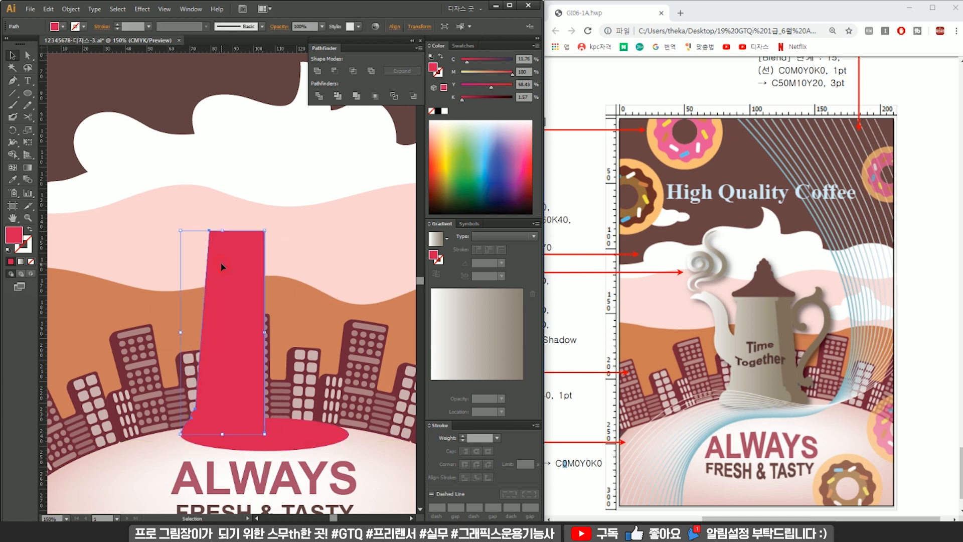
Step: Draw a thin horizontal rounded rectangle across the top of the pot body as its rim and place a copy above it
left_click_drag(34, 98, 107, 106)
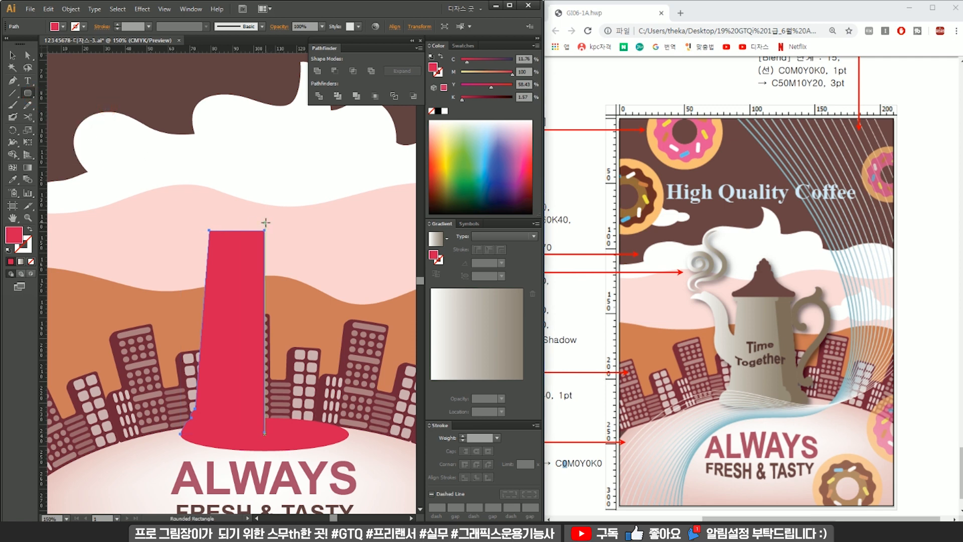
left_click_drag(264, 225, 331, 195)
scroll(276, 251, "up", 2)
key("v")
scroll(336, 221, "down", 2)
key("a")
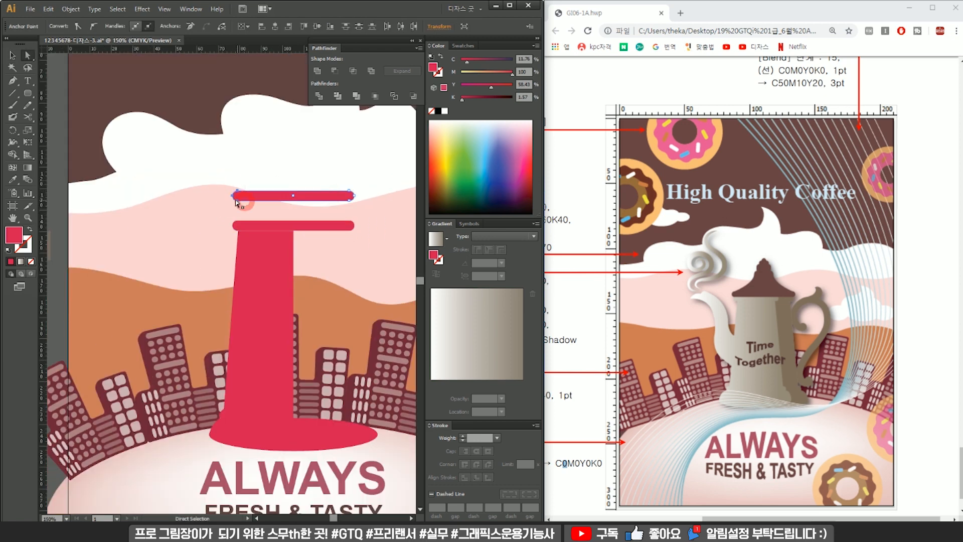
Step: Widen the upper rounded bar slightly and stack the two bars directly against each other above the pot body
left_click_drag(235, 202, 232, 202)
key("v")
left_click(321, 195)
left_click_drag(320, 196, 321, 226)
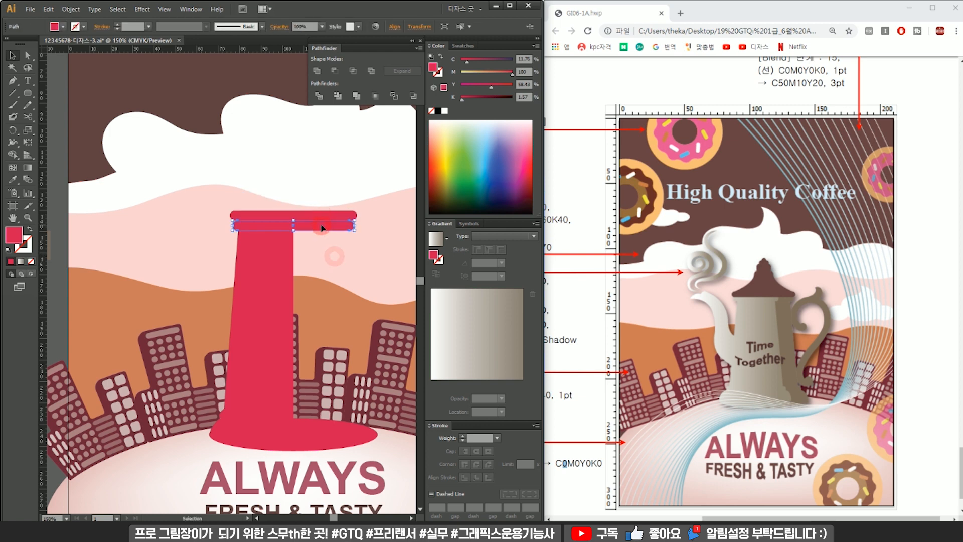
Step: Draw the lid's curved left slope with the Pen tool, starting from the upper bar's left end
key("p")
scroll(275, 193, "up", 2)
left_click_drag(192, 236, 177, 273)
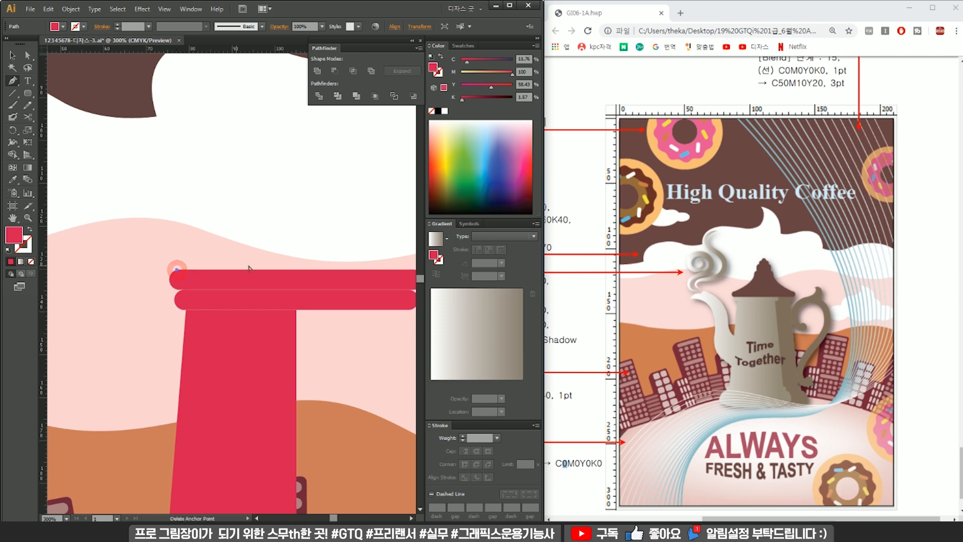
scroll(250, 269, "down", 1)
scroll(246, 259, "up", 2)
left_click_drag(241, 244, 252, 203)
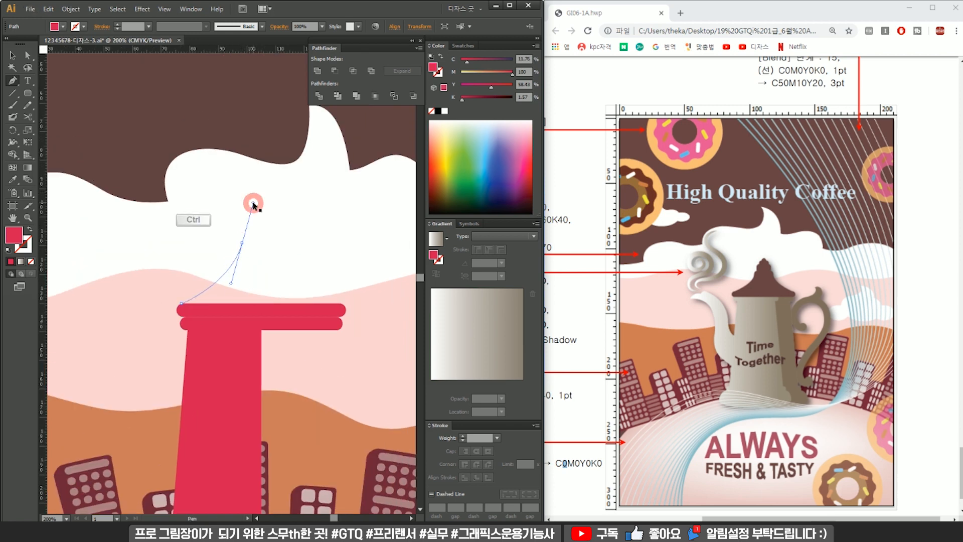
left_click(248, 237)
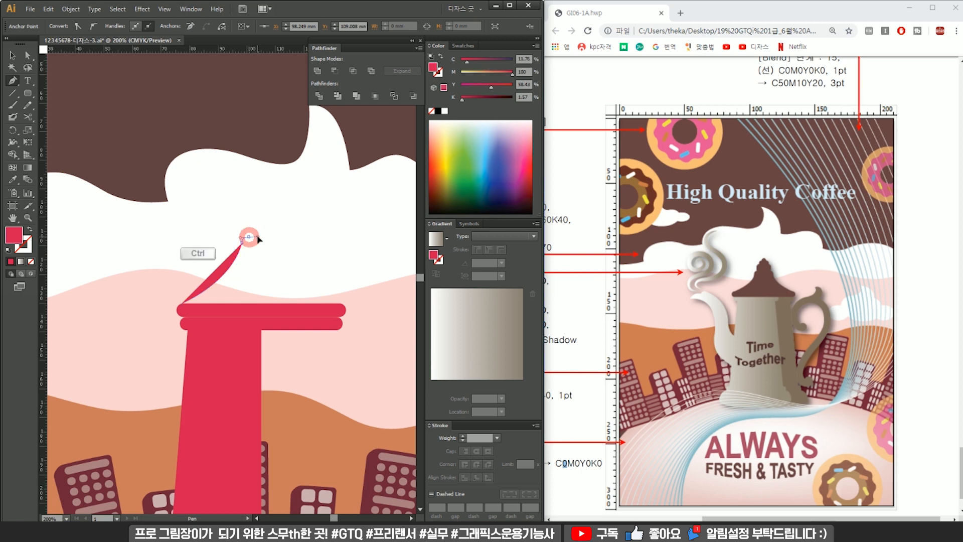
Step: Continue the lid outline through the stepped, bulging knob up to its tip and close the left half along the pot's centreline
left_click_drag(256, 237, 257, 234)
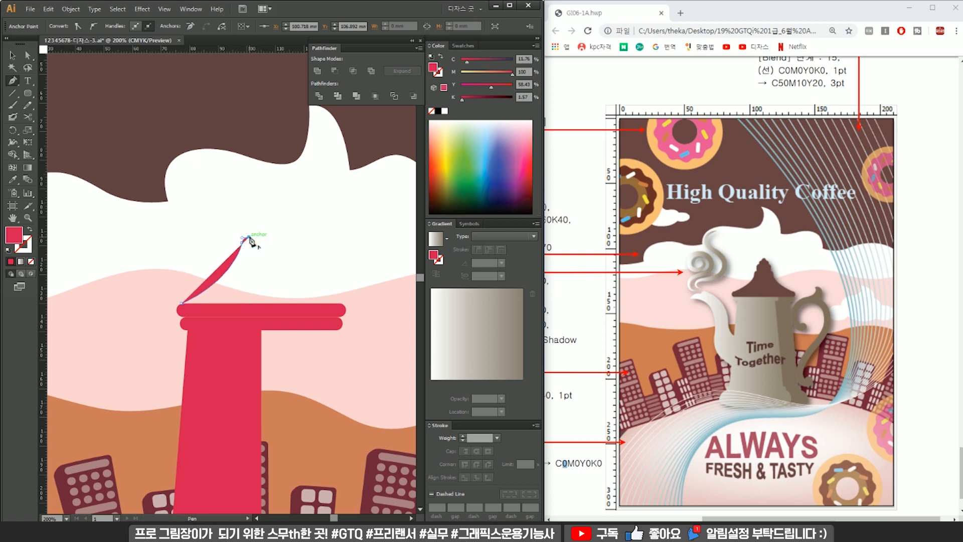
left_click(249, 215)
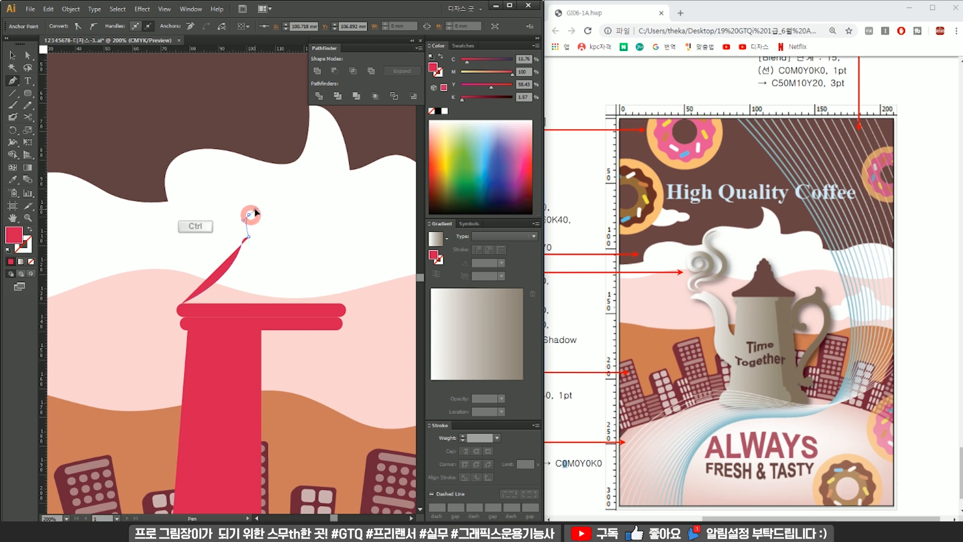
left_click(251, 215, "alt")
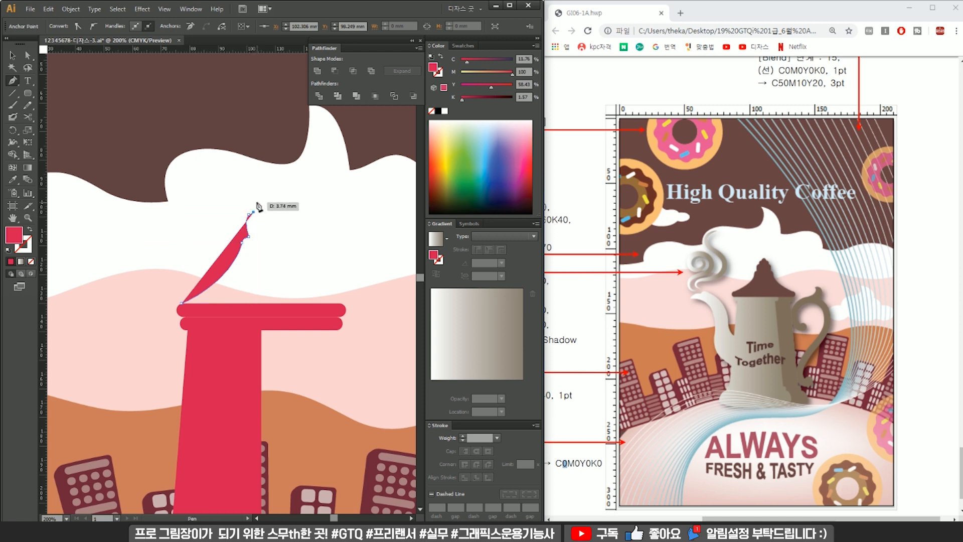
left_click(257, 202, "ctrl")
left_click_drag(261, 200, 261, 193)
left_click(262, 193, "ctrl")
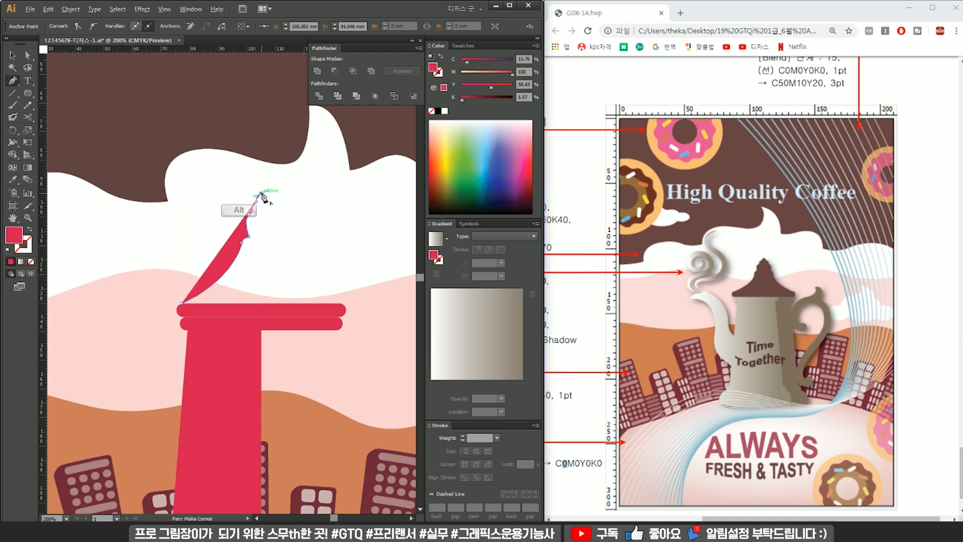
left_click(296, 274, "ctrl")
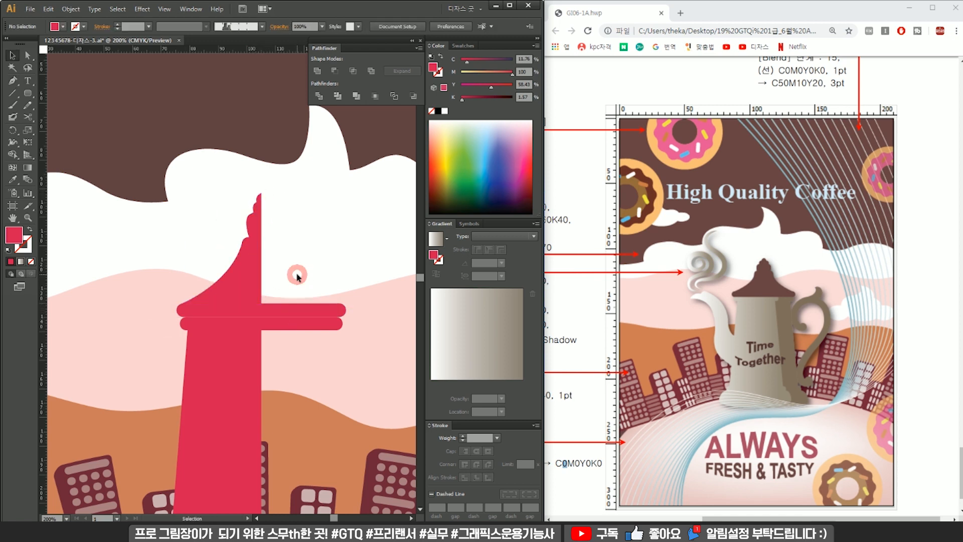
Step: Duplicate the left halves of the lid and body, reflect the copy across the vertical axis, and join it at the centreline
scroll(282, 318, "down", 3)
scroll(280, 318, "up", 1)
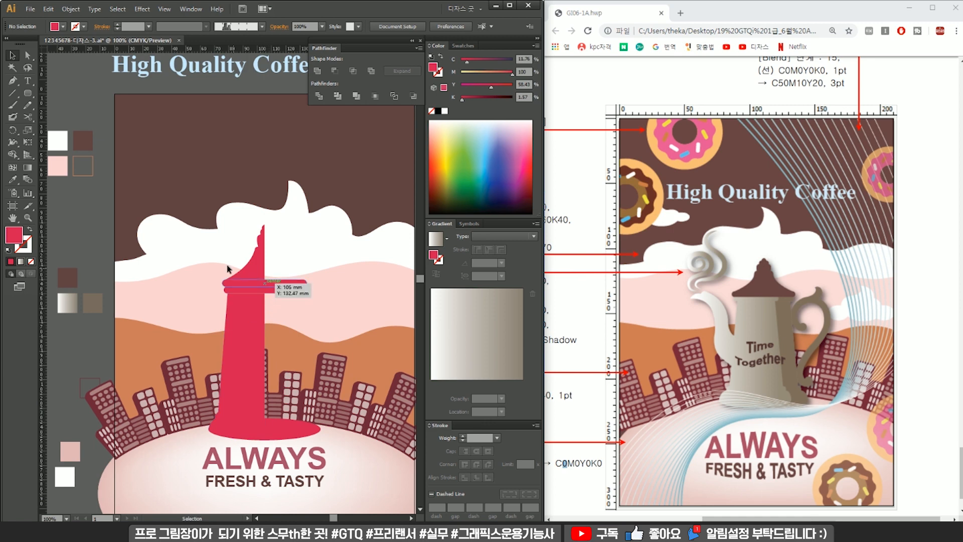
left_click(246, 335)
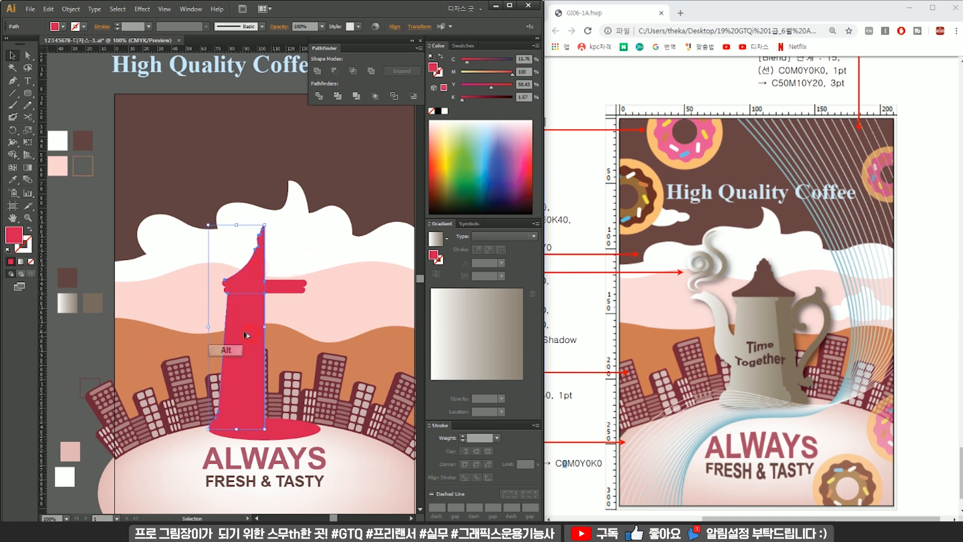
left_click_drag(245, 335, 359, 333)
right_click(359, 333)
left_click(407, 453)
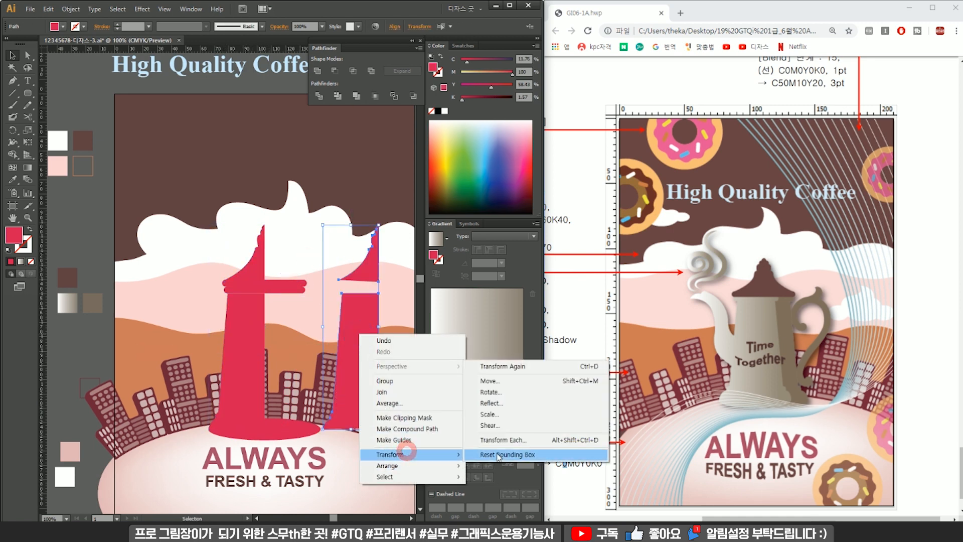
left_click(491, 402)
key("Return")
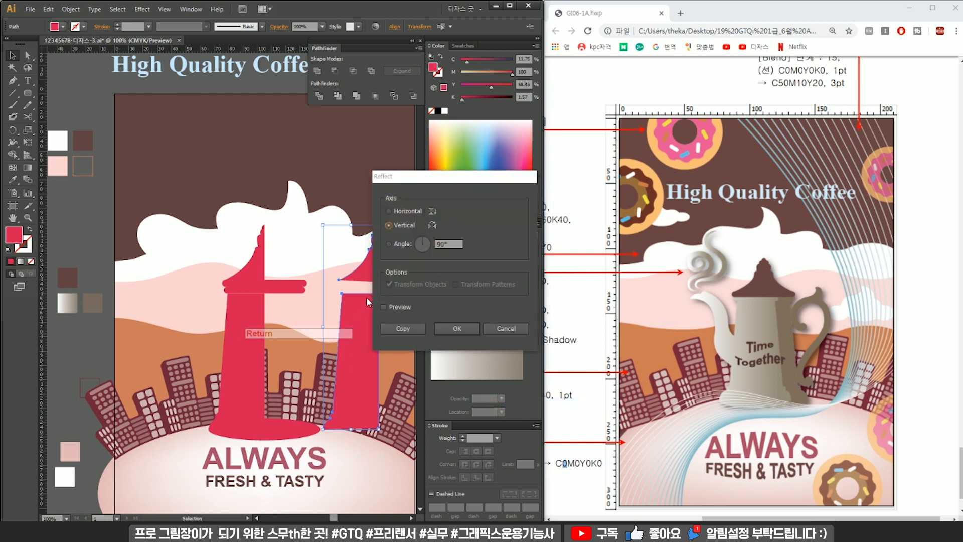
left_click_drag(337, 267, 281, 269)
Step: Try to unite the mirrored lid halves with the upper rounded bar
left_click_drag(223, 263, 261, 274)
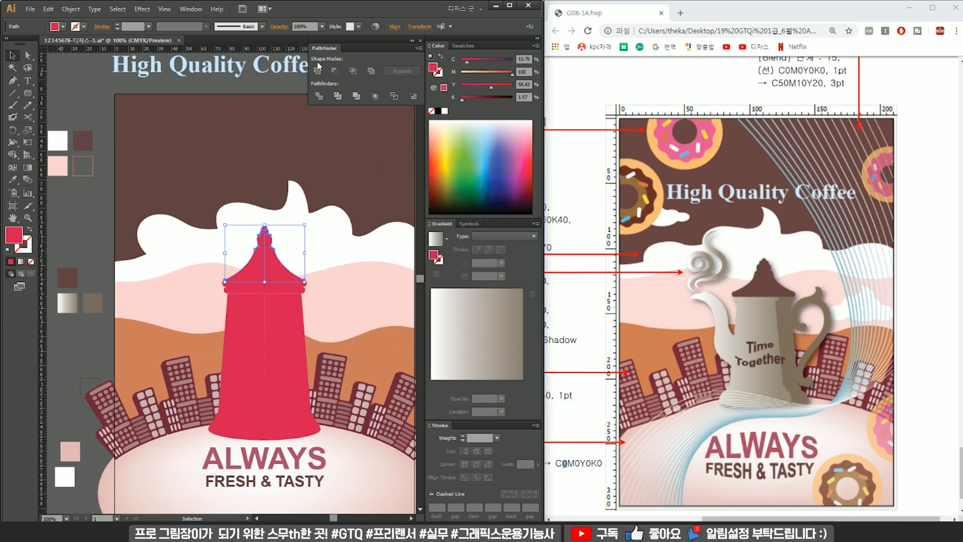
scroll(239, 260, "up", 1)
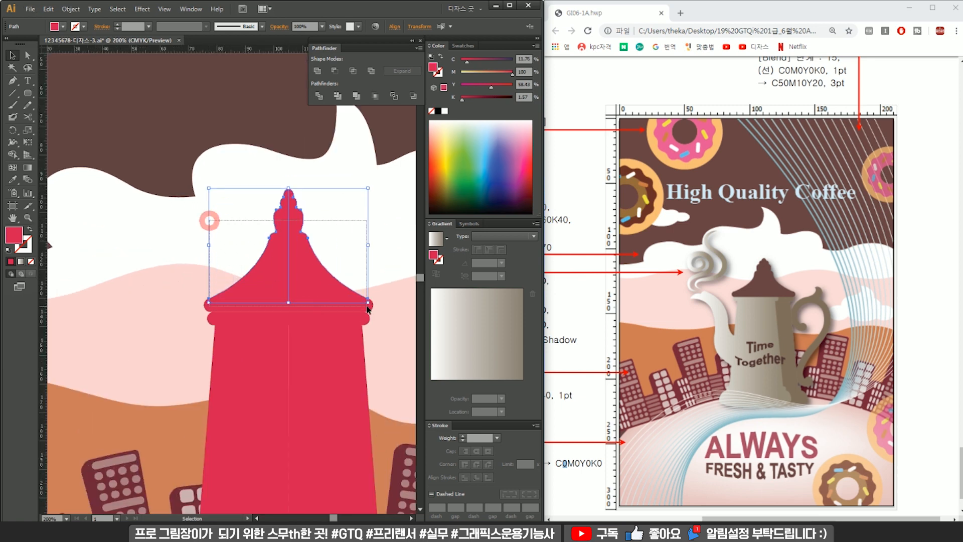
left_click(345, 305, "shift")
left_click(318, 71)
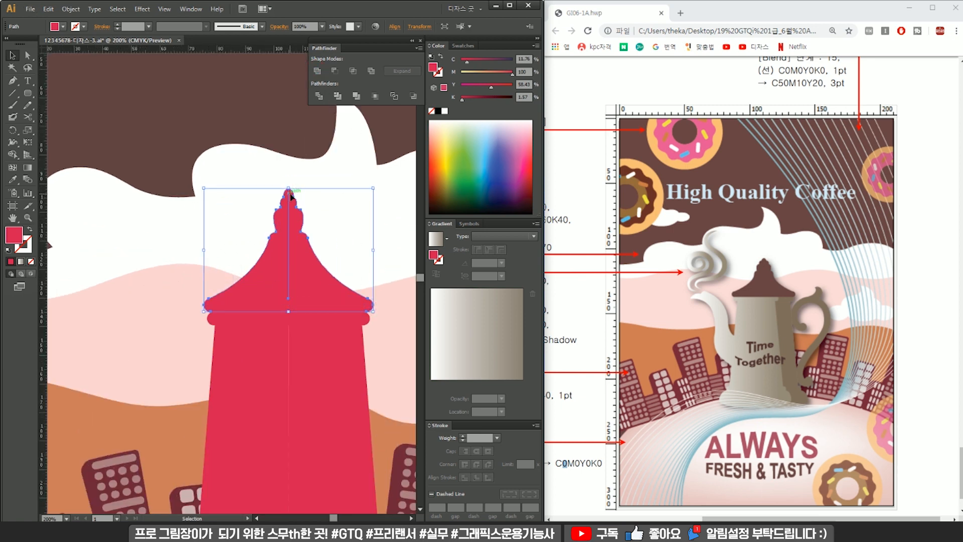
key("ctrl+z")
key("ctrl+z")
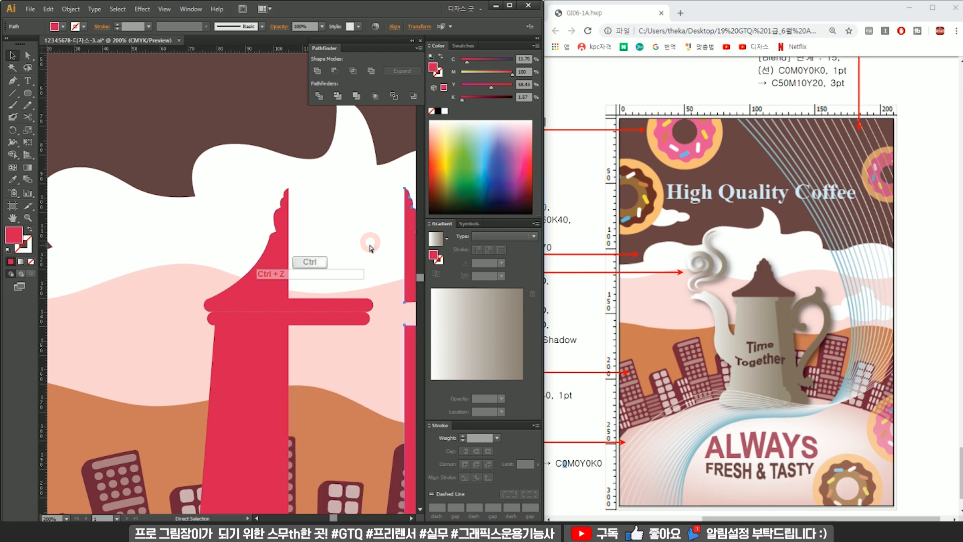
Step: Place the reflected halves flush against the left ones and unite the two lid halves into one shape
scroll(370, 270, "right", 3)
left_click_drag(352, 279, 238, 285)
left_click(296, 243)
left_click_drag(147, 190, 269, 311)
left_click(381, 216)
key("ctrl+a")
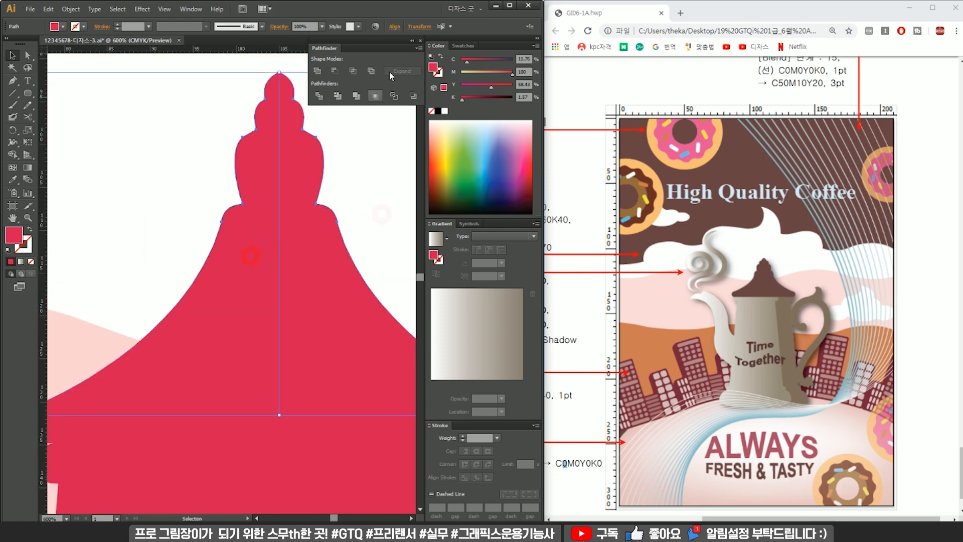
left_click(323, 72)
Step: Unite the lid with the upper rounded bar directly beneath it
scroll(308, 259, "down", 2)
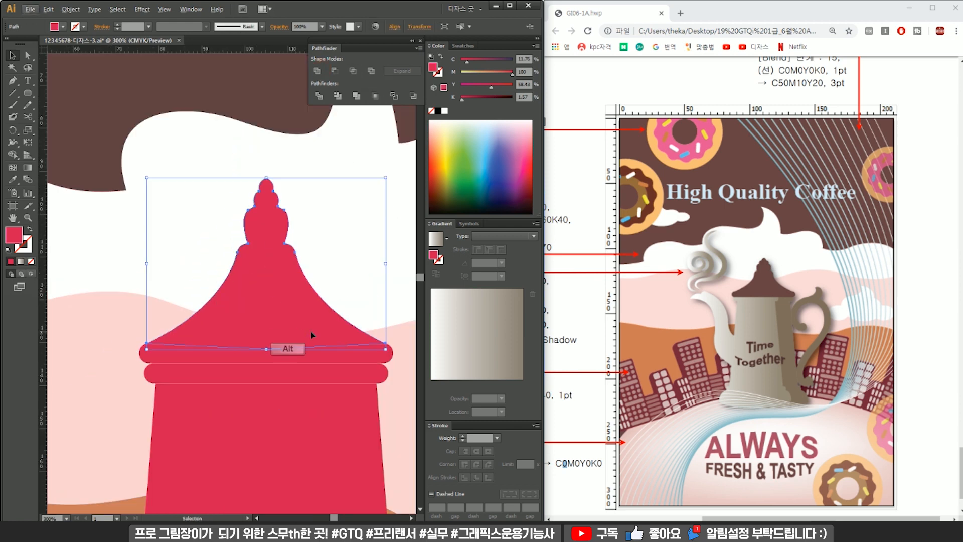
left_click(377, 354, "shift")
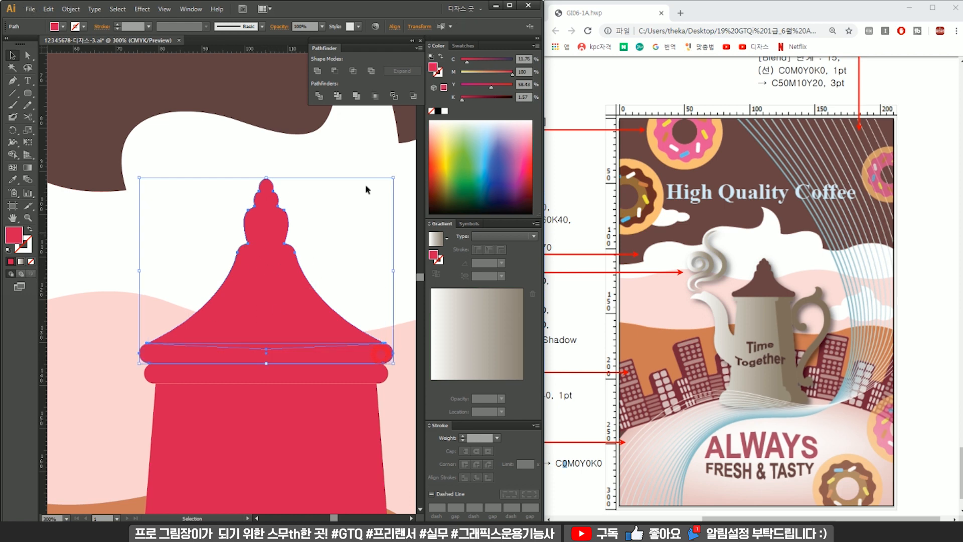
left_click(316, 71)
Step: Unite both body halves, the elliptical base and the lower rounded bar into a single pot body
scroll(311, 359, "down", 2)
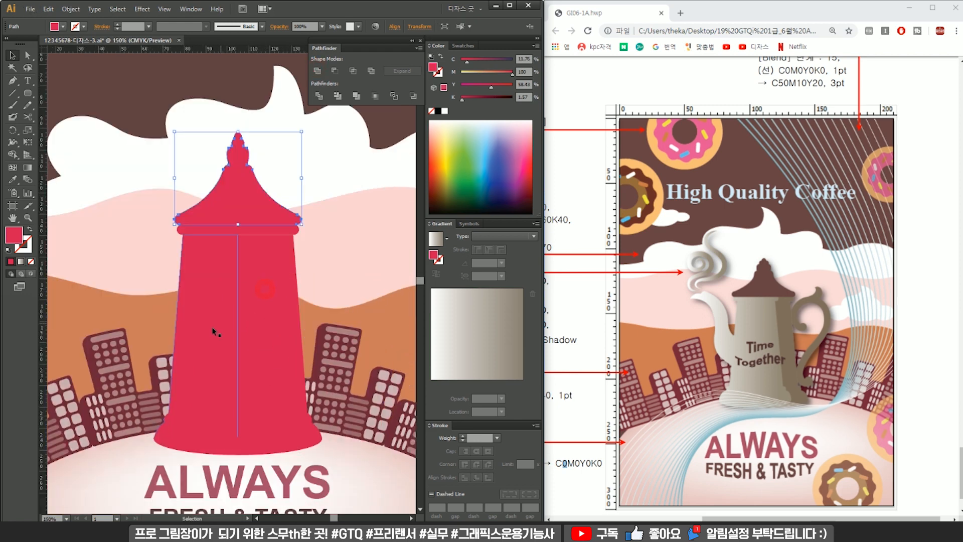
left_click_drag(116, 305, 354, 468)
left_click(331, 325, "shift")
left_click(231, 444, "shift")
left_click(317, 70)
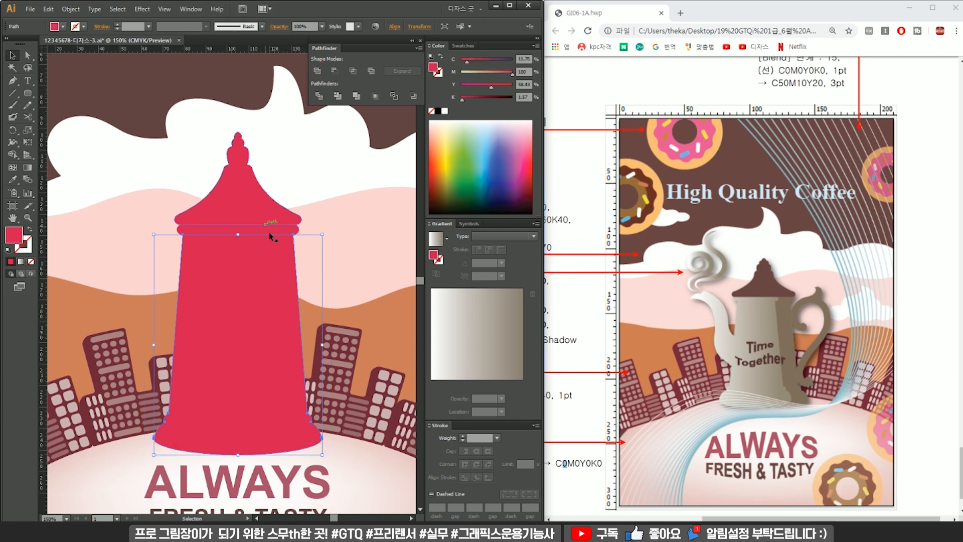
left_click(269, 227, "shift")
left_click(317, 71)
Step: Shorten the lid and pot body together from the top, keeping the base in place
left_click_drag(225, 128, 353, 328)
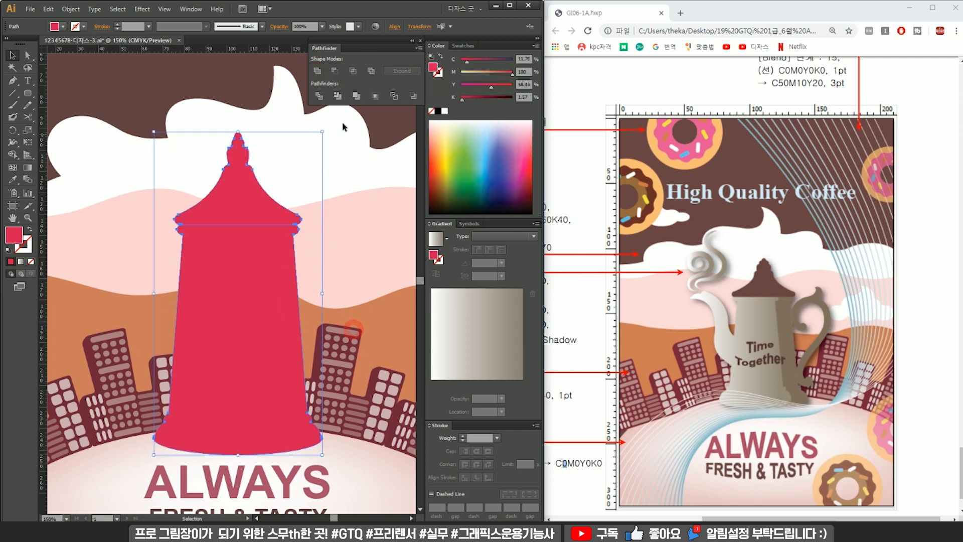
left_click_drag(237, 131, 243, 175)
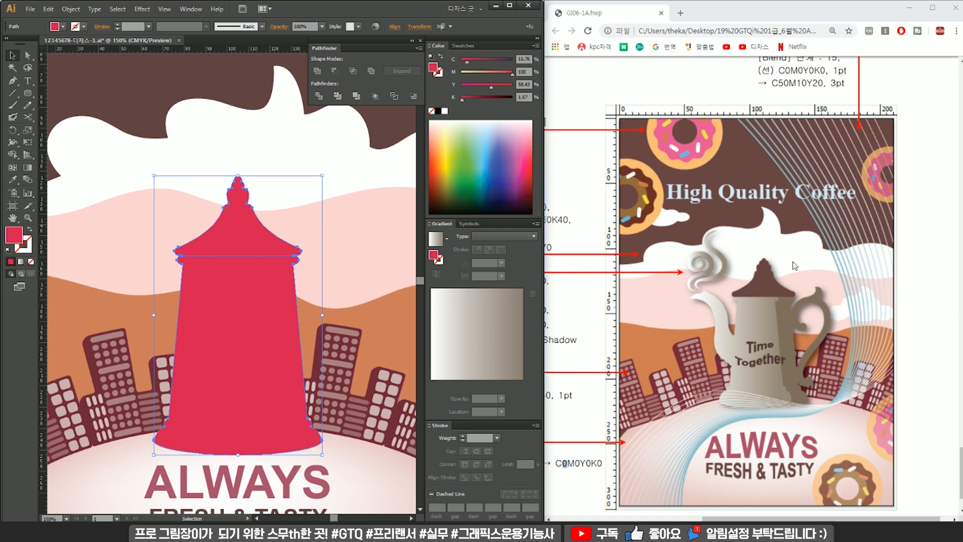
left_click(346, 249)
Step: Narrow the lid and pot body slightly while keeping their height
scroll(346, 249, "down", 2)
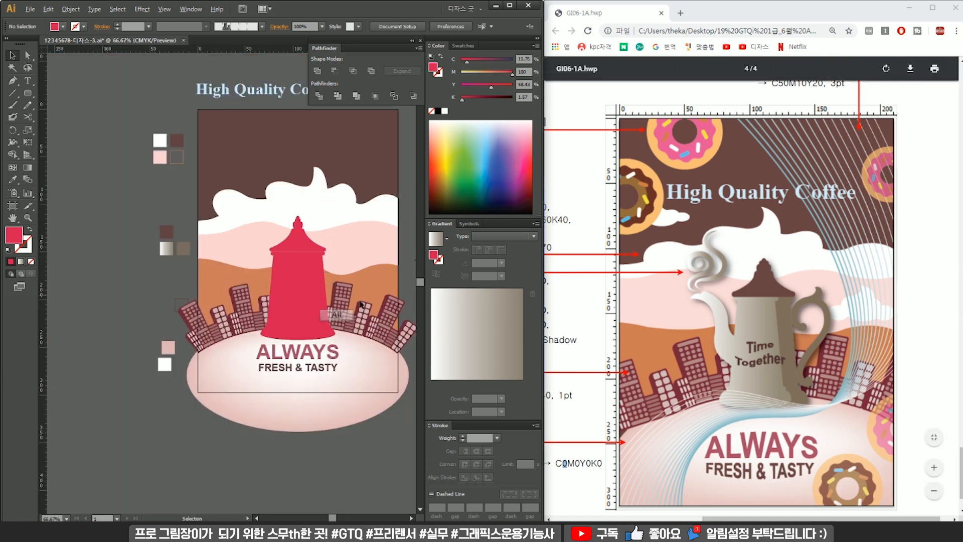
scroll(351, 297, "up", 1)
left_click(271, 303)
left_click_drag(327, 269, 324, 270)
left_click(369, 271)
left_click(279, 316)
left_click(353, 292)
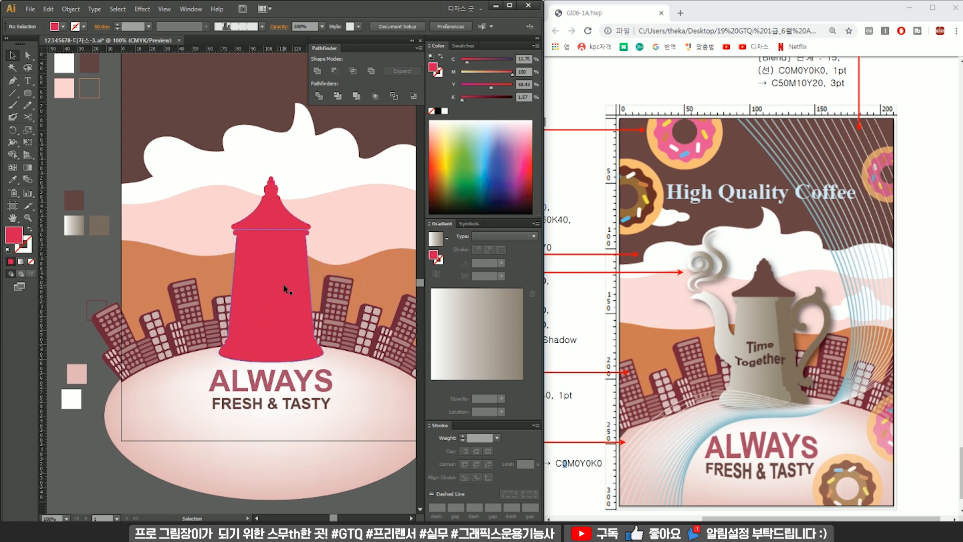
Step: Check the pot colours in the reference and fill the body with the white-to-taupe linear gradient sampled from the square beside the artboard
left_click(290, 267)
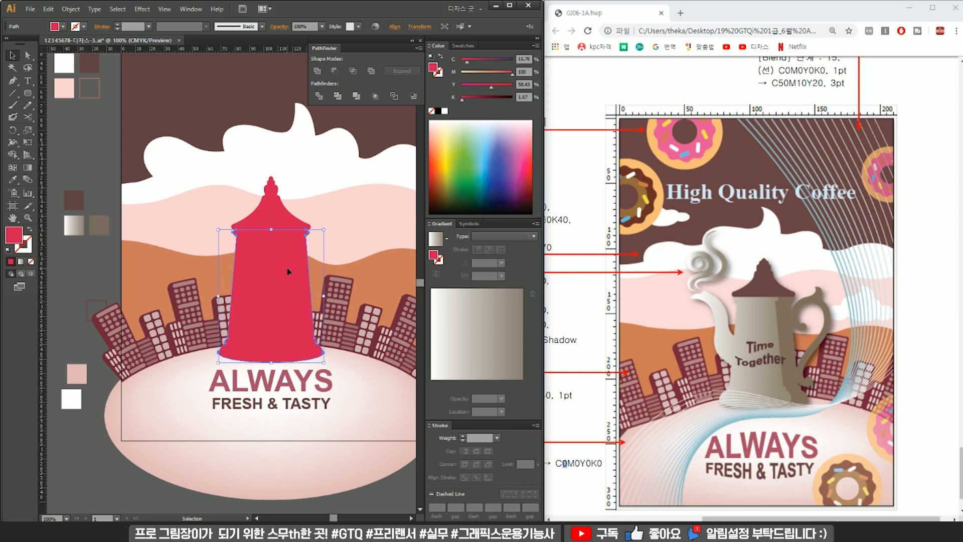
scroll(159, 243, "down", 1)
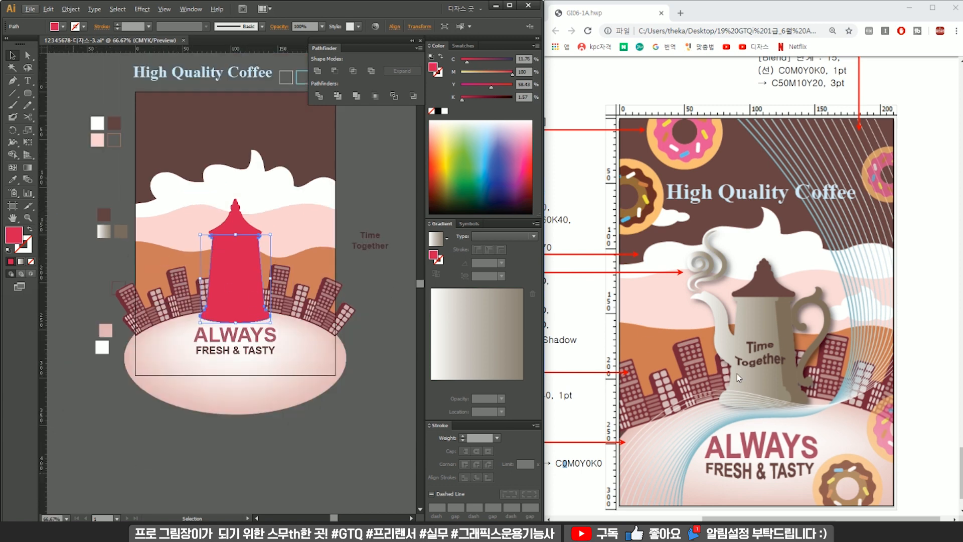
mouse_move(745, 519)
left_mouse_down()
mouse_move(674, 519)
mouse_move(700, 518)
left_mouse_up()
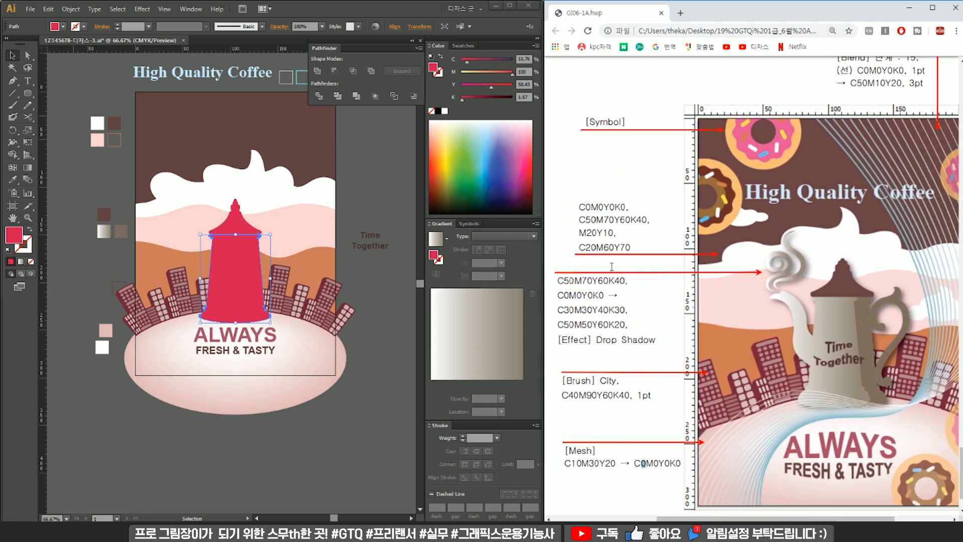
left_click(78, 199)
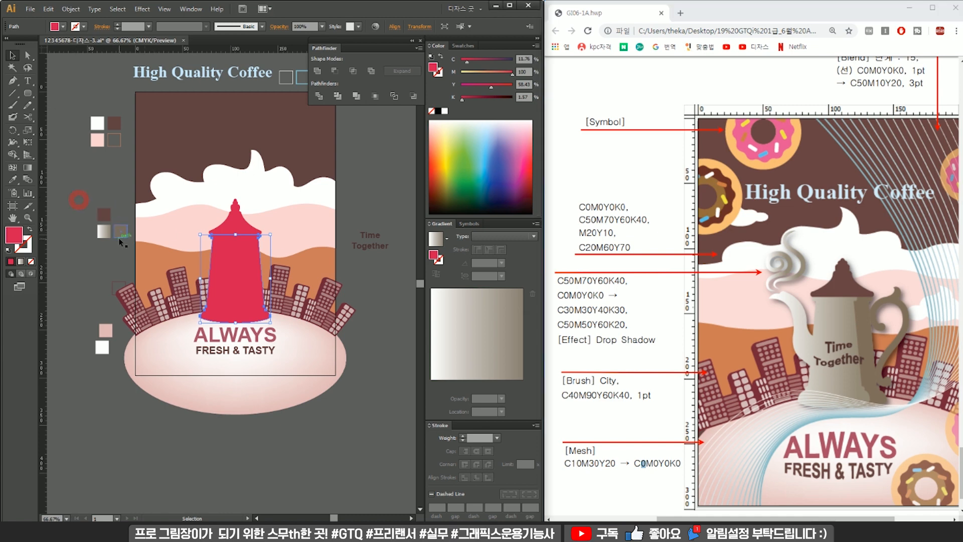
scroll(130, 191, "up", 1)
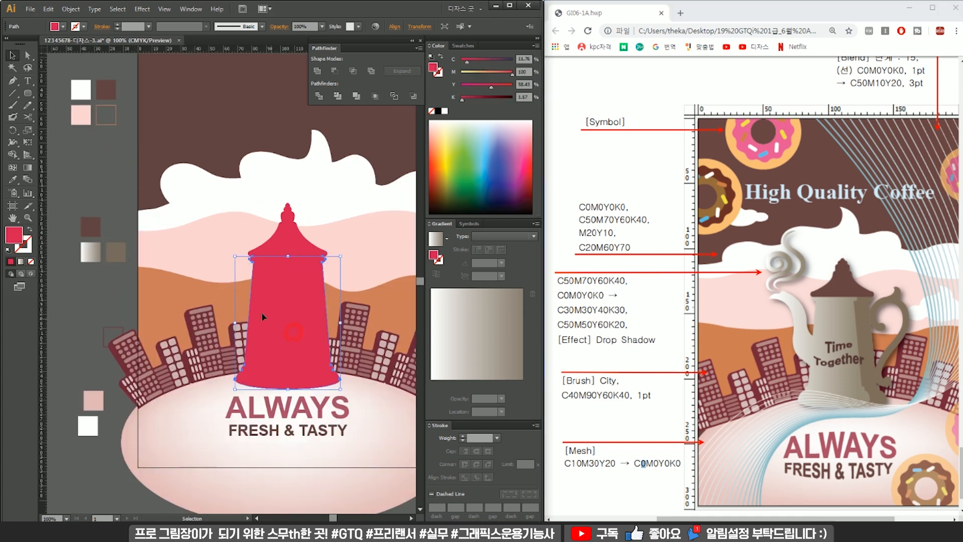
key("i")
left_click(91, 250)
left_click(104, 176)
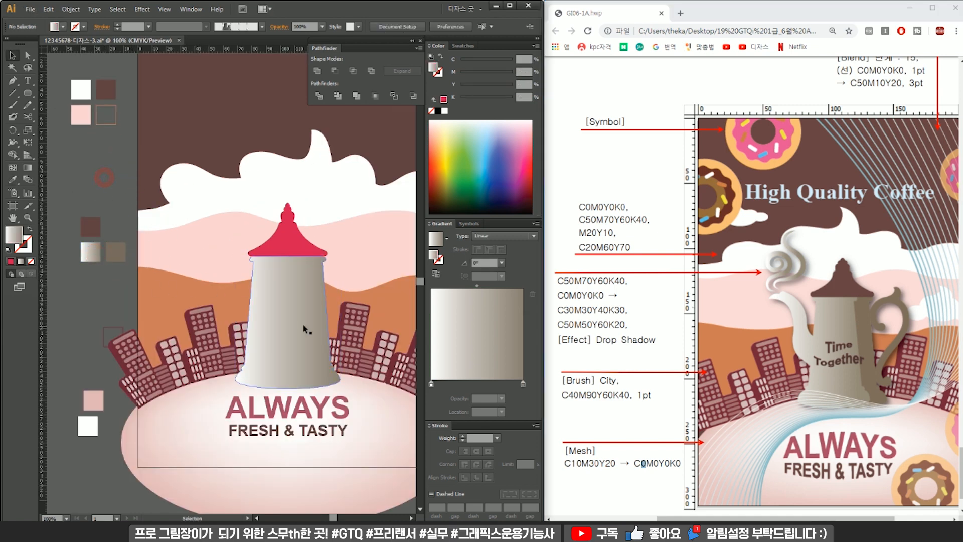
left_click(283, 295)
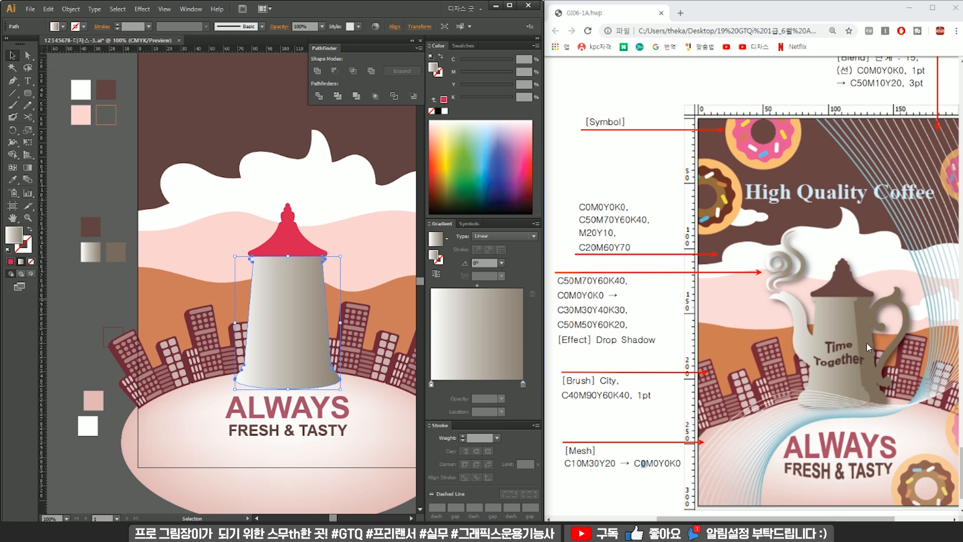
Step: Fill the lid with the dark brown C50 M70 Y60 K40 sampled from the square beside the artboard
left_click(274, 234)
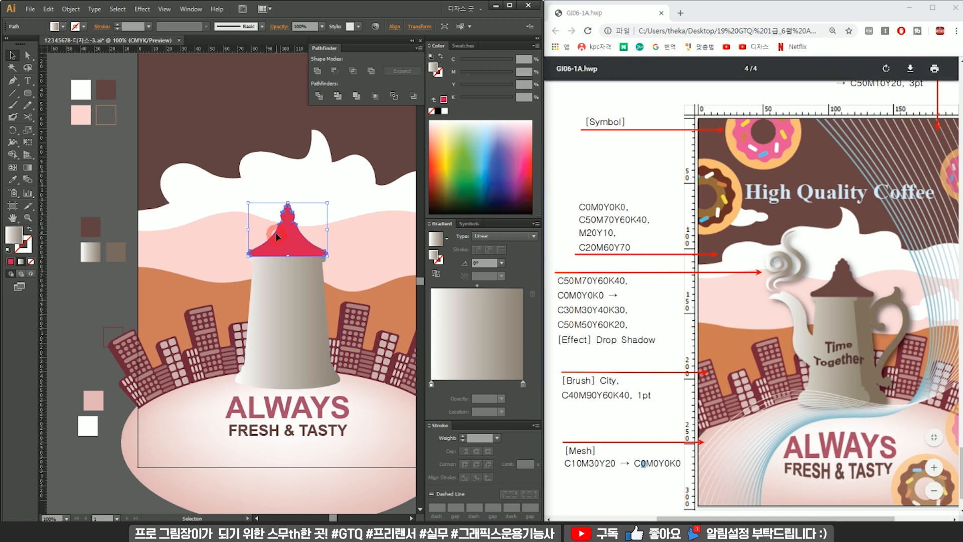
key("i")
left_click(91, 227)
key("v")
left_click(129, 179)
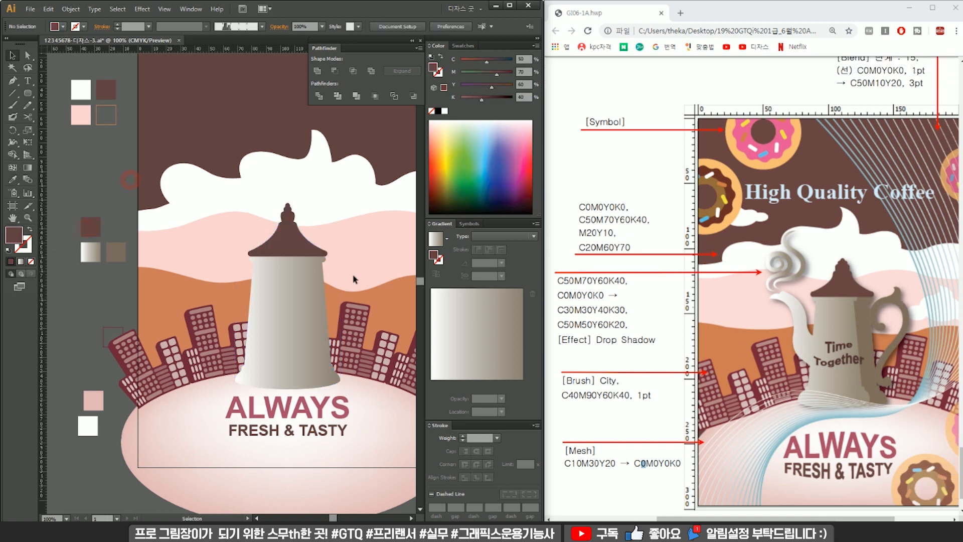
Step: Check the pot shading in the reference, offset a copy of the body to the left, divide the overlap, and delete the leftover outer piece
left_click(326, 303)
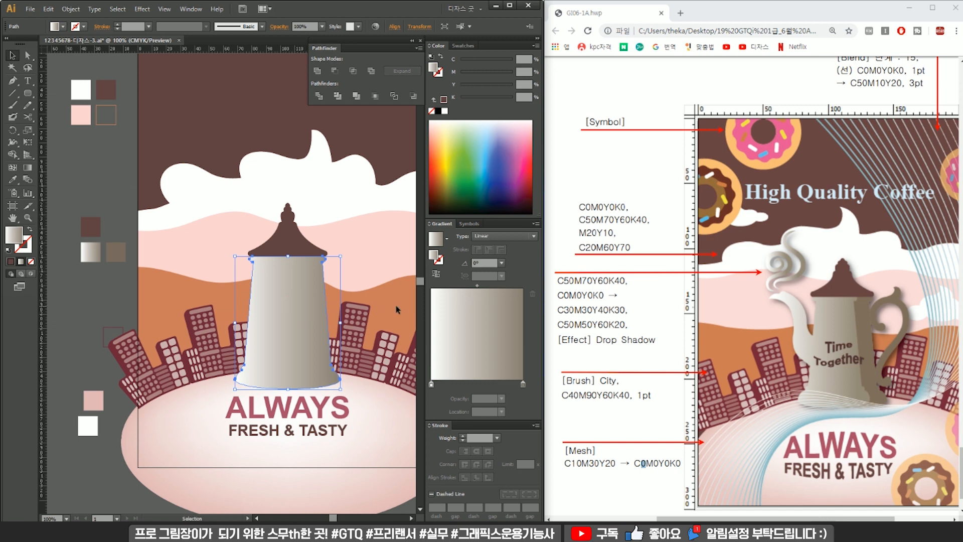
scroll(836, 357, "up", 1)
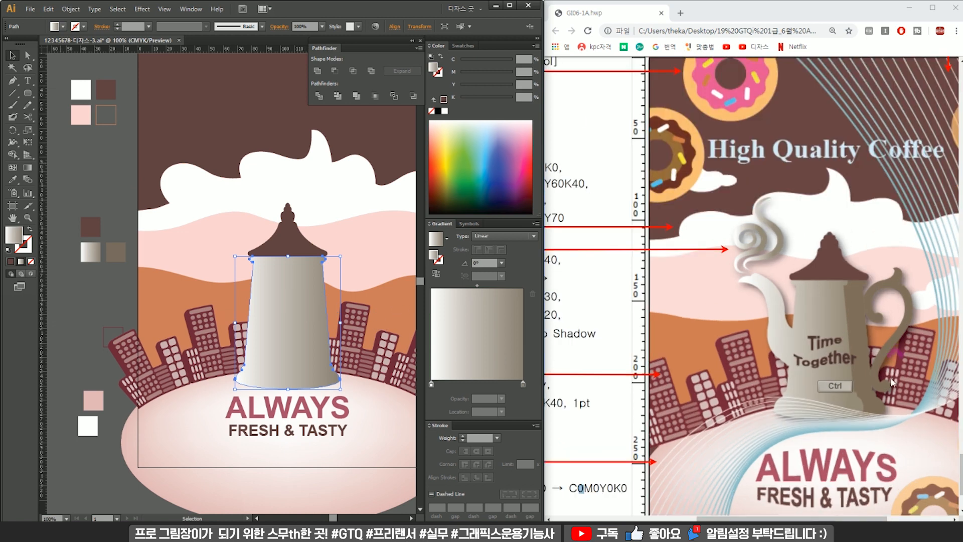
scroll(808, 396, "up", 2)
scroll(809, 395, "down", 1)
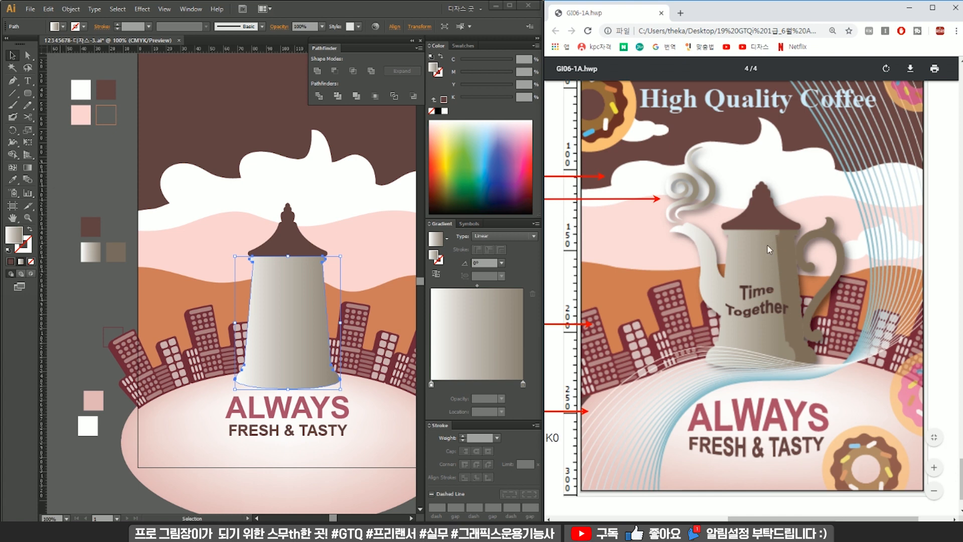
left_click(380, 258)
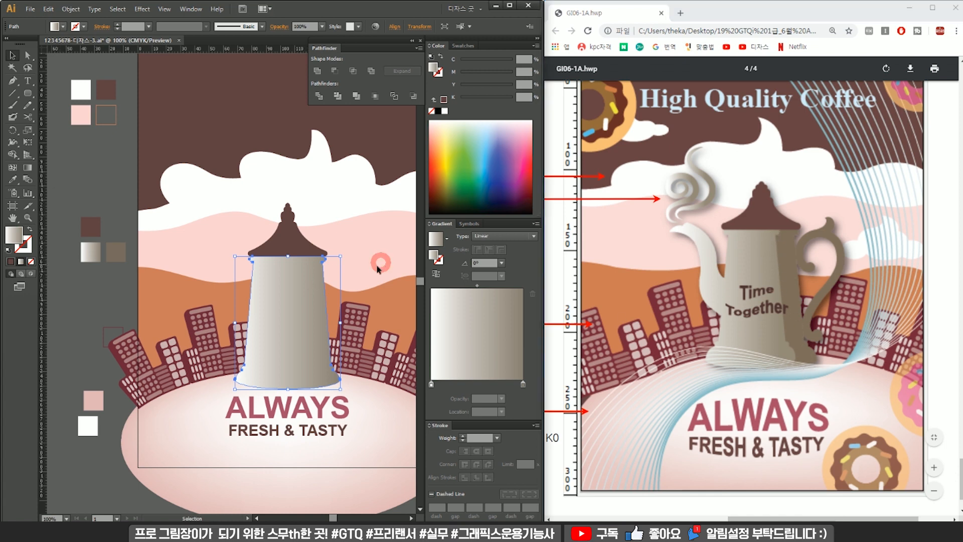
scroll(321, 343, "up", 1)
left_click_drag(289, 315, 260, 321)
left_click(319, 96)
right_click(279, 260)
left_click(316, 317)
left_click(189, 273)
key("Delete")
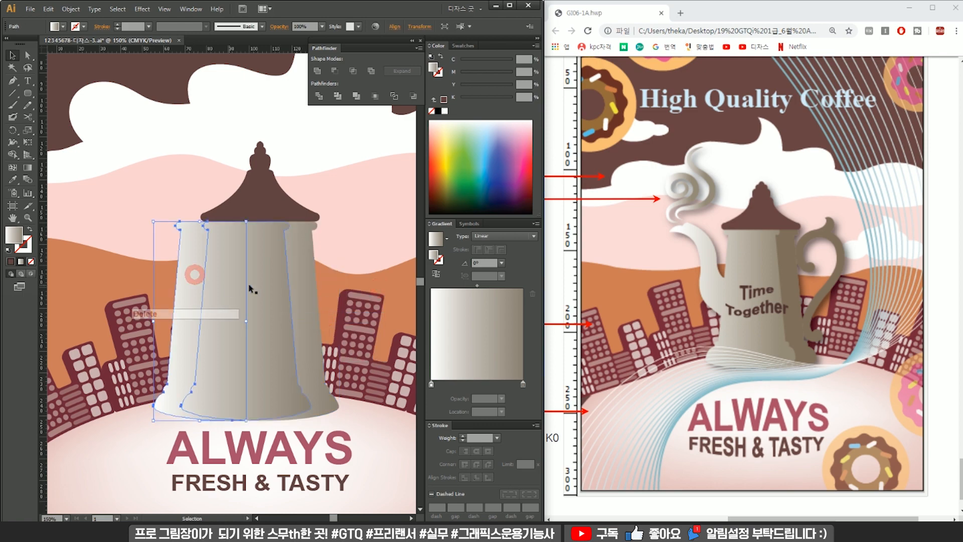
Step: Fill the shaded right strip of the pot body with the dark taupe C50 M50 Y60 K20 sampled from the square beside the artboard
left_click(249, 284)
left_click(314, 273)
key("ctrl+minus")
key("ctrl+minus")
key("i")
left_click(195, 248)
key("ctrl+shift+a")
key("ctrl+plus")
key("ctrl+plus")
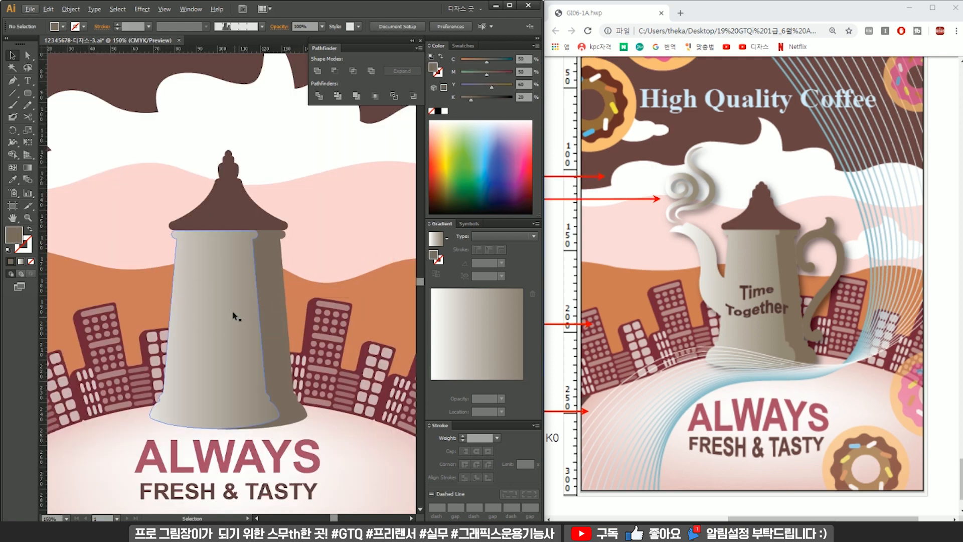
left_click_drag(201, 306, 262, 309)
left_click(293, 303)
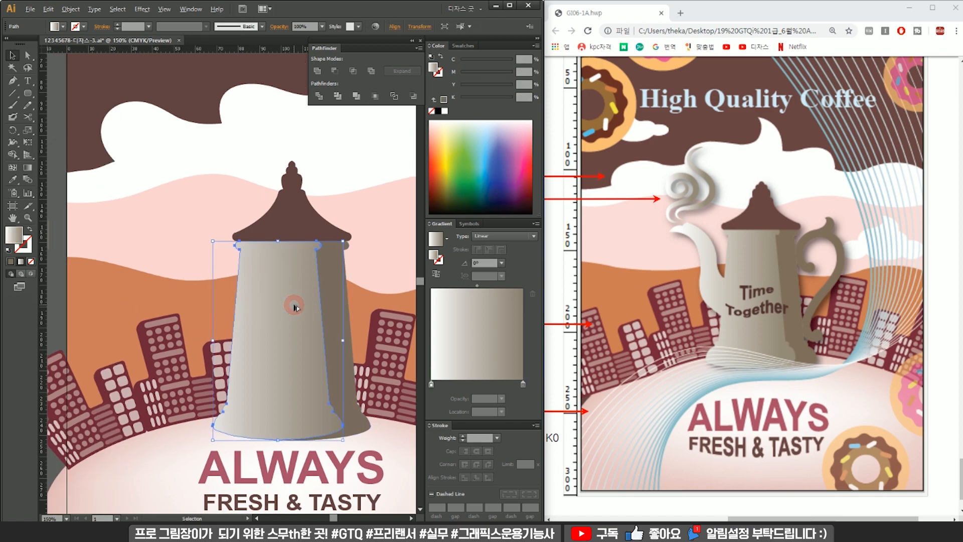
key("ctrl+minus")
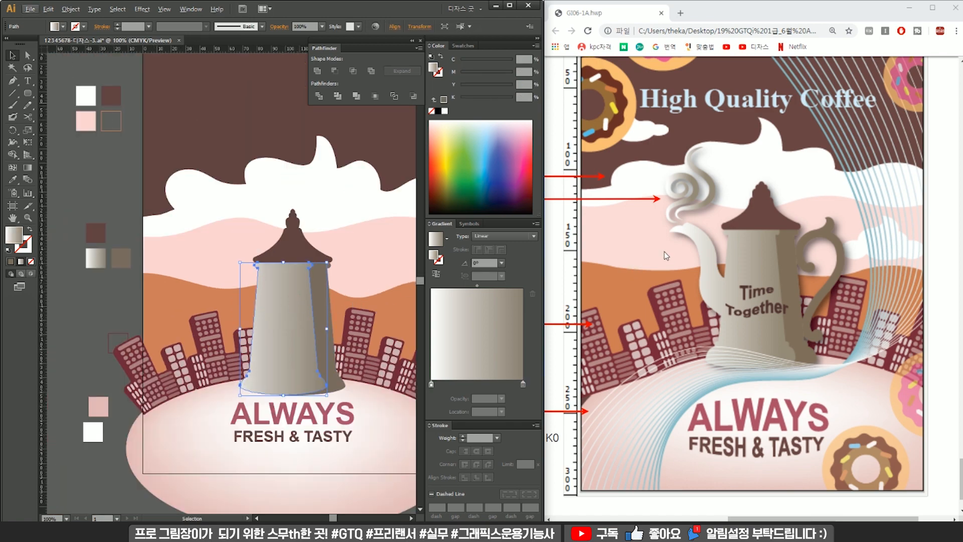
scroll(295, 275, "up", 2)
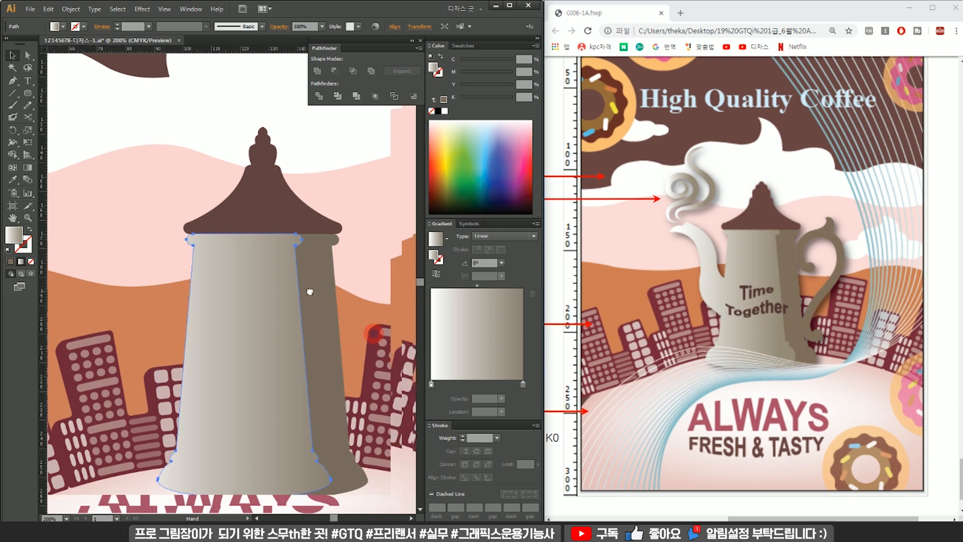
left_click_drag(380, 323, 319, 275)
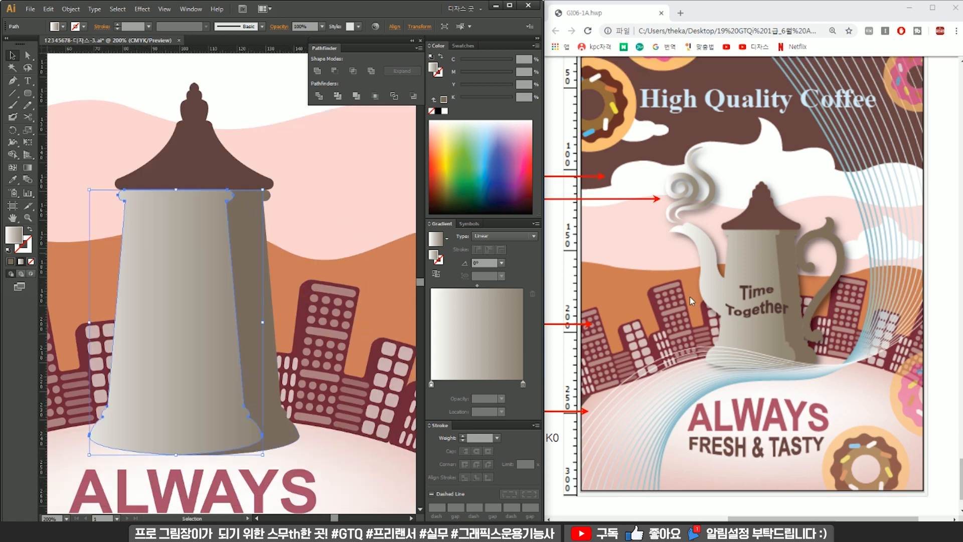
left_click(312, 272)
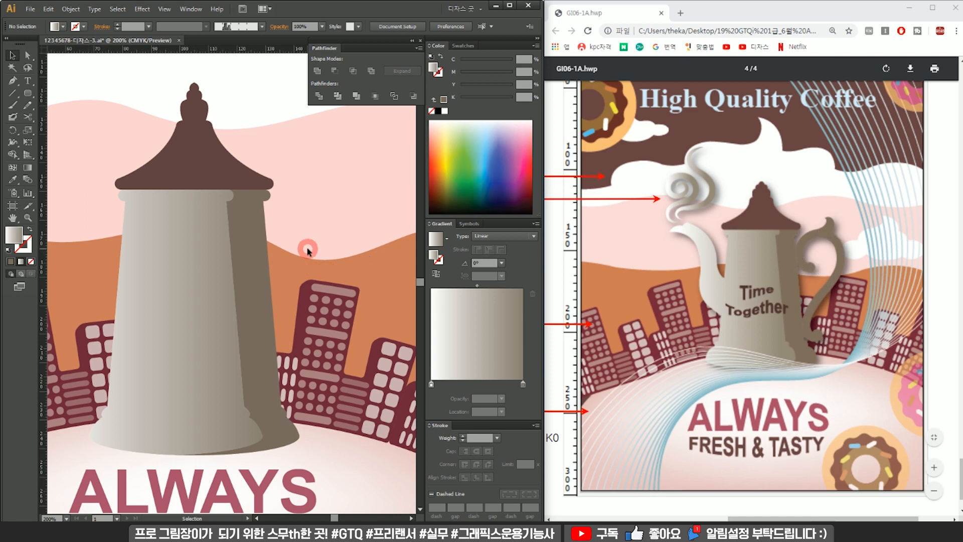
Step: Paint an S-shaped handle with curled ends beside the pot's right edge, using the Paintbrush and a blue stroke
key("p")
left_click_drag(288, 266, 253, 269)
key("b")
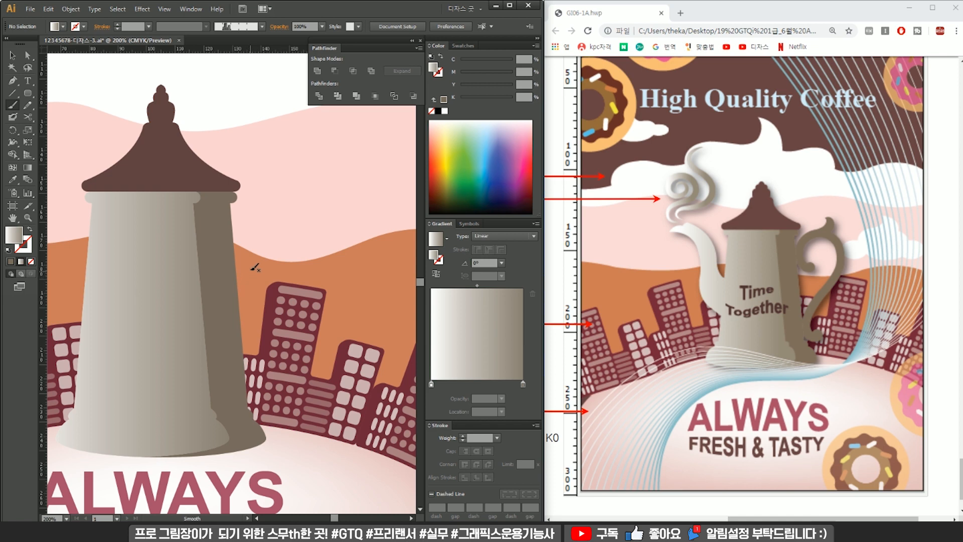
left_click(501, 168)
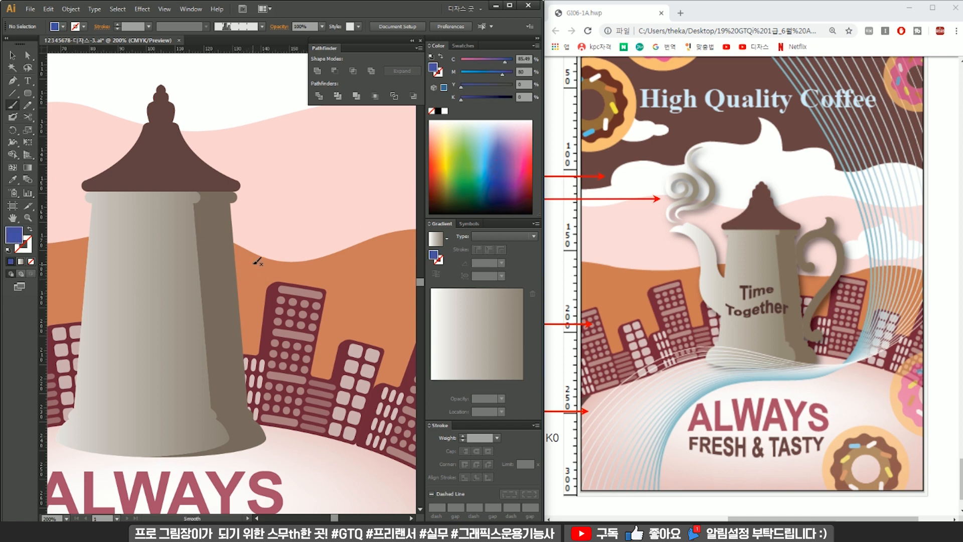
left_click(253, 263)
left_click_drag(269, 374, 270, 375)
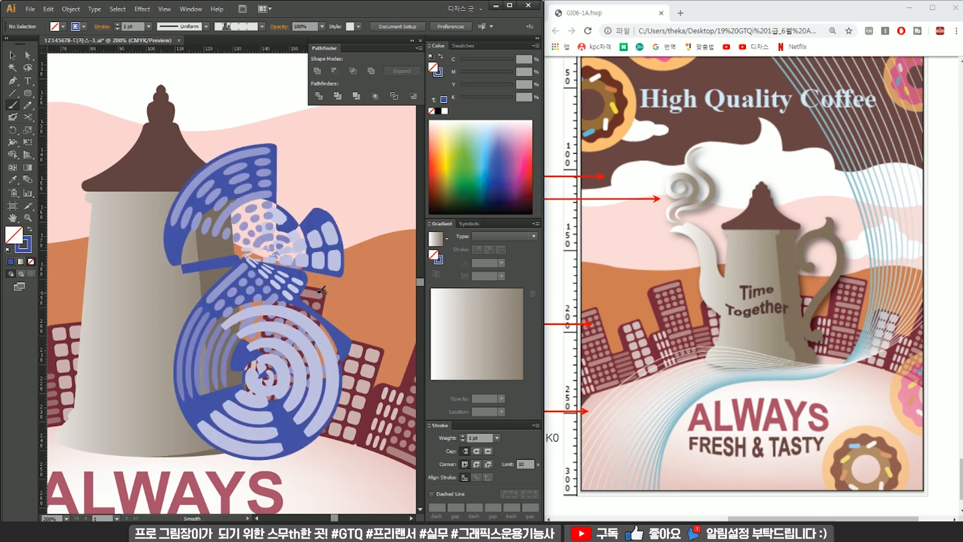
key("ctrl+z")
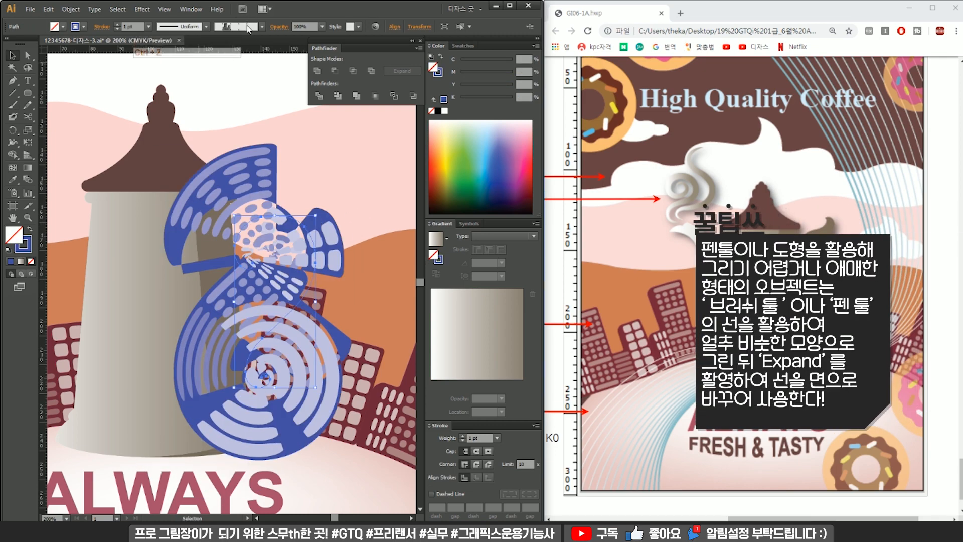
Step: Change the handle stroke to the Basic brush and set its weight to 15 pt
left_click(261, 26)
left_click(260, 44)
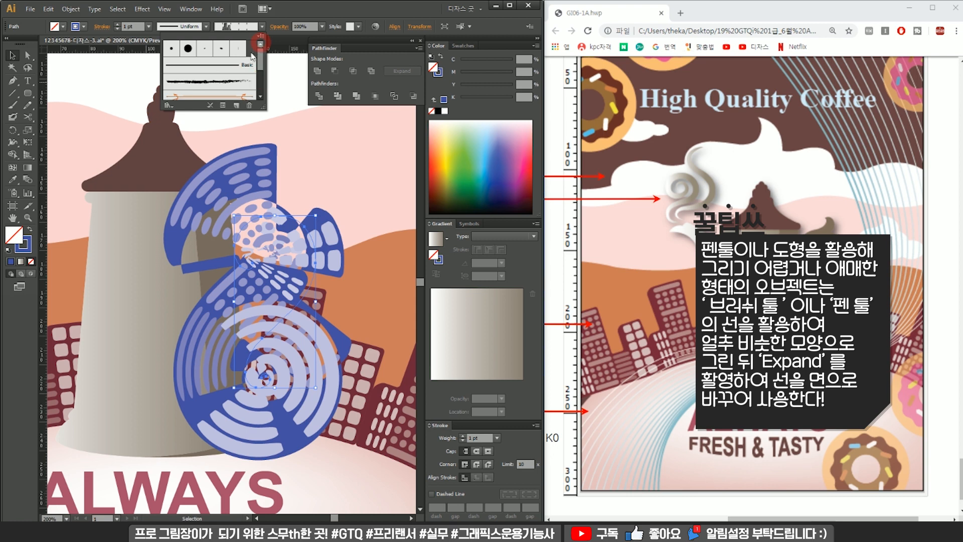
left_click(227, 65)
left_click(304, 191)
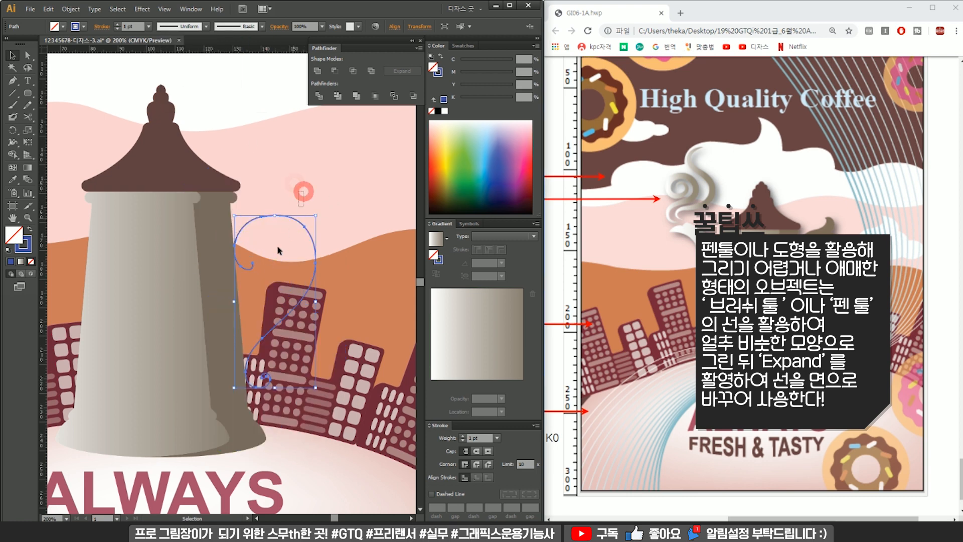
left_click(267, 264)
left_click_drag(120, 27, 121, 28)
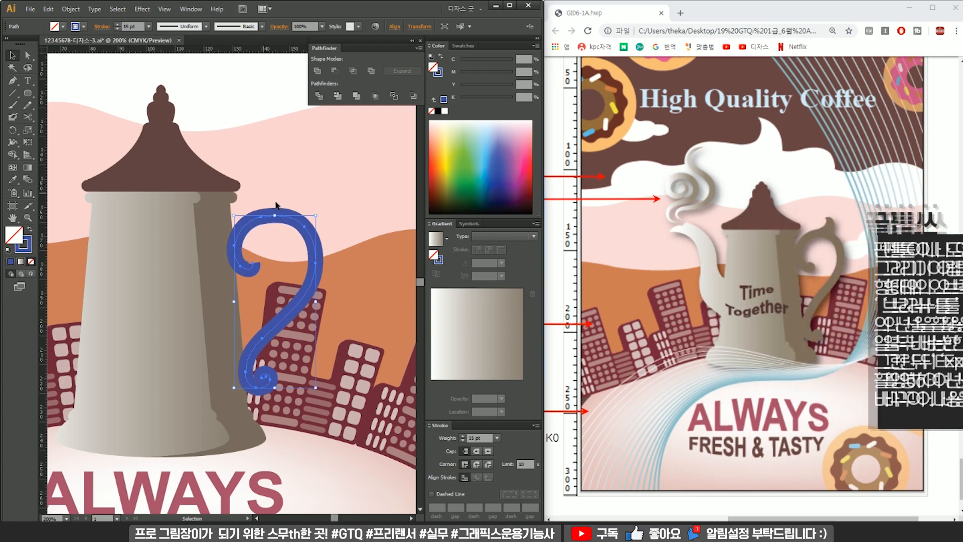
Step: Stretch the handle slightly upward and style its stroke with a 12 pt weight, round caps and round corners
left_click_drag(275, 217, 275, 202)
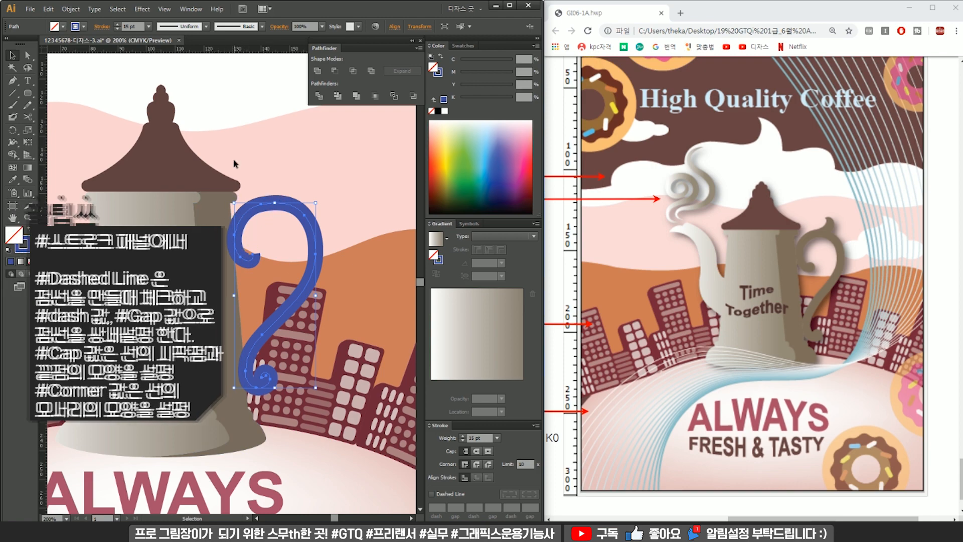
left_click(120, 29)
left_click(120, 30)
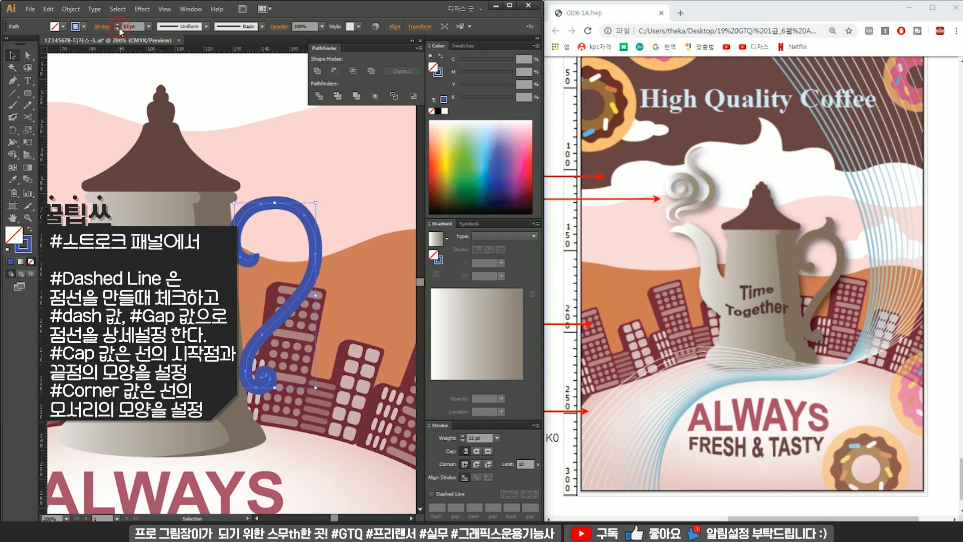
left_click(120, 29)
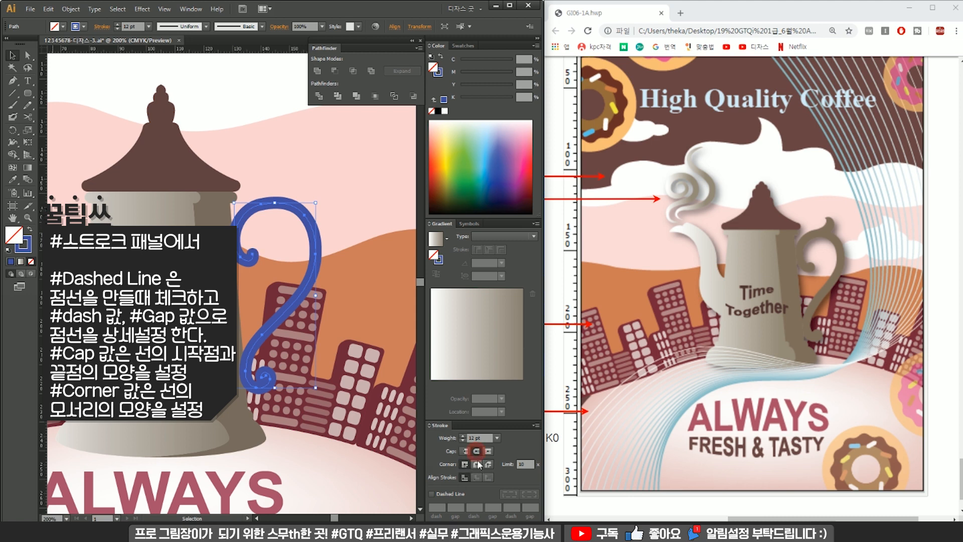
left_click(477, 464)
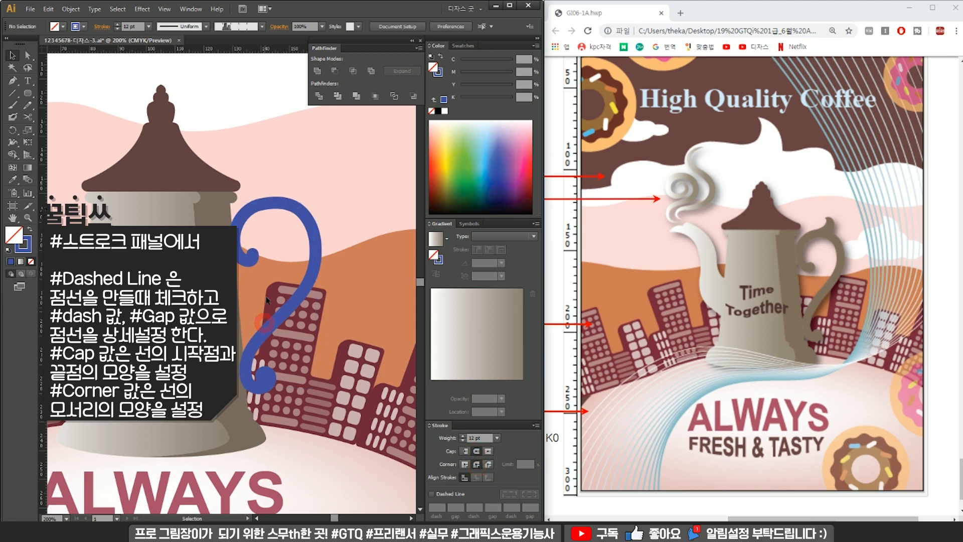
Step: Reshape the upper curl of the handle by moving the anchor points at its inner end
key("ctrl+=")
key("ctrl+=")
key("b")
left_click_drag(247, 232, 90, 180)
key("ctrl+z")
key("a")
left_click(236, 222)
mouse_move(238, 231)
left_mouse_down()
mouse_move(241, 251)
mouse_move(233, 244)
left_mouse_up()
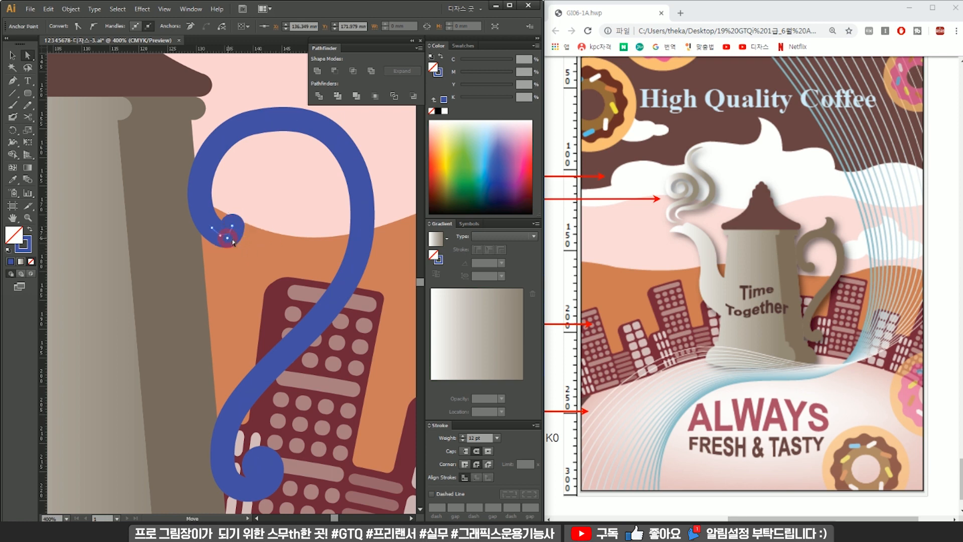
left_click(289, 246)
Step: Expand the fill and stroke of the handle path to turn it into a filled shape
key("ctrl+minus")
key("ctrl+minus")
left_click_drag(308, 250, 322, 249)
key("v")
left_click(289, 208)
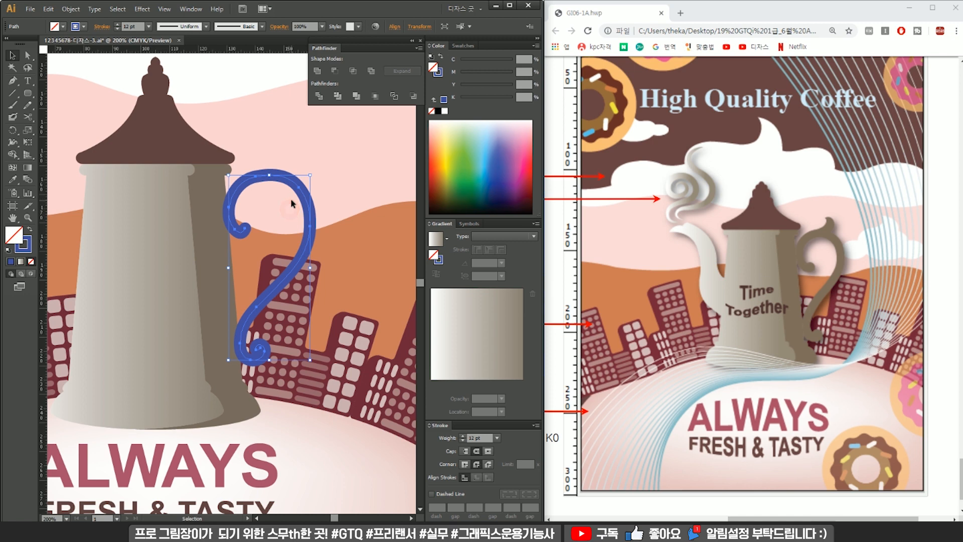
left_click(71, 10)
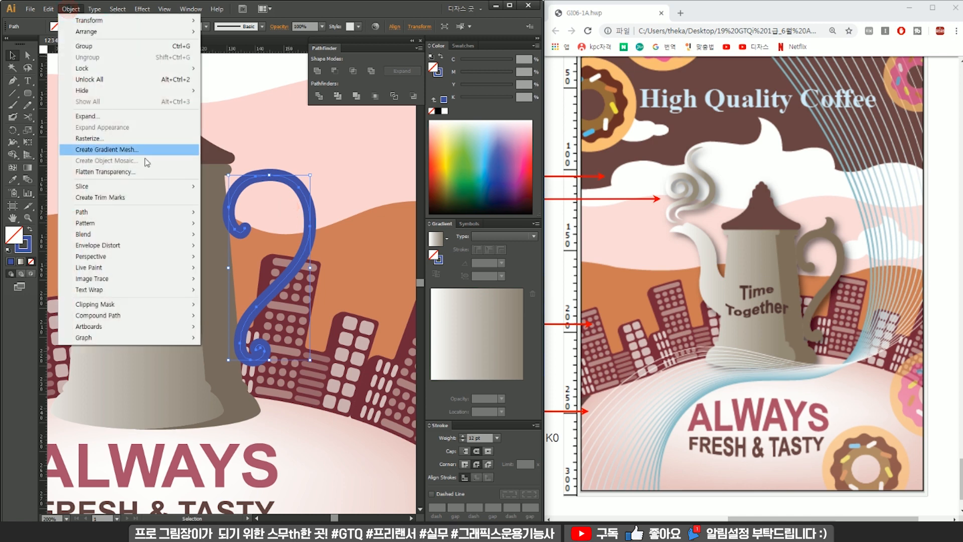
left_click(149, 115)
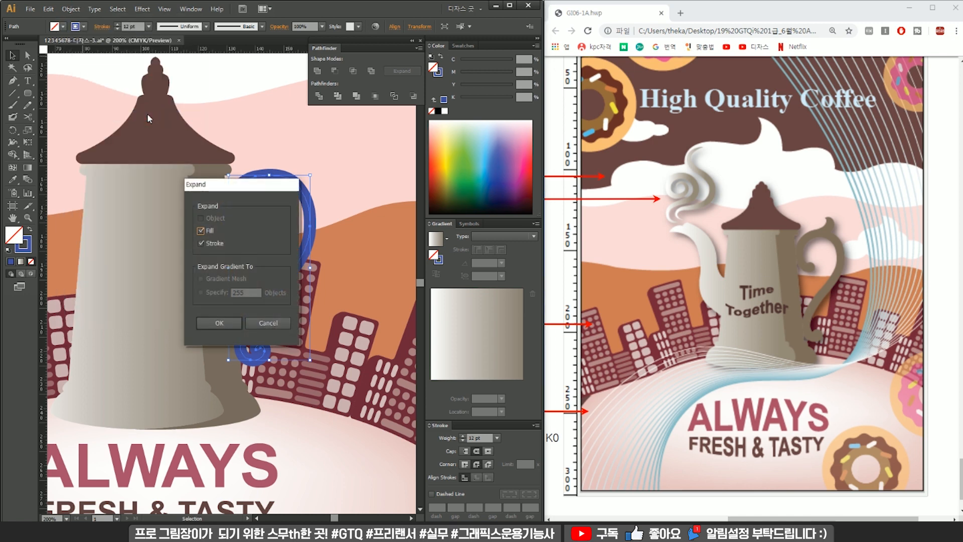
key("Return")
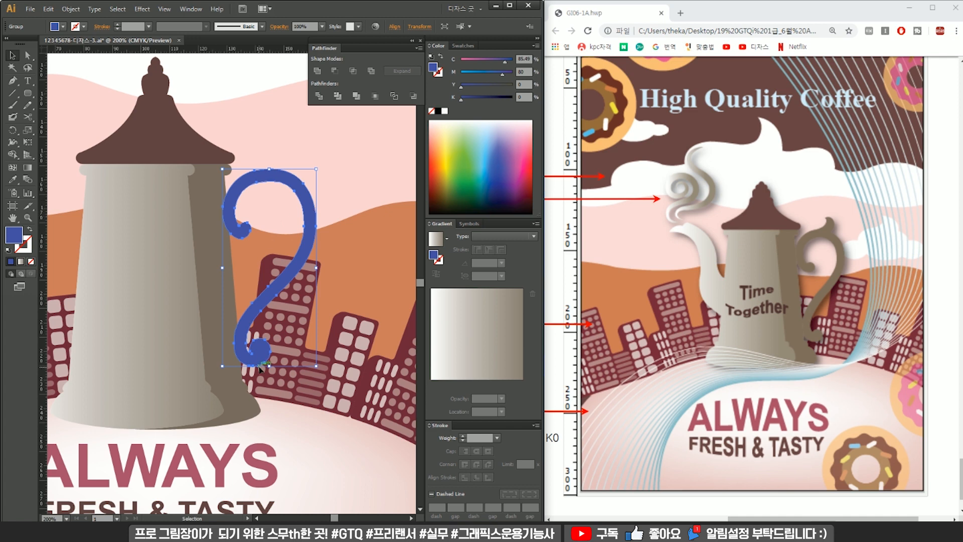
Step: Fill the handle with the dark taupe C50 M50 Y60 K20 sampled from the pot's shaded right strip
key("i")
left_click(232, 328)
key("v")
left_click(327, 235)
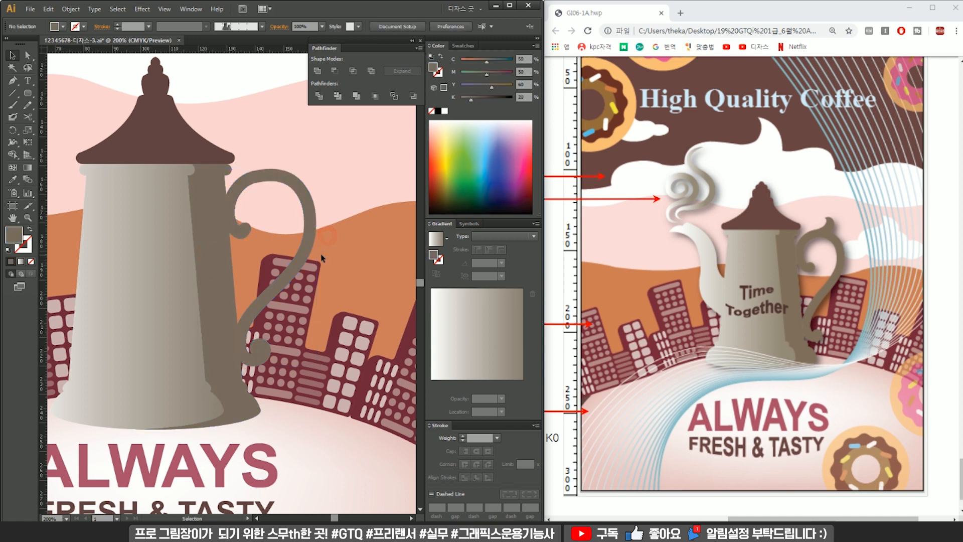
left_click(315, 234)
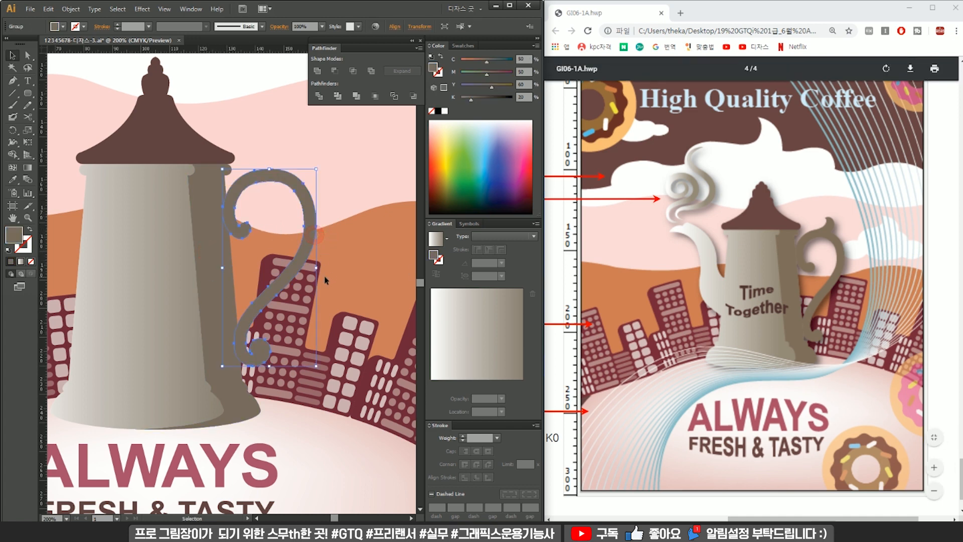
left_click(343, 255)
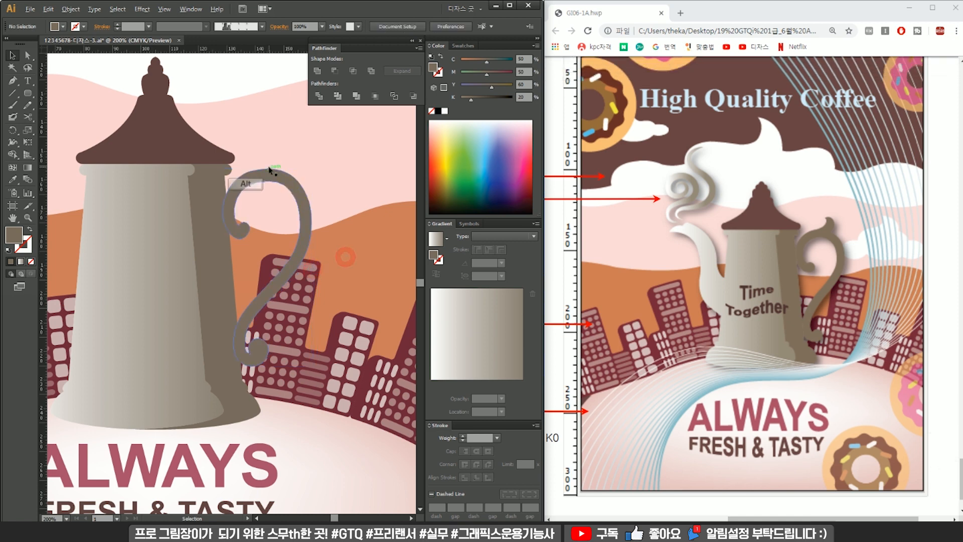
Step: Draw a small curved, pointed tip on top of the handle as a closed Pen tool shape in the same taupe
scroll(273, 182, "up", 2)
scroll(251, 266, "up", 2)
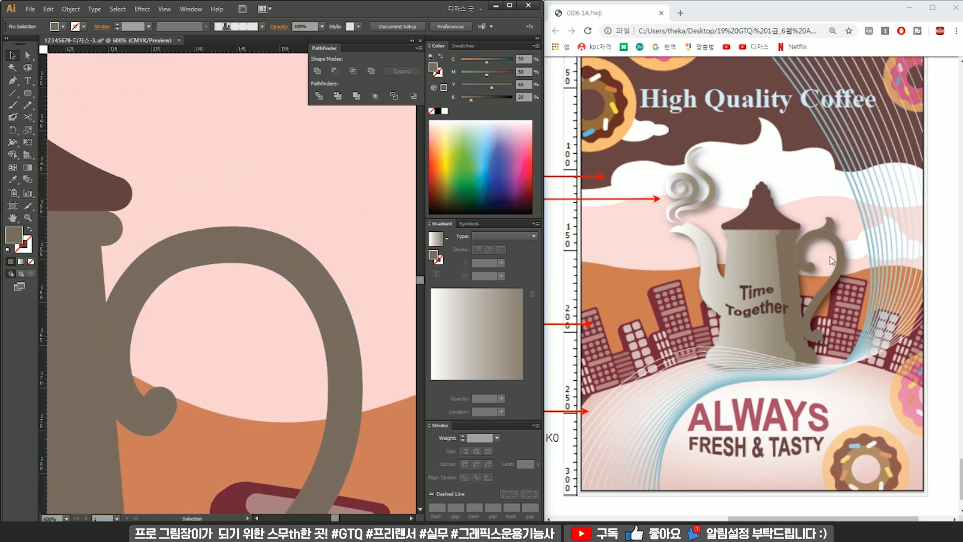
key("b")
key("p")
left_click(224, 232)
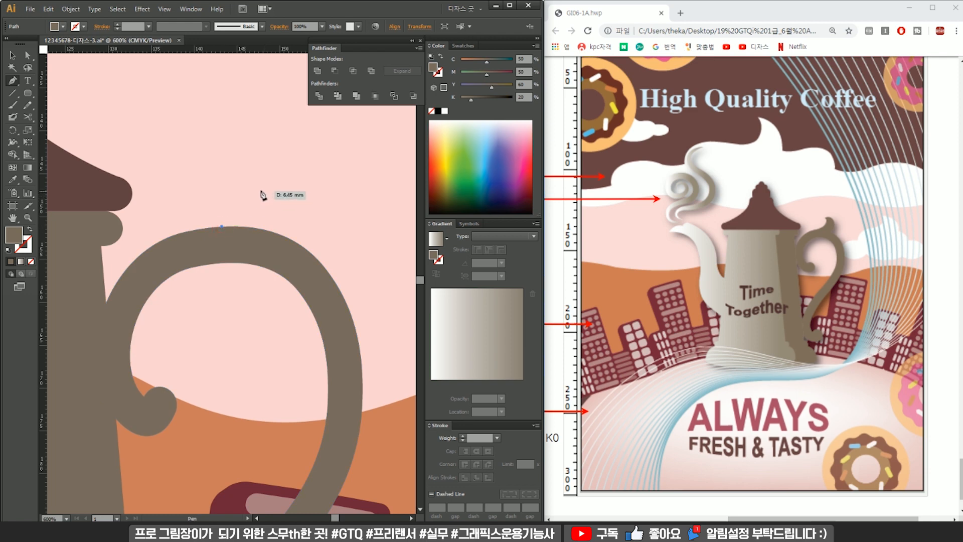
left_click(248, 169, "ctrl")
left_click_drag(246, 181, 229, 162)
left_click(246, 180)
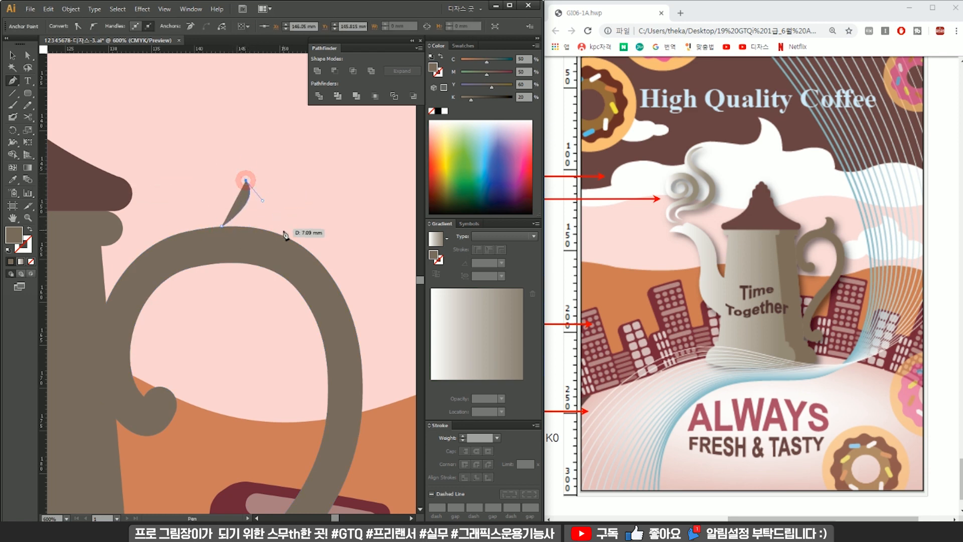
left_click_drag(275, 232, 278, 301)
left_click_drag(285, 268, 285, 249)
key("ctrl")
left_click(284, 250)
left_click_drag(209, 240, 224, 229)
left_click(222, 226)
Step: Select the pot's shaded right strip, the handle and its pointed tip, and unite them into one shape
scroll(207, 202, "down", 3)
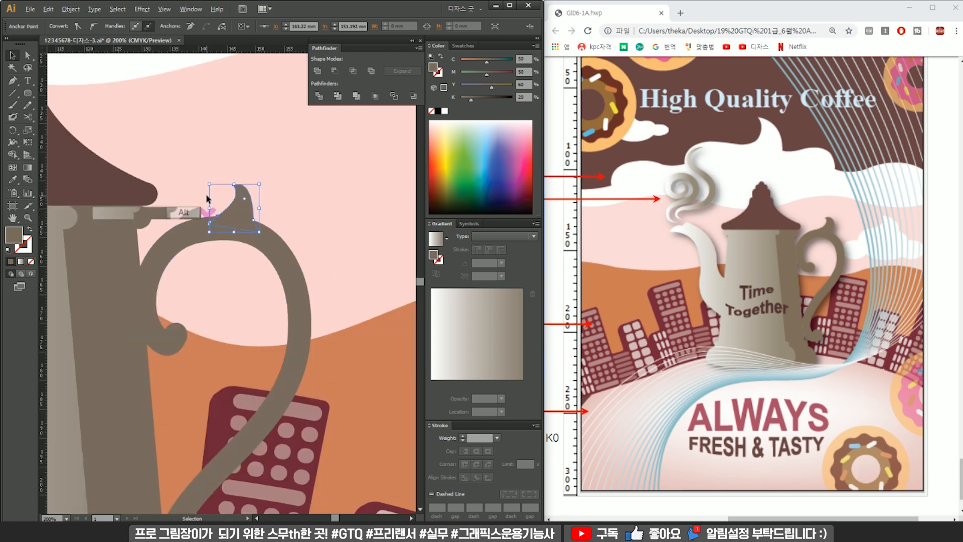
scroll(215, 215, "left", 3)
left_click(231, 225, "shift")
left_click(230, 227, "shift")
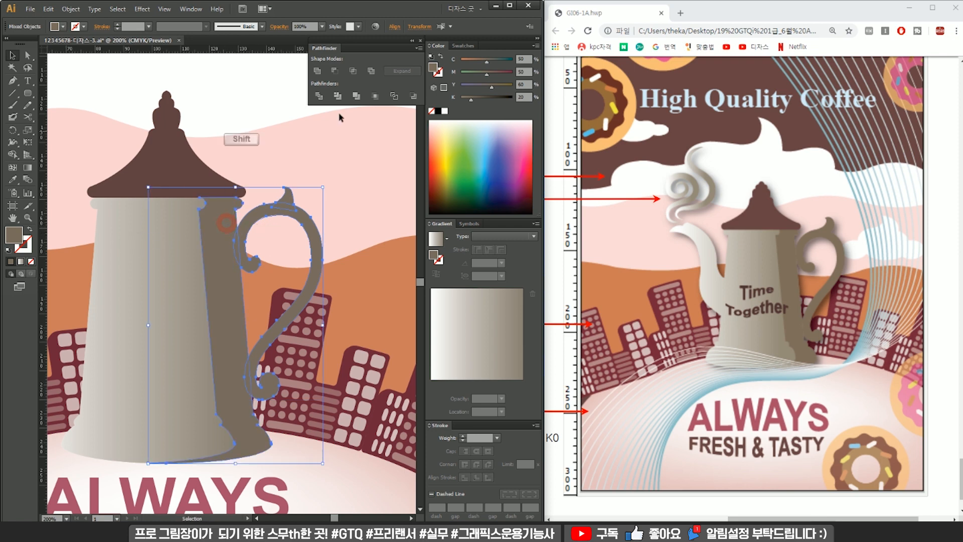
left_click(317, 70)
left_click(344, 215)
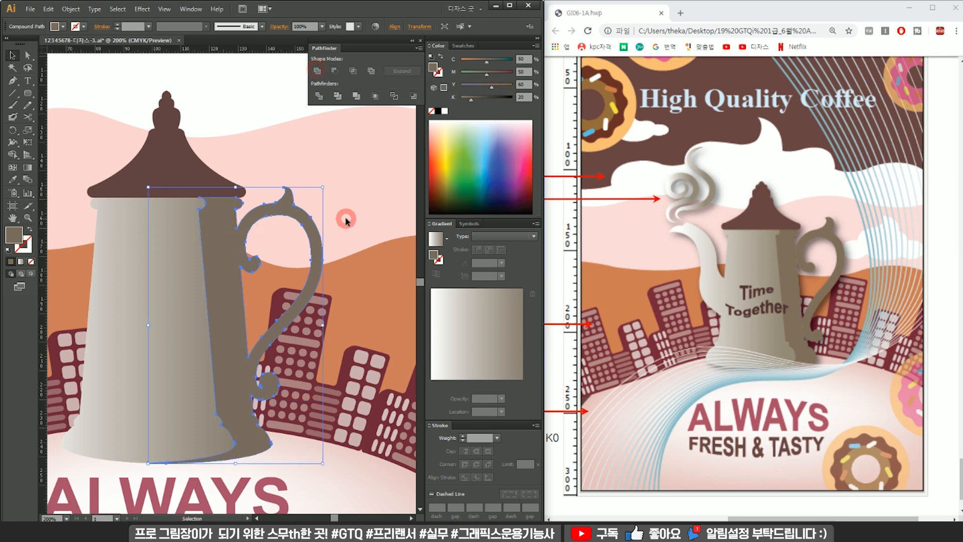
scroll(341, 221, "down", 2)
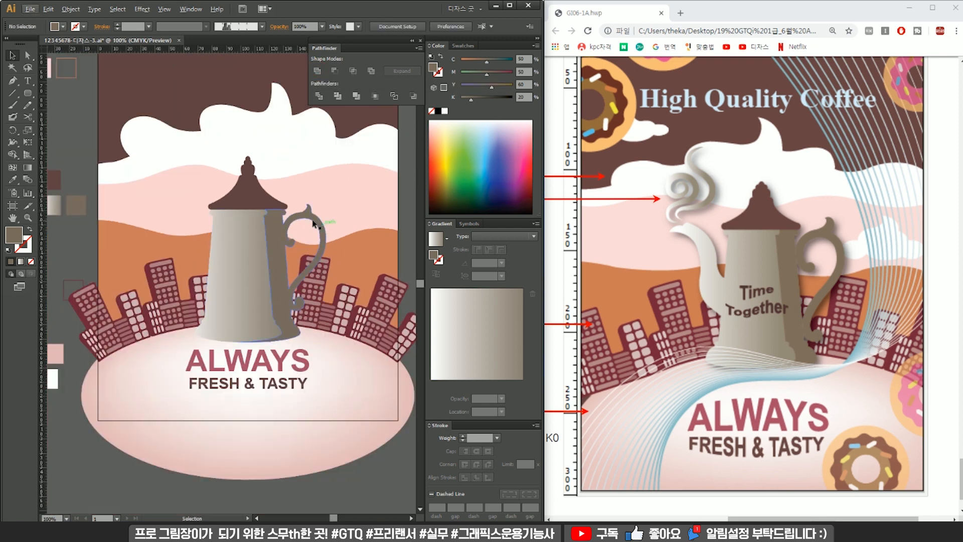
scroll(266, 250, "up", 2)
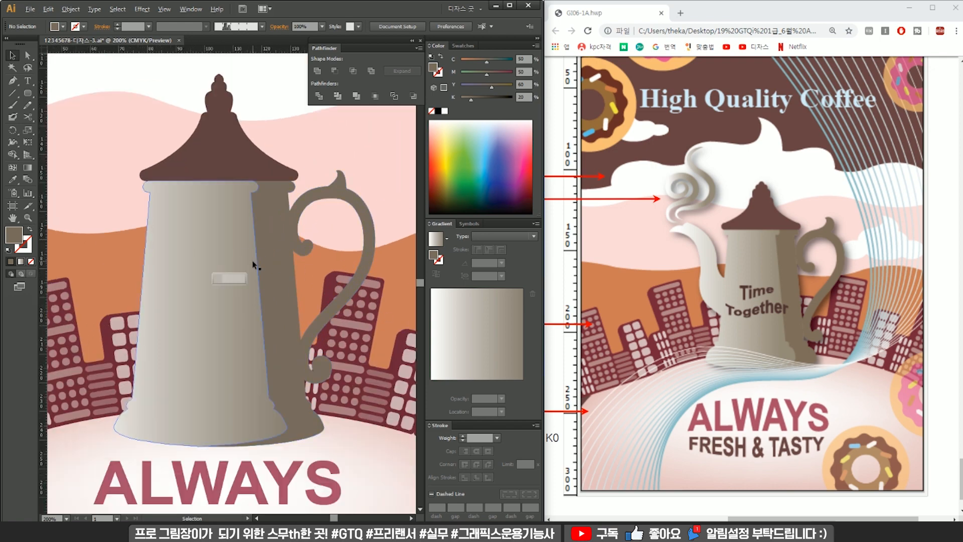
scroll(252, 260, "down", 2)
scroll(224, 253, "up", 1)
left_click(259, 278)
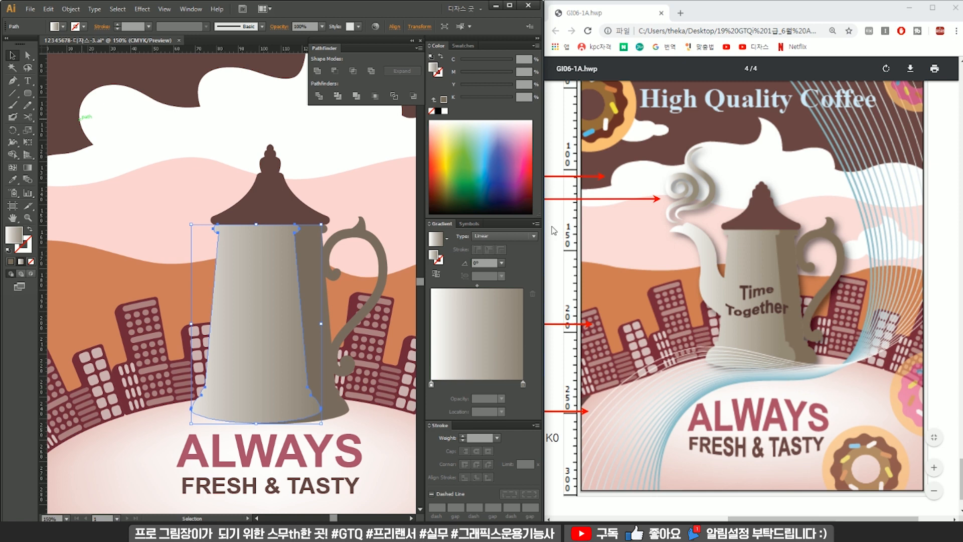
left_click(185, 267)
scroll(210, 281, "up", 1)
left_click_drag(226, 295, 294, 297)
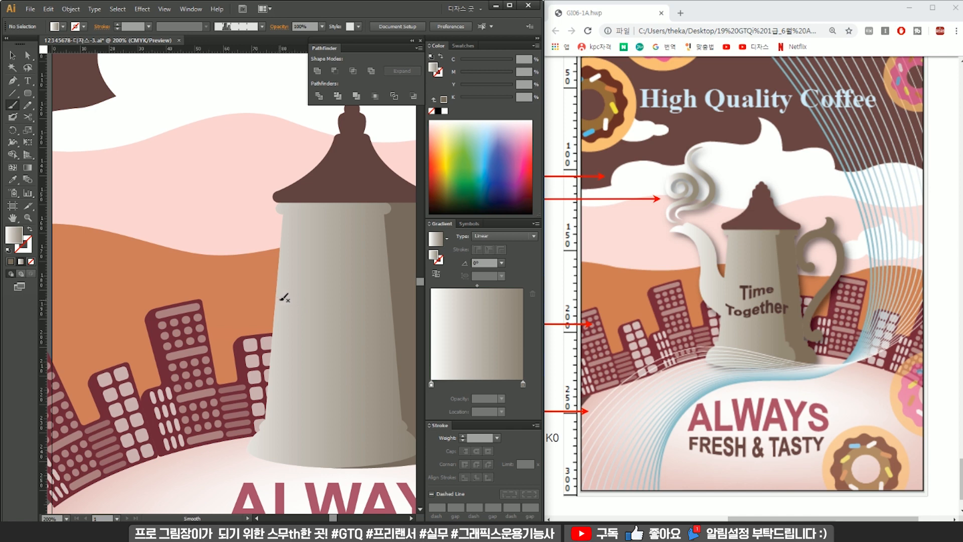
left_click_drag(241, 323, 330, 249)
key("ctrl+z")
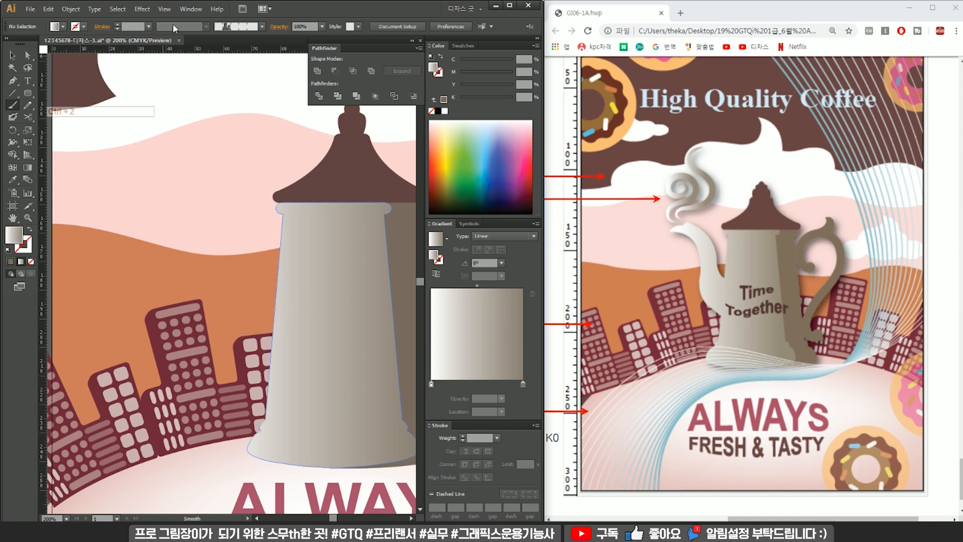
left_click(261, 27)
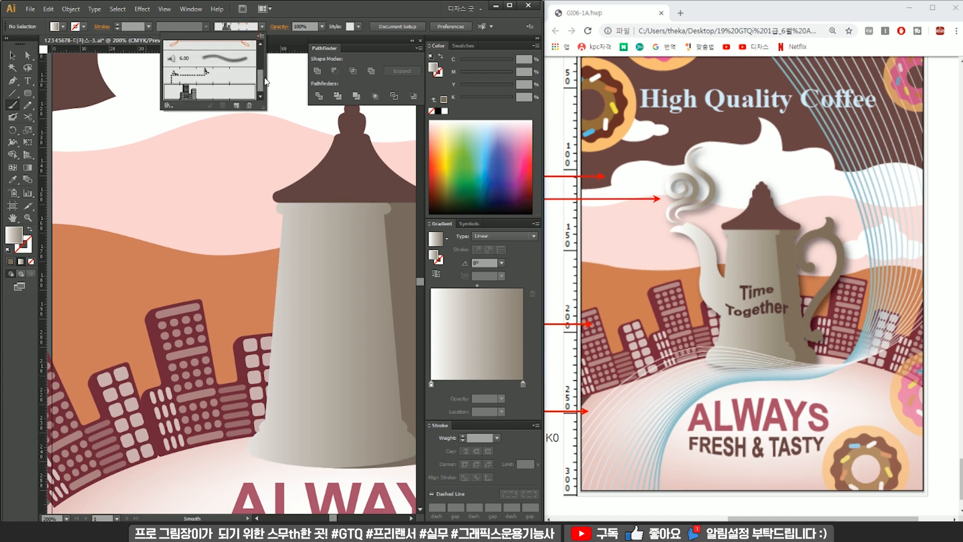
scroll(265, 82, "up", 3)
left_click(319, 8)
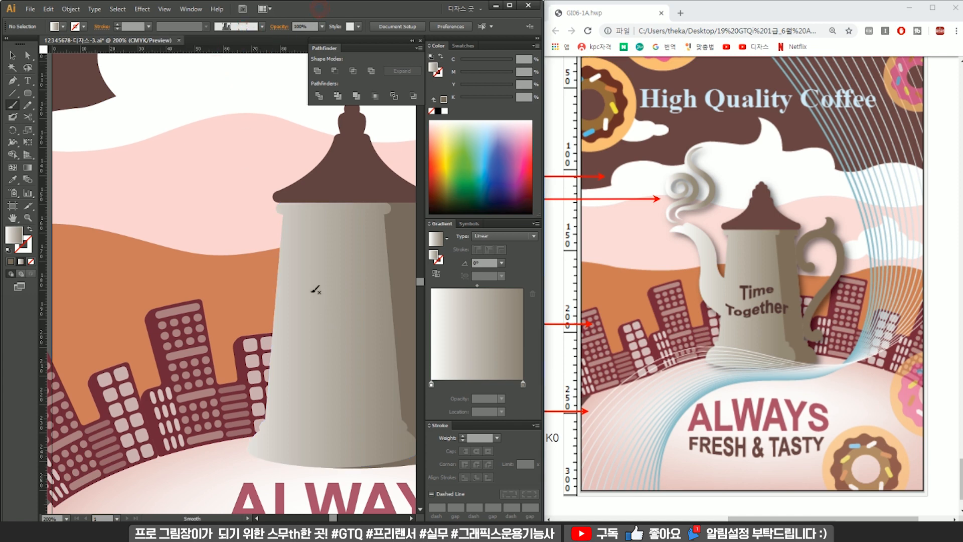
Step: Sketch the spout's curved outline freehand with the Paintbrush in blue, beside the pot body and running into it
left_click(498, 173)
left_click(285, 309)
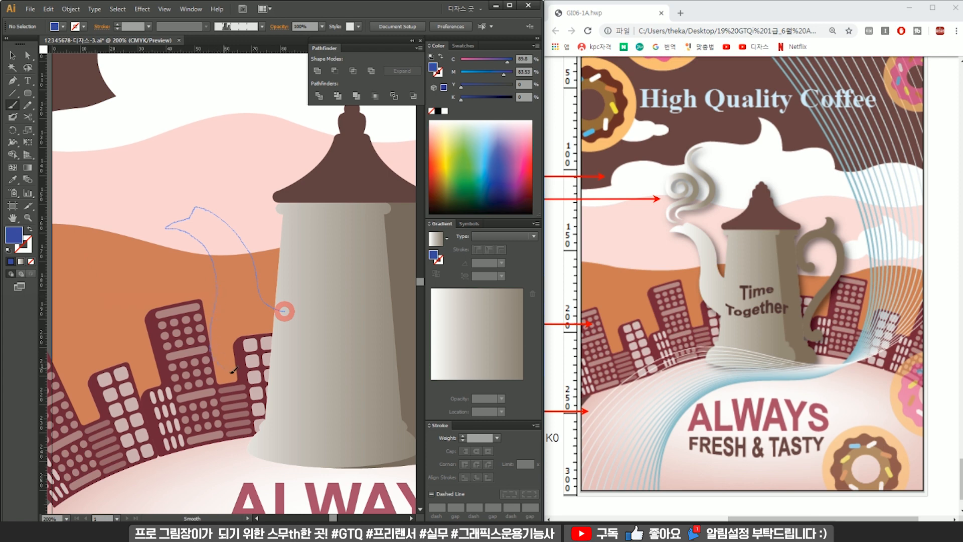
left_click_drag(310, 394, 311, 396)
Step: Apply the Basic brush to the spout outline and swap its blue stroke to the fill
key("v")
left_click(257, 300)
left_click(261, 26)
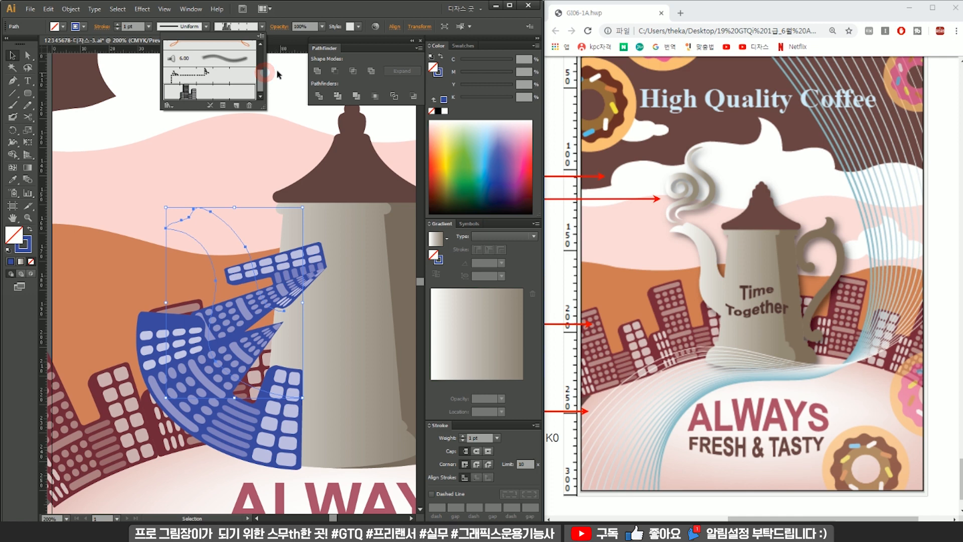
left_click_drag(261, 76, 261, 47)
left_click(231, 62)
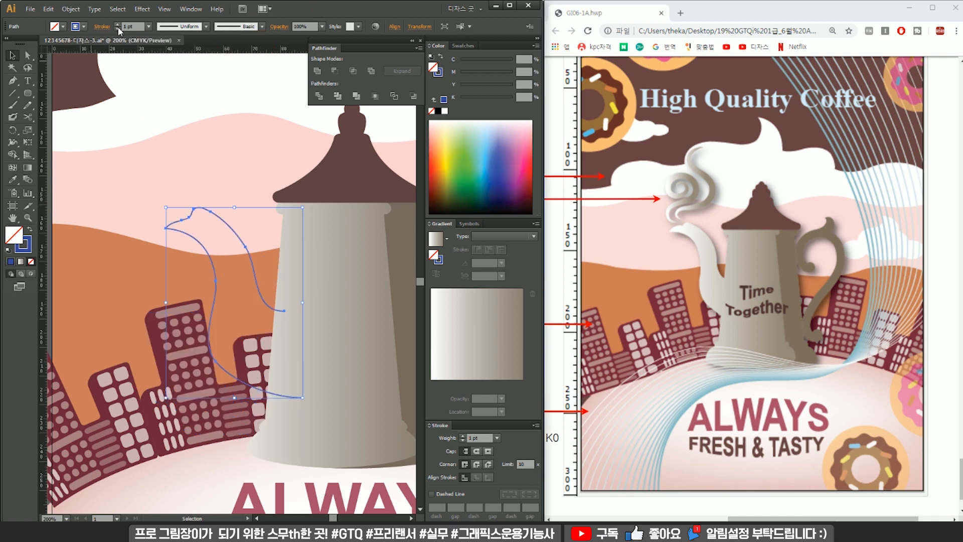
left_click(117, 24)
left_click(118, 30)
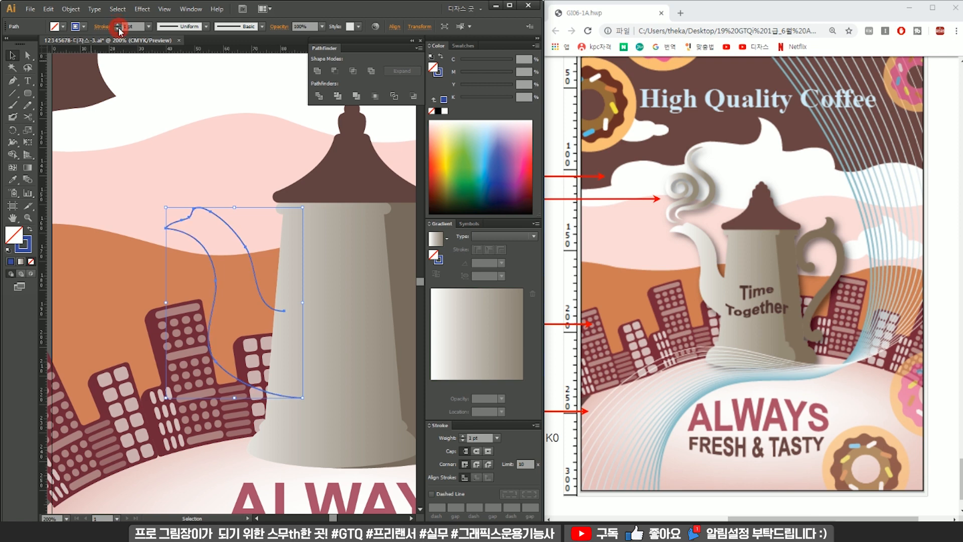
left_click(30, 229)
Step: Reshape the spout's mouth by moving the anchor points along the upper edge of its lip
key("a")
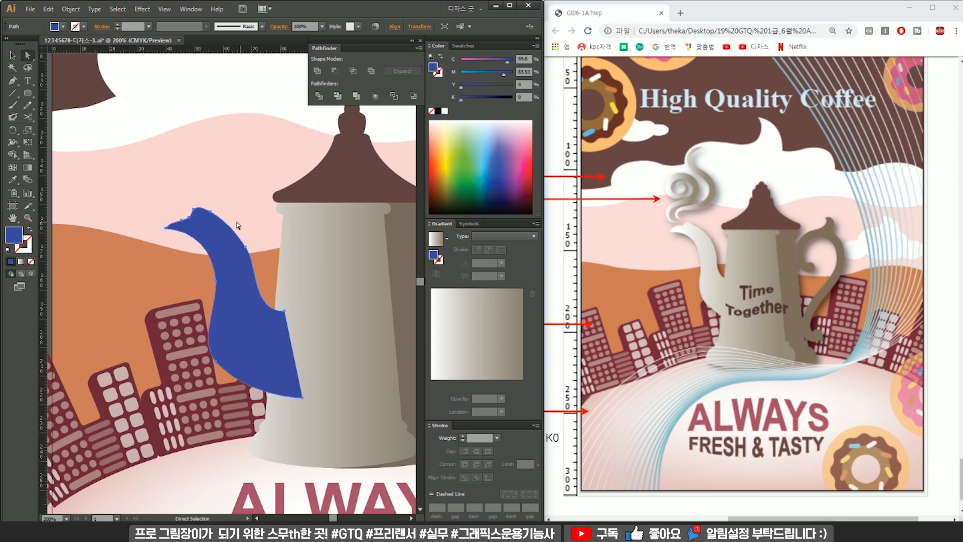
left_click(199, 212)
scroll(197, 217, "up", 3)
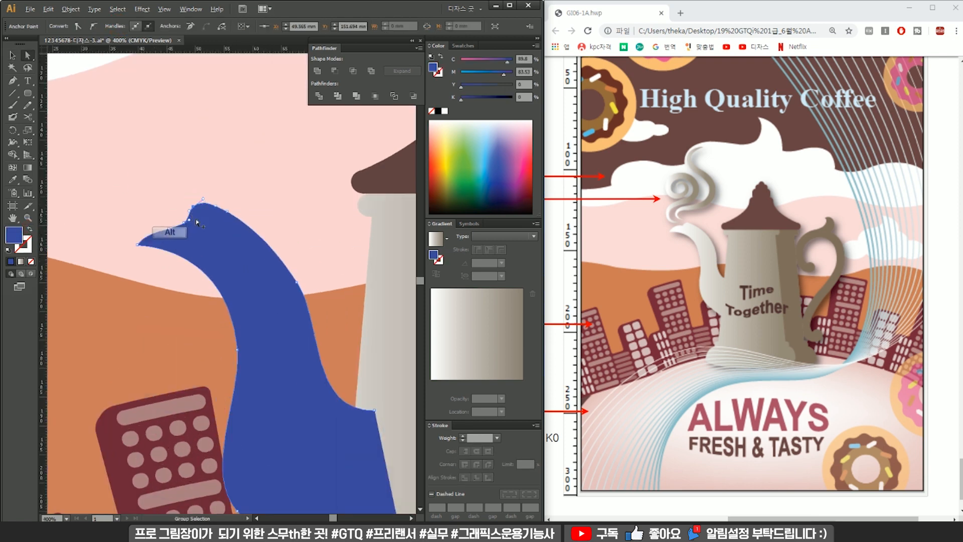
left_click_drag(207, 213, 172, 246)
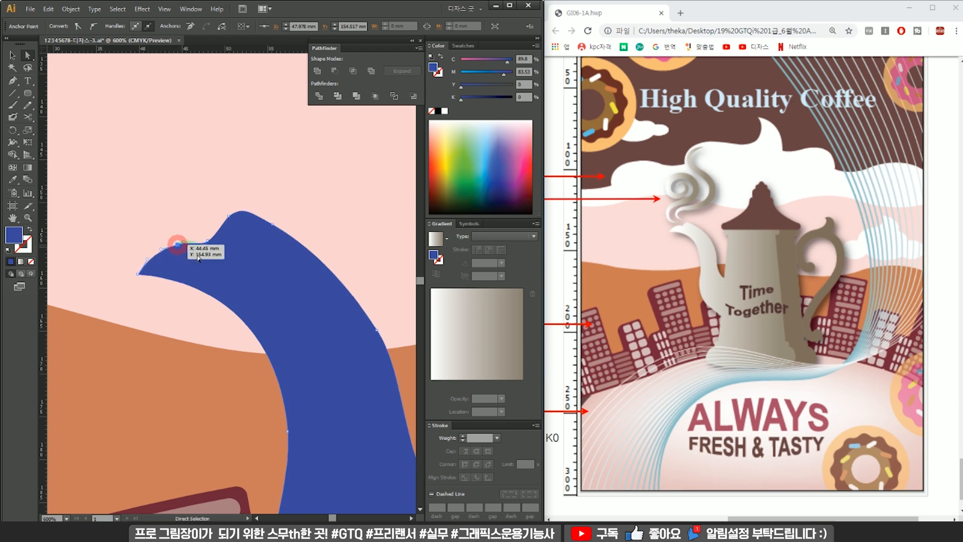
scroll(210, 265, "down", 2)
Step: Smooth the spout's neck and lower belly by moving the anchor points on its edges
left_click_drag(255, 302, 200, 230)
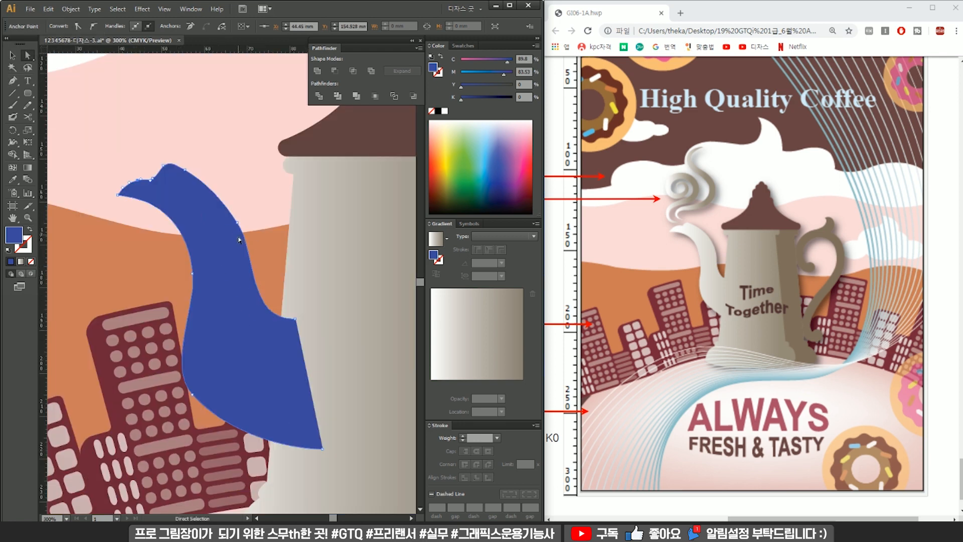
left_click_drag(248, 320, 250, 309)
left_click_drag(193, 396, 203, 381)
scroll(197, 315, "down", 3, "alt")
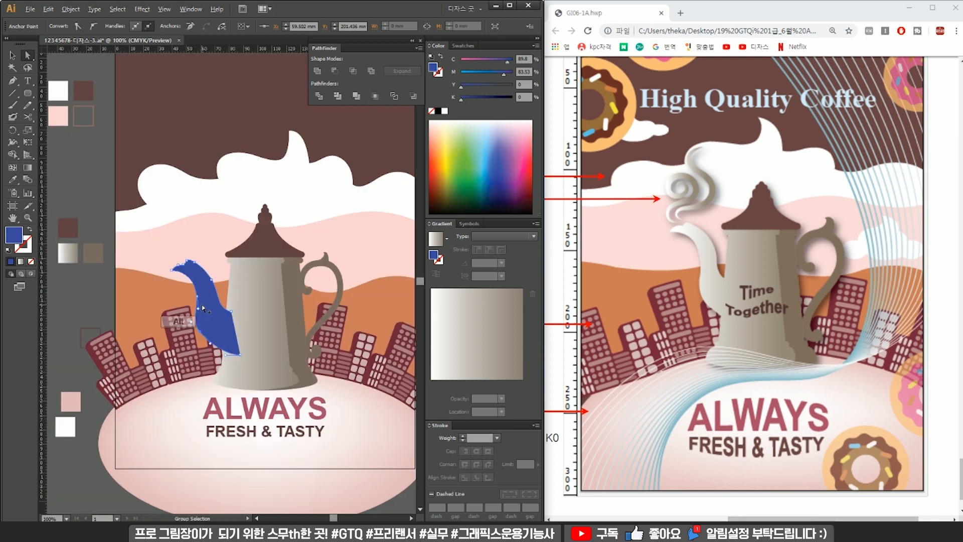
scroll(201, 305, "up", 1, "alt")
Step: Select the anchor points at the spout's mouth and move them up and outward to lengthen the neck
key("v")
left_click_drag(235, 231, 229, 239)
key("a")
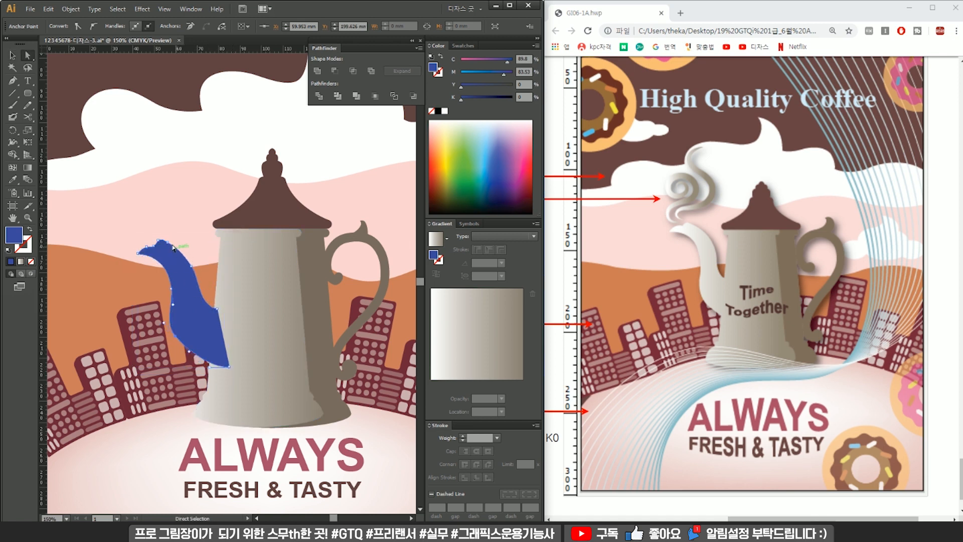
scroll(138, 241, "up", 2, "alt")
left_click_drag(125, 225, 206, 287)
left_click_drag(196, 244, 168, 219)
scroll(203, 210, "down", 4, "alt")
left_click(164, 9)
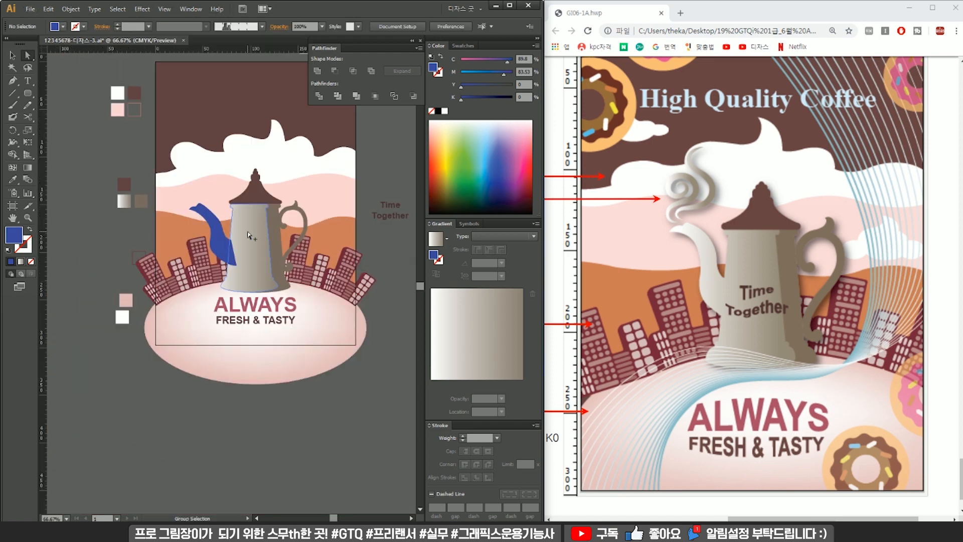
left_click(249, 234)
scroll(231, 236, "down", 2, "alt")
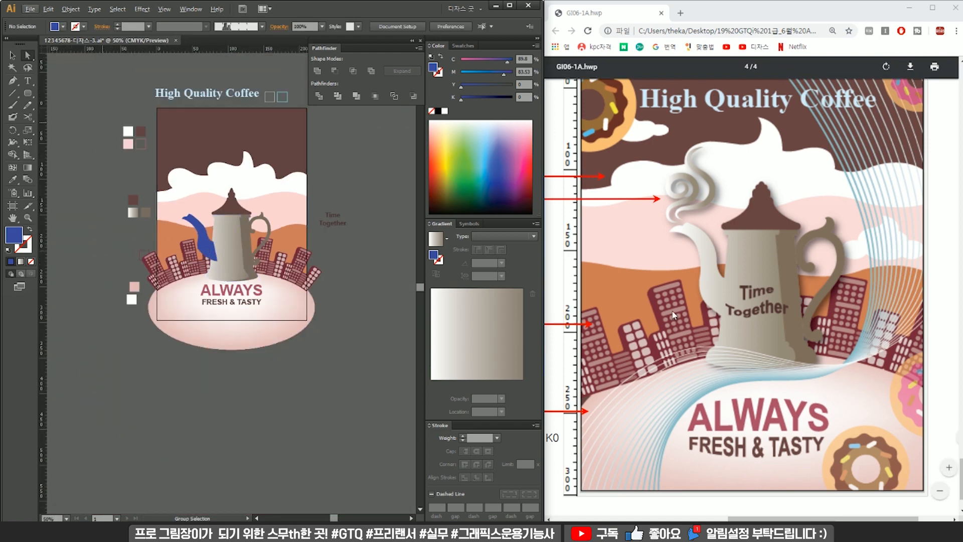
scroll(203, 226, "up", 3, "alt")
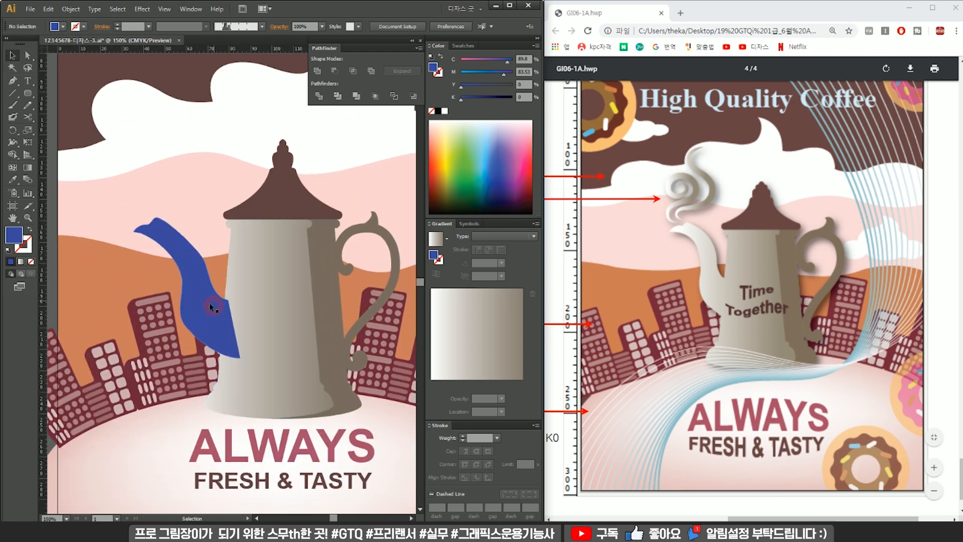
Step: Shift the spout slightly toward the pot body and refine its anchor points at the upper joint, outer neck and mouth
left_click(213, 308)
key("a")
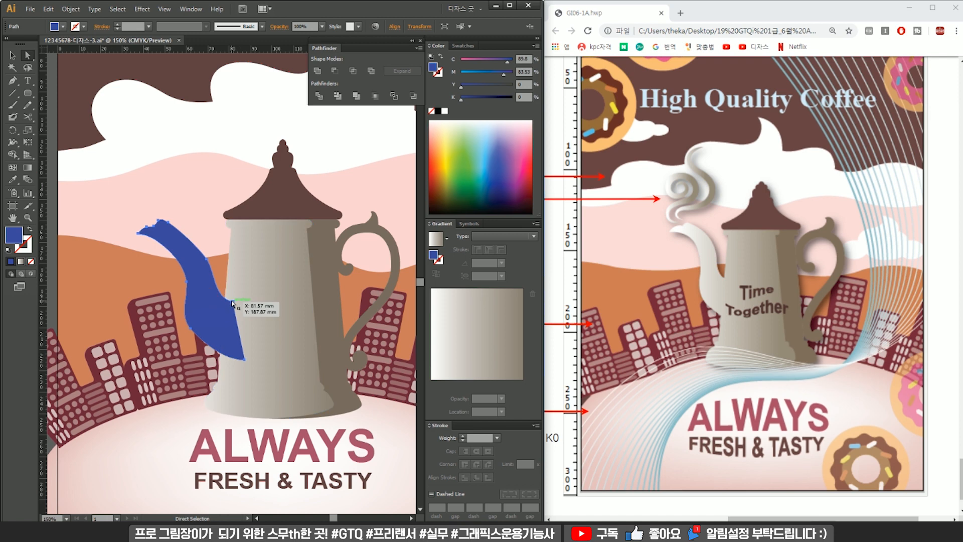
left_click(209, 303)
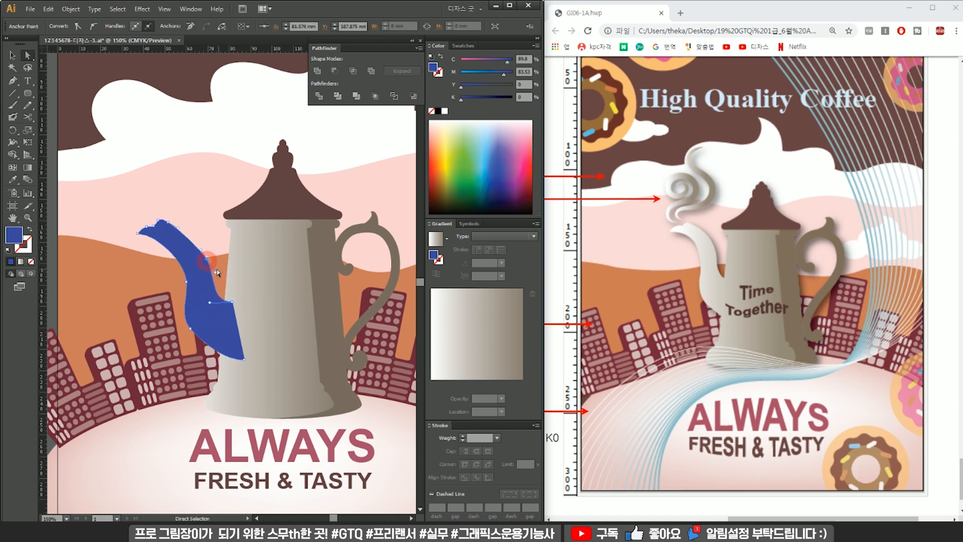
left_click(203, 250)
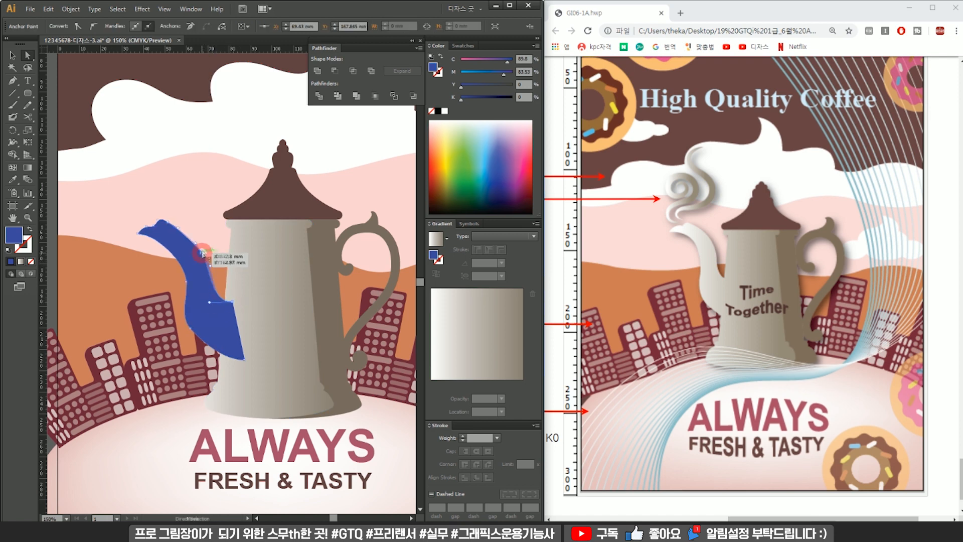
left_click(137, 231)
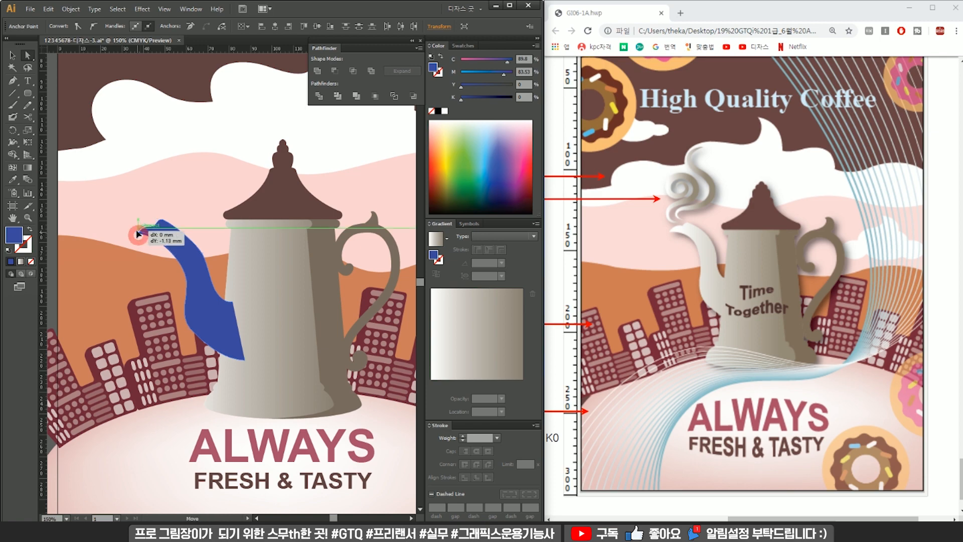
left_click(188, 201)
Step: Fill the spout with the linear gradient sampled from the pot body, and unite the spout with the body
scroll(217, 232, "down", 1)
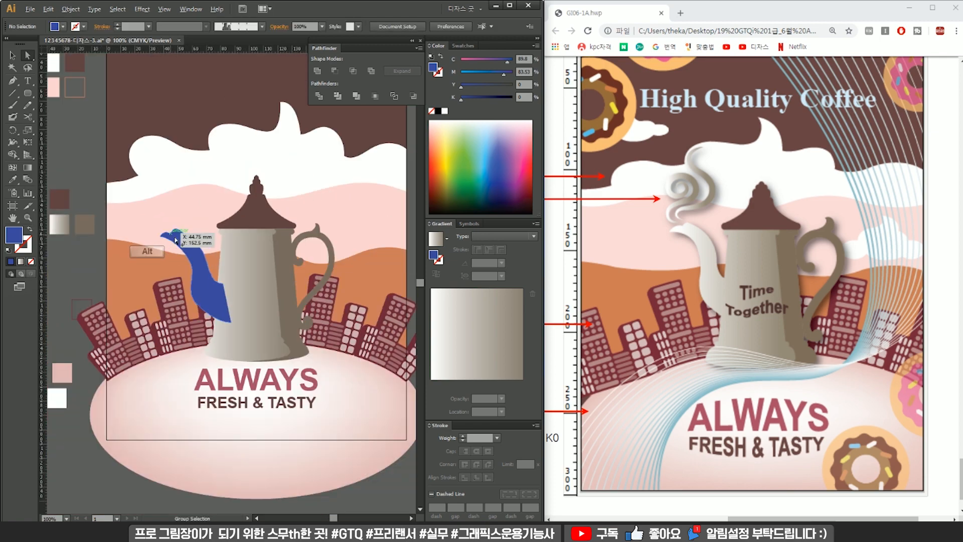
left_click_drag(222, 247, 214, 258)
left_click(215, 265)
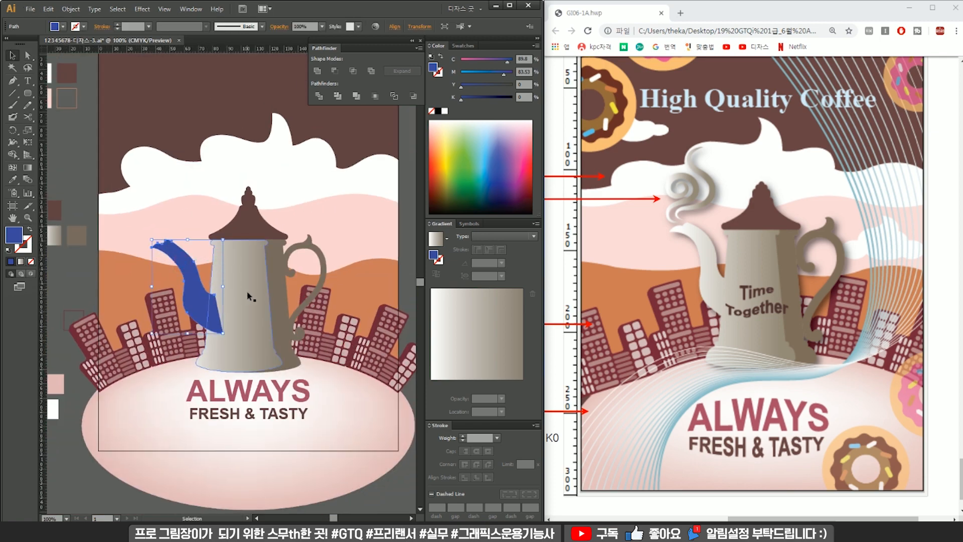
key("i")
left_click(235, 281)
key("v")
left_click(235, 288, "shift")
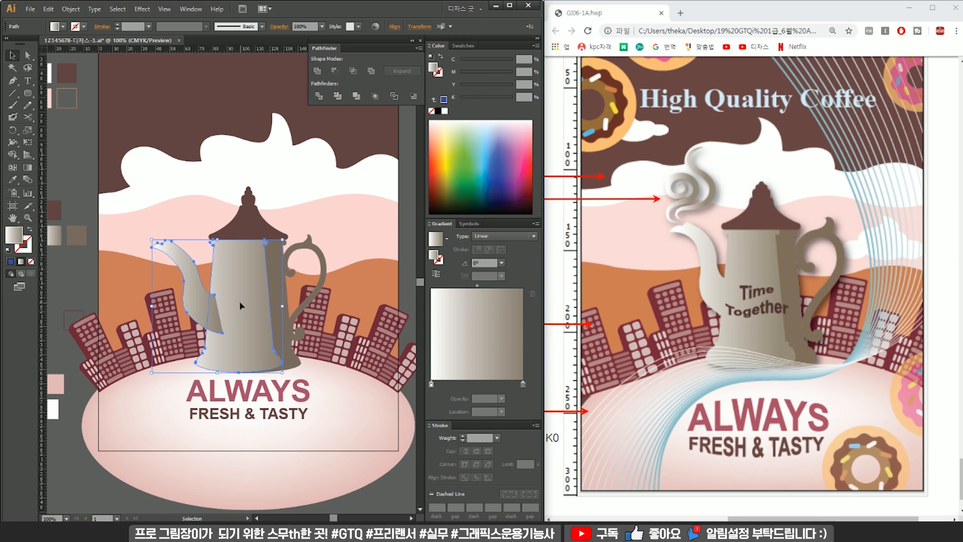
left_click(316, 71)
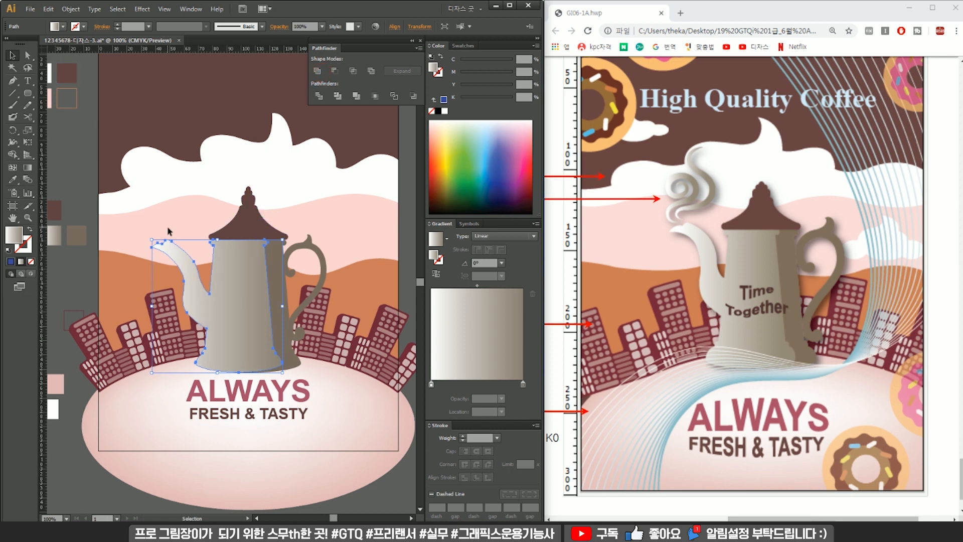
Step: Redraw the linear gradient horizontally across the united spout and body, starting inside the spout and ending before the body's shaded strip
key("g")
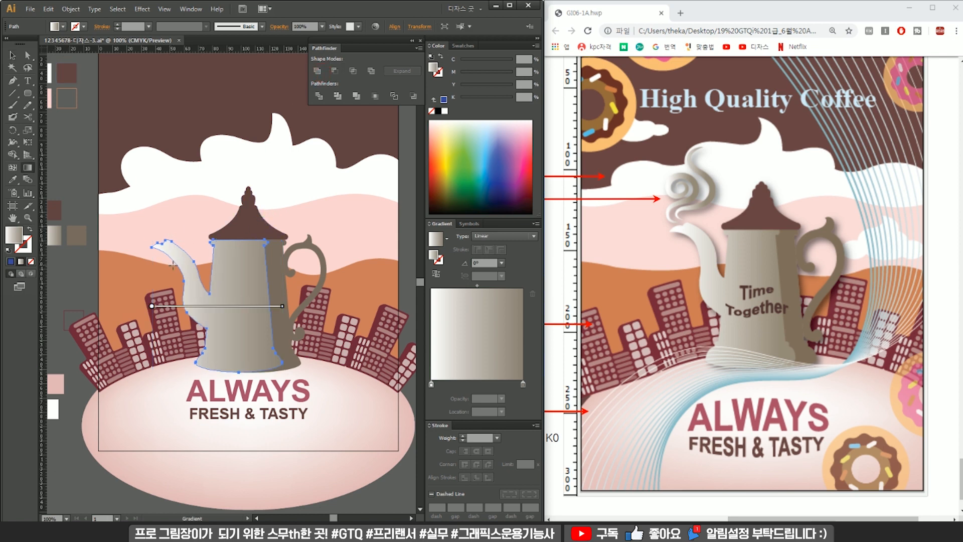
left_click_drag(164, 305, 265, 306)
key("v")
key("ctrl+shift+a")
key("ctrl+minus")
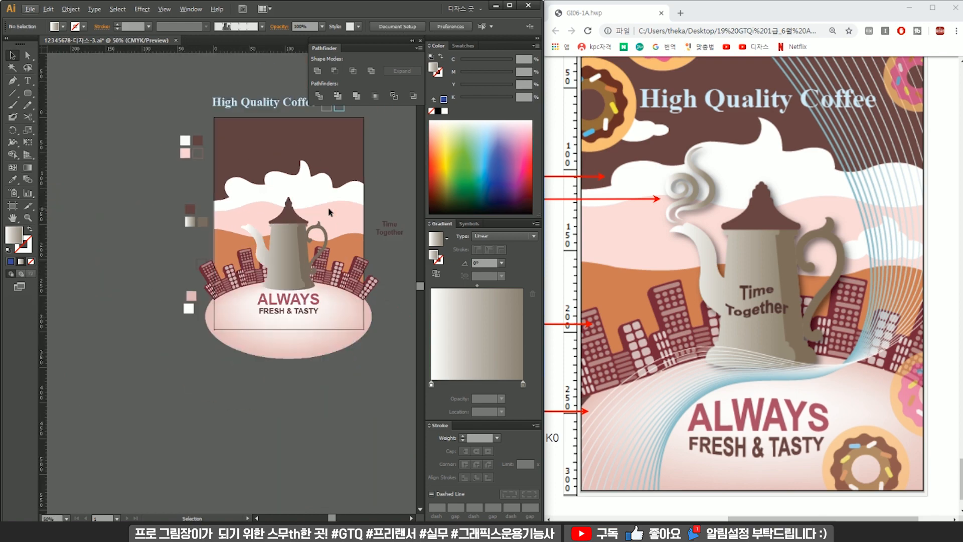
Step: Move the Time Together text onto the middle of the pot body and bring it to the front
key("ctrl+plus")
left_click_drag(399, 268, 198, 303)
key("shift")
key("ctrl+shift+bracketright")
left_click_drag(212, 309, 212, 311)
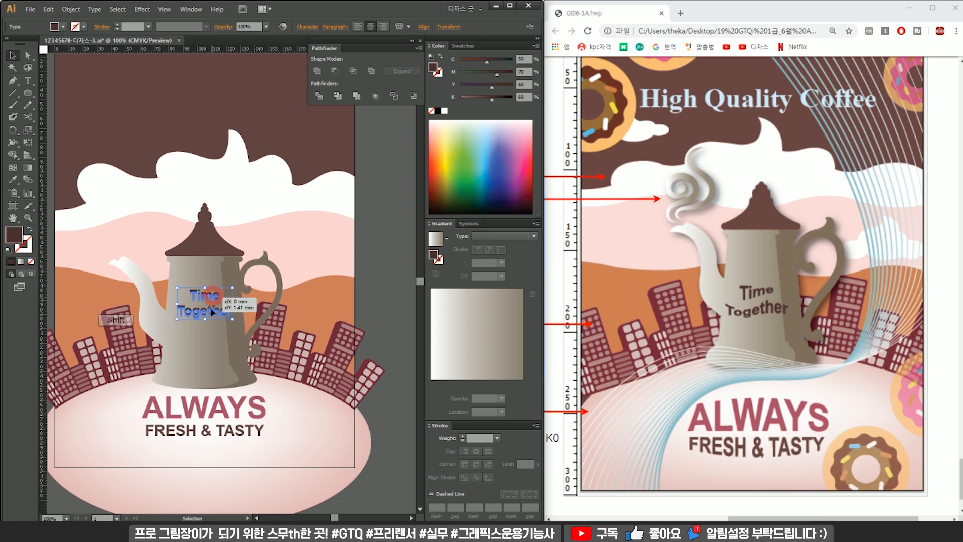
left_click(307, 261)
scroll(191, 266, "down", 1)
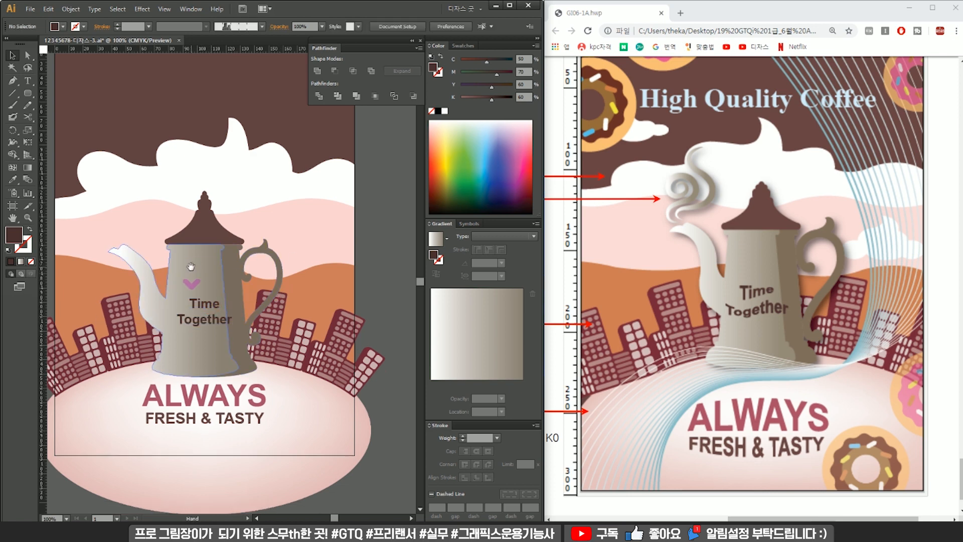
Step: Paint a curling spiral and a wavy steam stroke rising from the spout's mouth with the Paintbrush tool
left_click_drag(190, 263, 231, 291)
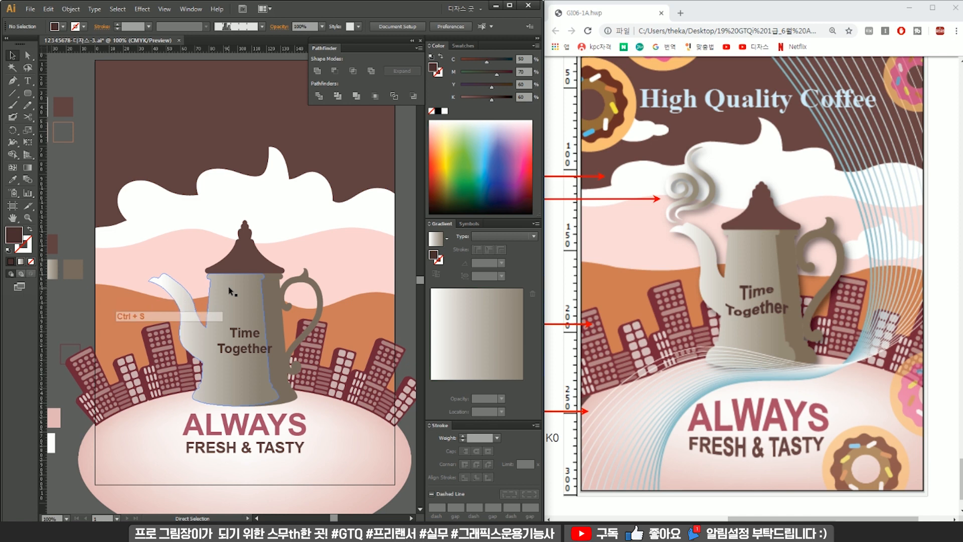
scroll(156, 236, "up", 2)
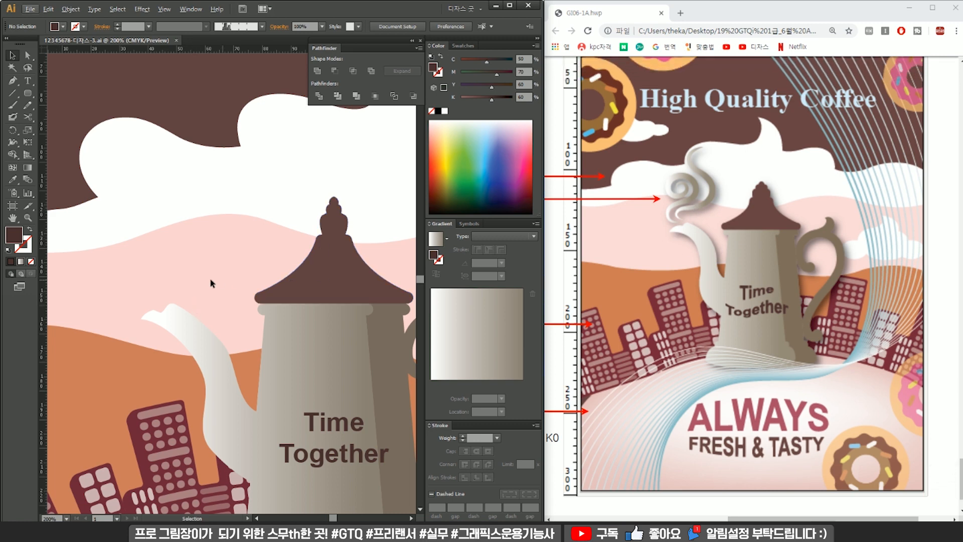
scroll(219, 283, "up", 3)
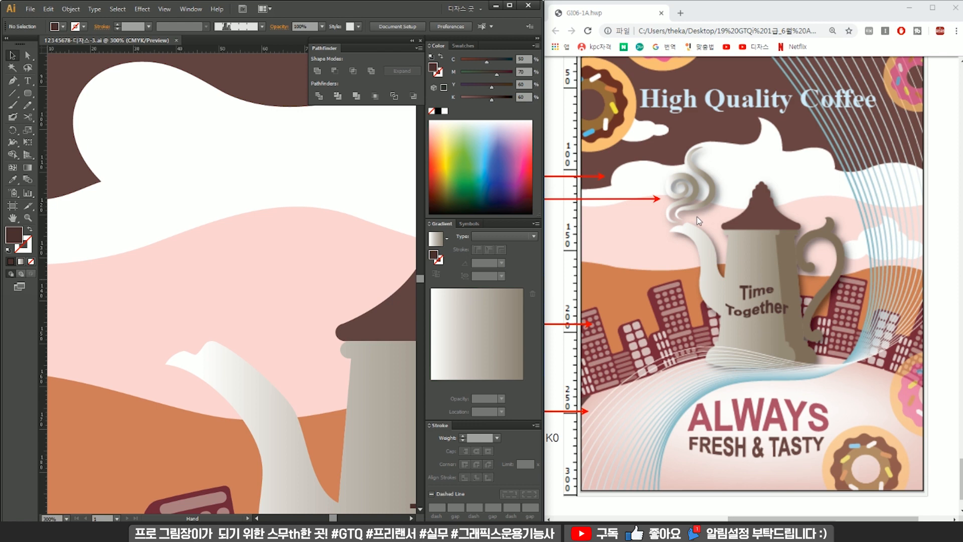
key("b")
left_click(183, 340)
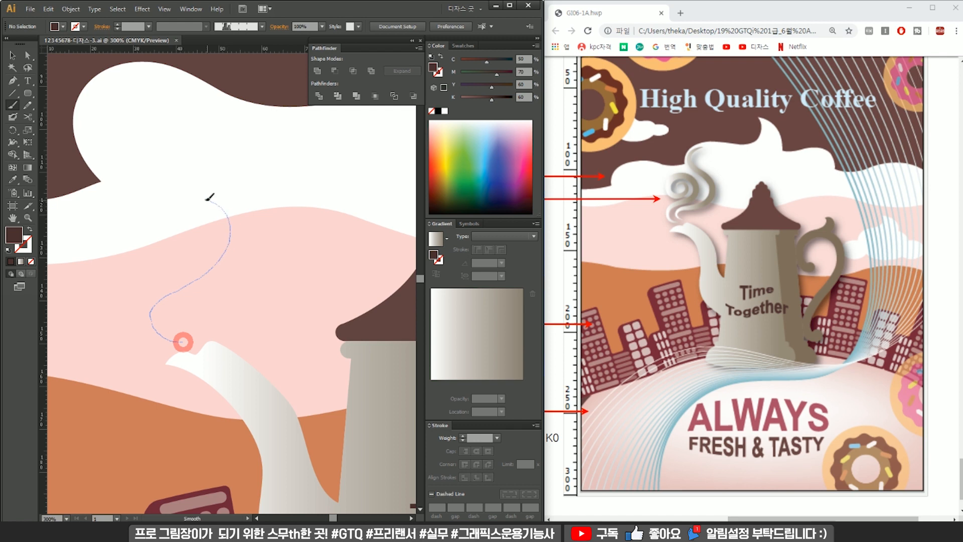
left_click_drag(200, 218, 225, 221)
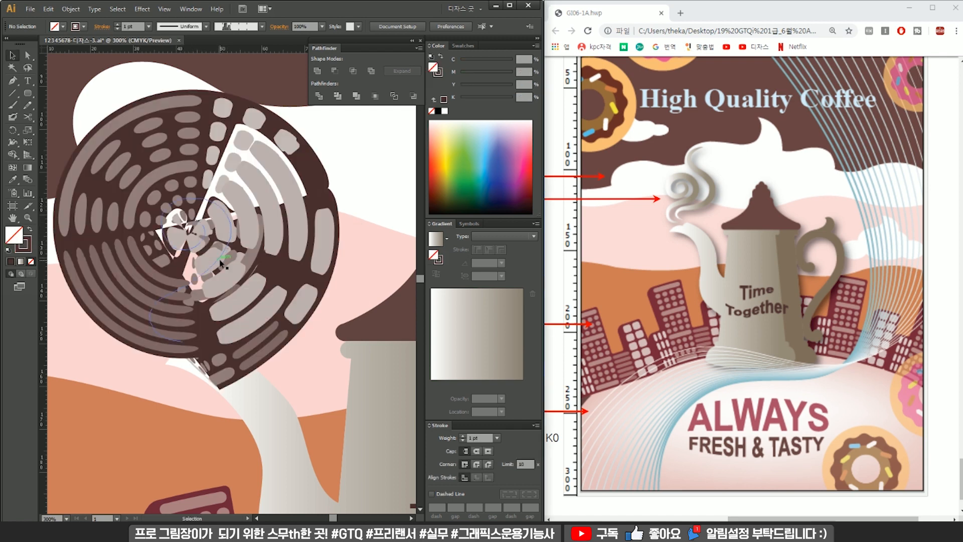
left_click(284, 306, "ctrl")
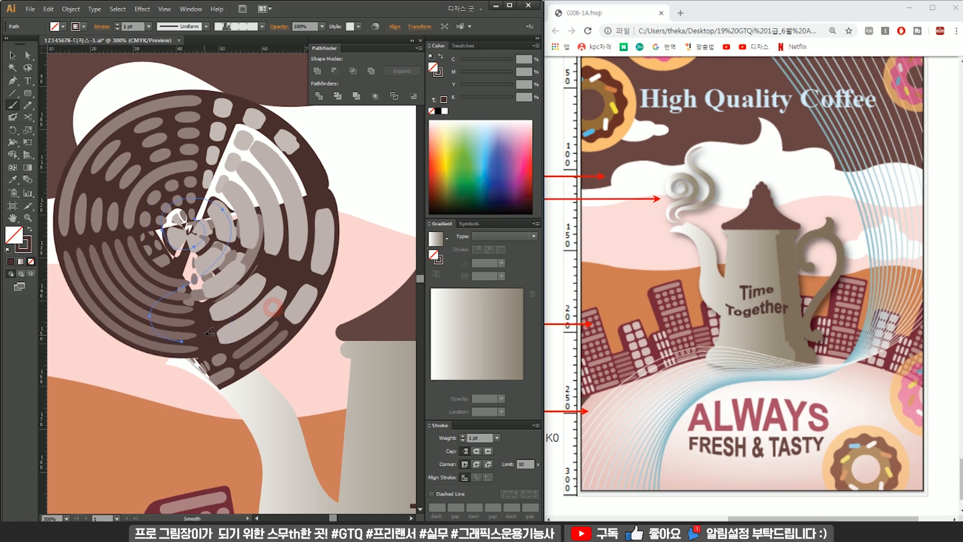
left_click(351, 215, "ctrl")
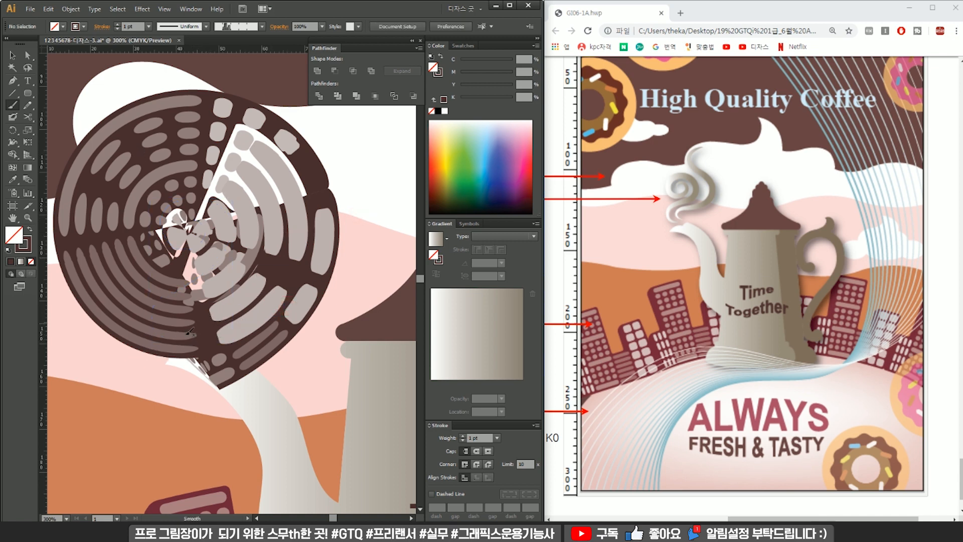
key("alt")
left_click_drag(238, 120, 249, 121)
key("ctrl+z")
key("ctrl+z")
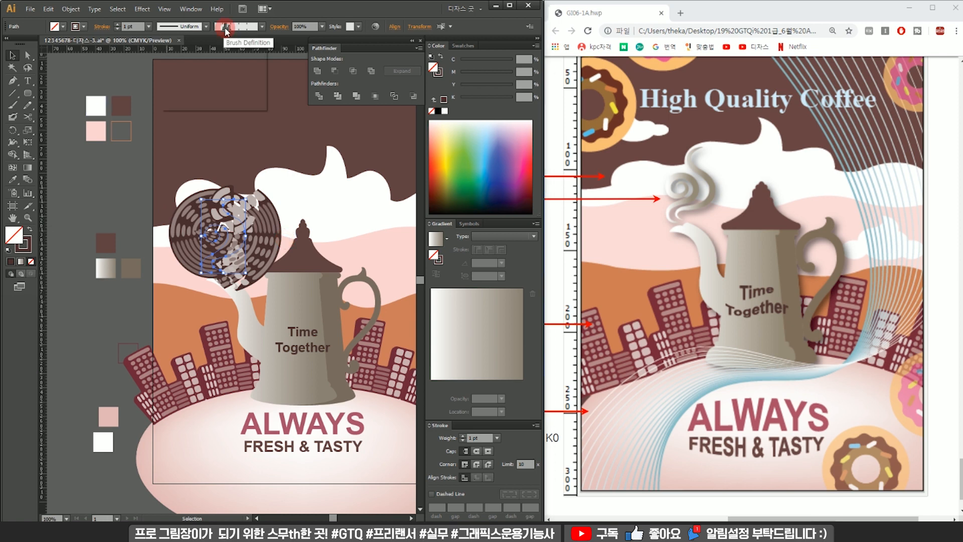
Step: Replace the building pattern on the two steam strokes with the Basic brush definition
left_click(262, 26)
left_click_drag(259, 83, 263, 56)
left_click(237, 66)
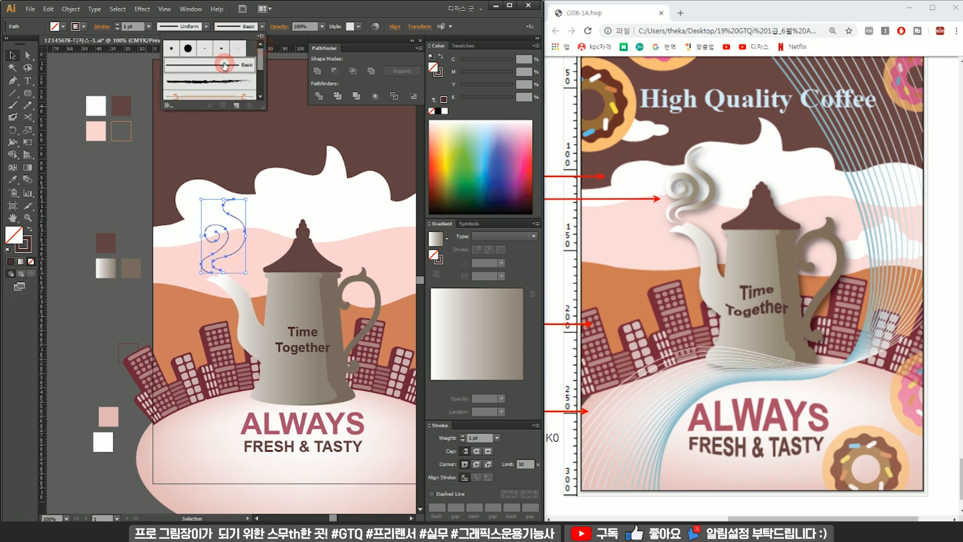
left_click(309, 12)
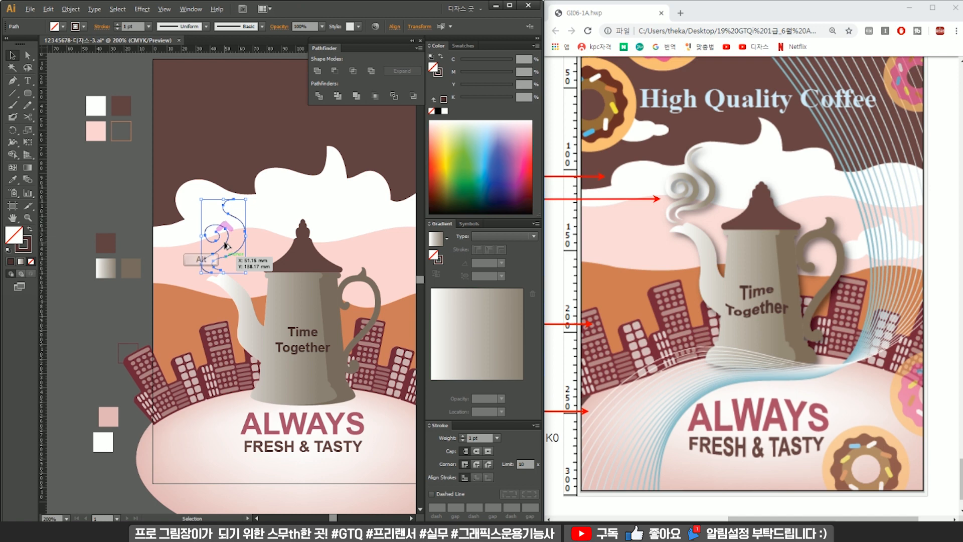
Step: Give both steam strokes round caps and round corner joins
scroll(224, 245, "up", 4)
left_click_drag(224, 245, 261, 347)
left_click_drag(239, 119, 238, 144)
left_click(477, 452)
left_click(478, 463)
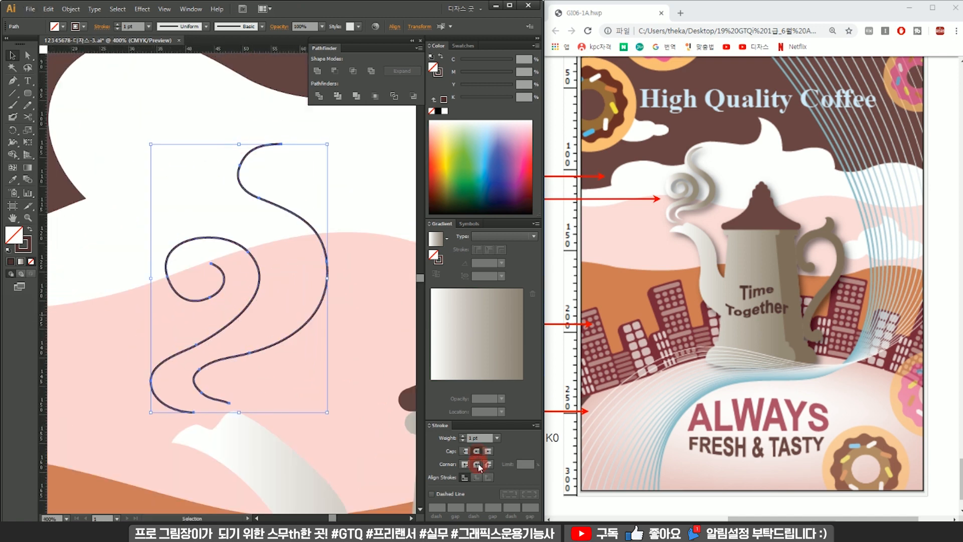
Step: Apply the elliptical width profile tapering at both ends to the steam strokes and set their weight to 9 pt
left_click(186, 28)
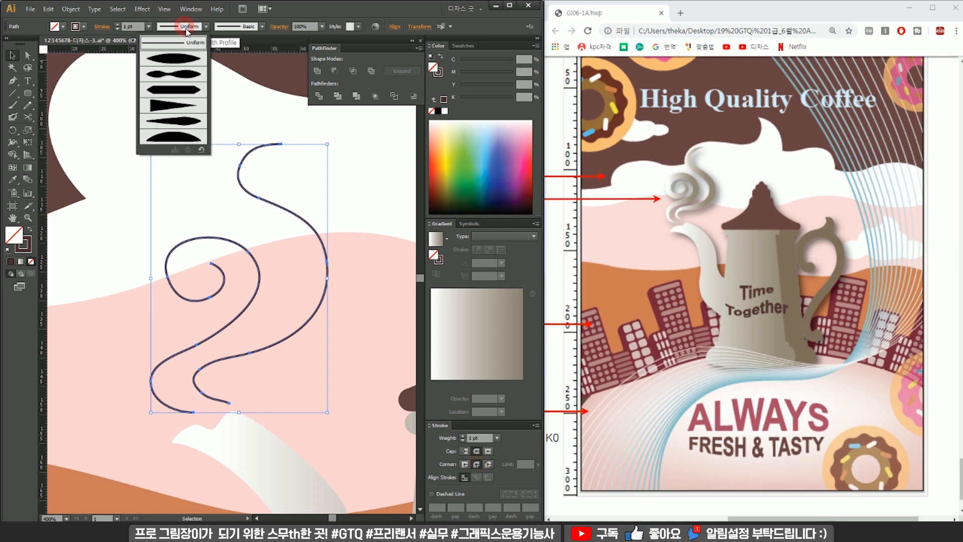
left_click(189, 64)
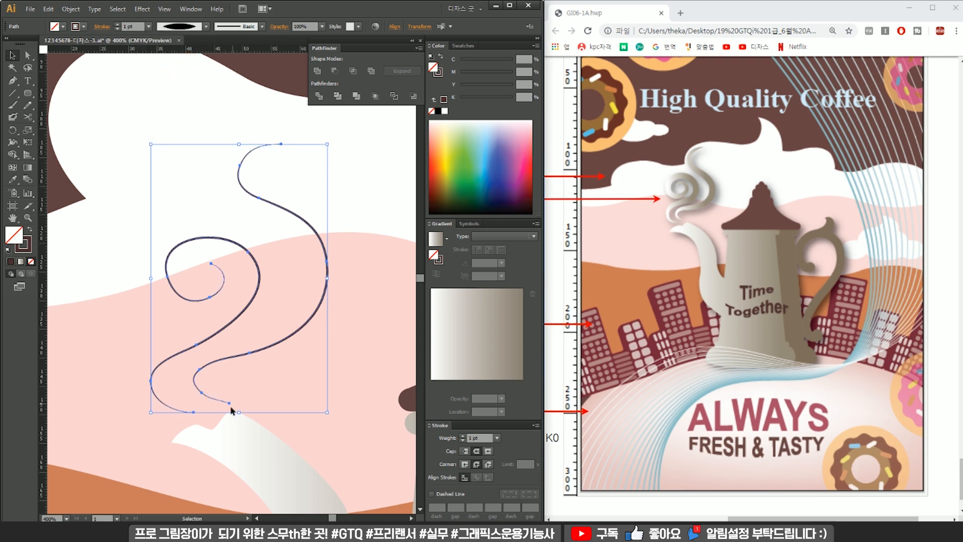
left_click(117, 25)
left_click(117, 25)
left_click(117, 24)
left_click(118, 25)
left_click(117, 24)
left_click(119, 24)
left_click(118, 25)
left_click(118, 24)
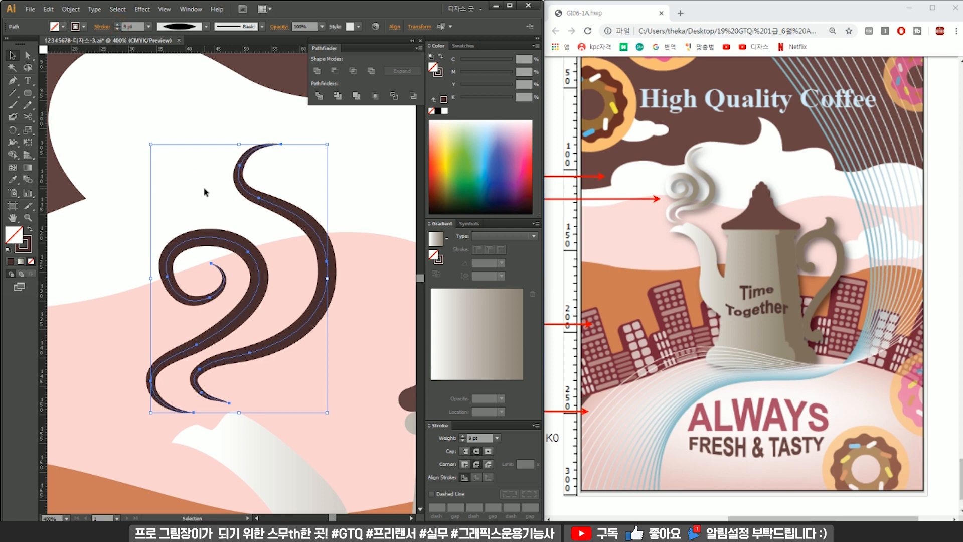
Step: Scale the two steam strokes down slightly and shift them to sit just above the spout's mouth
scroll(181, 190, "down", 2)
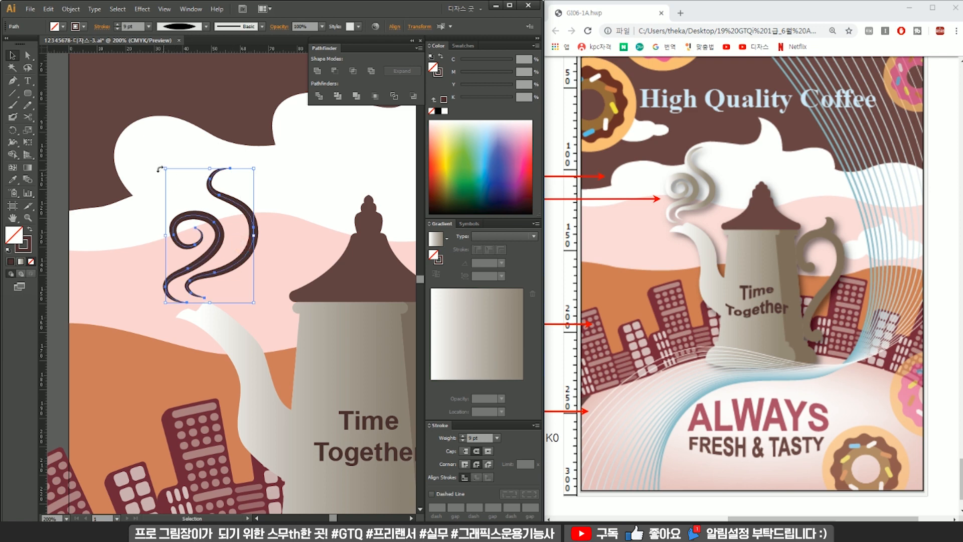
mouse_move(166, 169)
left_mouse_down()
mouse_move(161, 162)
mouse_move(172, 177)
left_mouse_up()
left_click_drag(238, 271, 229, 271)
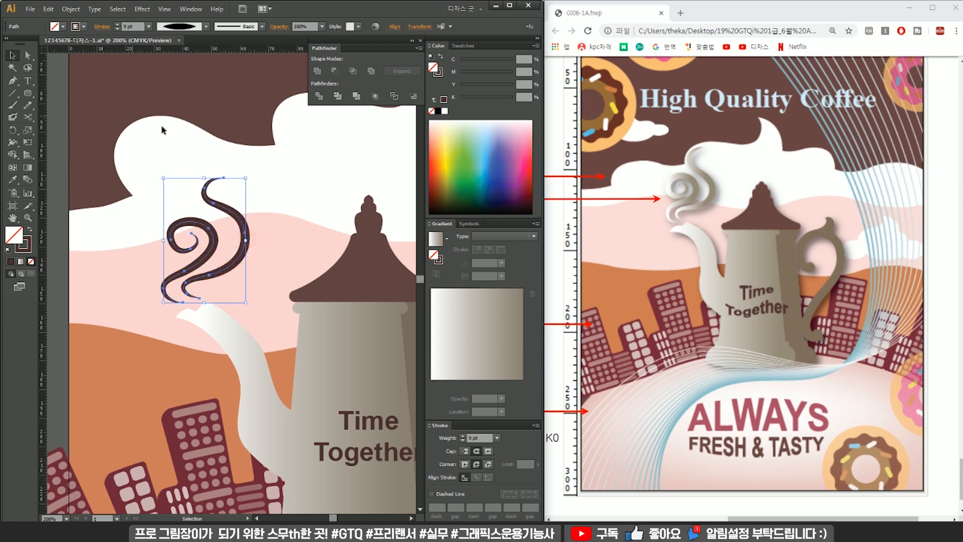
Step: Extend the inner end of the spiral steam stroke with one more curved segment using the Pen tool
scroll(211, 240, "up", 2)
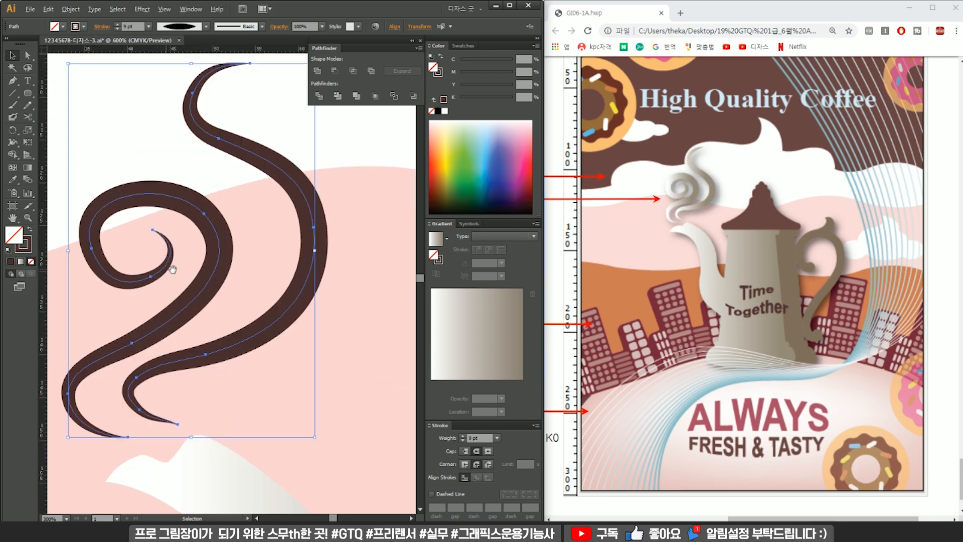
mouse_move(183, 268)
left_mouse_down()
mouse_move(209, 284)
mouse_move(197, 264)
mouse_move(157, 258)
left_mouse_up()
key("b")
key("ctrl+z")
key("a")
key("p")
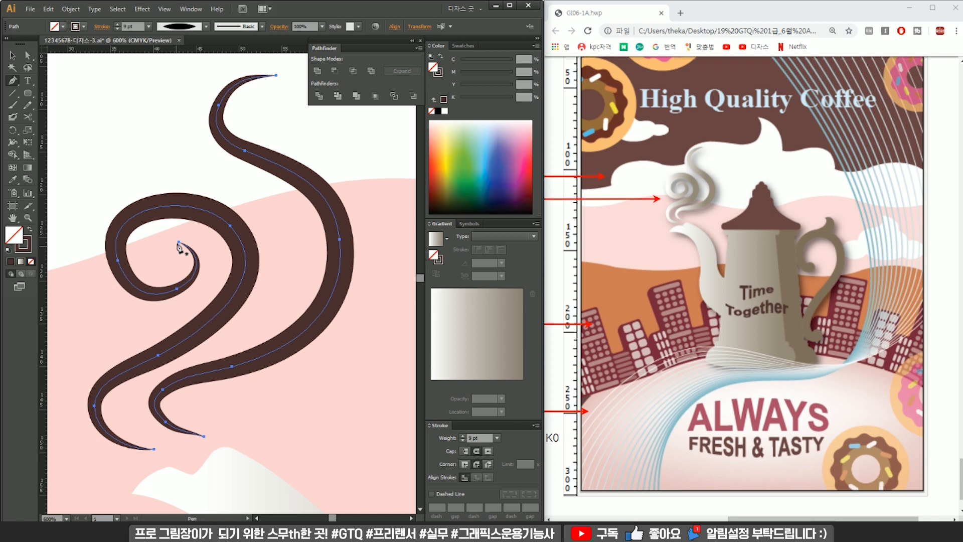
left_click_drag(179, 242, 168, 289)
key("v")
left_click(173, 144)
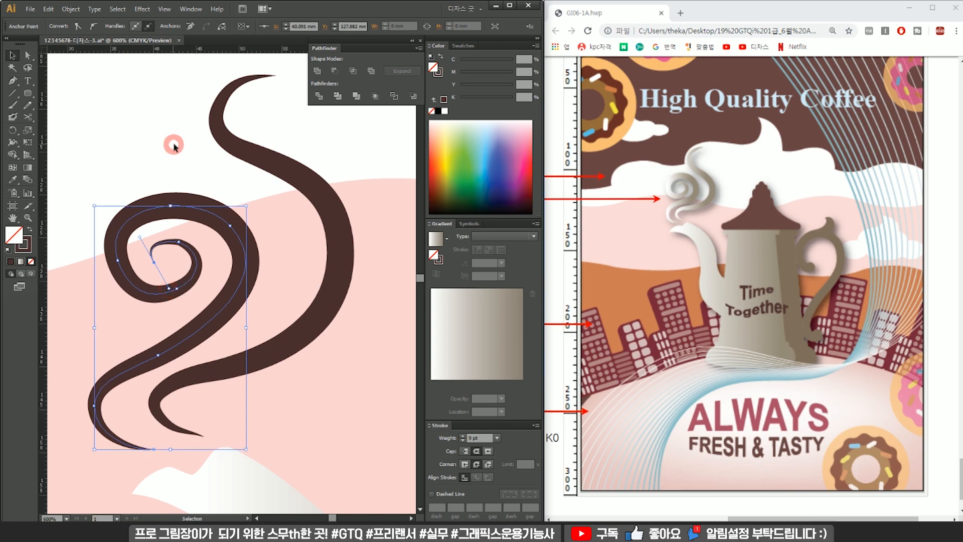
Step: Expand the appearance of both steam strokes into filled shapes
left_click_drag(136, 127, 333, 297)
left_click(71, 9)
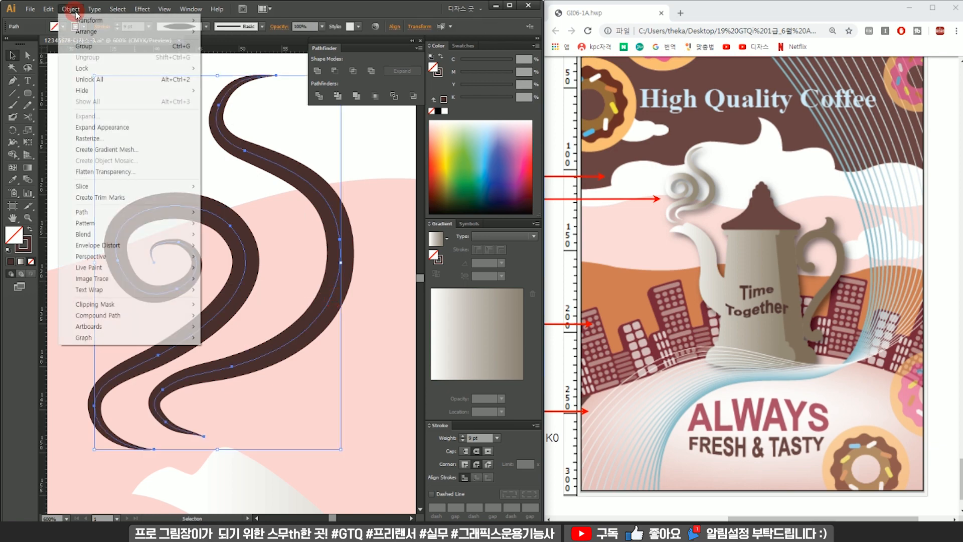
left_click(125, 136)
key("ctrl+1")
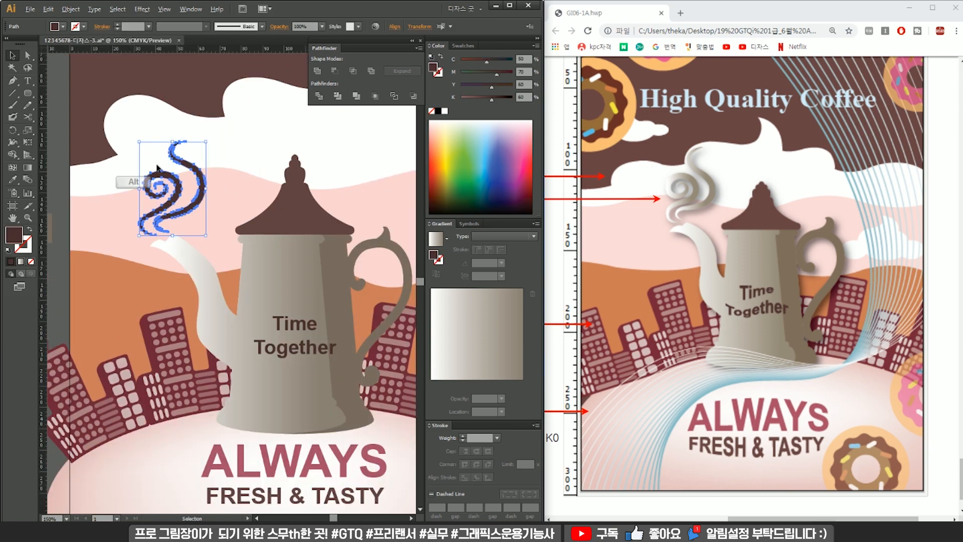
Step: Fill the spiral steam shape with the white-to-brown linear gradient sampled from the swatch square beside the artboard
left_click_drag(216, 201, 225, 204)
left_click_drag(165, 171, 230, 208)
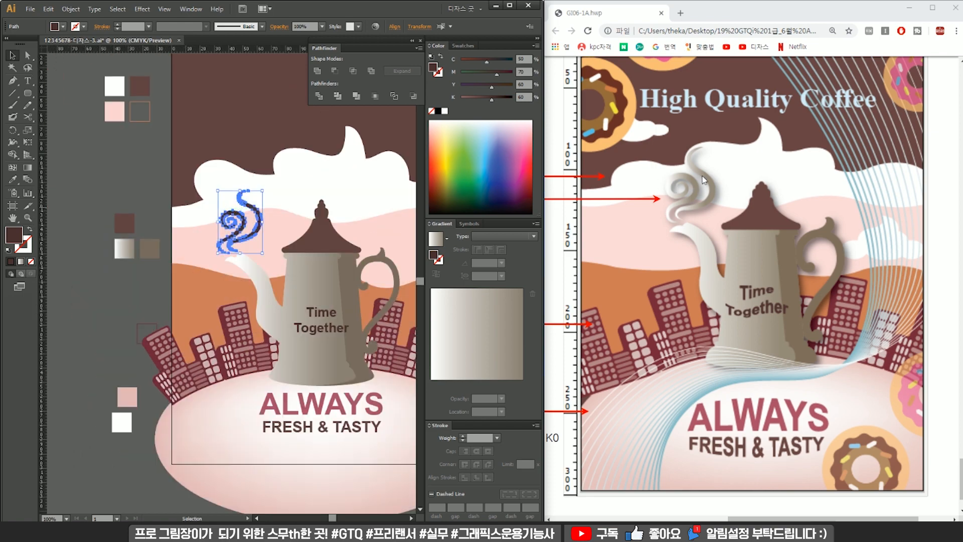
scroll(227, 209, "up", 2)
left_click_drag(194, 224, 242, 241)
left_click(239, 203)
left_click(283, 231)
left_click(70, 304)
left_click(206, 207)
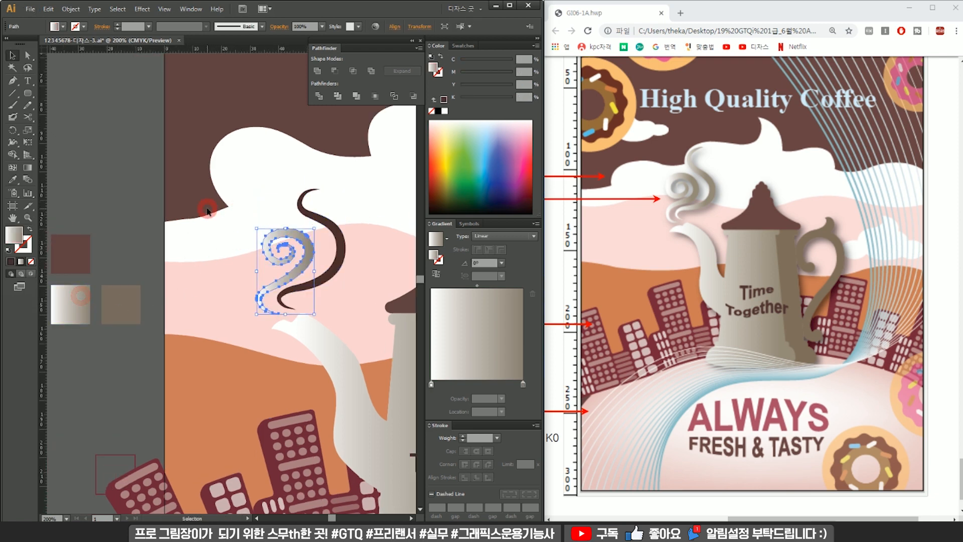
left_click(288, 234)
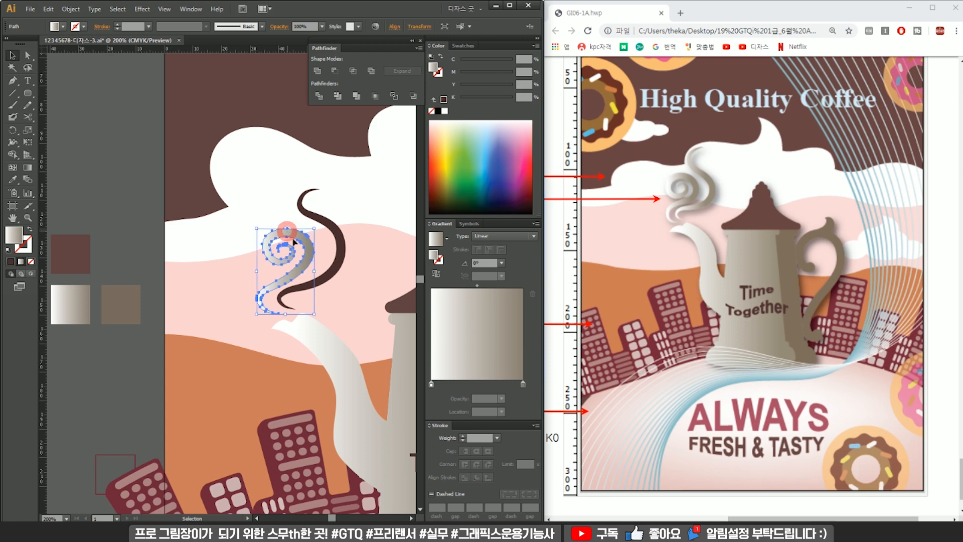
left_click(207, 186)
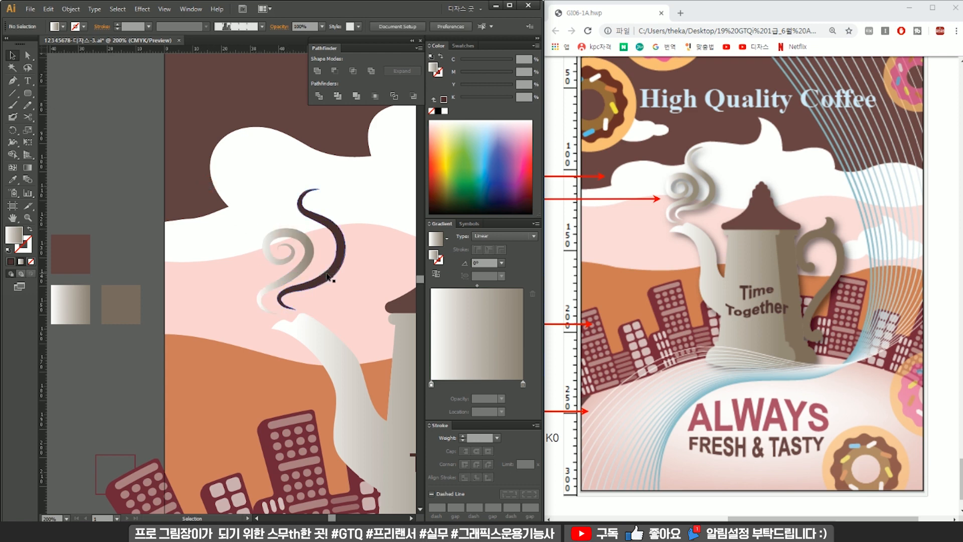
left_click(327, 276)
left_click(262, 268)
key("g")
left_click_drag(340, 274, 289, 273)
key("v")
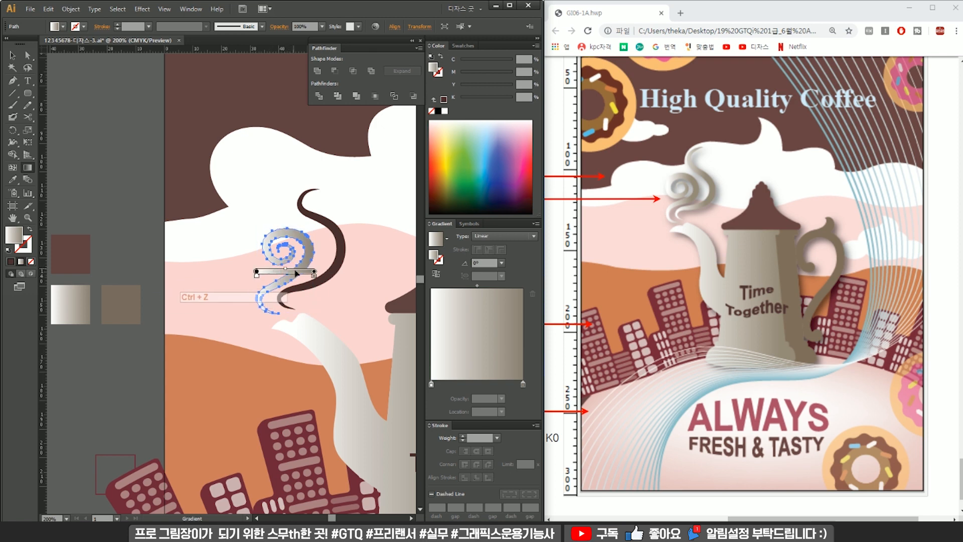
Step: Fill the wavy steam shape with the white-to-brown linear gradient sampled from the swatch square beside the artboard
left_click(342, 256)
key("i")
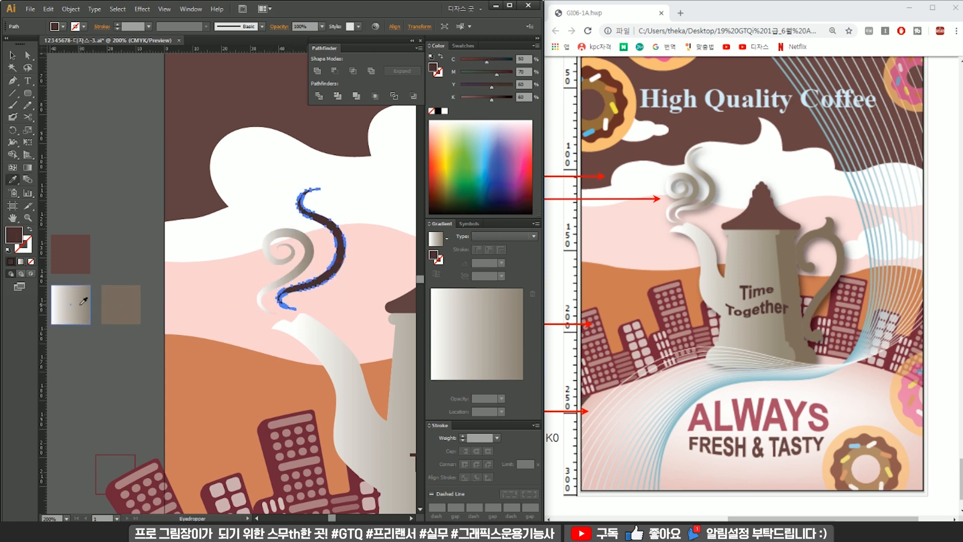
left_click(79, 305)
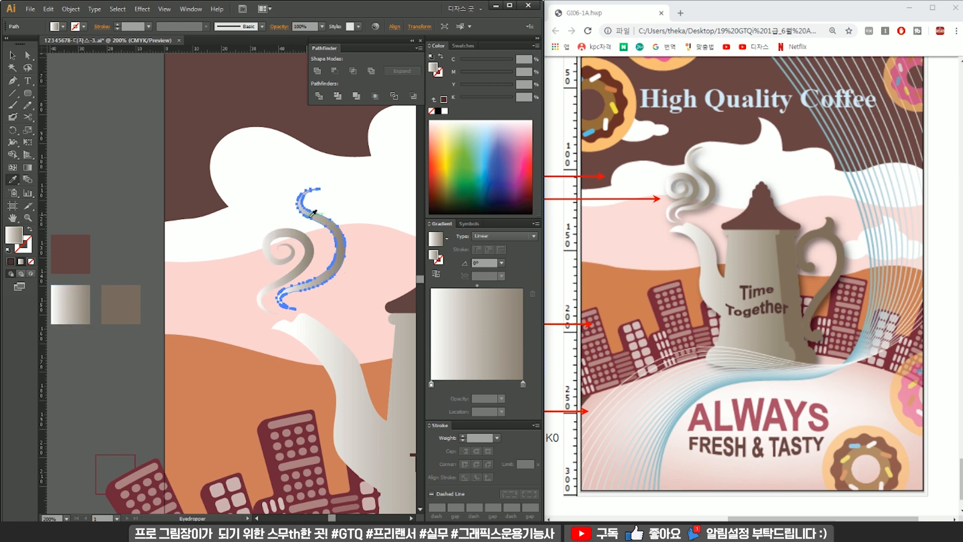
Step: Relocate the wavy steam gradient's brown stop to about 50% and copy the white stop to the 100% end
left_click_drag(522, 384, 476, 389)
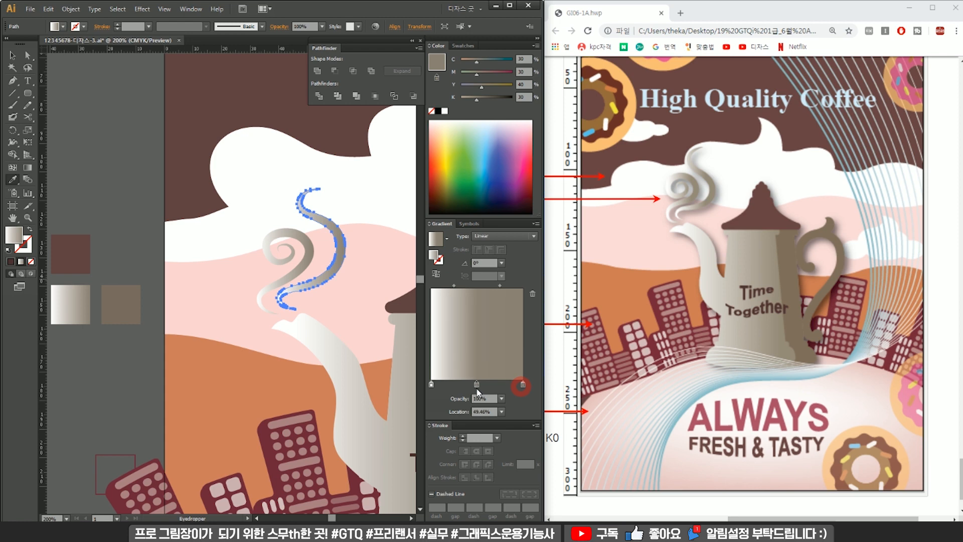
left_click_drag(521, 385, 492, 411)
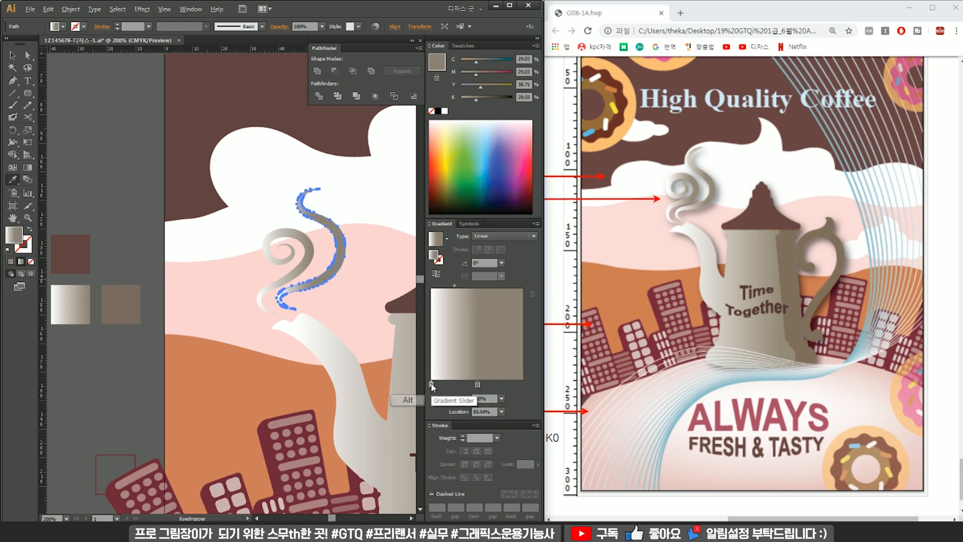
left_click_drag(431, 384, 522, 384)
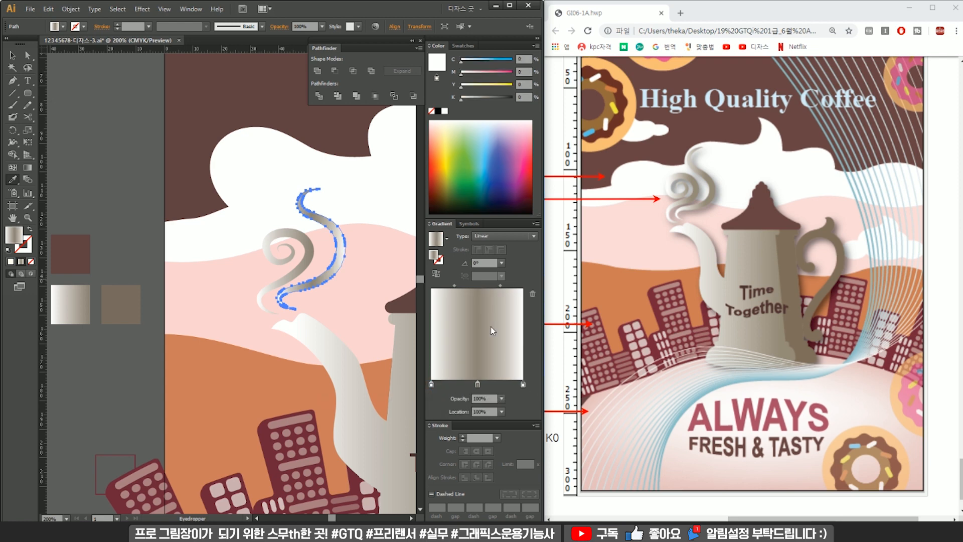
Step: Redraw the wavy steam shape's gradient straight down at -90° from its upper curve to its lower end
key("g")
left_click_drag(311, 204, 311, 300)
key("v")
left_click(94, 165)
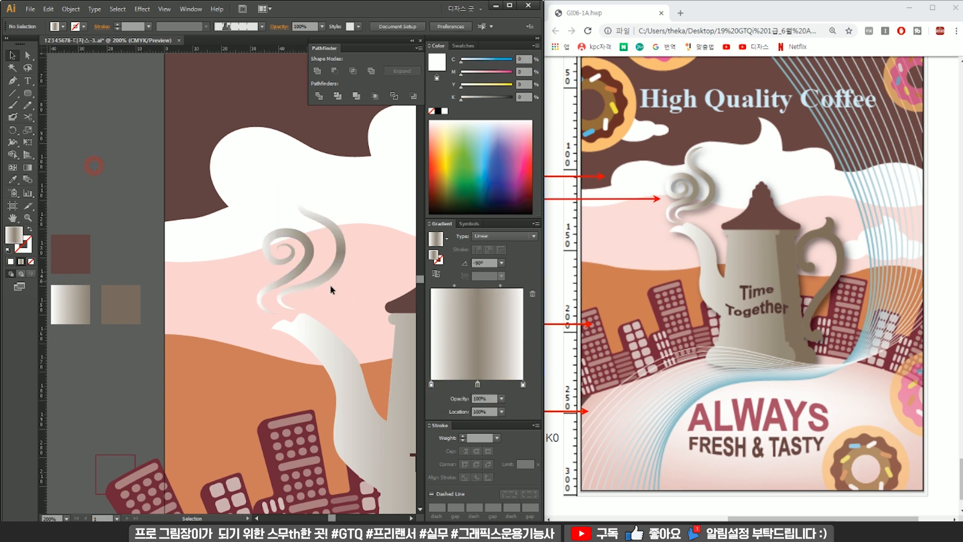
Step: Remove the white end stop from the wavy steam shape's gradient and move the brown stop to 100%
left_click(344, 251)
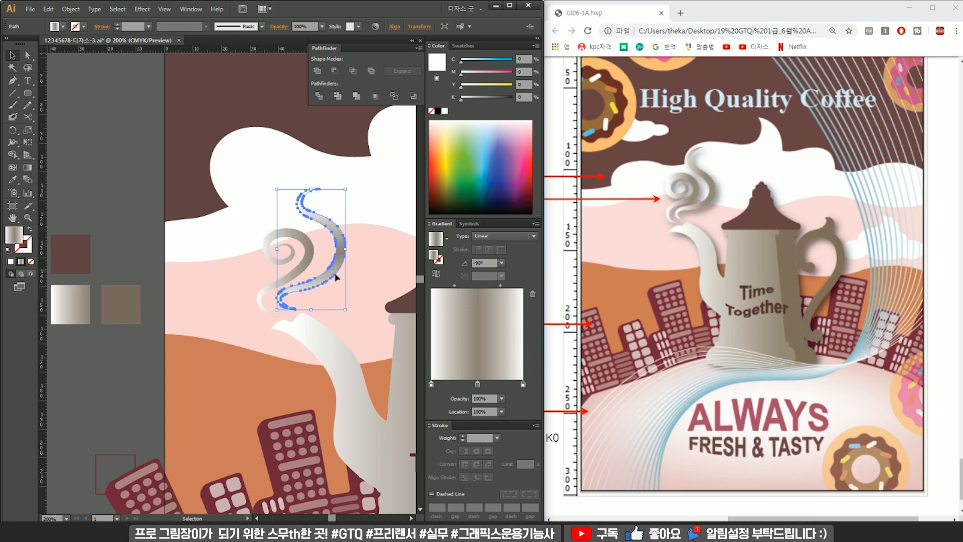
left_click_drag(523, 384, 511, 418)
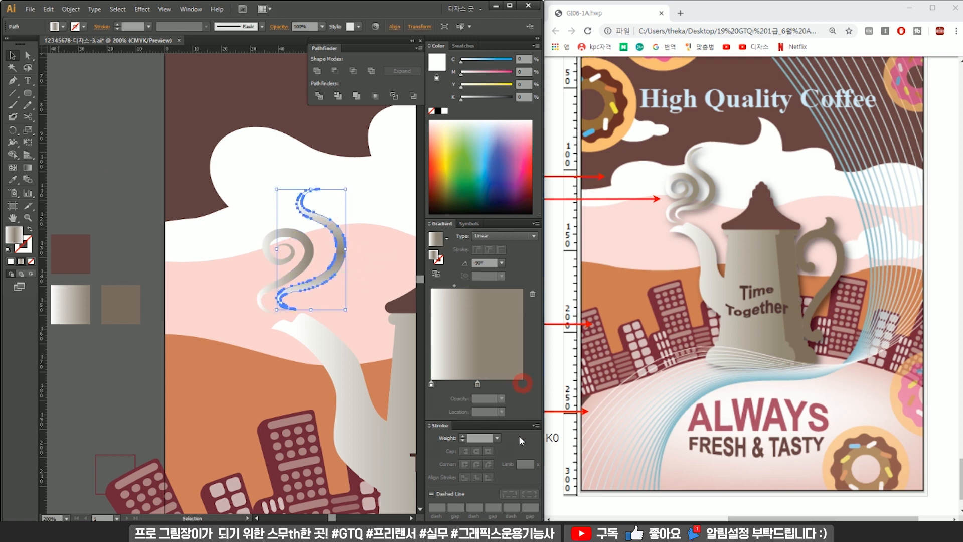
left_click(478, 385)
left_click_drag(478, 385, 523, 385)
key("g")
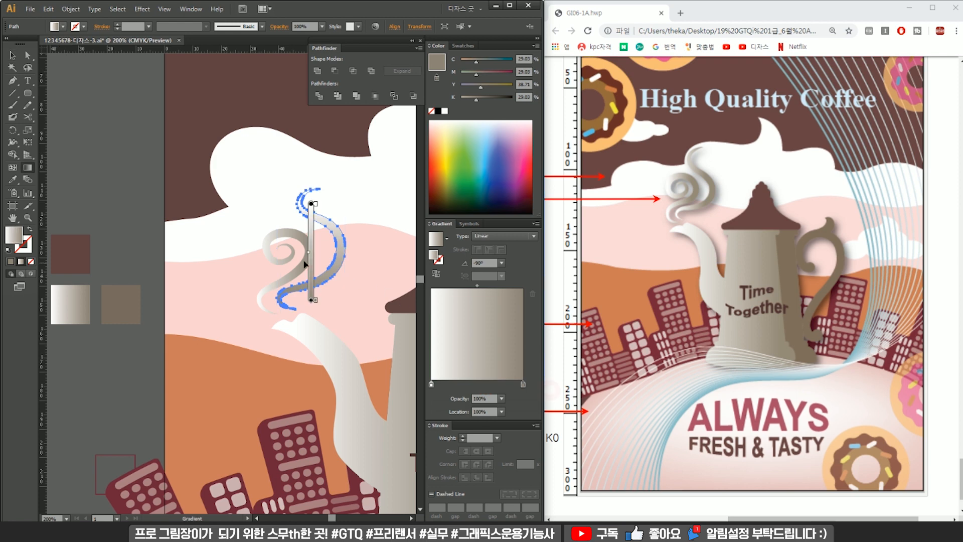
Step: Redraw the wavy steam shape's gradient roughly horizontally from its inner side to just beyond its outer curve
left_click_drag(296, 249, 346, 254)
key("v")
left_click(351, 205)
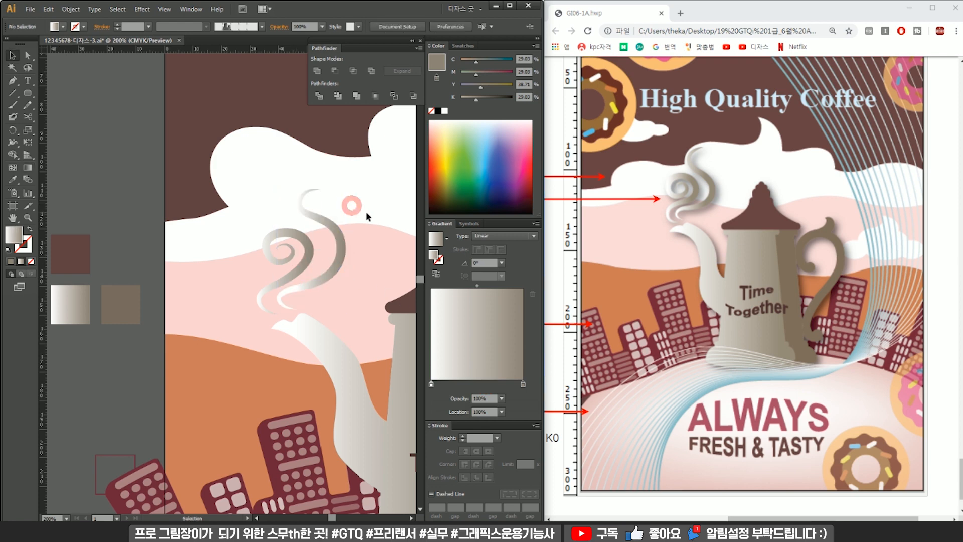
Step: Group the coffee pot and steam shapes together, leaving the Time Together text out of the group
scroll(357, 237, "down", 1)
left_click(336, 228)
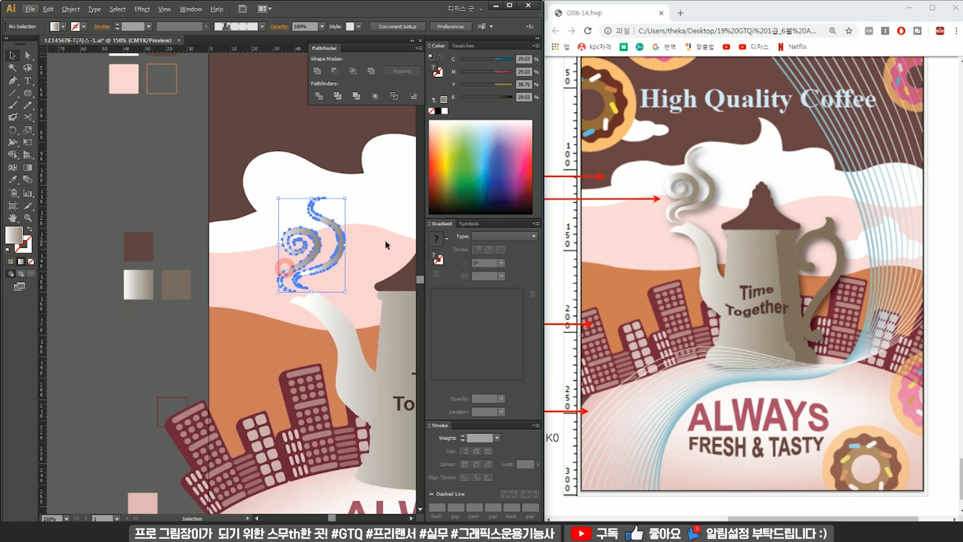
left_click(386, 244)
scroll(386, 244, "down", 1)
left_click_drag(385, 243, 317, 199)
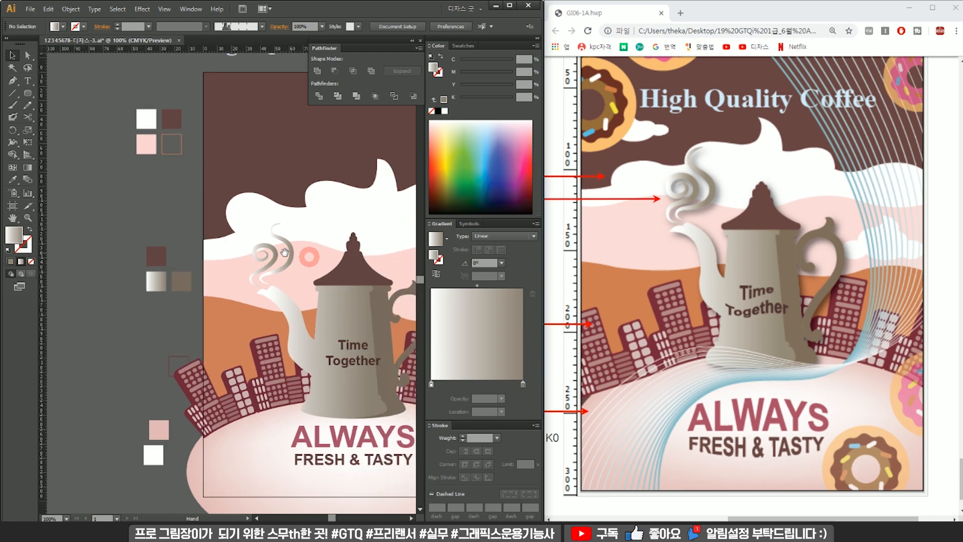
left_click_drag(252, 166, 252, 213)
left_click_drag(318, 241, 253, 216)
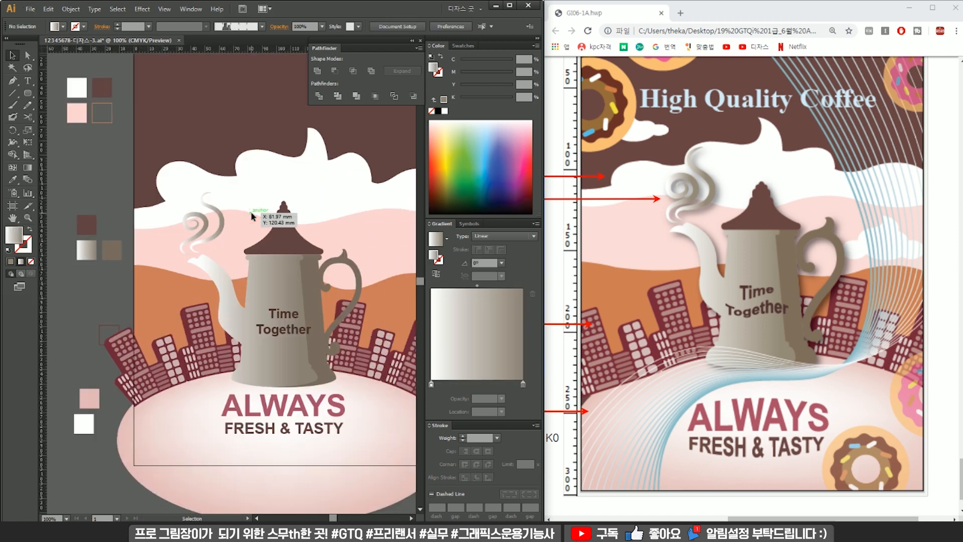
left_click_drag(351, 396, 383, 384)
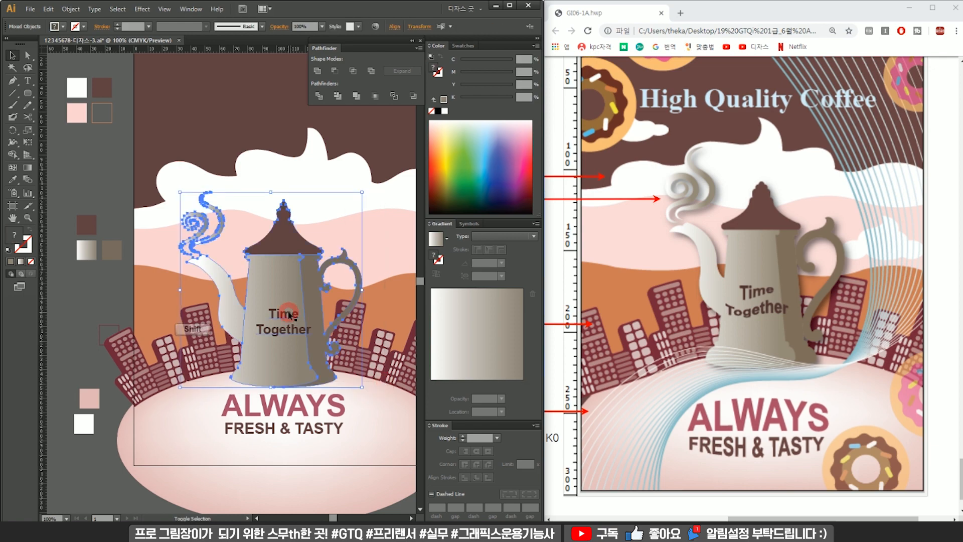
key("ctrl+g")
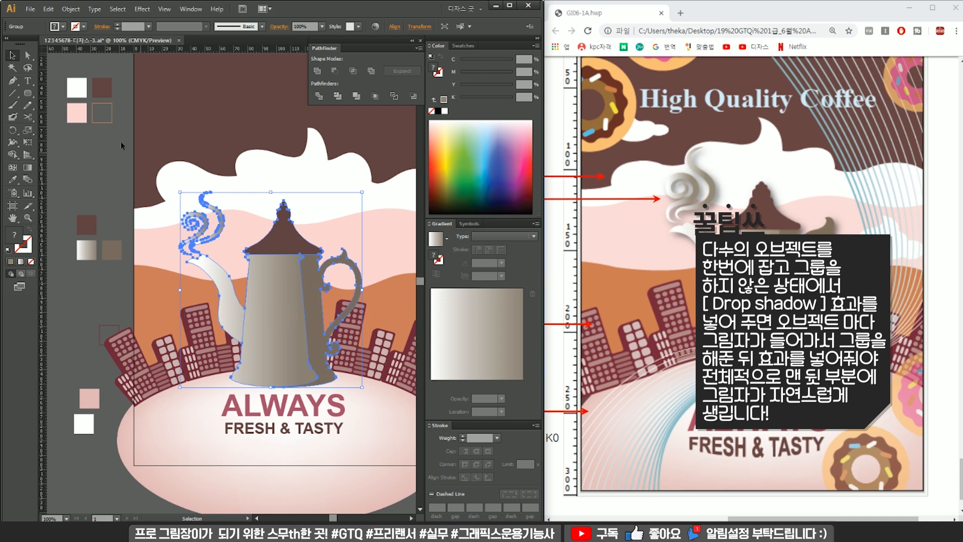
Step: Apply a Drop Shadow effect in Multiply mode to the coffee pot and steam group
left_click(142, 9)
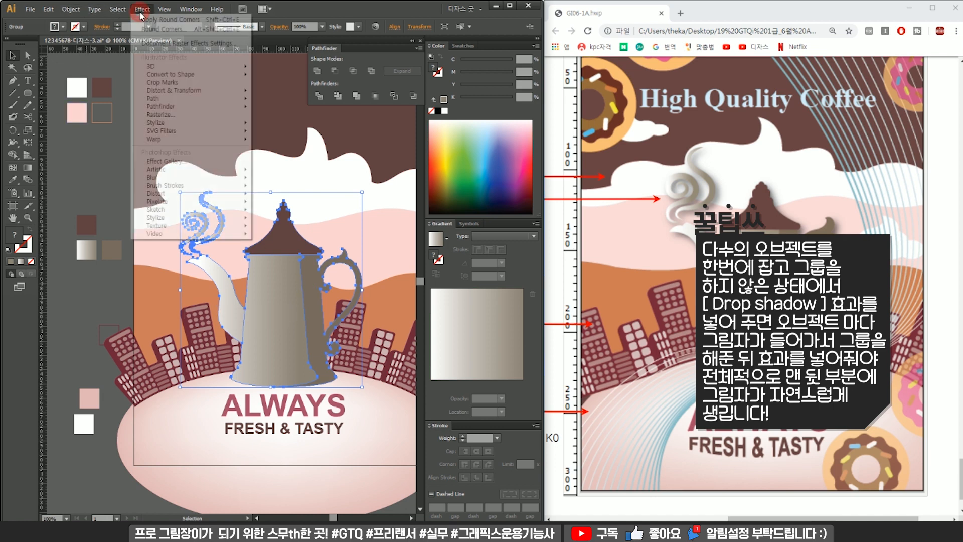
mouse_move(185, 126)
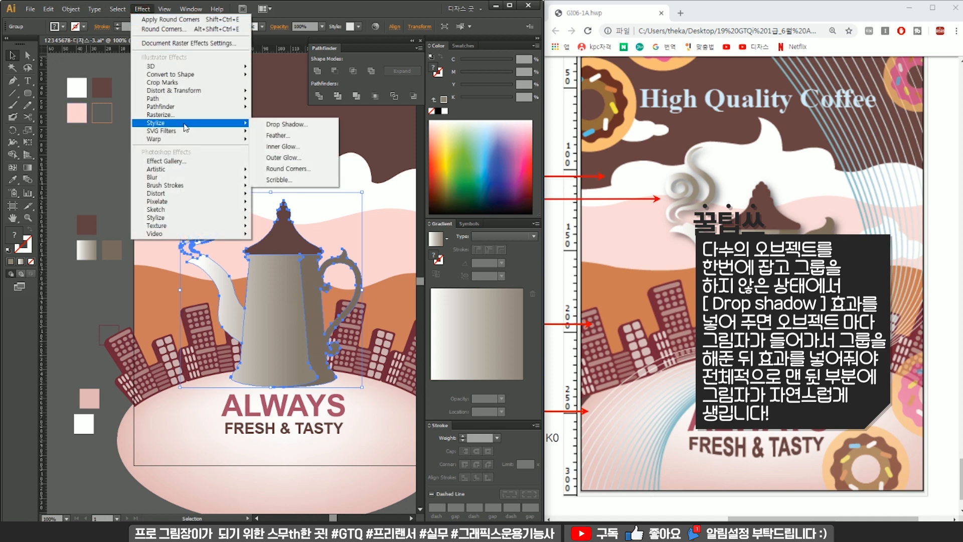
left_click(306, 124)
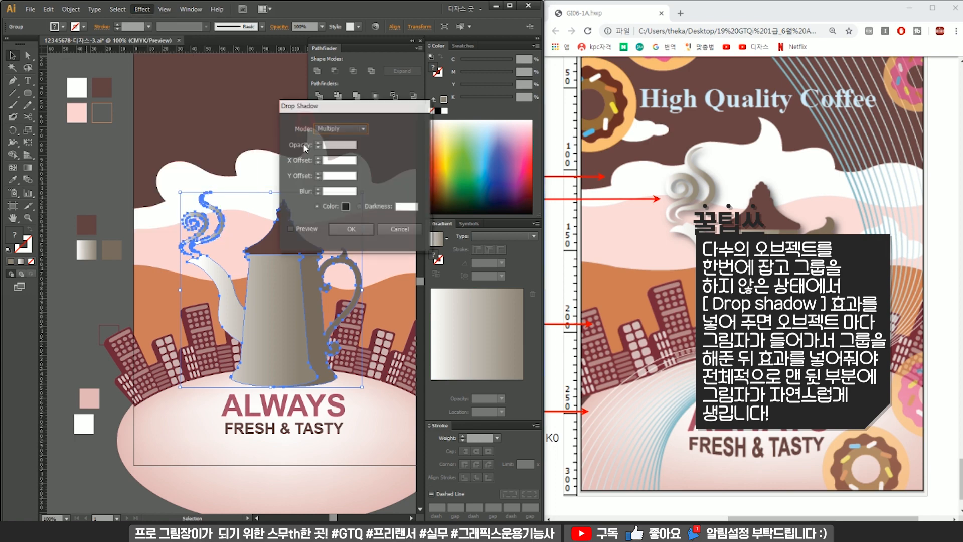
left_click(359, 232)
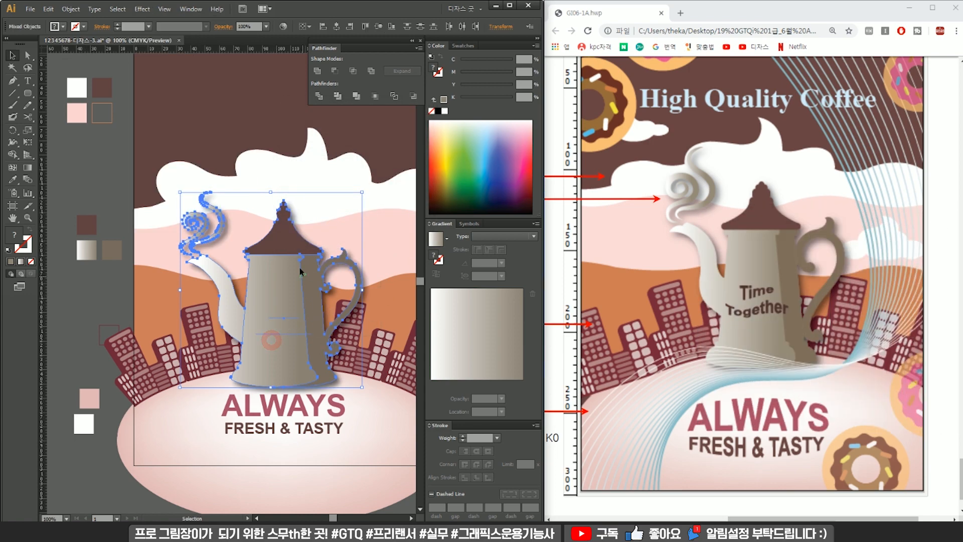
Step: Bring the Time Together text to the front of the coffee pot and deselect it
key("ctrl+shift+a")
key("ctrl+shift+bracketright")
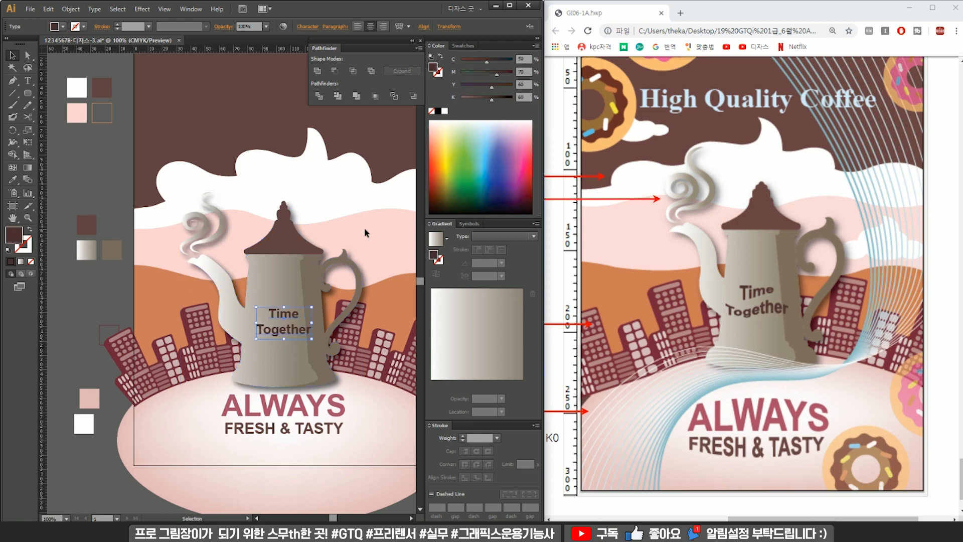
key("ctrl+shift+a")
Step: Compare the shadowed coffee pot and the overall poster layout with the reference sheet
scroll(367, 241, "down", 3)
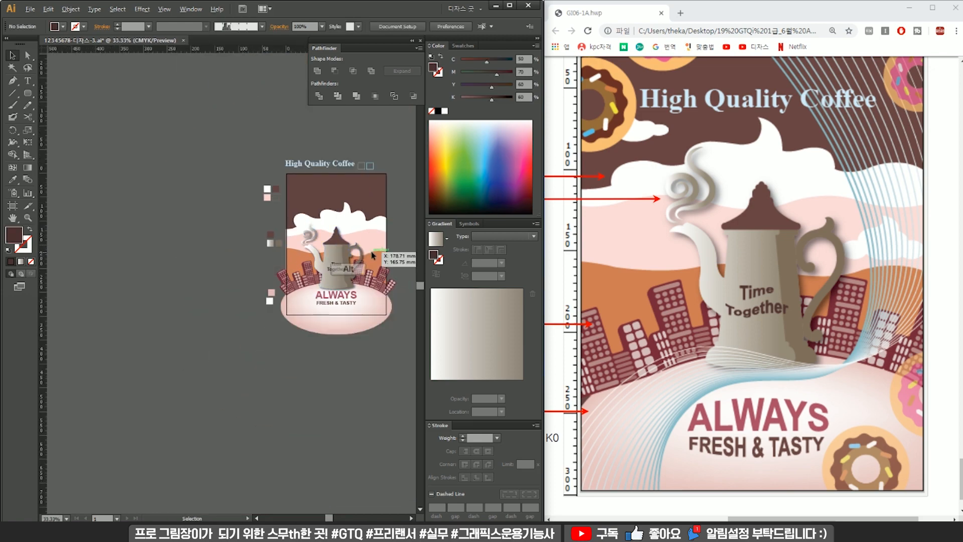
scroll(372, 255, "up", 1)
scroll(732, 257, "down", 2)
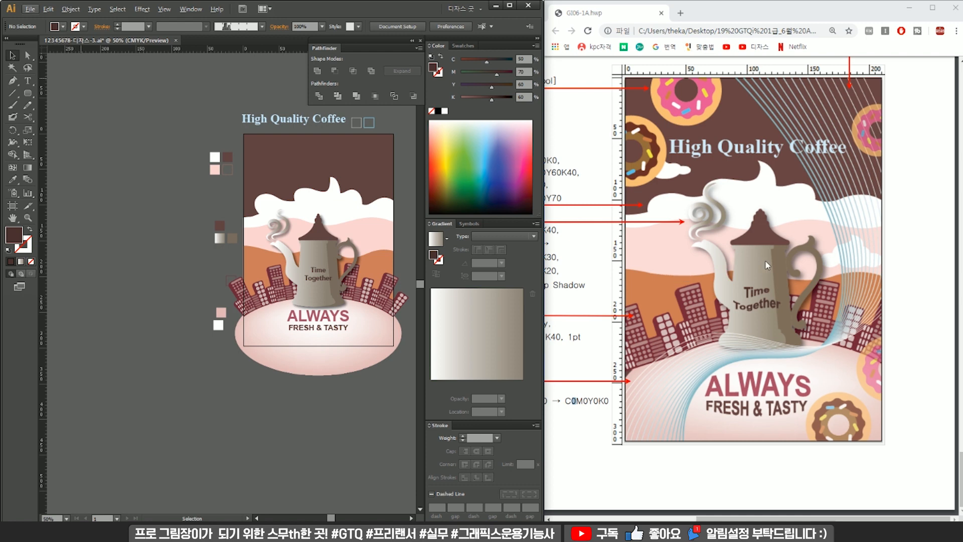
scroll(767, 264, "up", 1)
left_click(312, 248)
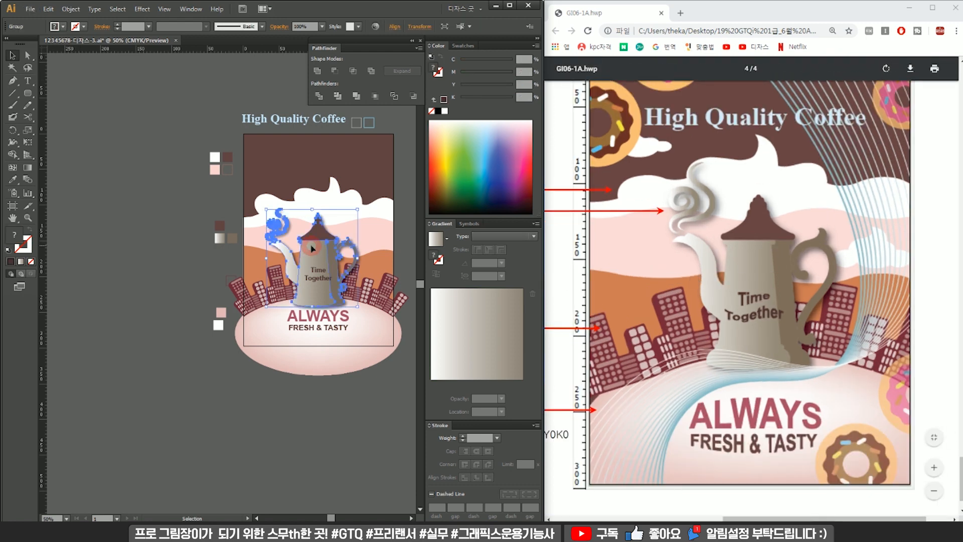
scroll(345, 247, "up", 1)
left_click_drag(361, 261, 358, 261)
left_click(387, 242)
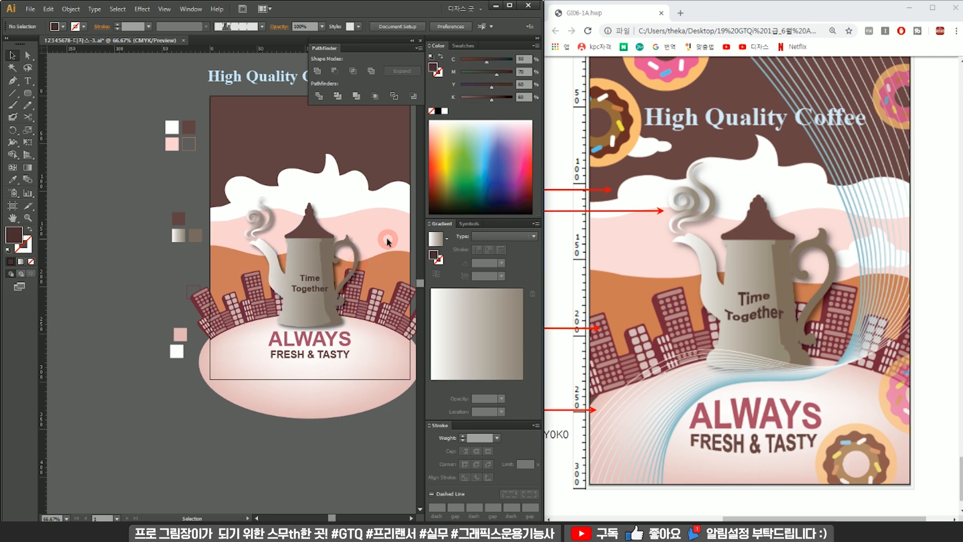
scroll(371, 245, "up", 1)
scroll(371, 244, "right", 1)
left_click(297, 278)
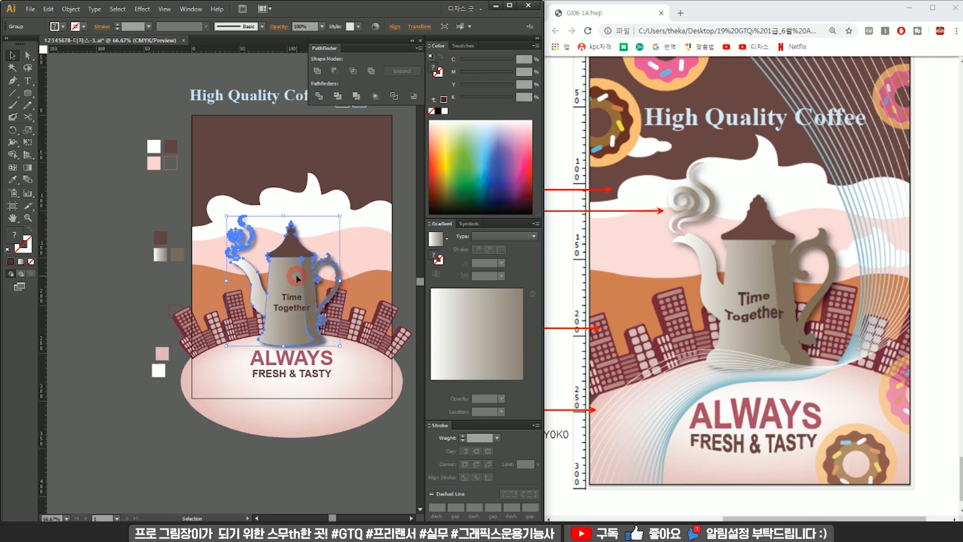
left_click(360, 255)
Step: Isolate the coffee pot group and move the topmost anchor point of the lid's knob slightly down
double_click(287, 236)
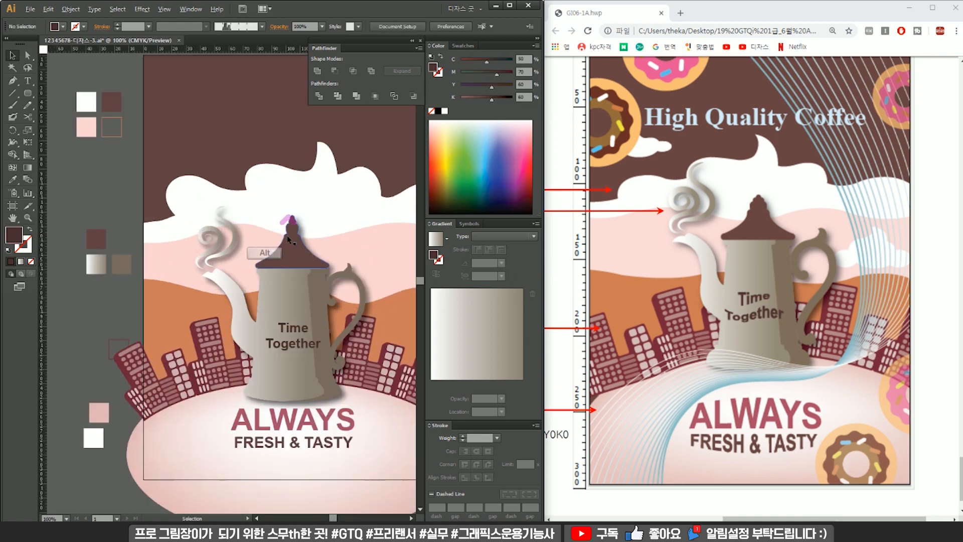
scroll(287, 236, "up", 4)
key("a")
left_click_drag(258, 162, 359, 208)
left_click_drag(304, 172, 303, 180)
left_click(328, 183)
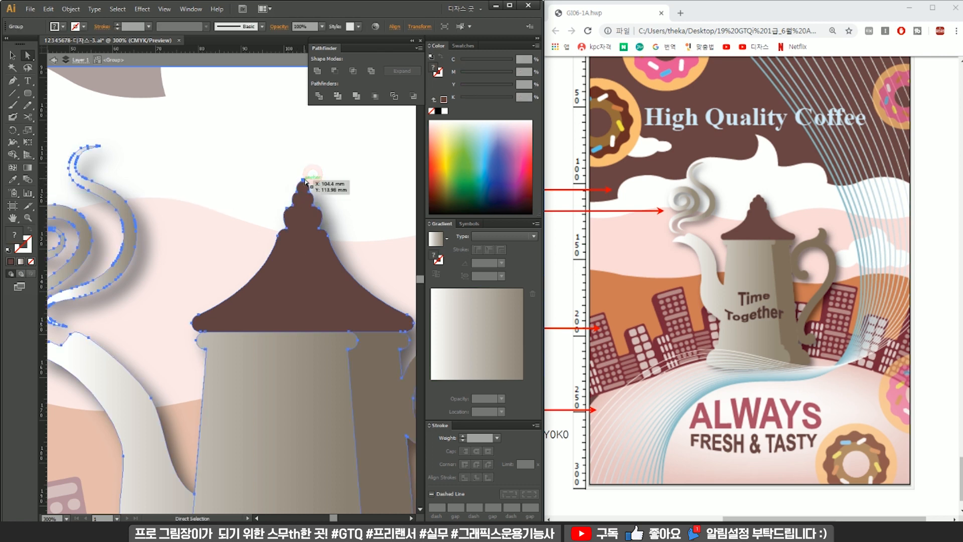
left_click(310, 169)
left_click_drag(303, 181, 303, 185)
left_click(326, 178)
scroll(323, 181, "down", 4)
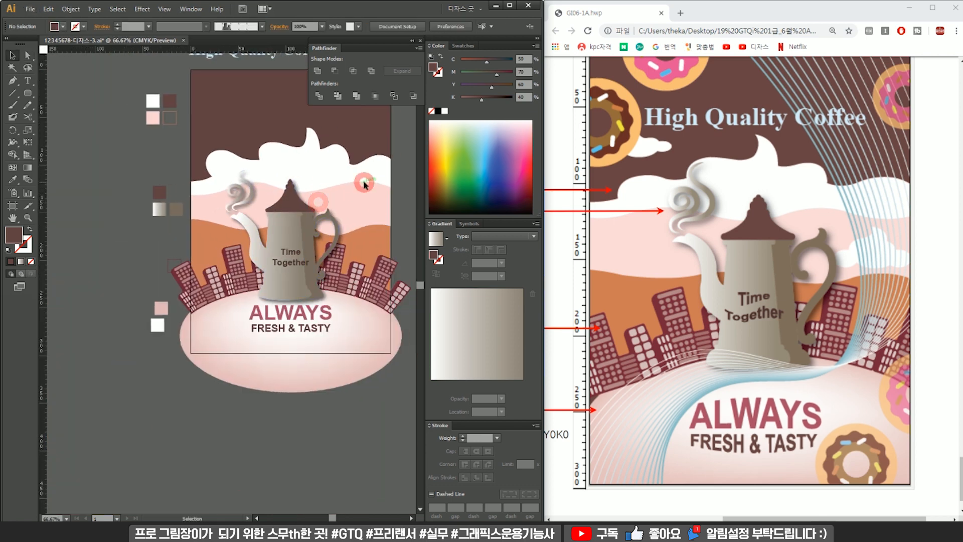
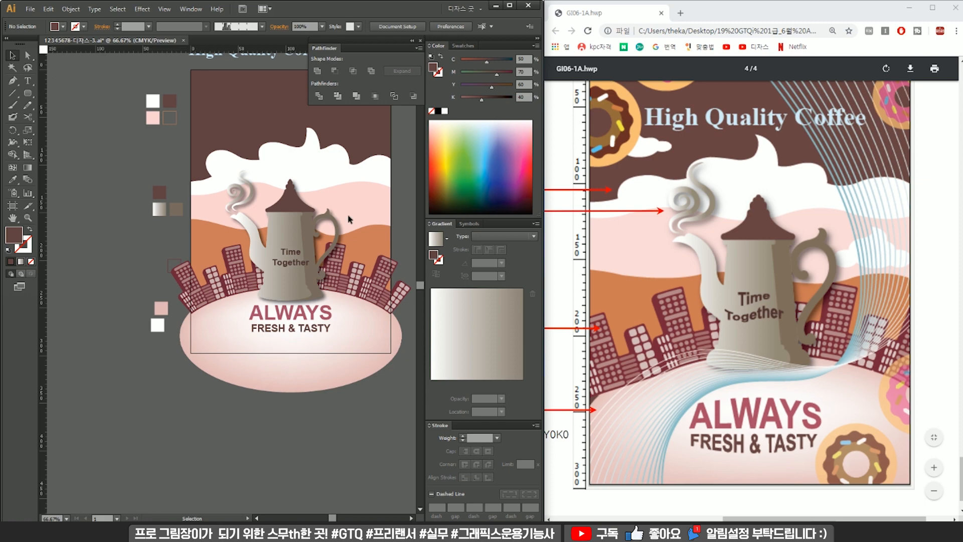
Step: Check the blend line specification on the reference sheet and place the curve's first anchor point above the artboard, by the High Quality Coffee title
scroll(377, 184, "up", 3)
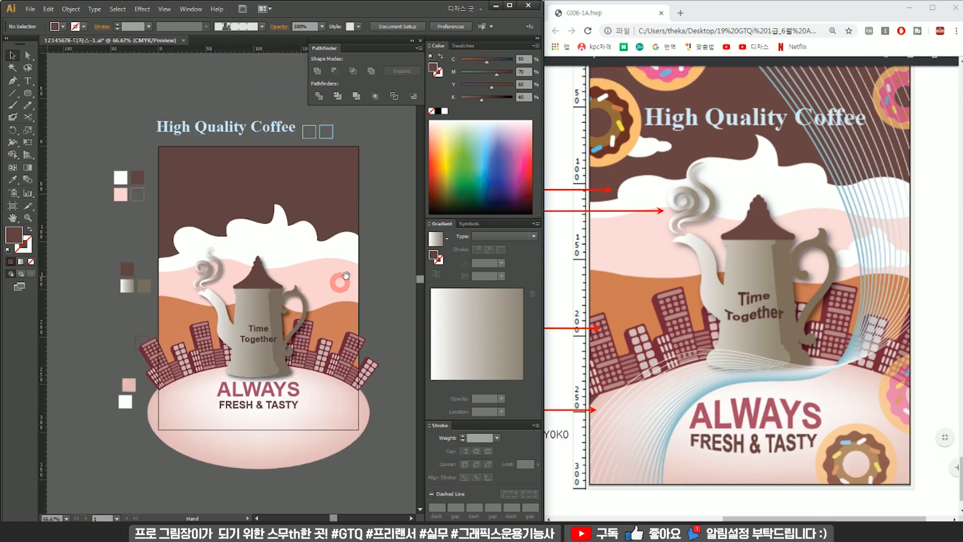
scroll(805, 288, "up", 1)
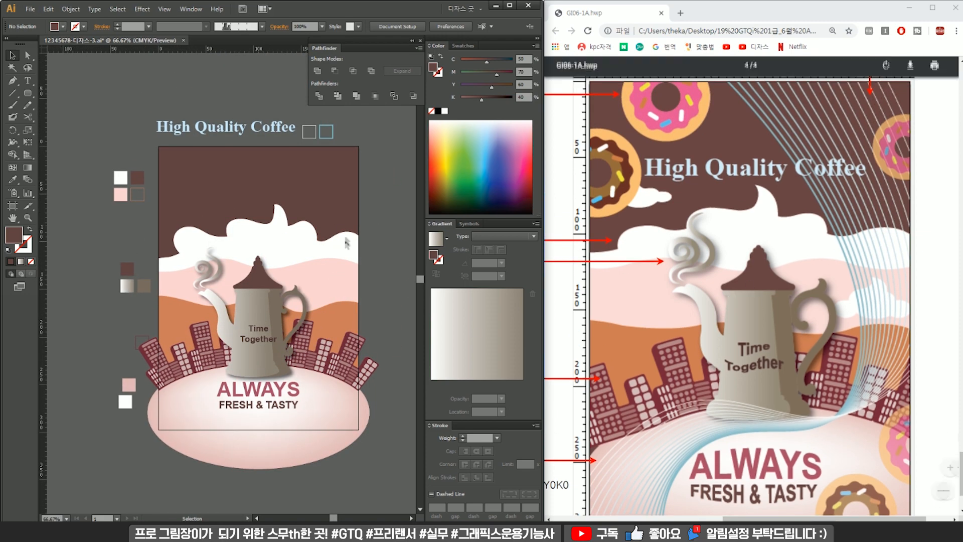
scroll(840, 218, "down", 2)
left_click(930, 231)
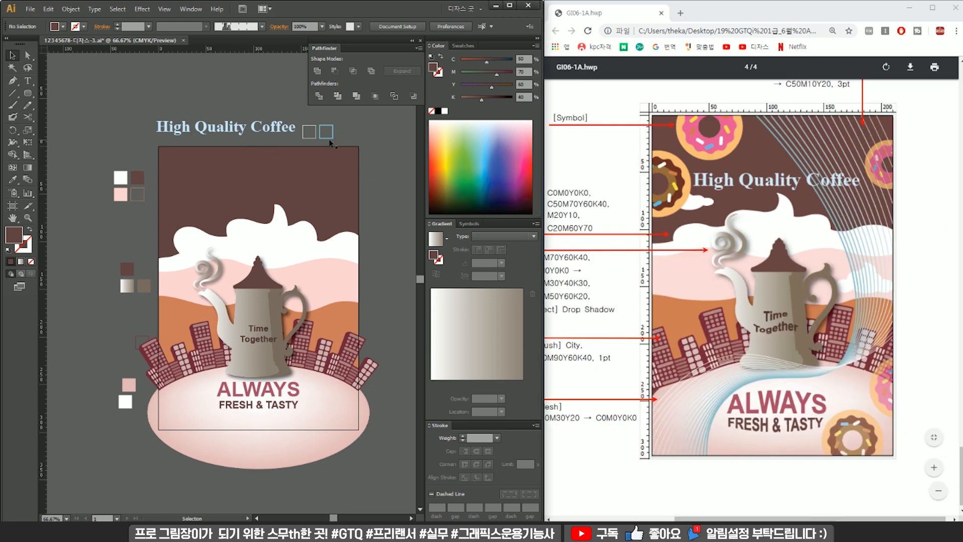
left_click(258, 150)
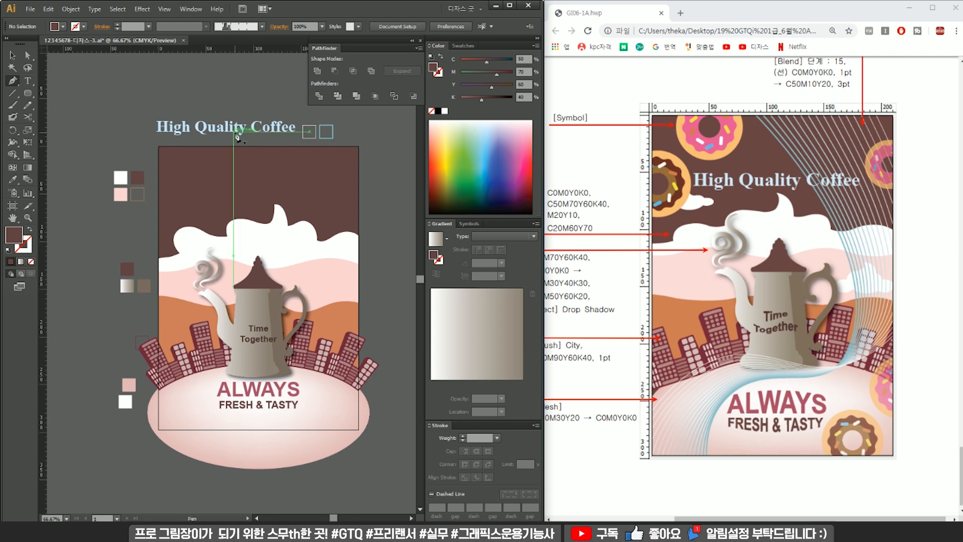
left_click(235, 137)
left_click_drag(236, 136, 222, 116)
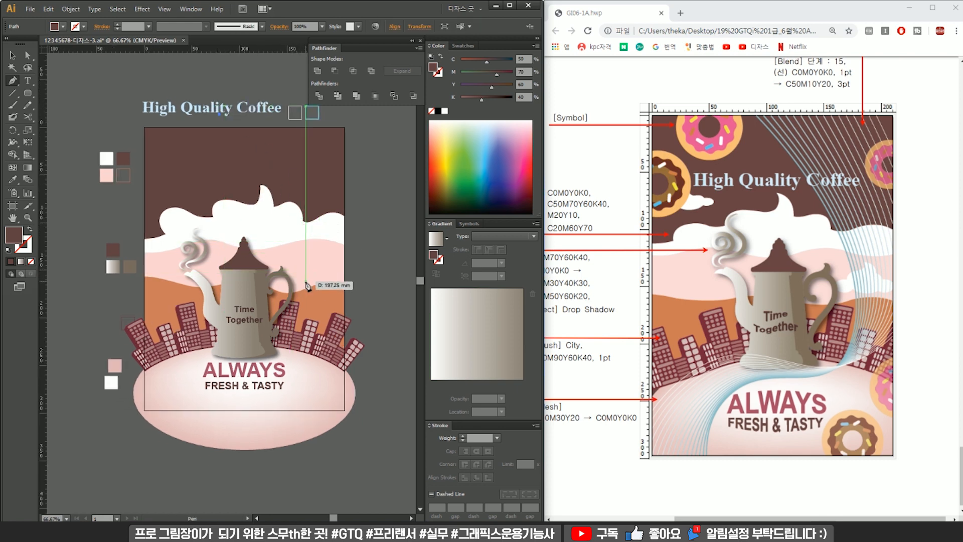
mouse_move(859, 269)
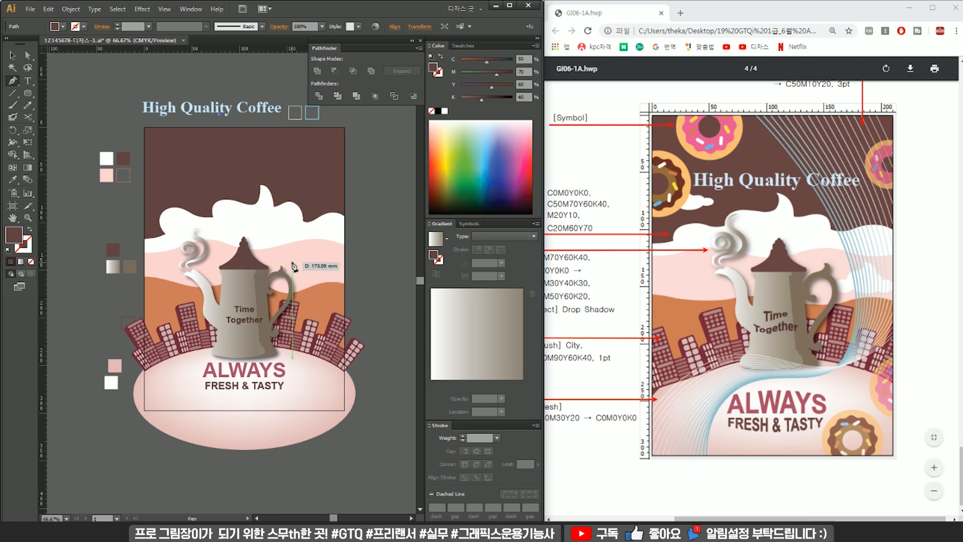
left_click_drag(295, 299, 344, 235)
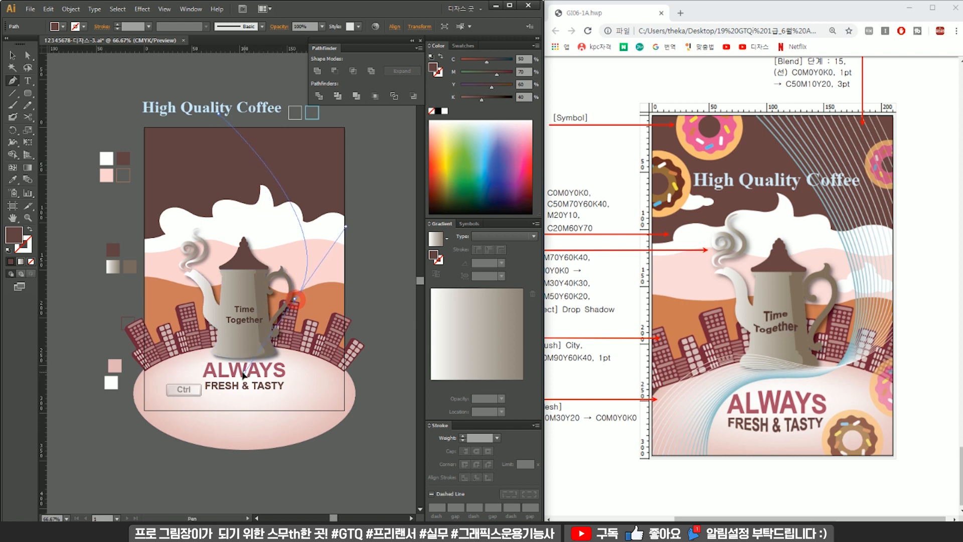
left_click(243, 372, "ctrl")
left_click(296, 301)
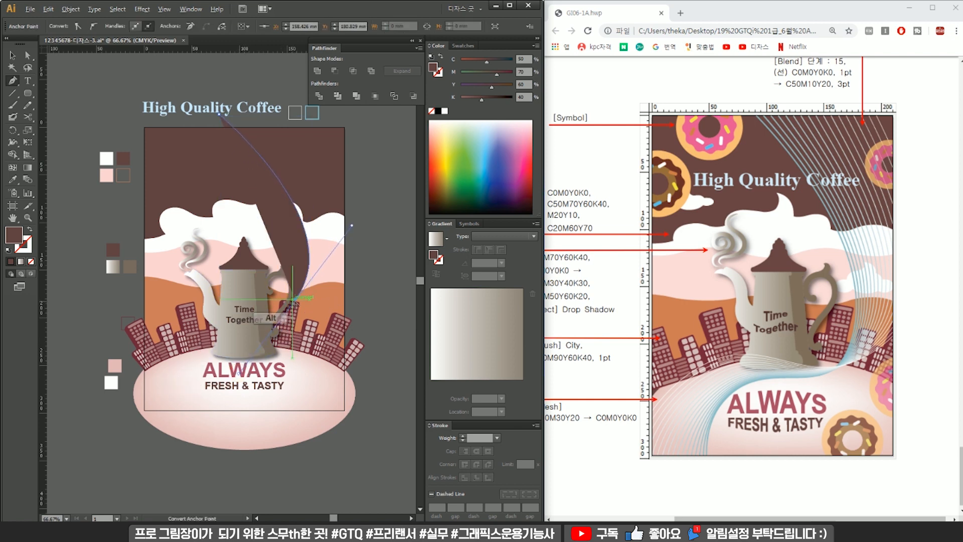
key("i")
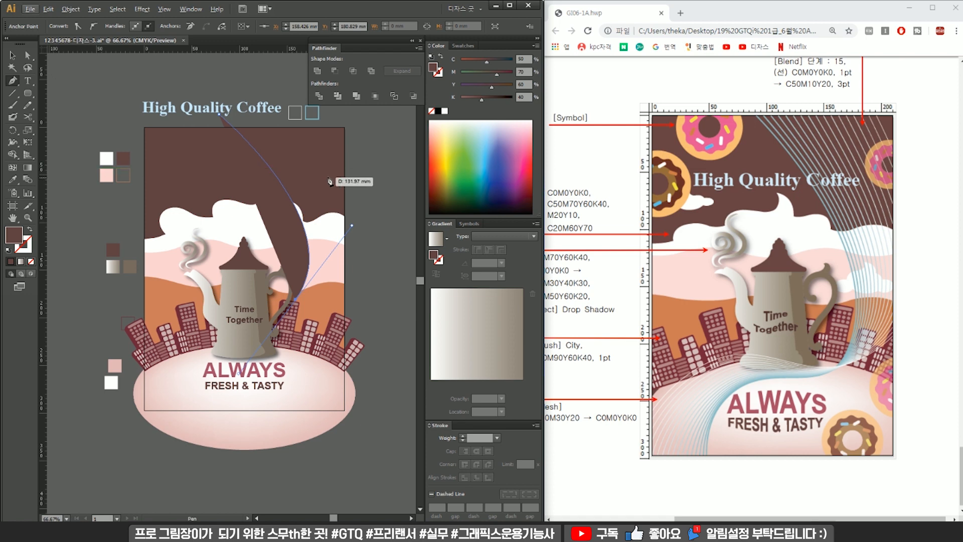
left_click(318, 119)
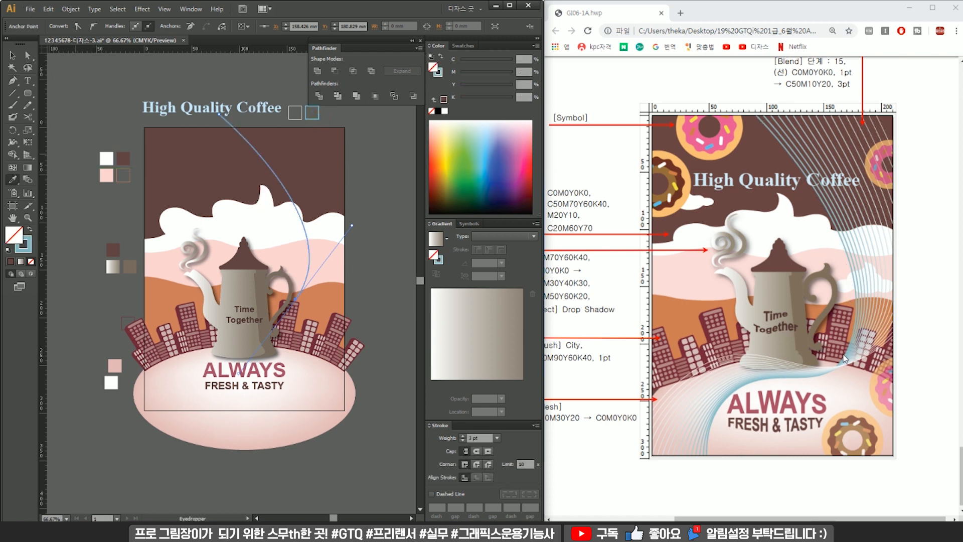
key("p")
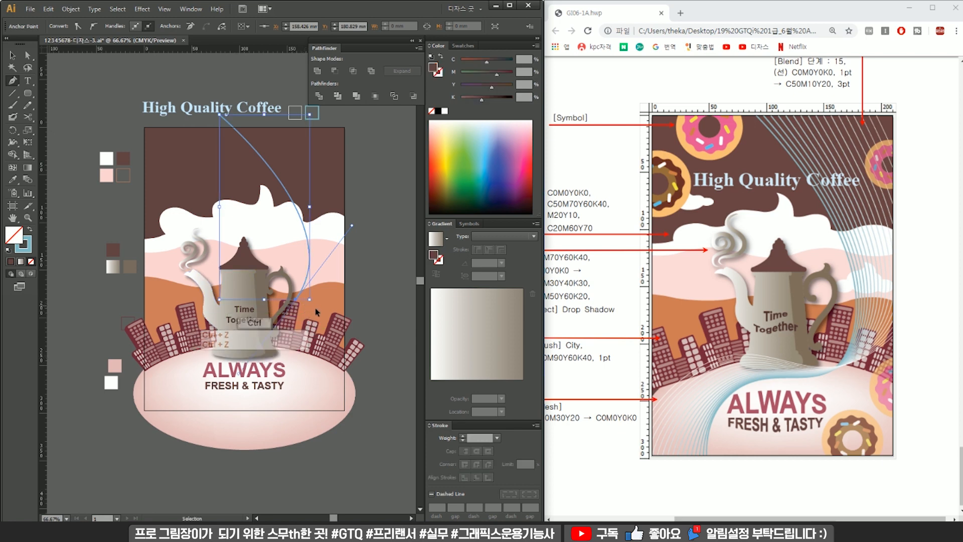
left_click(298, 302)
key("ctrl+z")
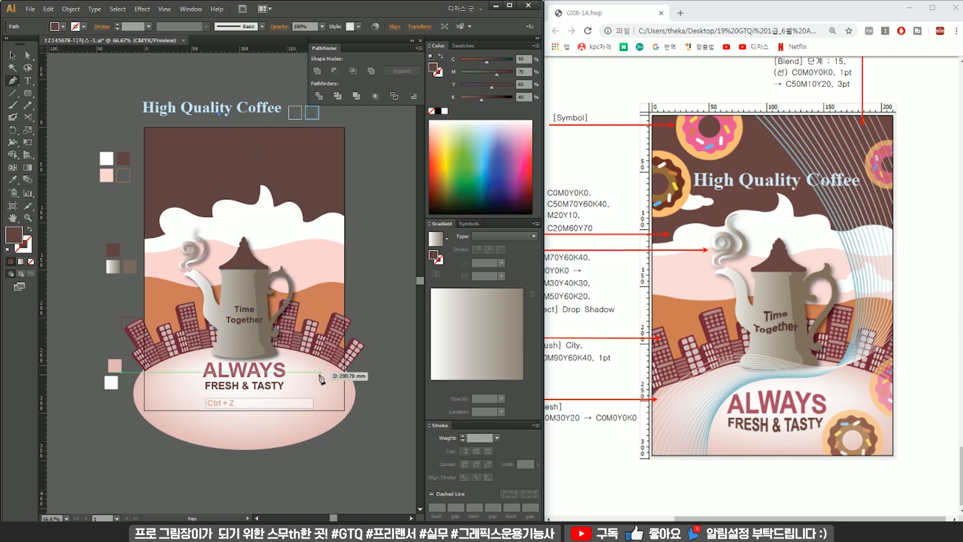
Step: Draw the blend curve's upper arc down to the buildings beside the pot, using the blue 3 pt stroke of the sample square by the title
left_click_drag(292, 346, 228, 438)
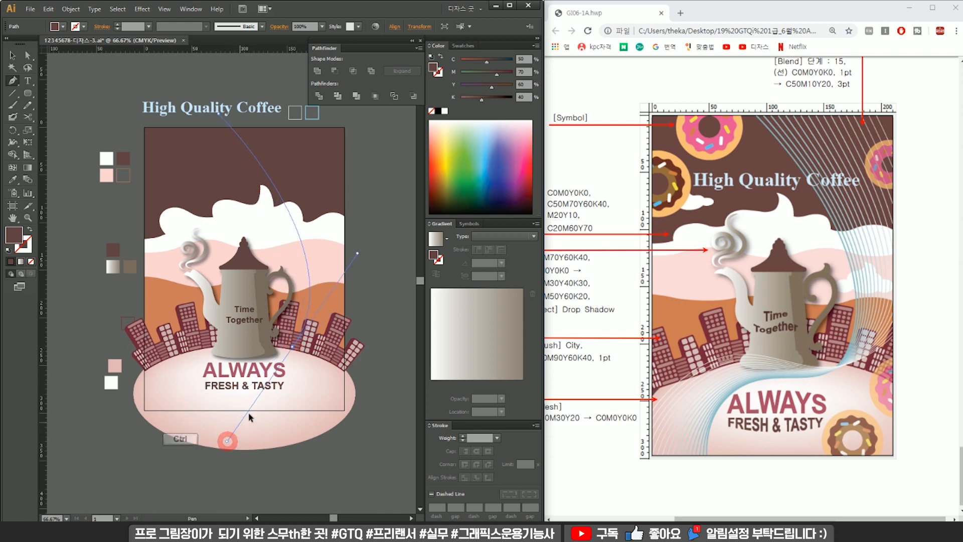
left_click(298, 344, "alt")
key("i")
left_click(312, 113)
key("p")
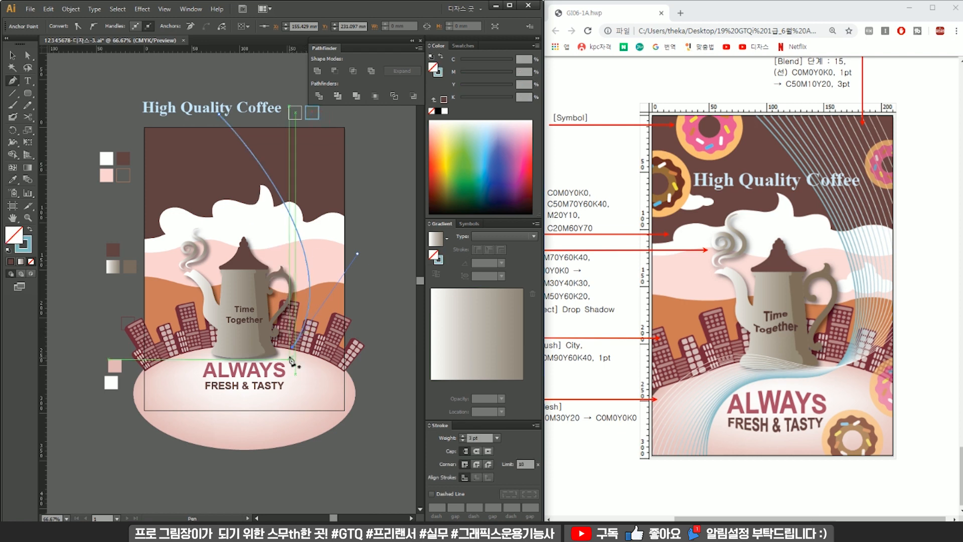
left_click(290, 355)
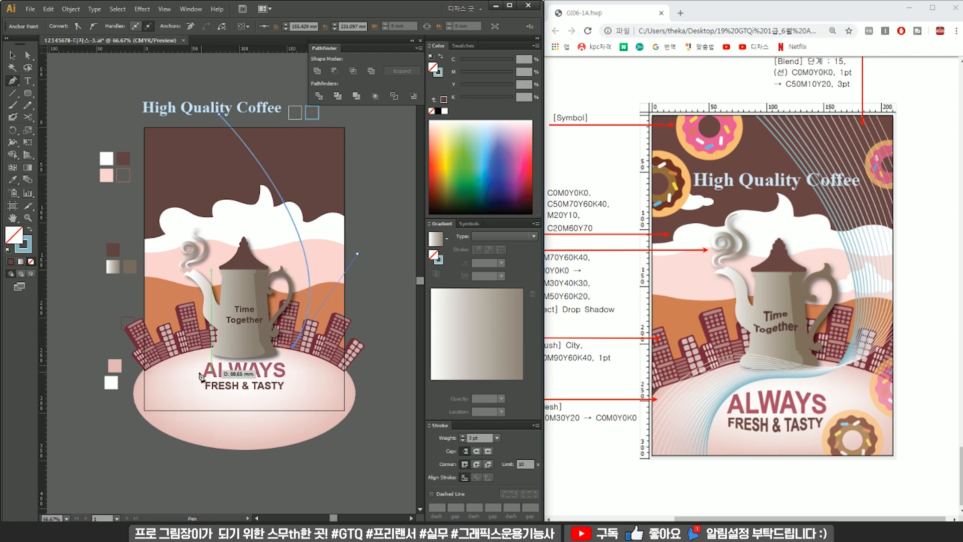
Step: Continue the blue curve across the pot's base and down below the artboard, then finish the path and deselect it
left_click_drag(240, 352, 187, 345)
key("ctrl")
left_click(239, 352, "ctrl")
key("alt")
left_click(239, 352, "alt")
left_click_drag(186, 415, 197, 487)
key("ctrl")
left_click(197, 487, "ctrl")
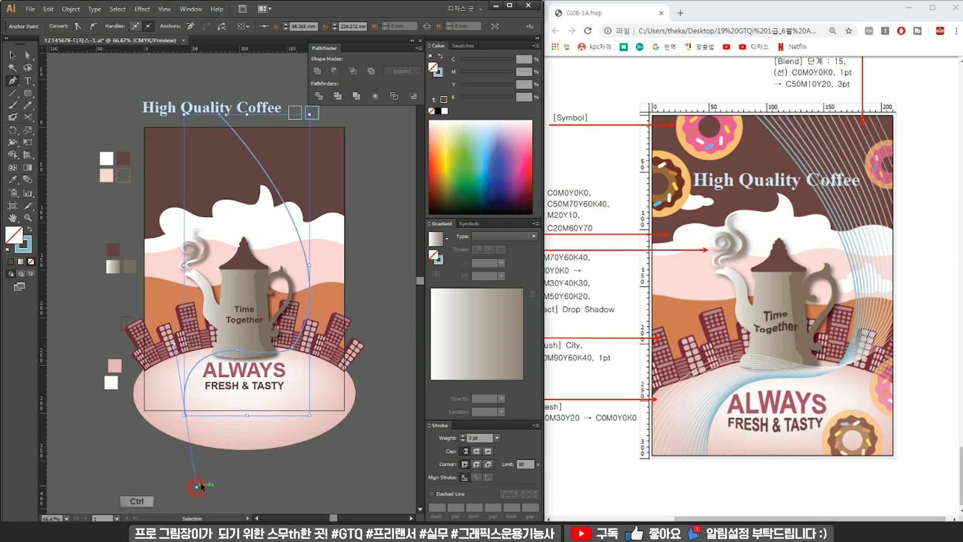
left_click(186, 416, "alt")
left_click(192, 441)
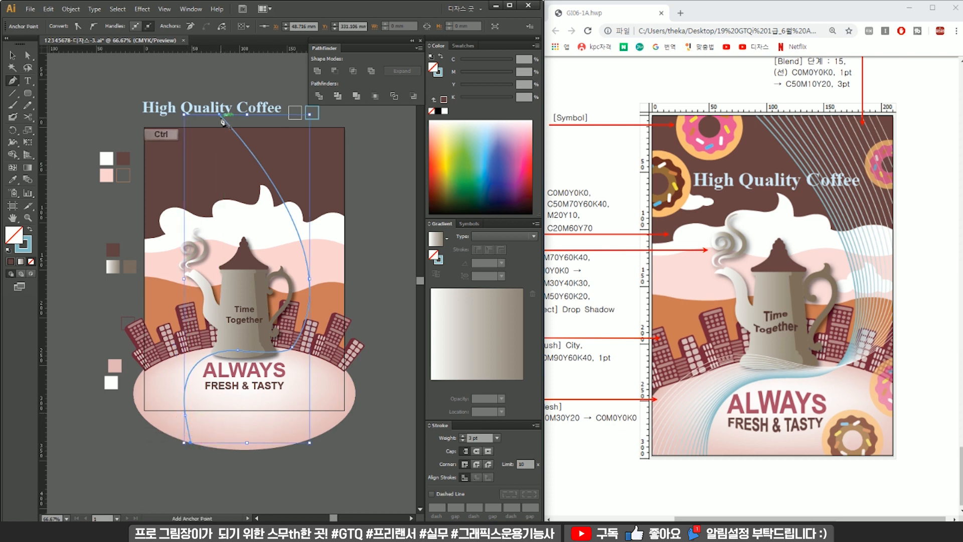
left_click(172, 85, "ctrl")
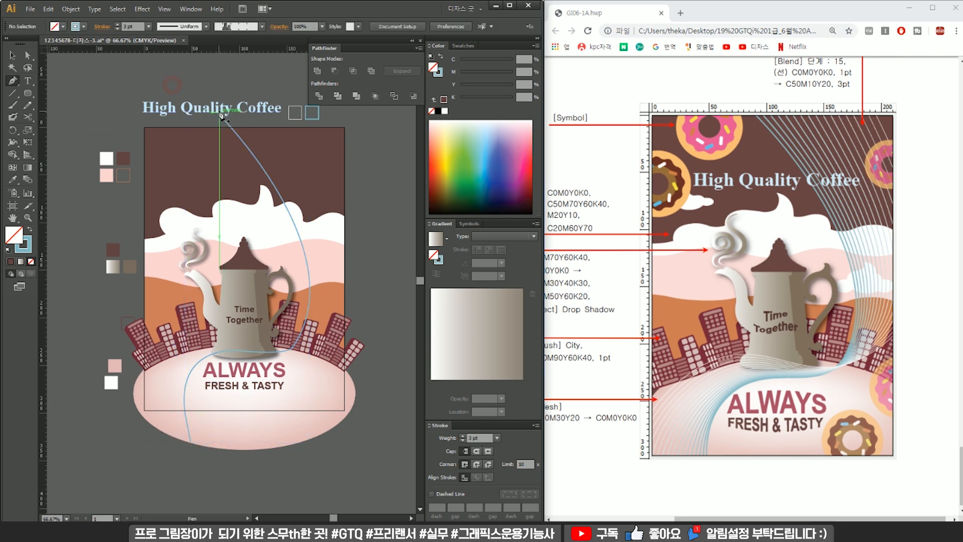
Step: Extend the blue curve's upper end to a new point above the High Quality Coffee title and deselect it
left_click_drag(221, 116, 201, 96)
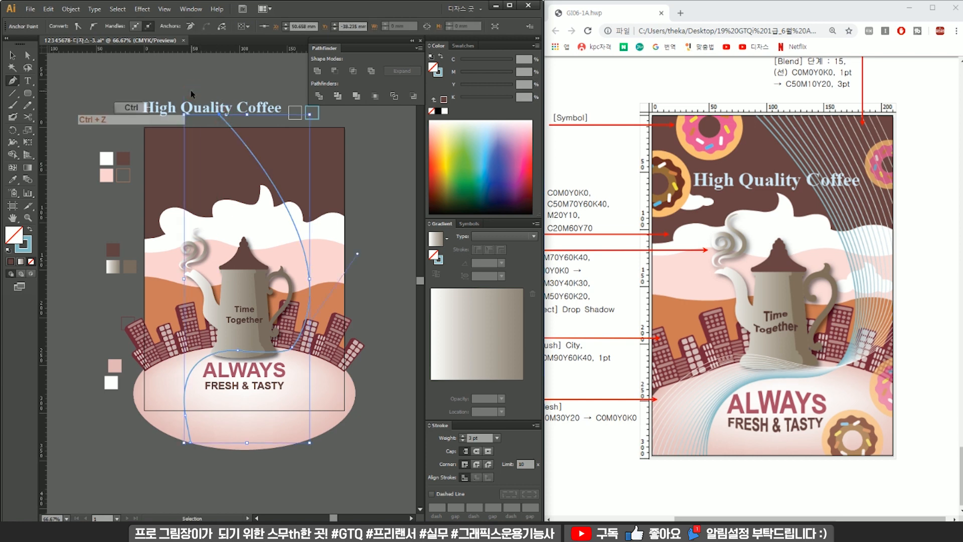
left_click(180, 86, "ctrl")
left_click(249, 85)
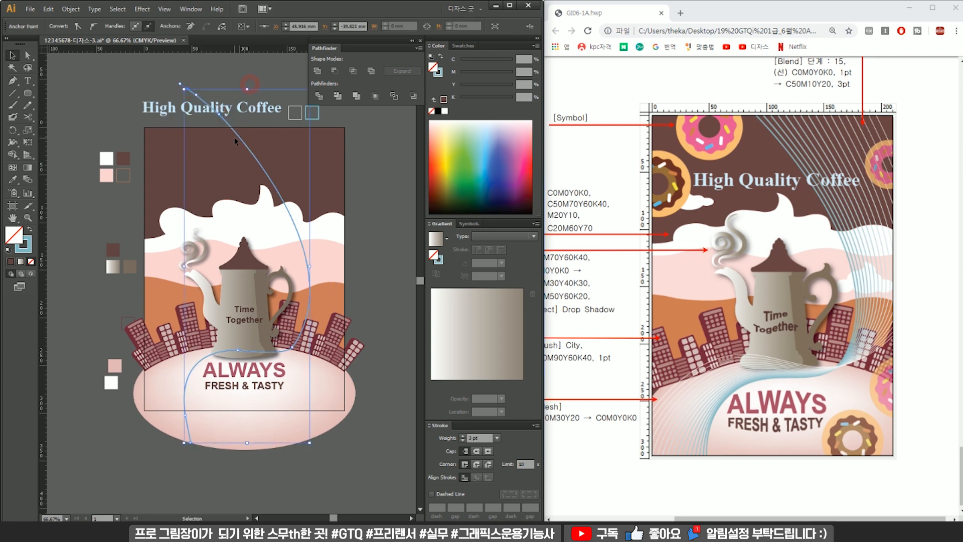
left_click(332, 150)
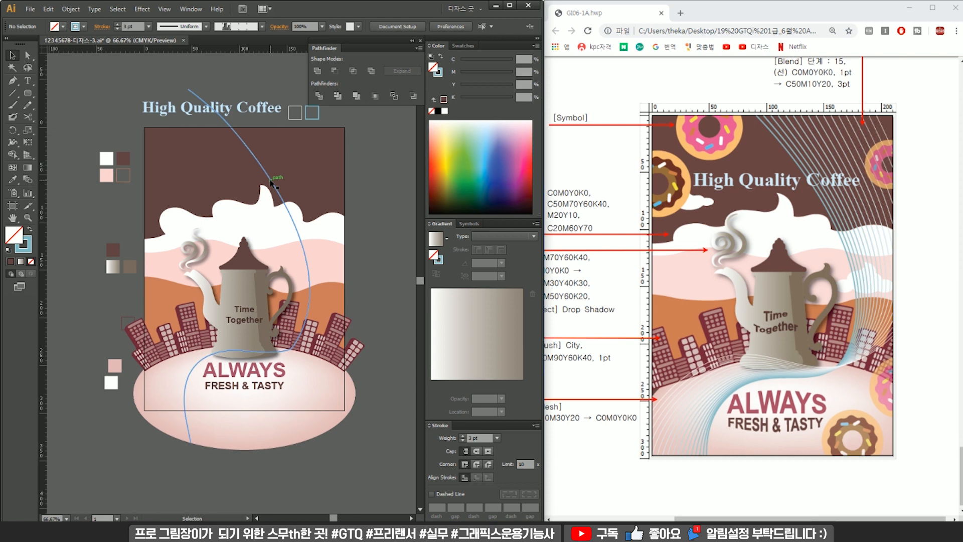
Step: Duplicate the blue curve to the right, give the copy the white 1 pt sample stroke, and rotate it clockwise over the poster
left_click_drag(272, 183, 366, 184)
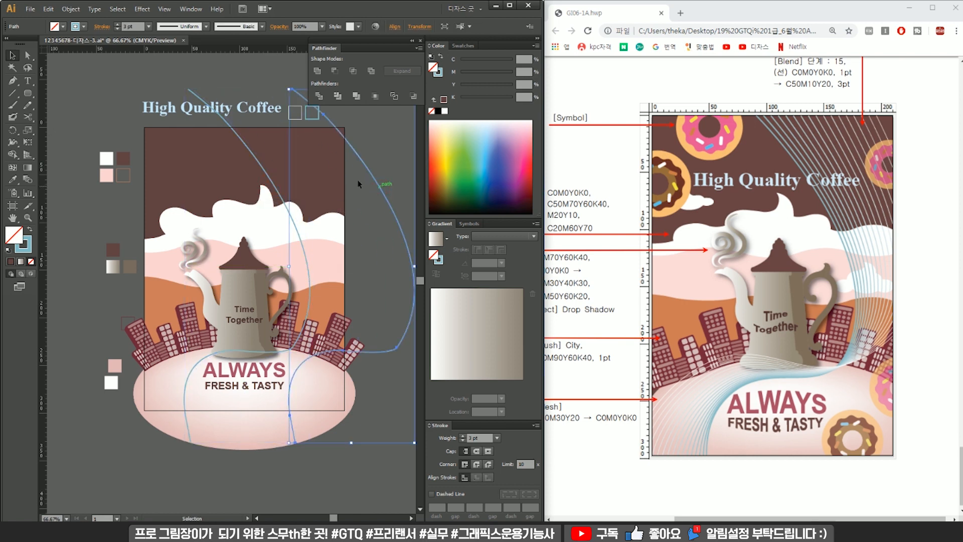
key("i")
left_click(296, 117)
key("v")
scroll(335, 185, "down", 2)
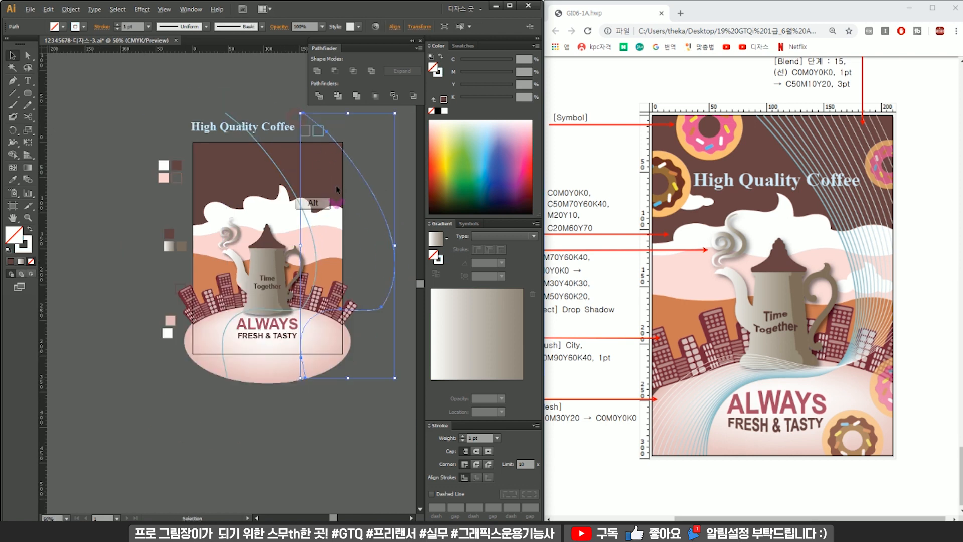
left_click_drag(346, 191, 285, 197)
left_click_drag(318, 139, 337, 176)
scroll(289, 234, "up", 1)
left_click_drag(312, 274, 257, 264)
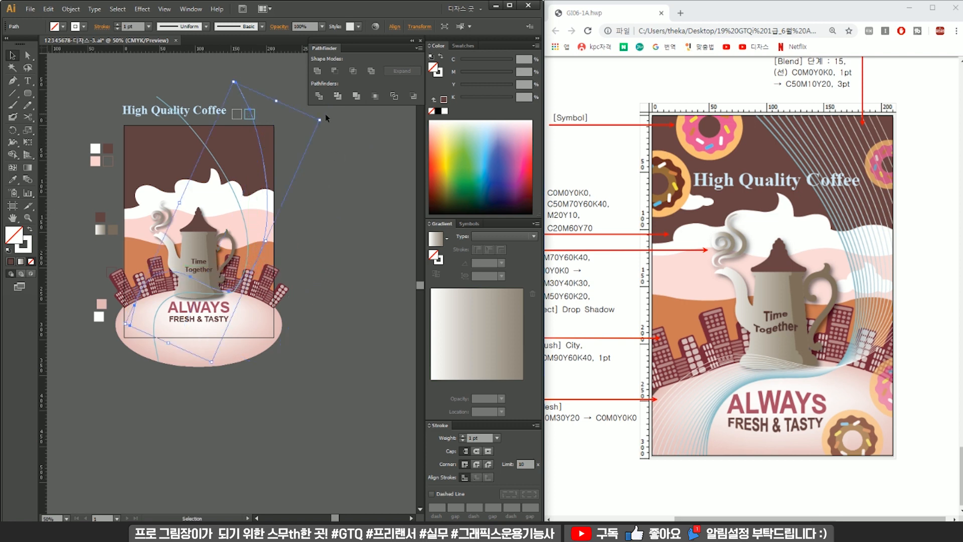
Step: Move the white curve to the right of the poster and widen both curves together about their centre
left_click(341, 187, "ctrl")
left_click(256, 239, "ctrl")
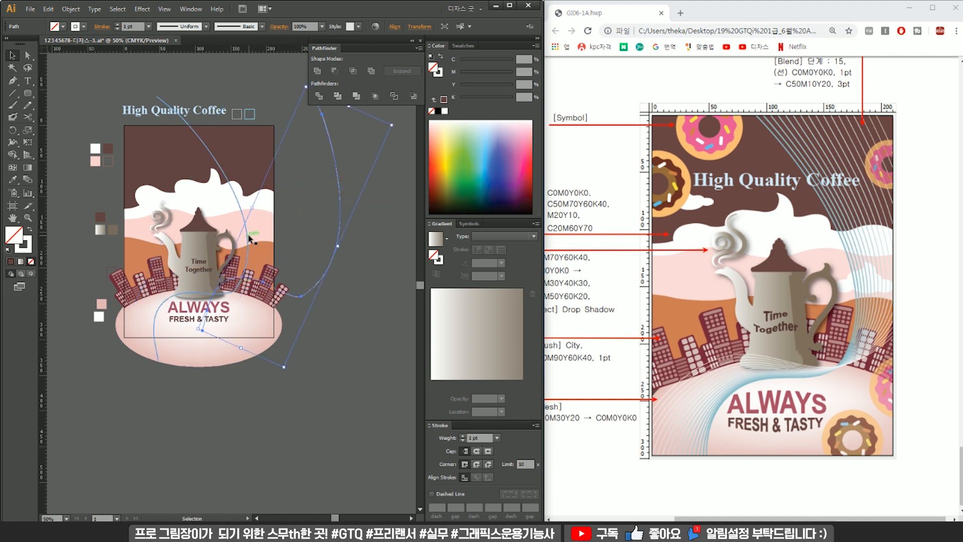
left_click_drag(339, 221, 356, 226, "alt")
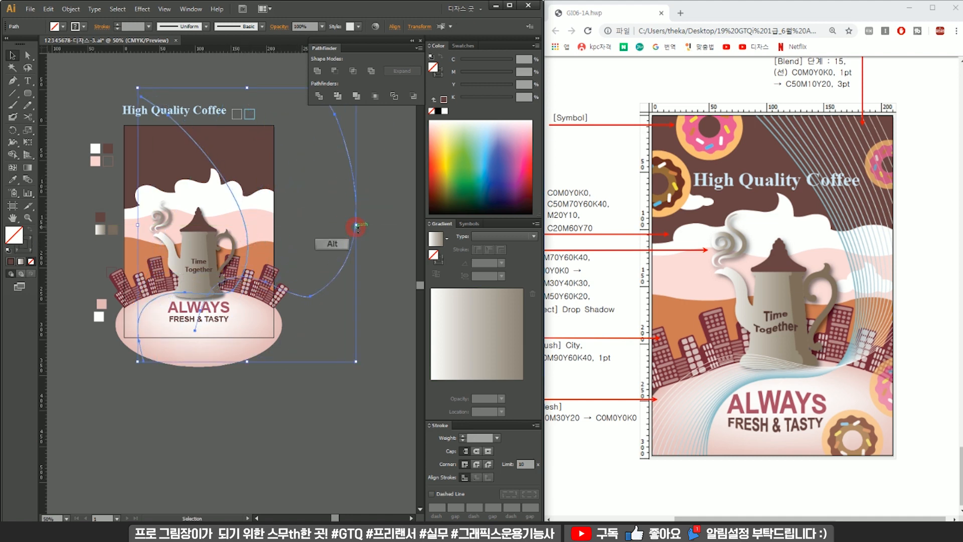
left_click(399, 254)
Step: Shift the blue curve slightly to the right and narrow it to fit inside the poster's right edge
left_click_drag(249, 230, 259, 232, "ctrl+shift")
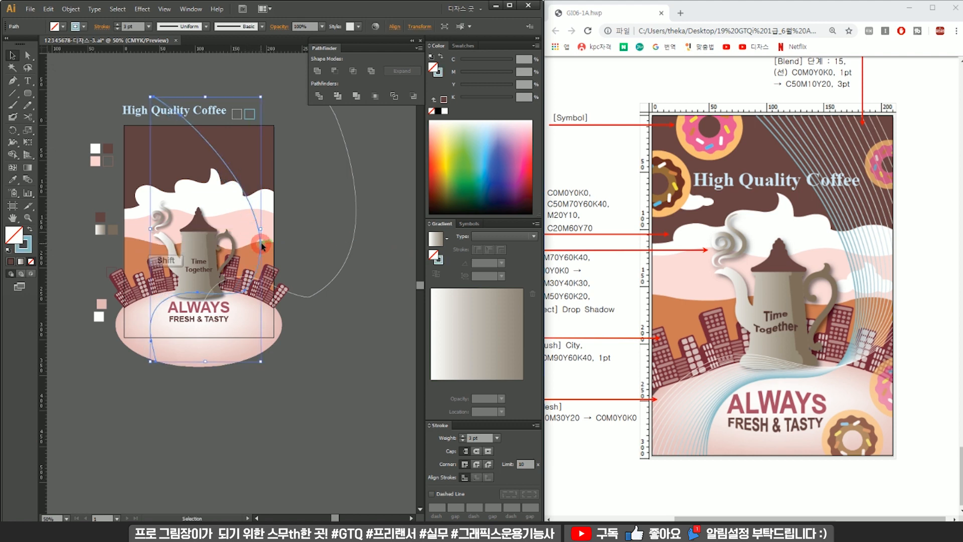
key("Right")
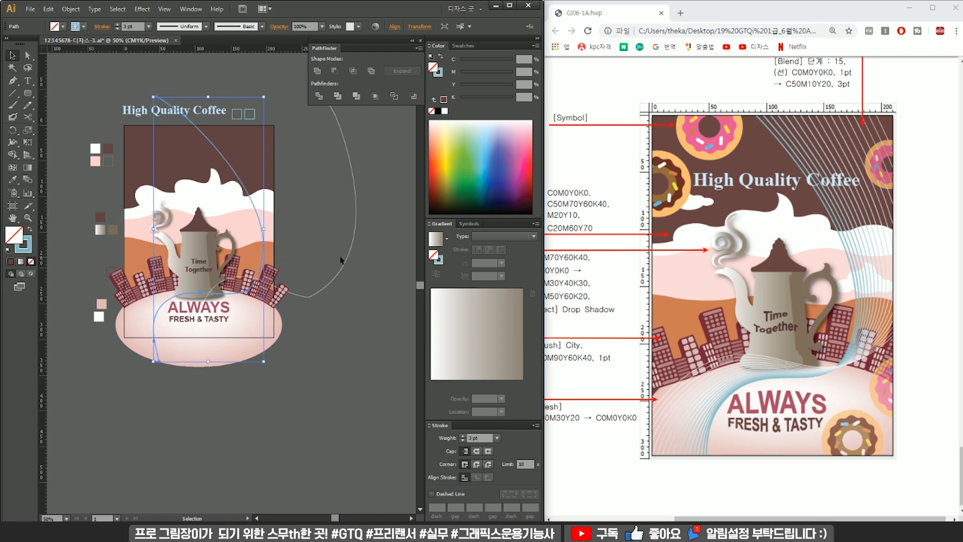
left_click_drag(264, 228, 259, 229, "alt")
left_click(326, 240)
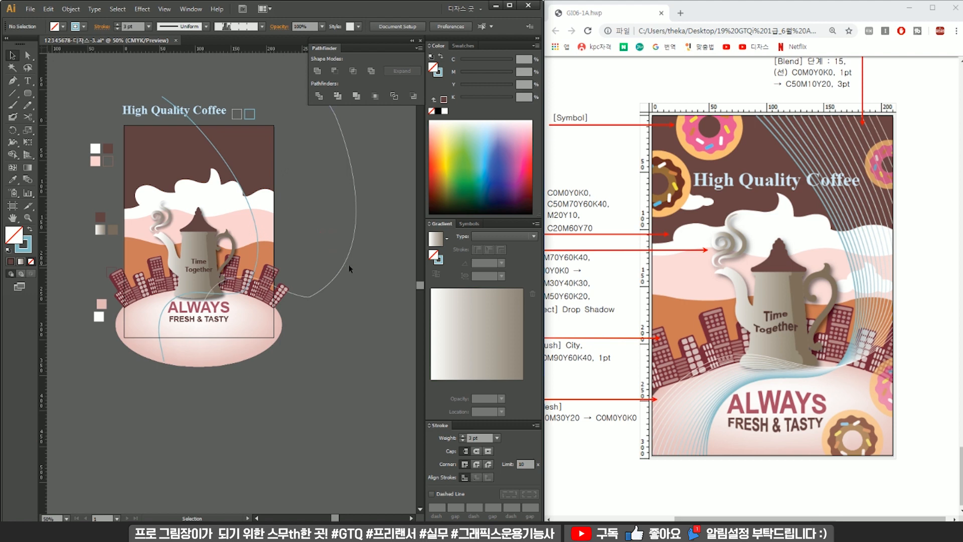
Step: Move the white curve back over the poster's right edge and fine-tune its rotation and width
left_click_drag(348, 264, 279, 267, "shift")
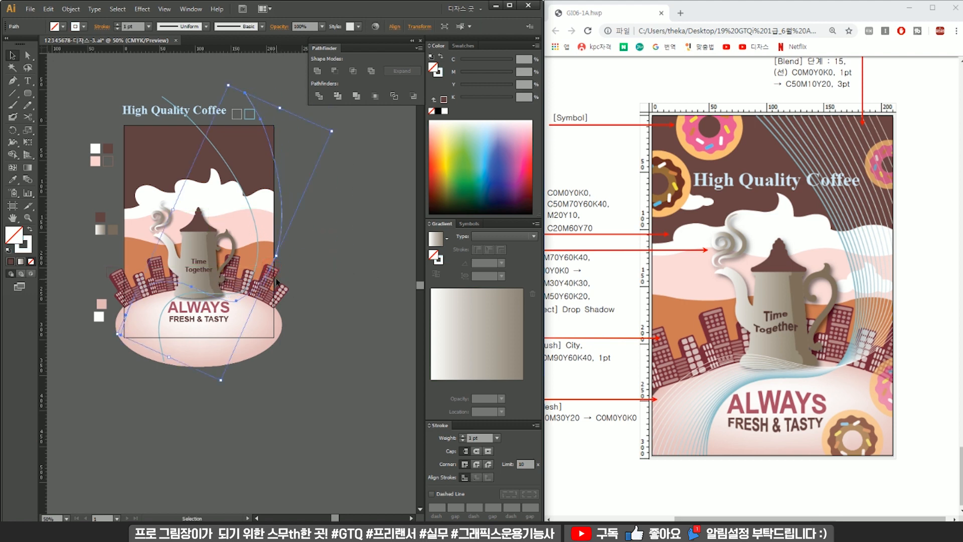
left_click_drag(336, 130, 333, 128)
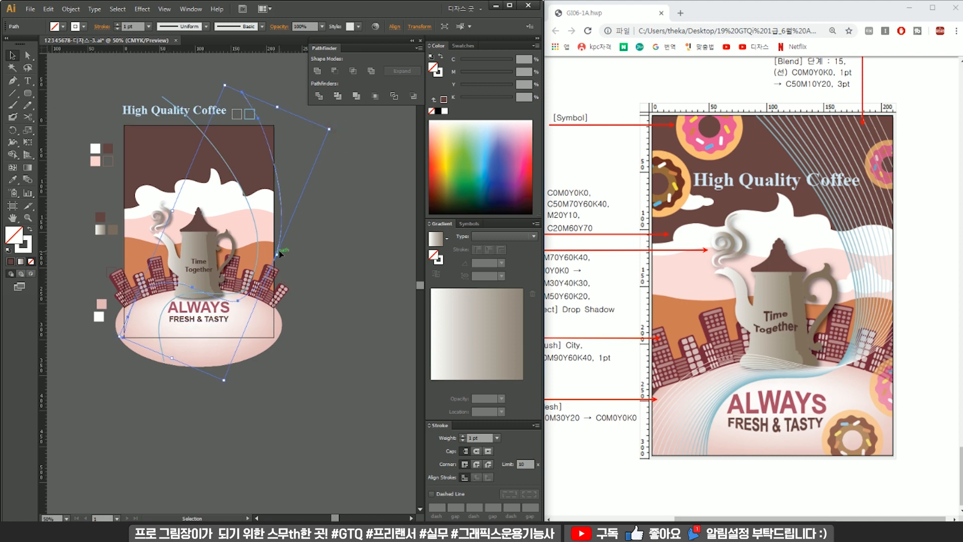
left_click_drag(279, 254, 277, 256, "alt")
Step: Move the white curve's top end point further right, above the artboard's upper right corner
key("a")
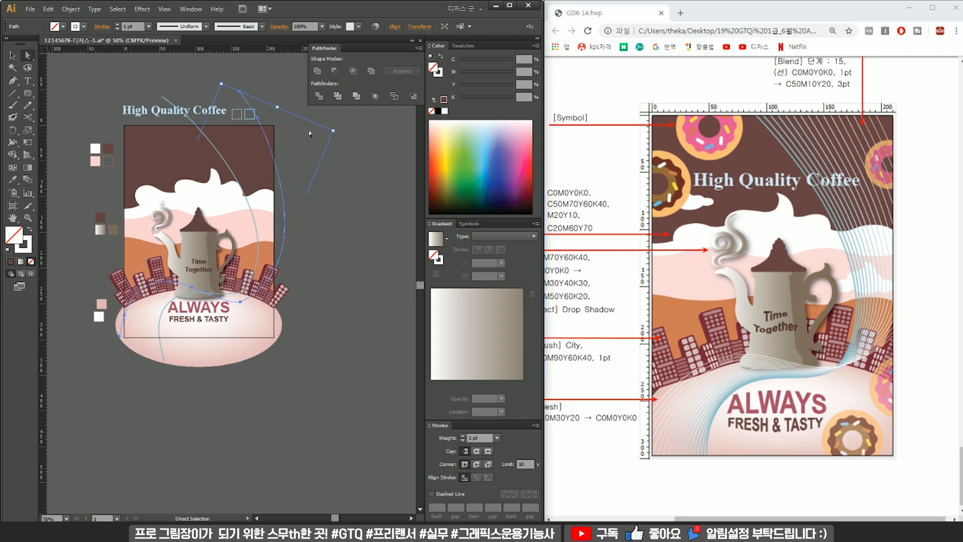
left_click_drag(239, 92, 259, 120)
left_click(316, 126)
scroll(223, 210, "up", 1)
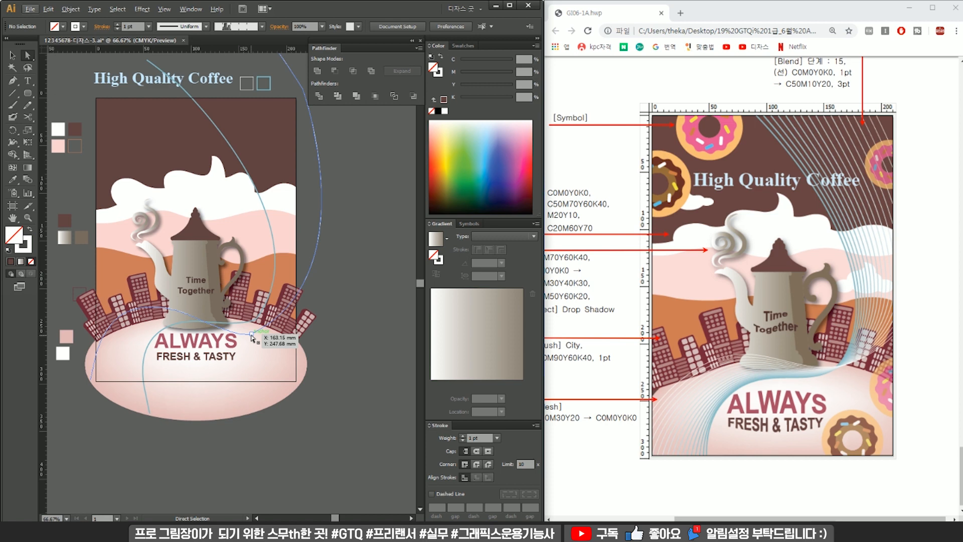
Step: Move the white curve's bend anchor up onto the right-hand buildings and reshape the section crossing the pot
left_click(252, 338)
scroll(252, 337, "up", 1)
left_click_drag(252, 337, 278, 295)
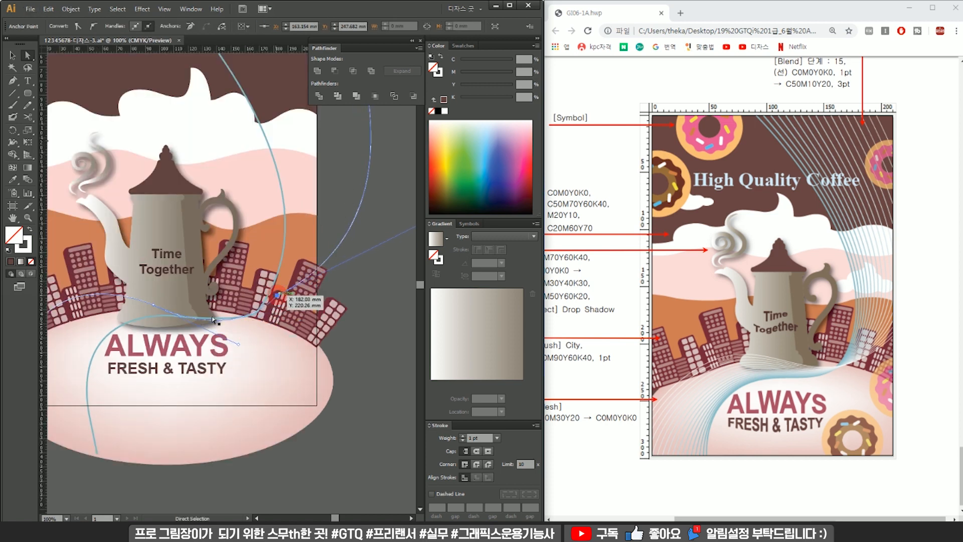
left_click_drag(153, 304, 166, 300)
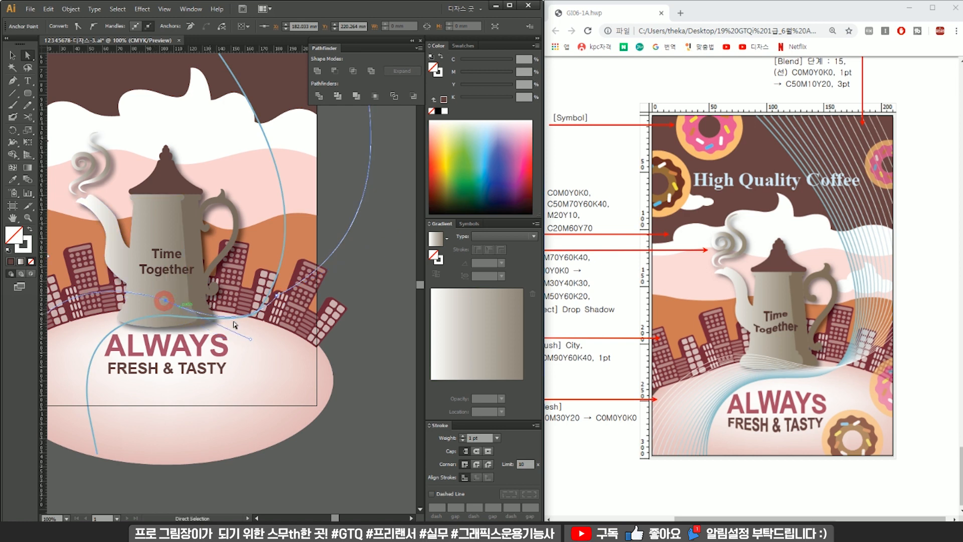
left_click_drag(252, 340, 364, 221)
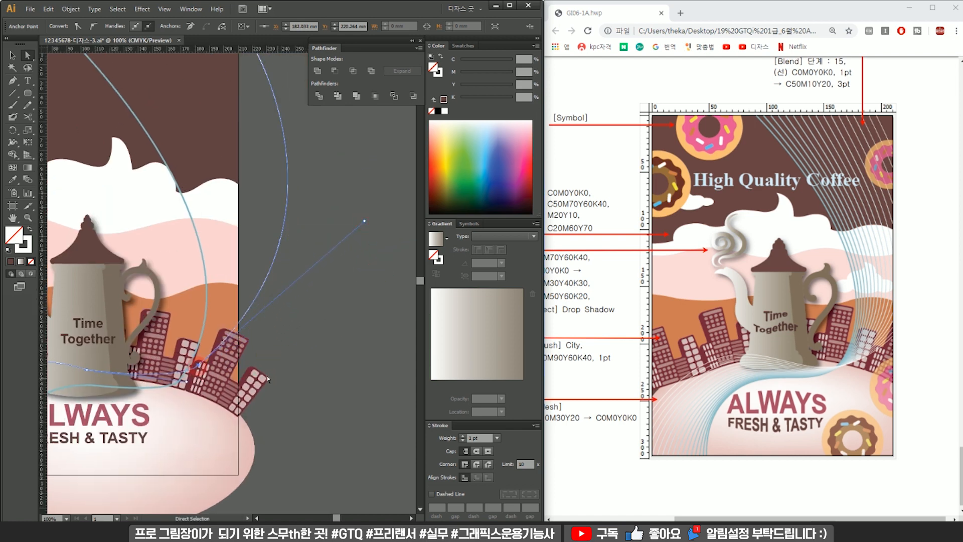
left_click_drag(258, 378, 306, 366)
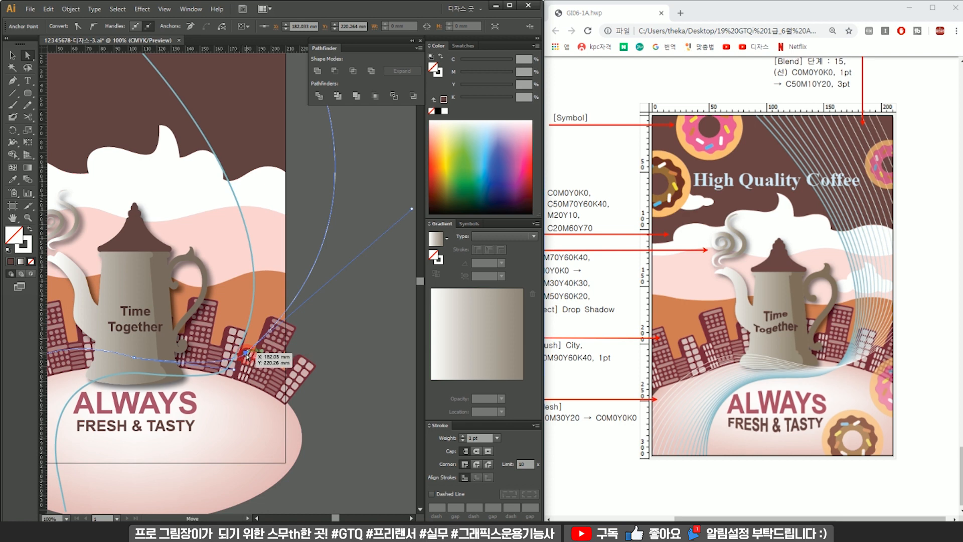
Step: Adjust the white curve's arc beside the buildings, then shift the curve slightly down and left and deselect it
scroll(290, 350, "down", 1)
left_click_drag(372, 261, 386, 269)
left_click(313, 372)
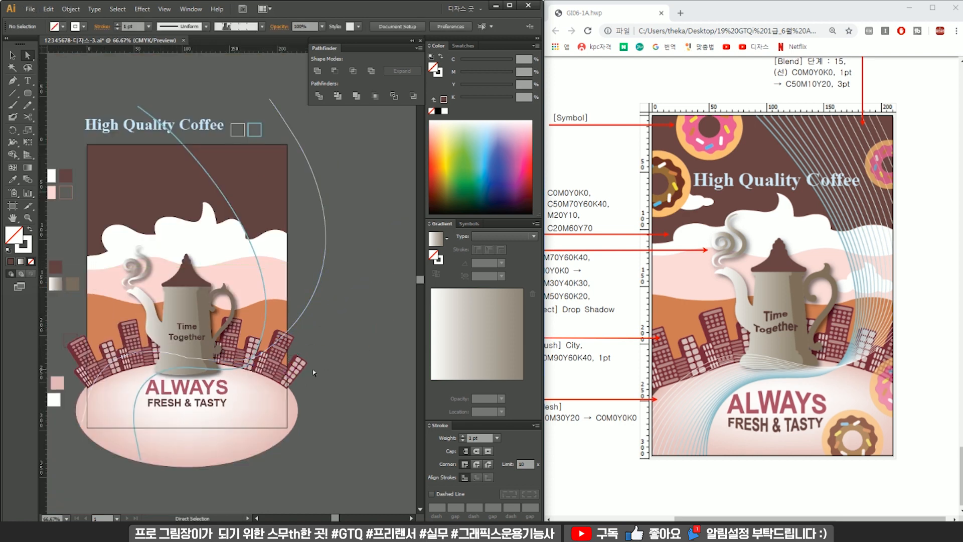
left_click_drag(305, 313, 303, 316)
left_click(332, 324)
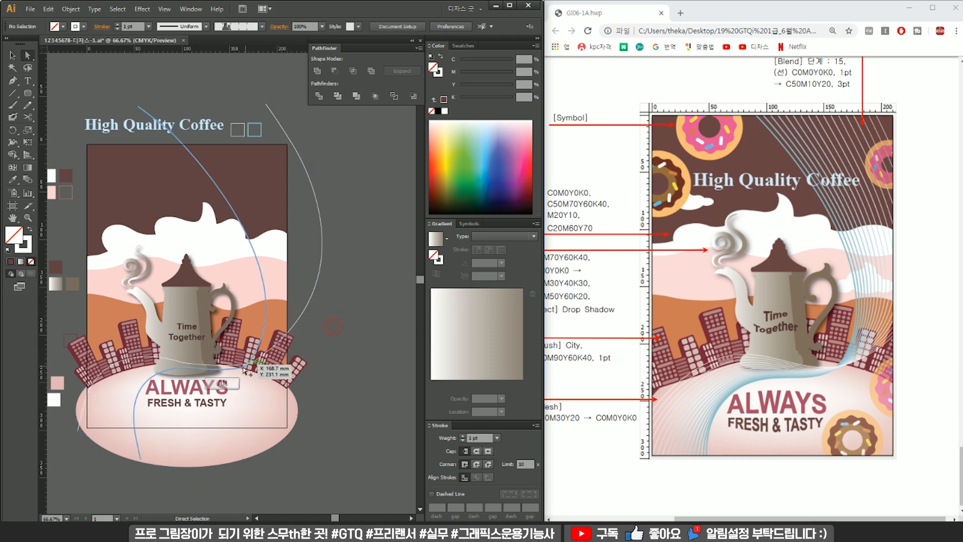
Step: Reshape the blue curve's bend at the pot's base by adjusting the direction handle between the pot and the buildings
scroll(248, 366, "up", 3)
left_click(256, 362)
left_click_drag(225, 393, 299, 366)
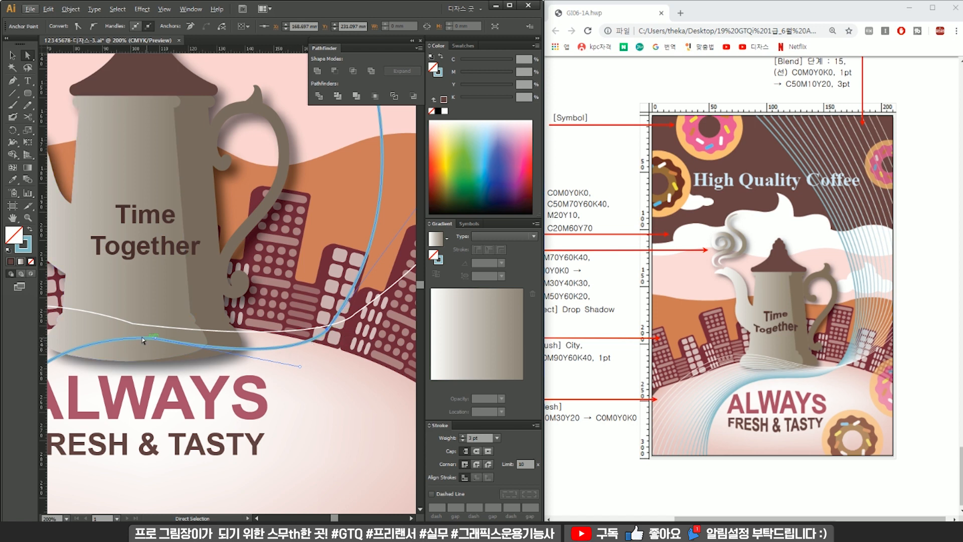
scroll(123, 337, "down", 3, "alt")
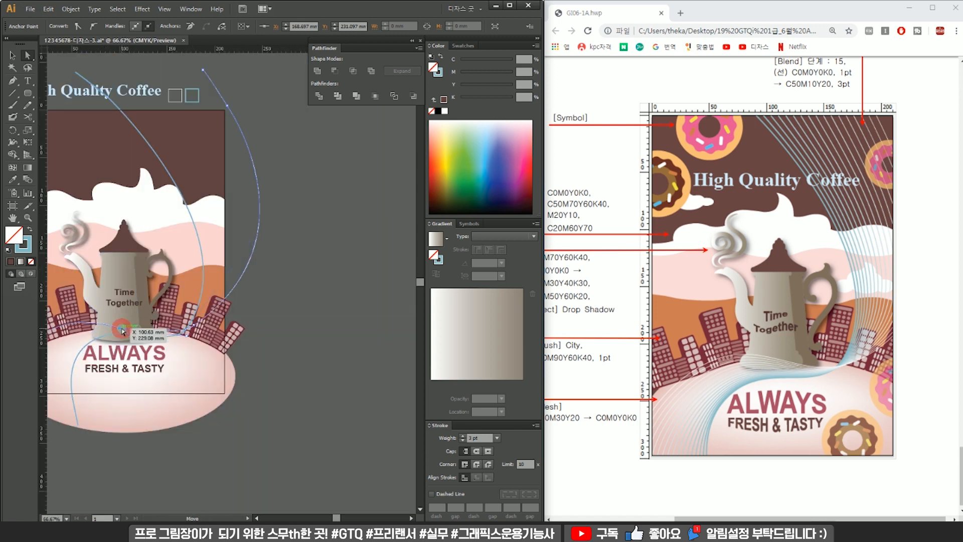
Step: Raise the white curve's anchor on the lower coffee pot and lengthen its handle toward the buildings
scroll(123, 338, "up", 3, "alt")
left_click_drag(196, 304, 192, 283)
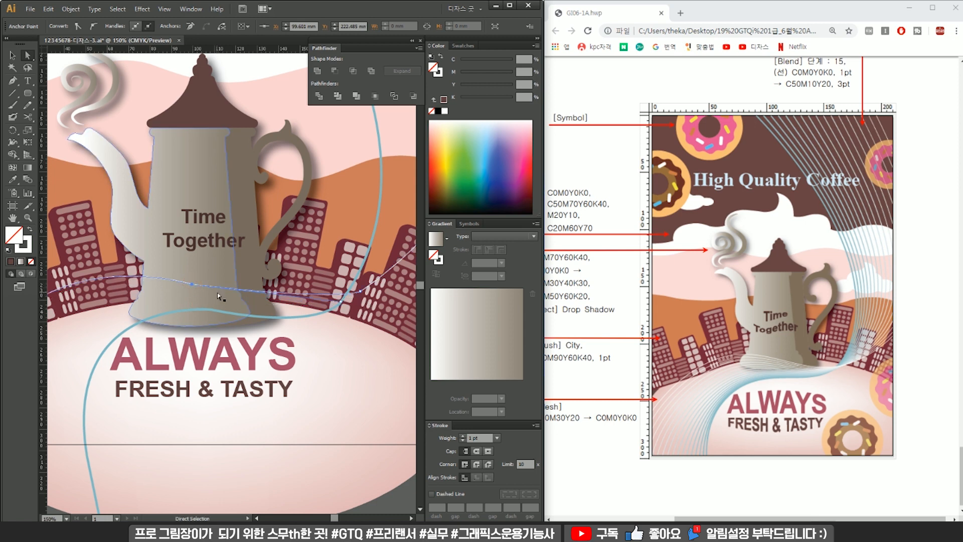
left_click_drag(341, 304, 357, 305)
key("ctrl+minus")
key("ctrl+minus")
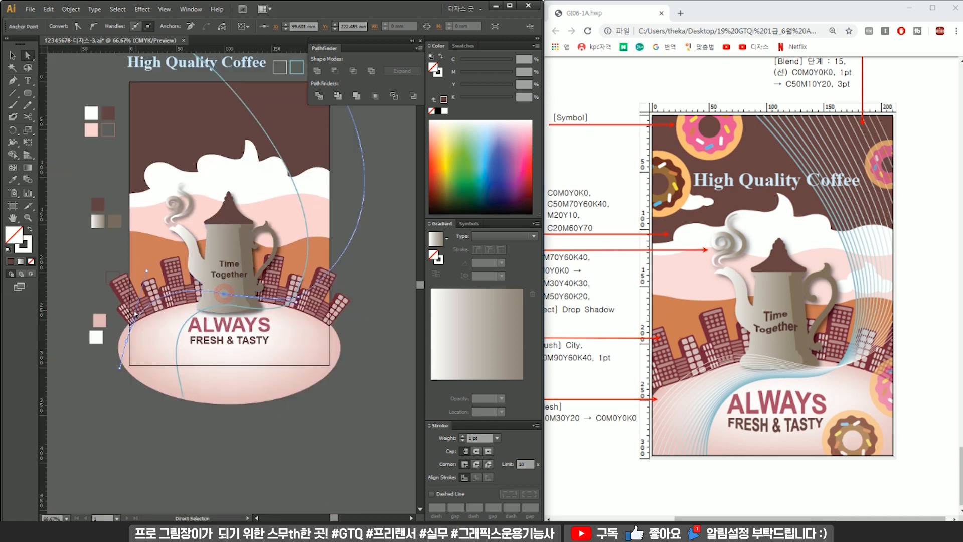
Step: Adjust the direction handle of the white curve over the left-hand buildings and deselect the curve
left_click_drag(148, 272, 150, 289)
left_click(110, 392)
key("v")
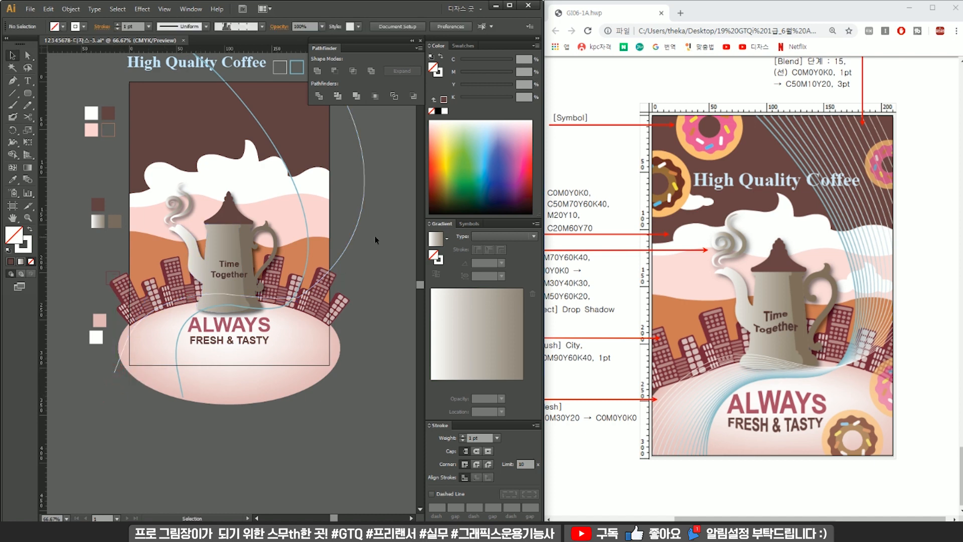
Step: Create a blend between the white and blue curves with the Blend tool
scroll(346, 239, "down", 1)
key("ctrl+1")
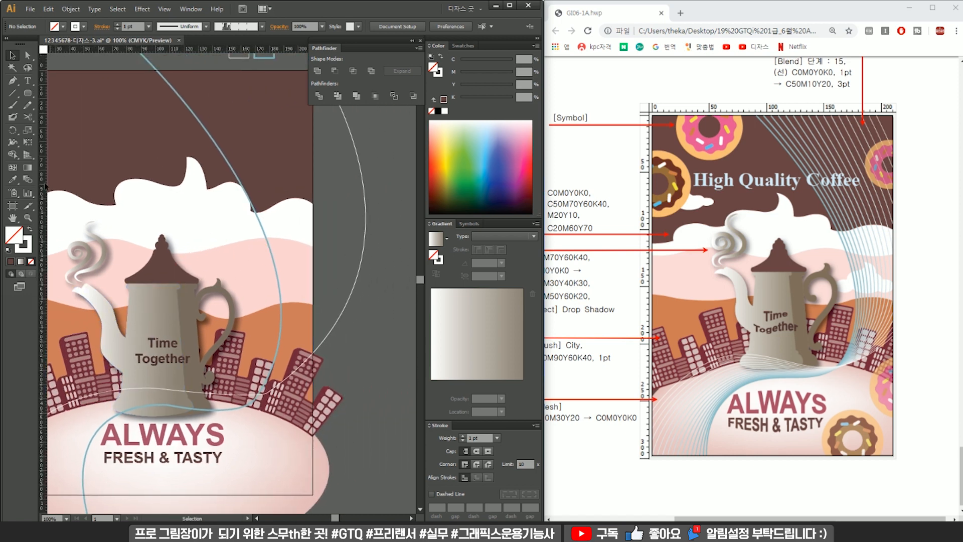
left_click(28, 179)
left_click(357, 281)
key("ctrl+minus")
left_click(348, 314, "ctrl")
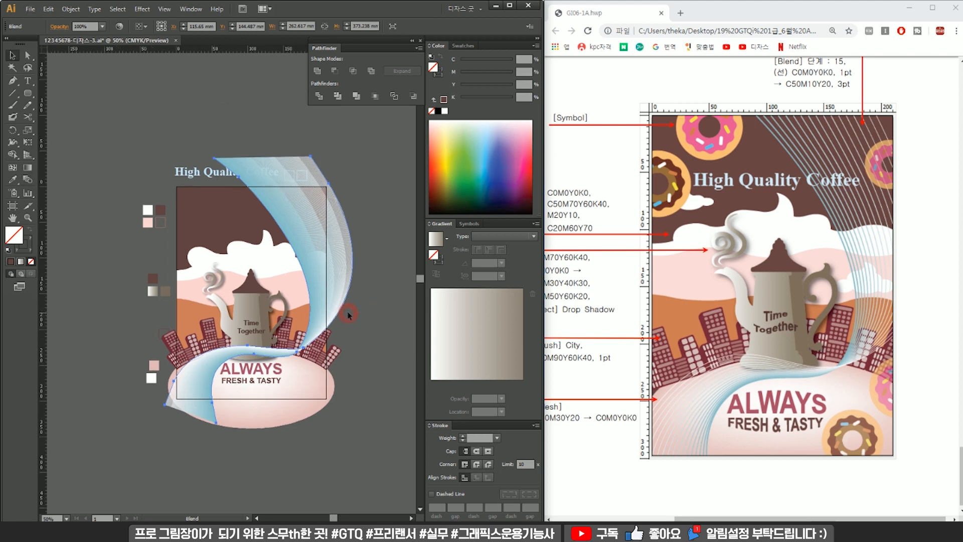
key("v")
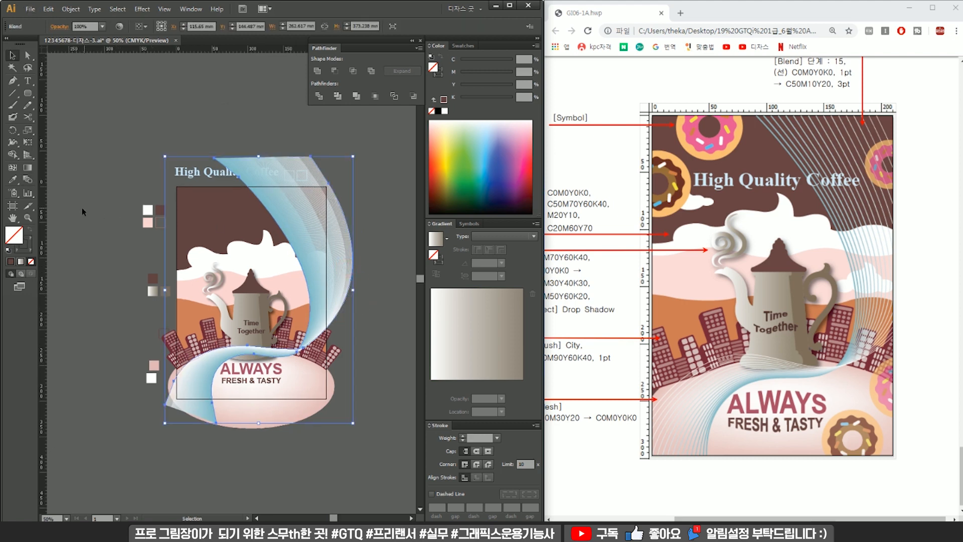
Step: Set the blend's spacing to 15 specified steps and deselect the blend
double_click(35, 179)
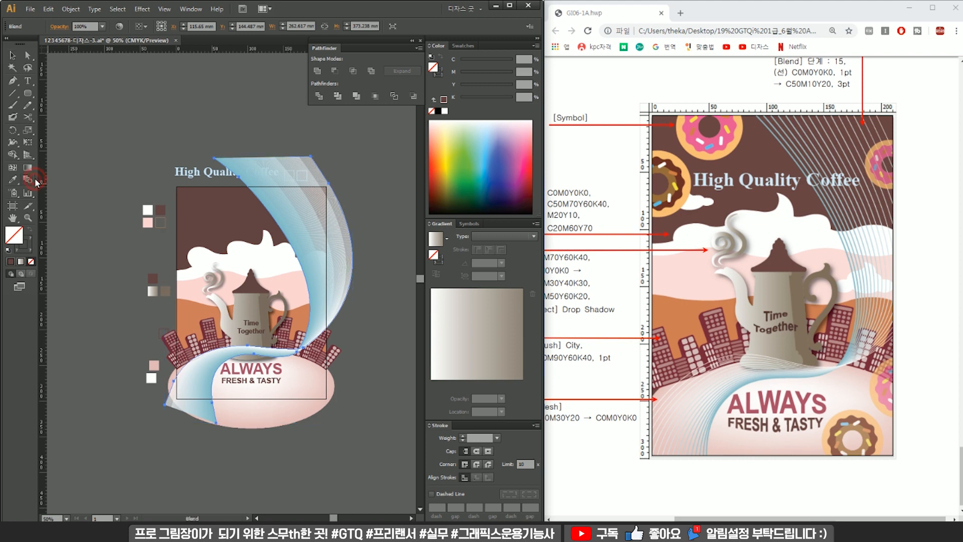
scroll(828, 155, "up", 1)
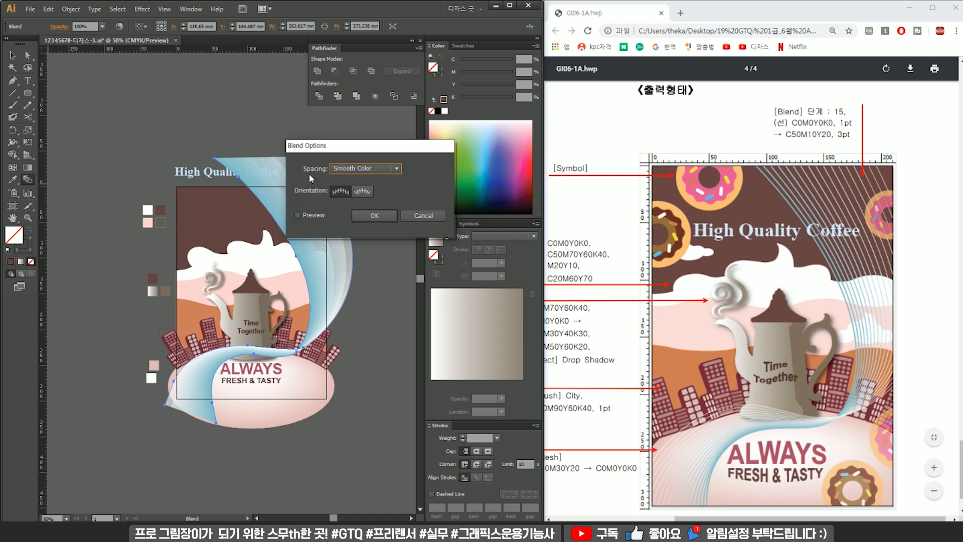
left_click(347, 170)
left_click(387, 191)
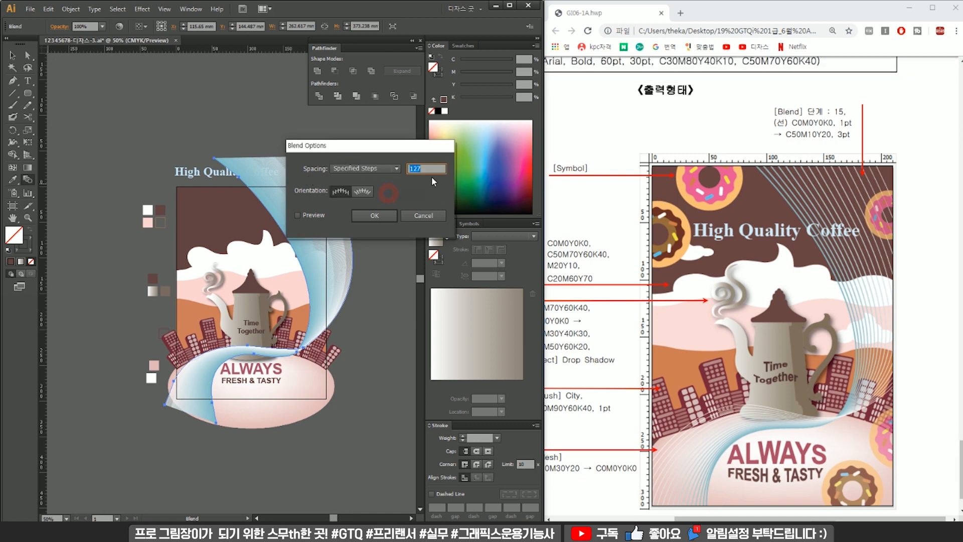
left_click(374, 215)
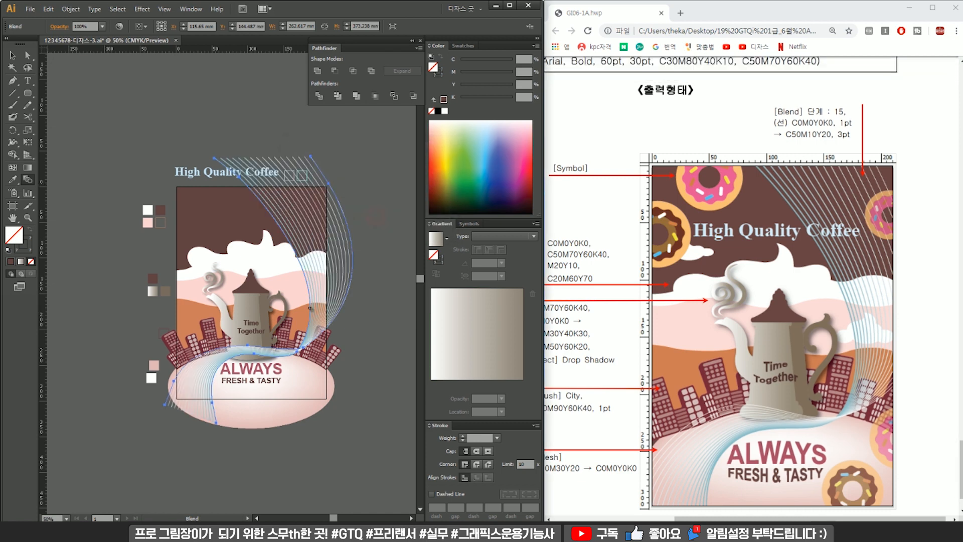
key("v")
key("ctrl+shift+a")
Step: Examine the blended lines around the pot's base and the right-hand buildings against the reference poster
scroll(337, 357, "up", 3)
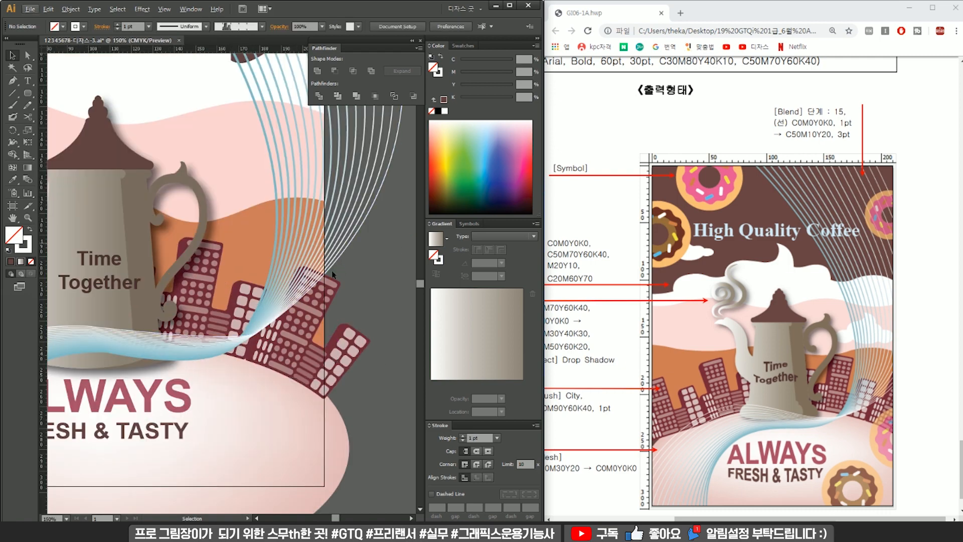
scroll(192, 377, "down", 3)
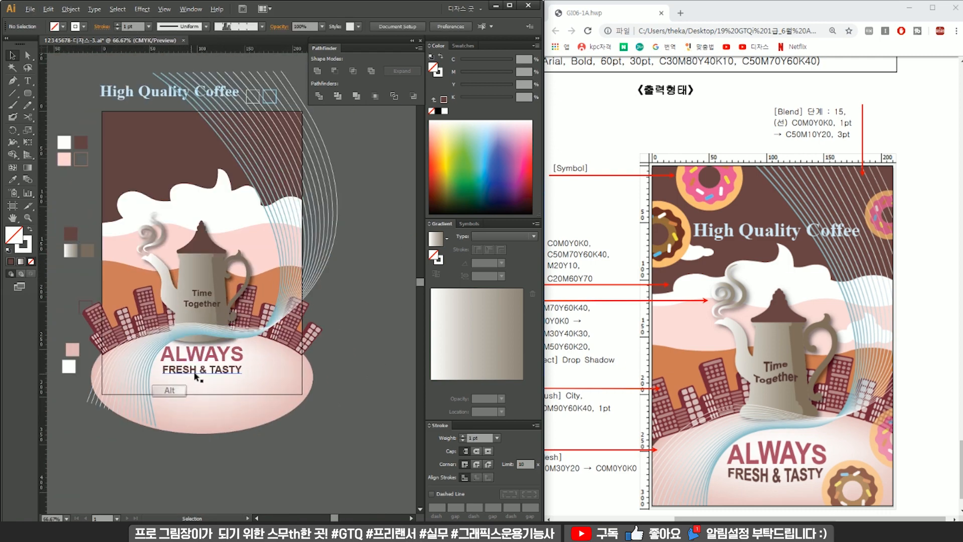
scroll(252, 341, "up", 3)
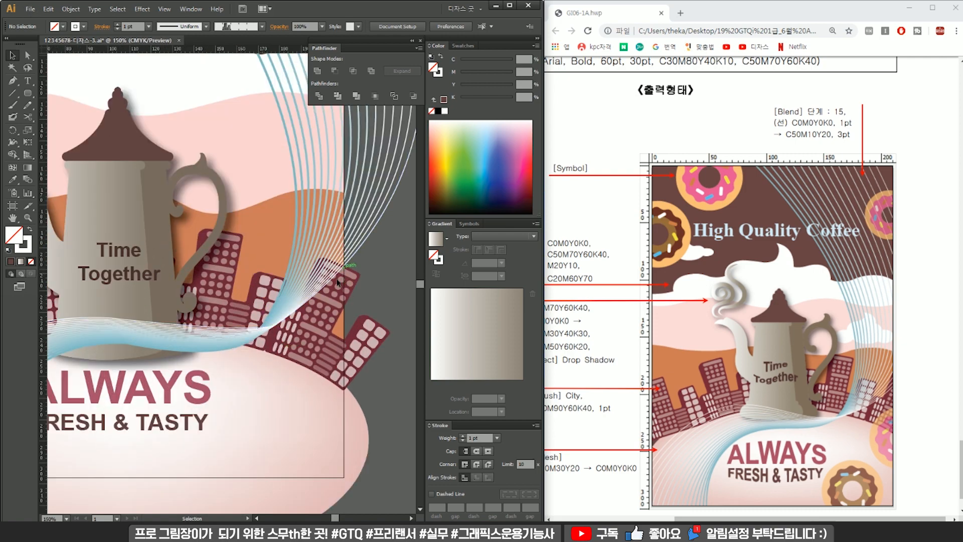
scroll(251, 341, "down", 1)
scroll(251, 340, "down", 1)
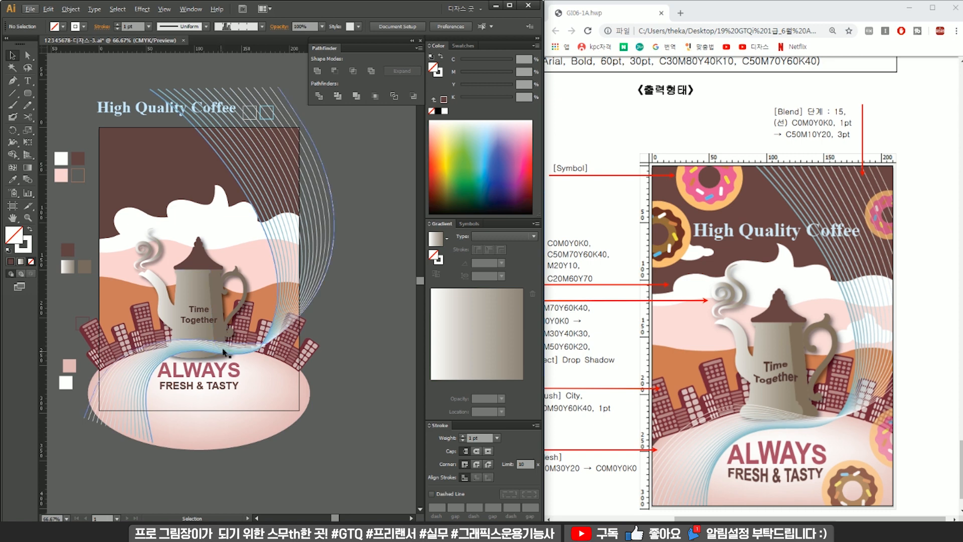
left_click(325, 242)
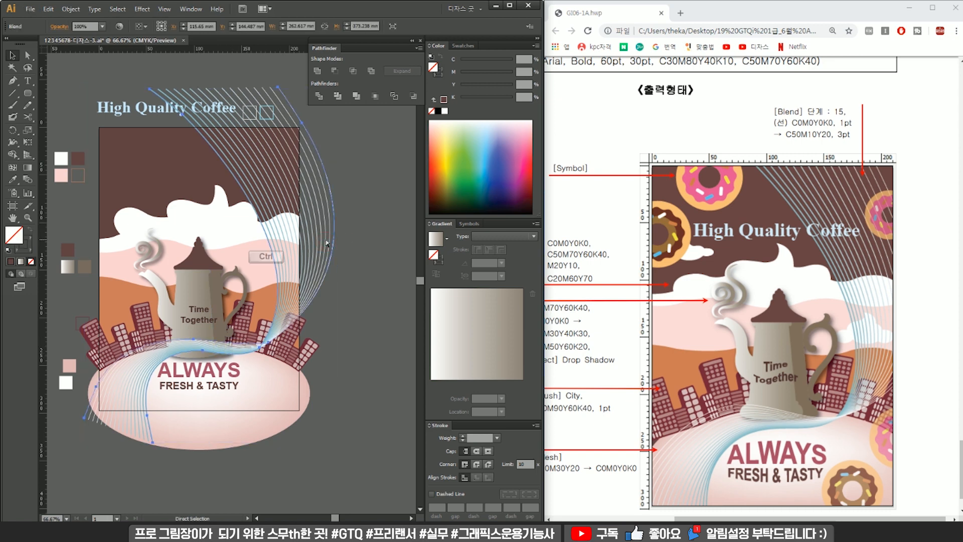
key("ctrl+shift+a")
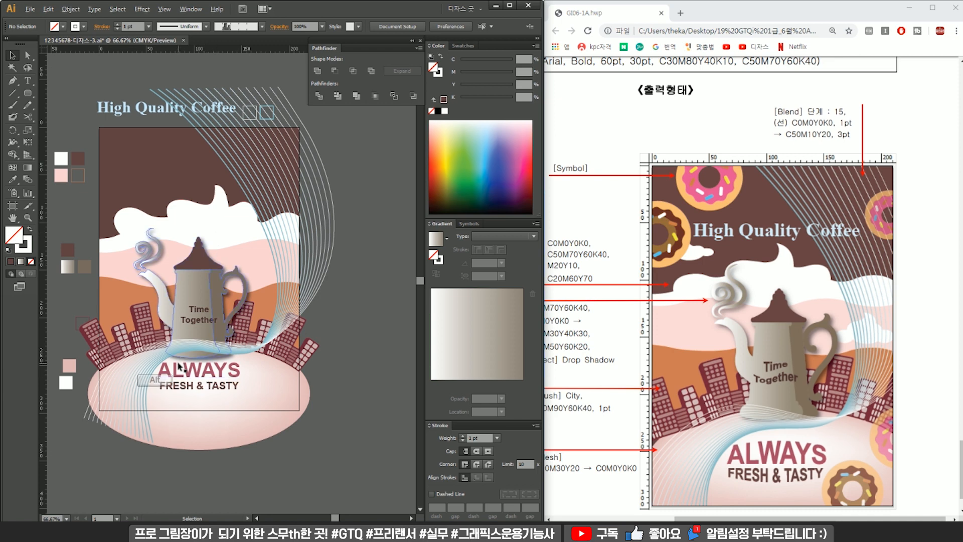
Step: Move the coffee pot and its Time Together text up together so the pot's base sits just behind the blend lines
key("ctrl+1")
left_click(229, 295)
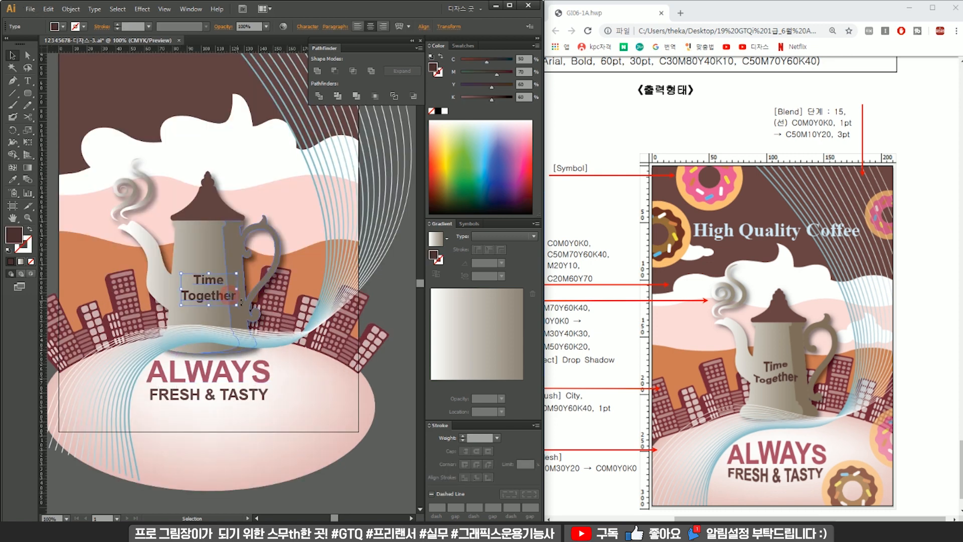
left_click(229, 257)
left_click(239, 279, "shift")
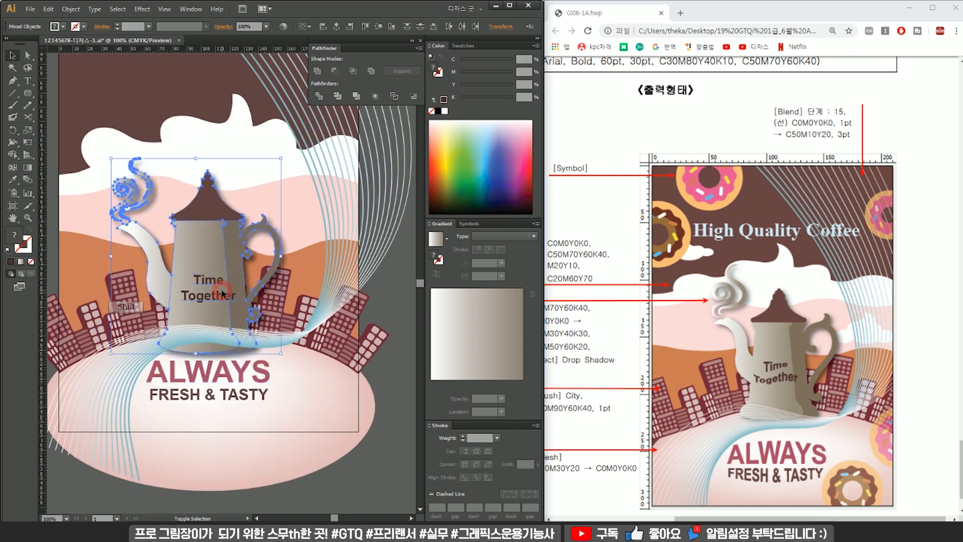
left_click_drag(239, 279, 240, 260)
key("ctrl+minus")
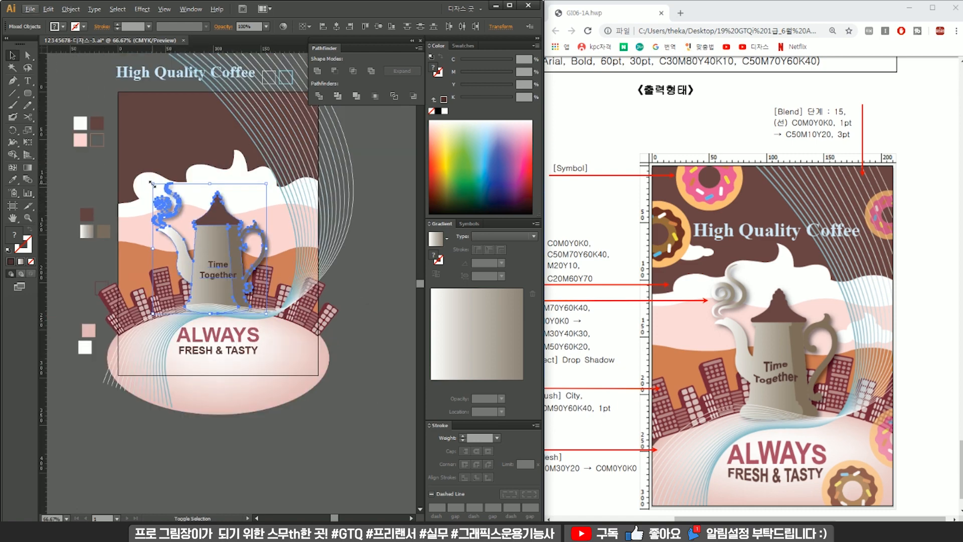
Step: Leave the text out of the selection, scale the coffee pot and its steam down slightly, and deselect
left_click(219, 259, "shift")
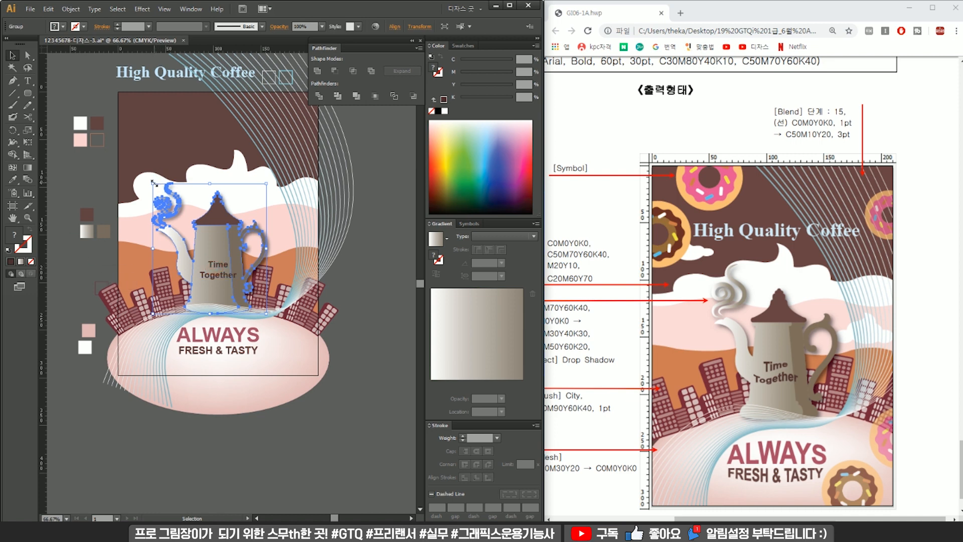
left_click_drag(153, 182, 158, 189)
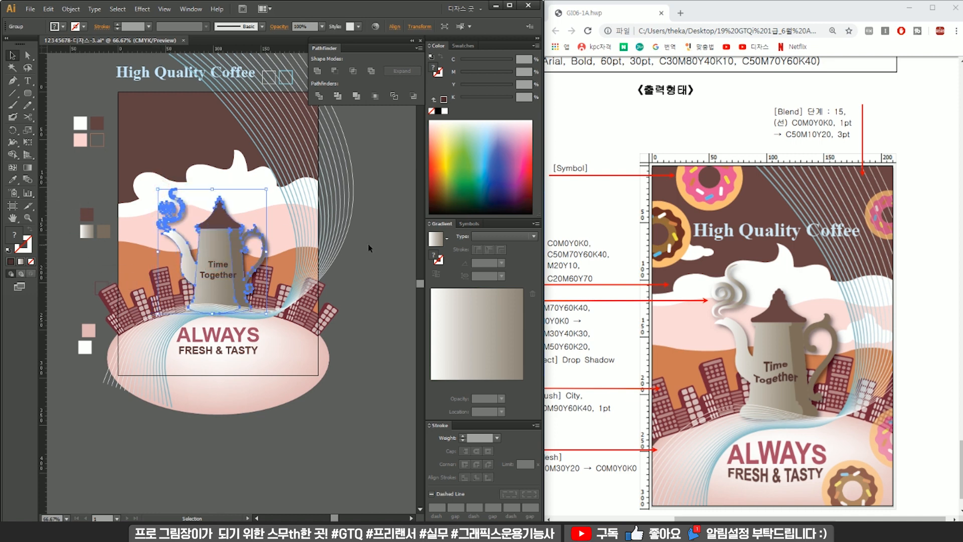
left_click(365, 242)
Step: Shift the Time Together text slightly right to centre it on the coffee pot's body
left_click(200, 266)
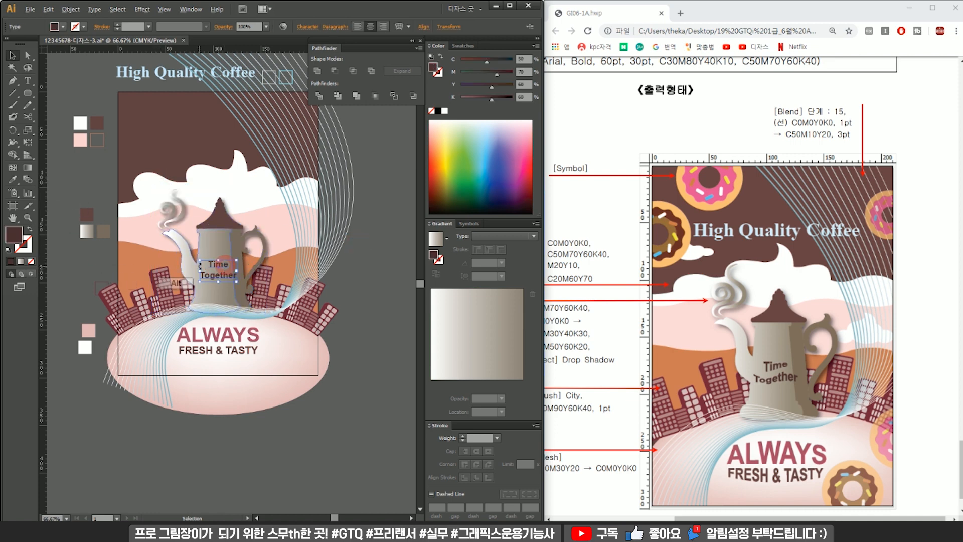
scroll(199, 266, "up", 3)
left_click_drag(274, 263, 281, 264)
scroll(366, 396, "down", 3)
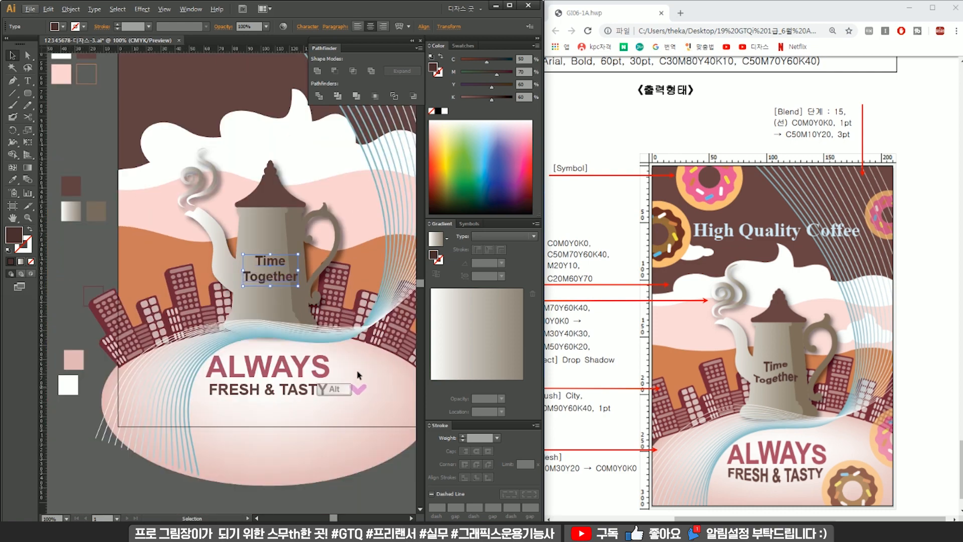
Step: Check the Time Together text's font size against the text specifications on the reference sheet
scroll(362, 360, "down", 1)
scroll(335, 333, "up", 2)
key("ctrl+t")
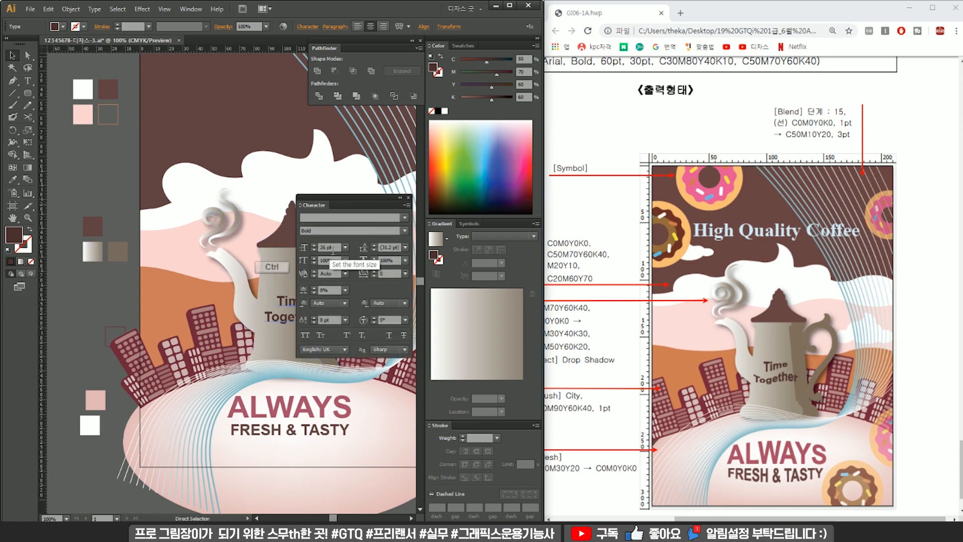
key("ctrl+t")
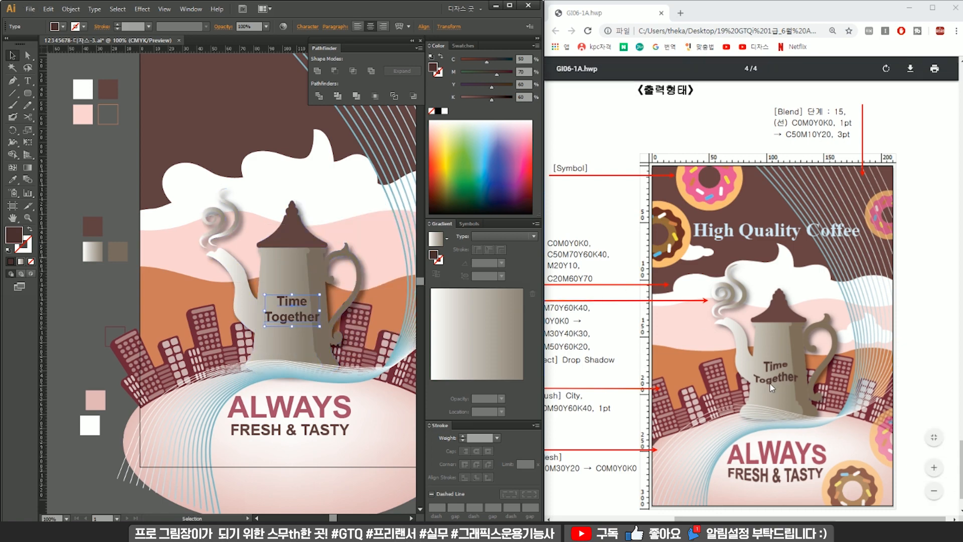
scroll(656, 315, "up", 3)
scroll(656, 314, "up", 2)
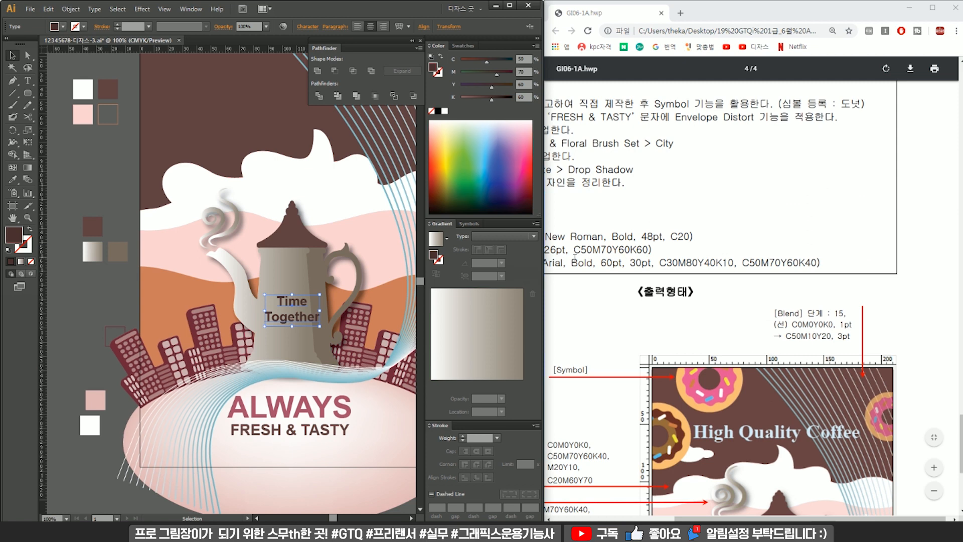
scroll(660, 300, "down", 5)
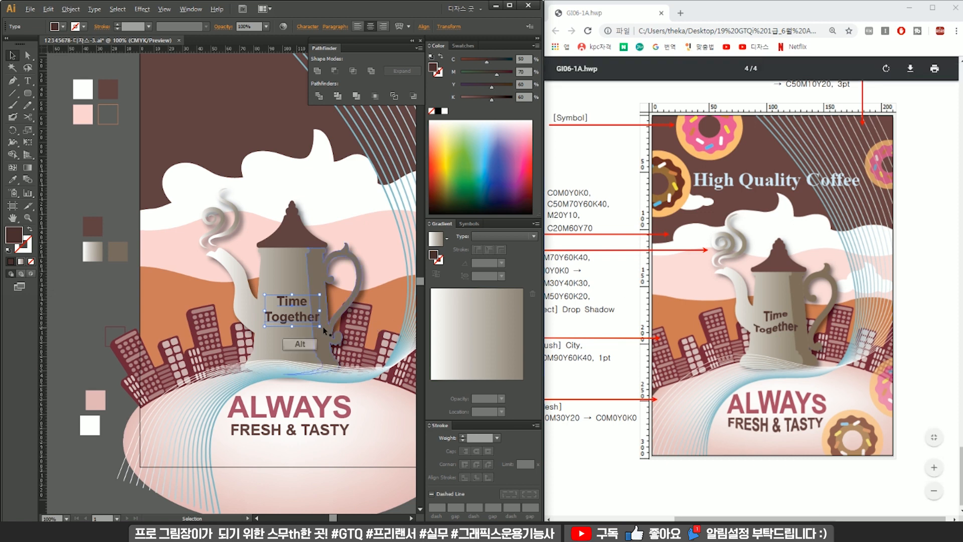
Step: Apply a horizontal Wave envelope warp with a 52% bend to the Time Together text and deselect it
scroll(322, 328, "up", 1)
left_click_drag(286, 305, 290, 304)
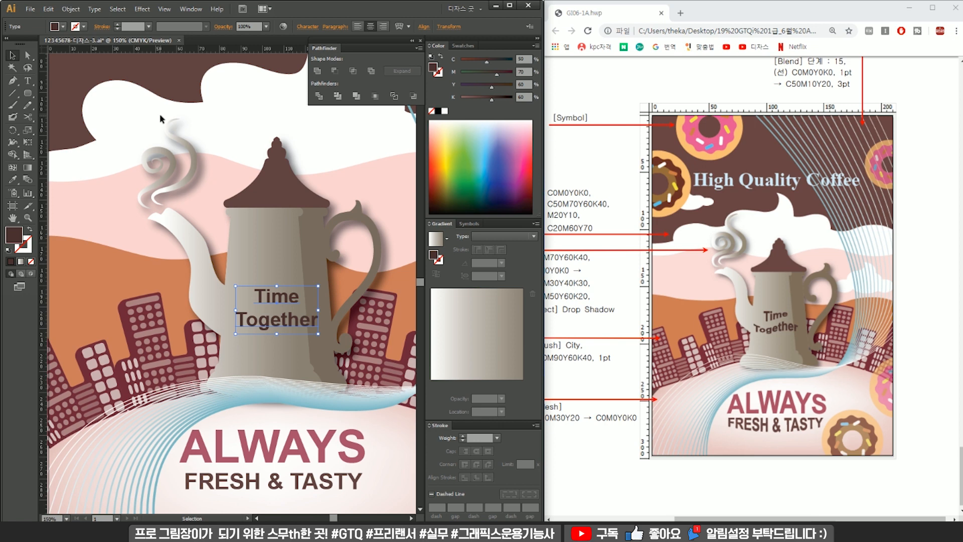
key("ctrl+shift+a")
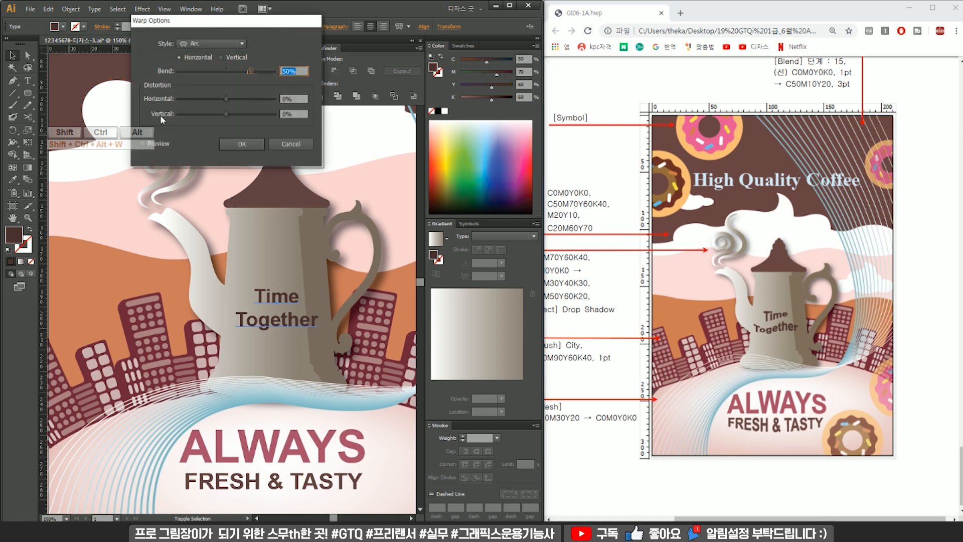
left_click_drag(238, 24, 302, 135)
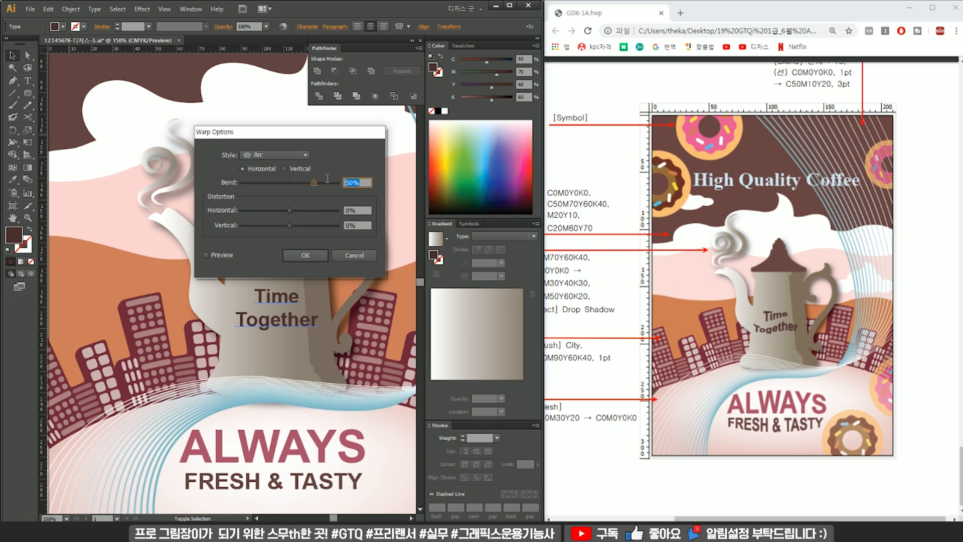
left_click(298, 156)
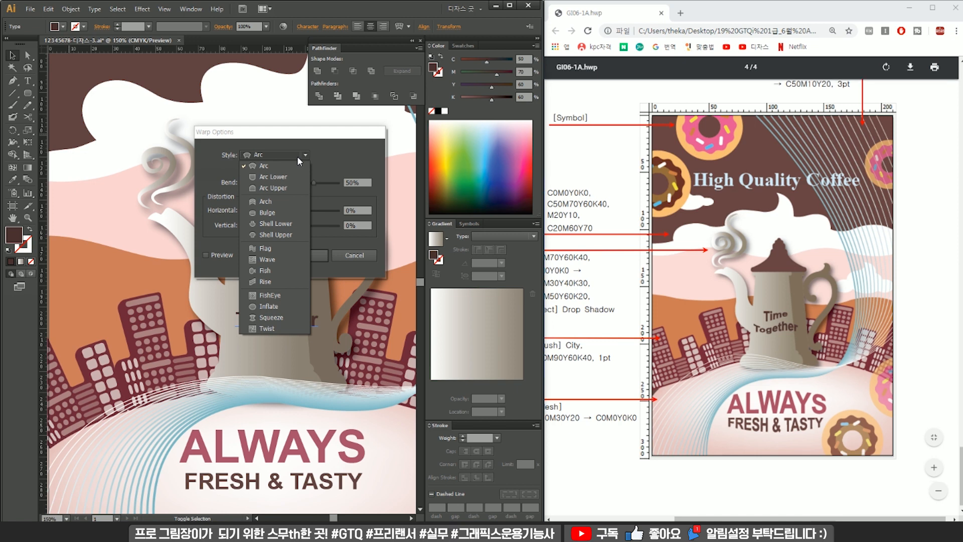
left_click(296, 262)
left_click(228, 254)
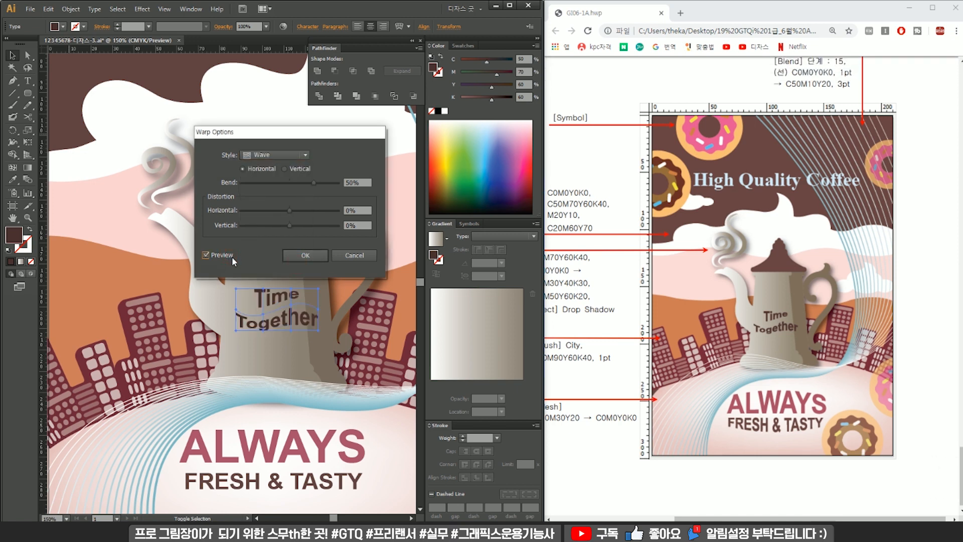
left_click_drag(308, 187, 315, 186)
left_click(317, 255)
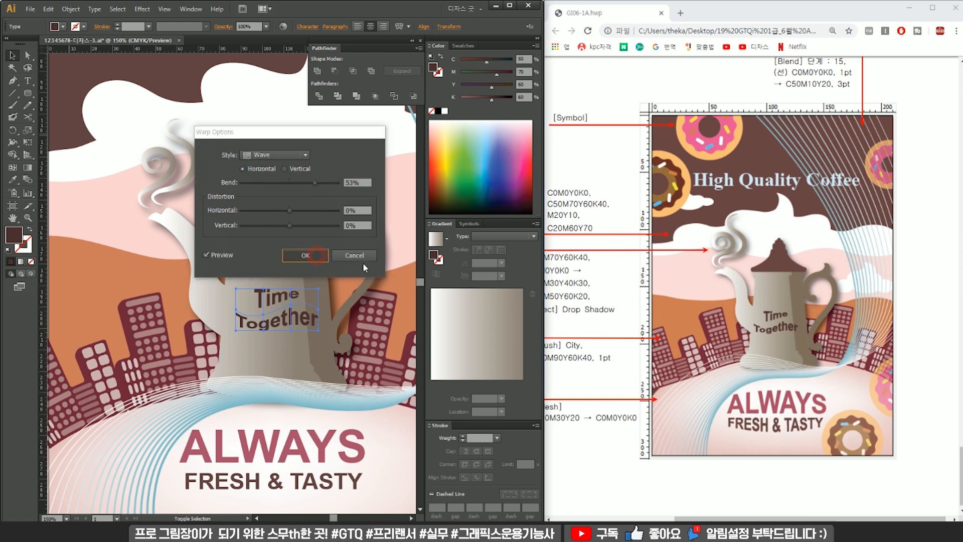
key("ctrl+shift+a")
Step: Apply a horizontal Arc Upper envelope warp with a 19% bend to the ALWAYS text
scroll(351, 202, "down", 2)
left_click_drag(351, 202, 318, 224)
left_click(303, 340)
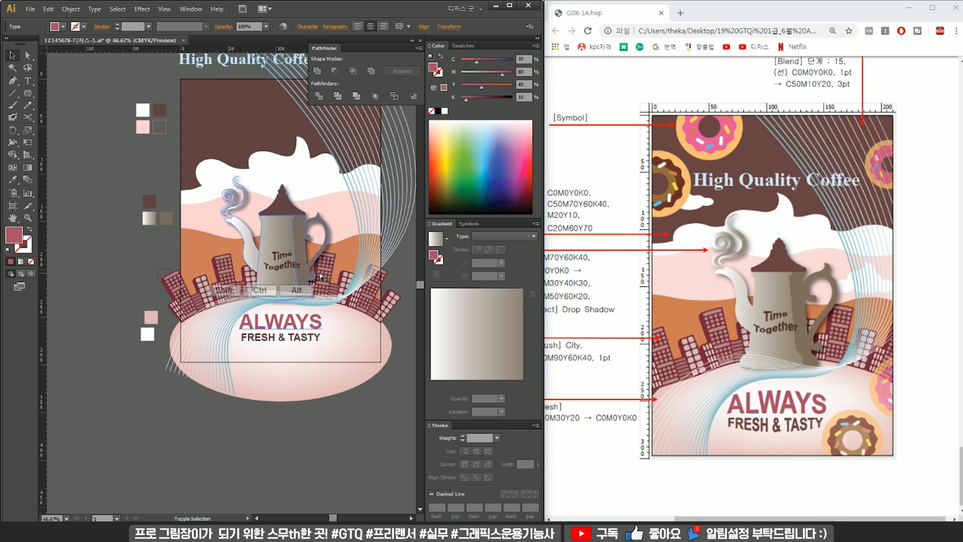
key("shift+ctrl+alt+w")
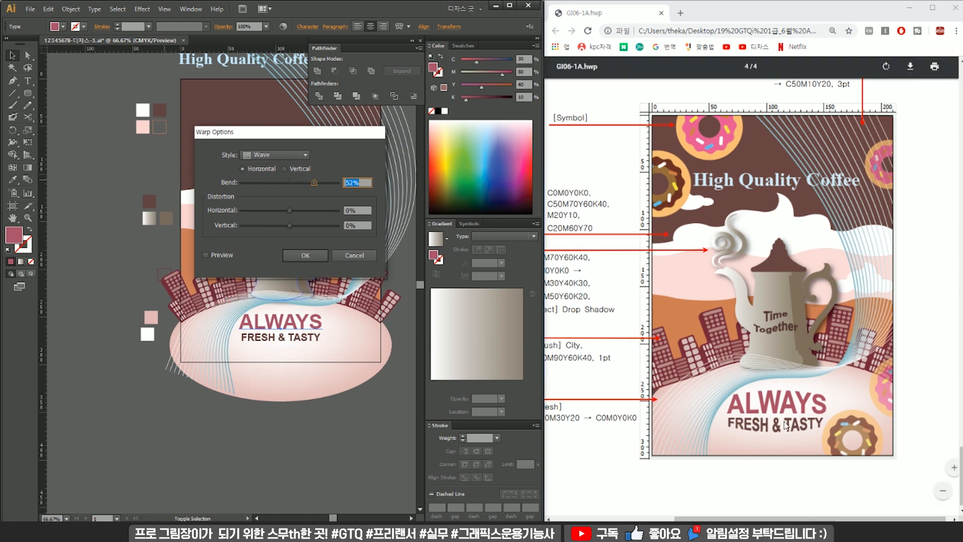
left_click(297, 155)
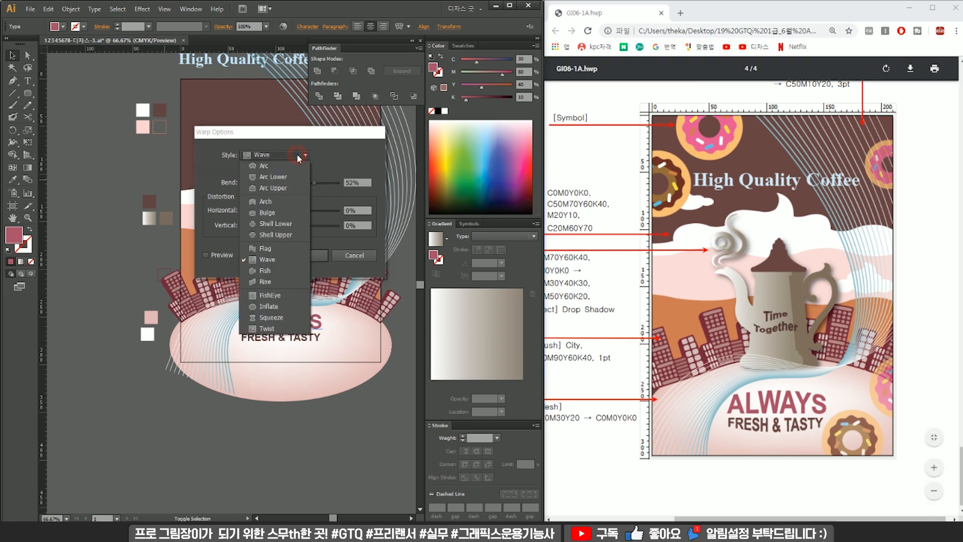
left_click(298, 188)
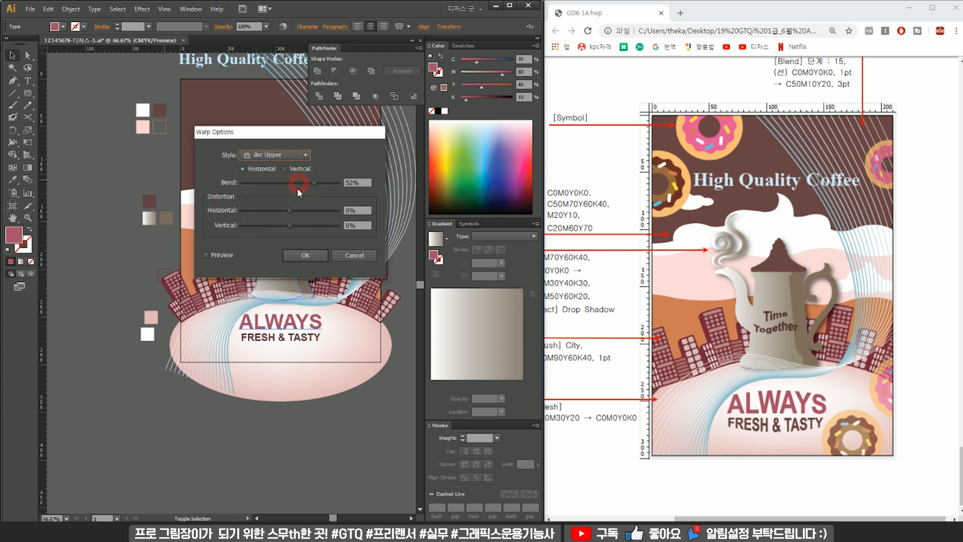
left_click(207, 255)
left_click_drag(317, 182, 298, 185)
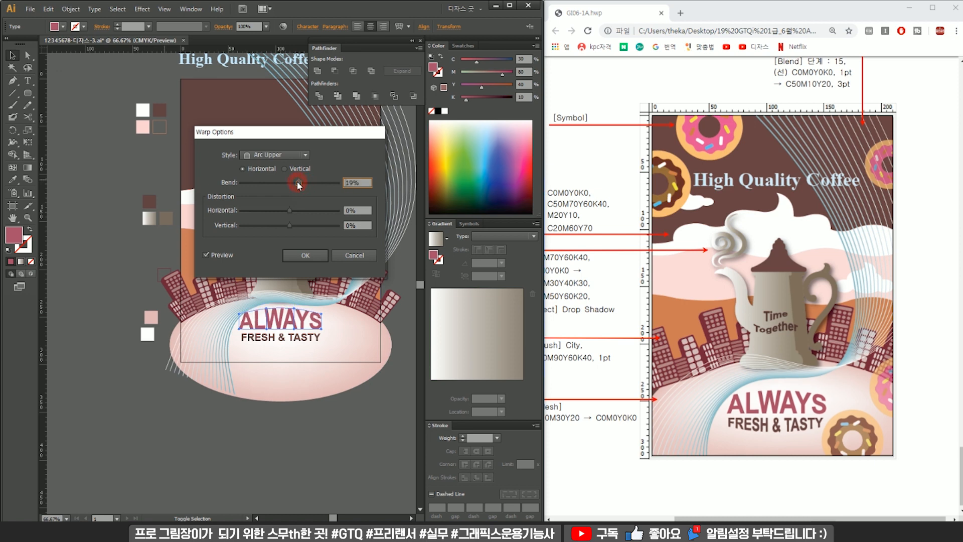
left_click(307, 256)
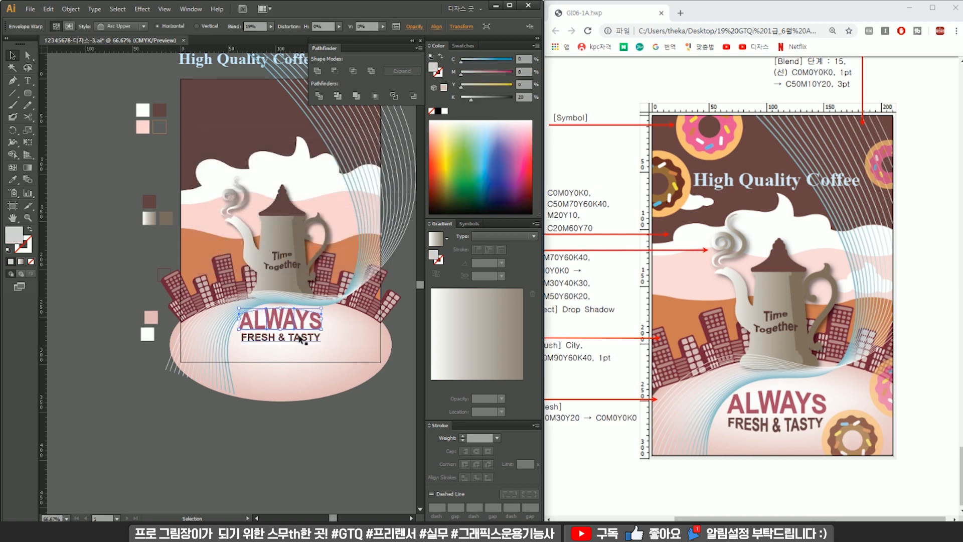
Step: Apply a horizontal Arc Lower envelope warp with a 19% bend to the FRESH & TASTY text and deselect it
left_click(299, 339)
key("shift+ctrl+alt+w")
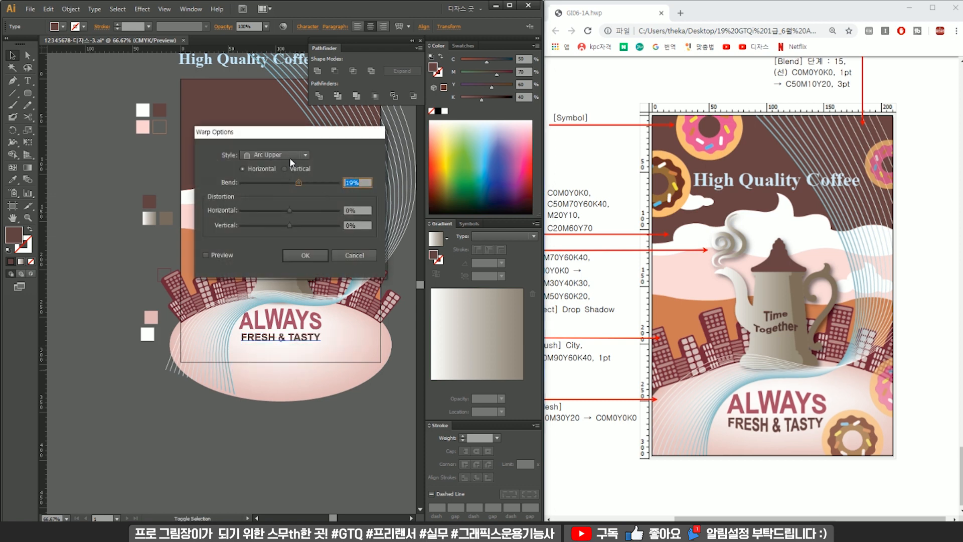
left_click(294, 155)
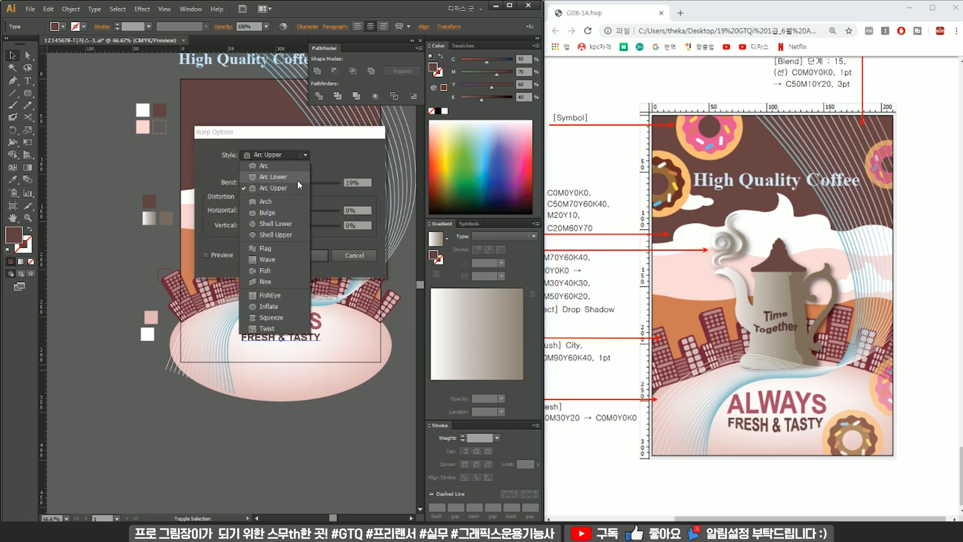
left_click(297, 179)
left_click(206, 255)
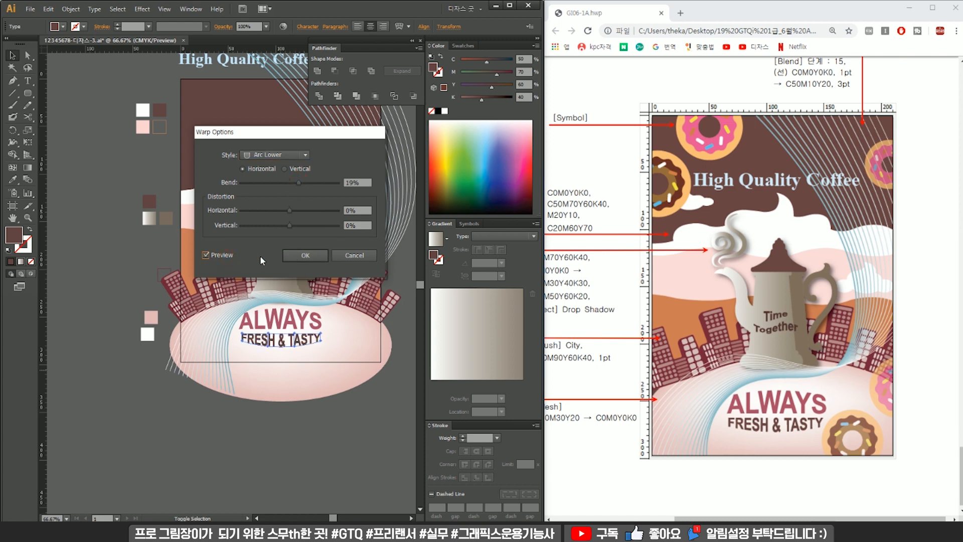
left_click(322, 260)
left_click(291, 408)
key("ctrl+plus")
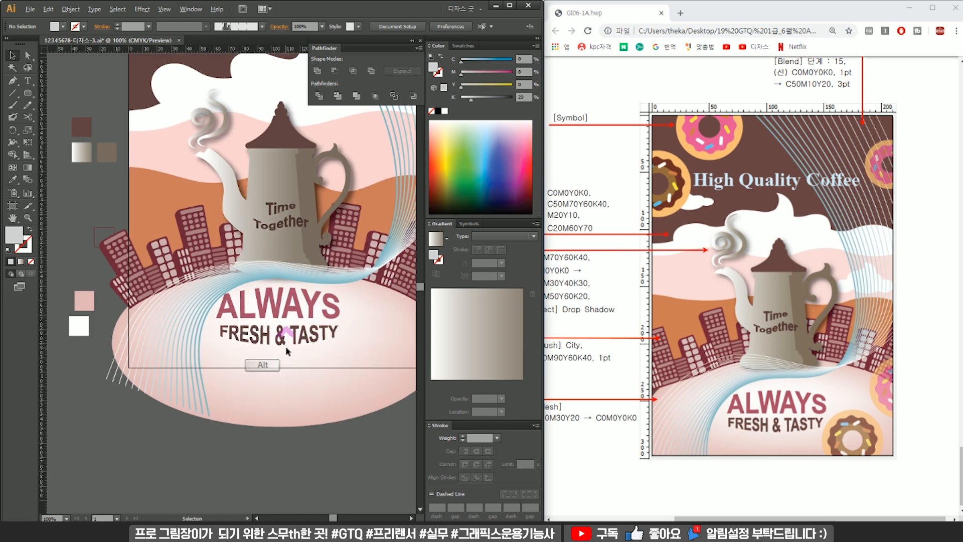
left_click(316, 311)
left_click(314, 336, "shift")
key("ctrl+shift+a")
Step: Move the High Quality Coffee heading onto the brown background above the cream and bring it to the front
key("ctrl+minus")
key("ctrl+minus")
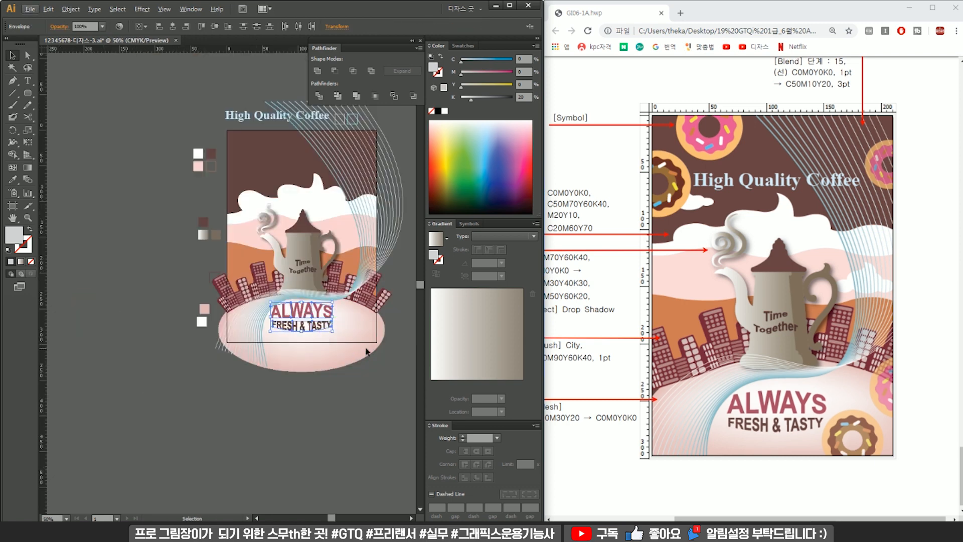
left_click_drag(374, 318, 334, 367)
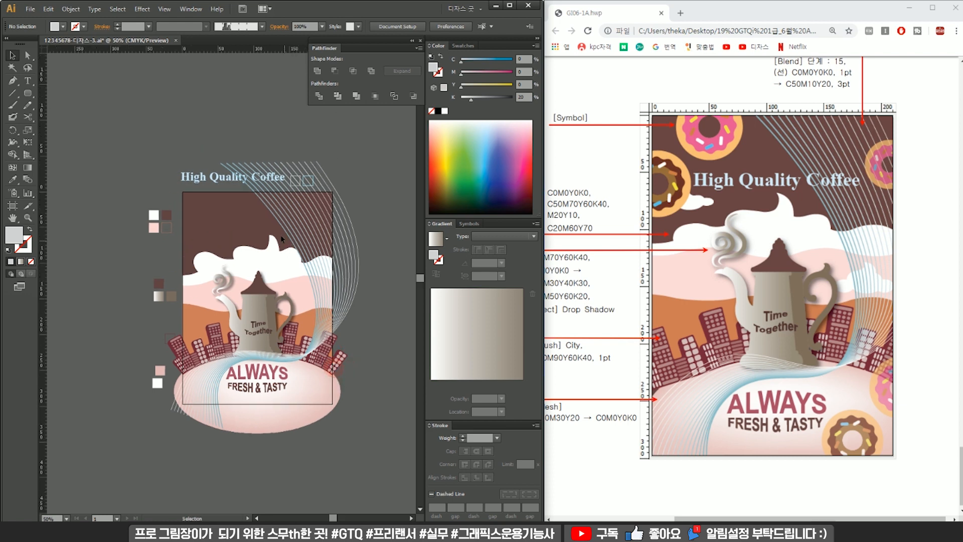
key("ctrl+plus")
left_click_drag(209, 157, 242, 229)
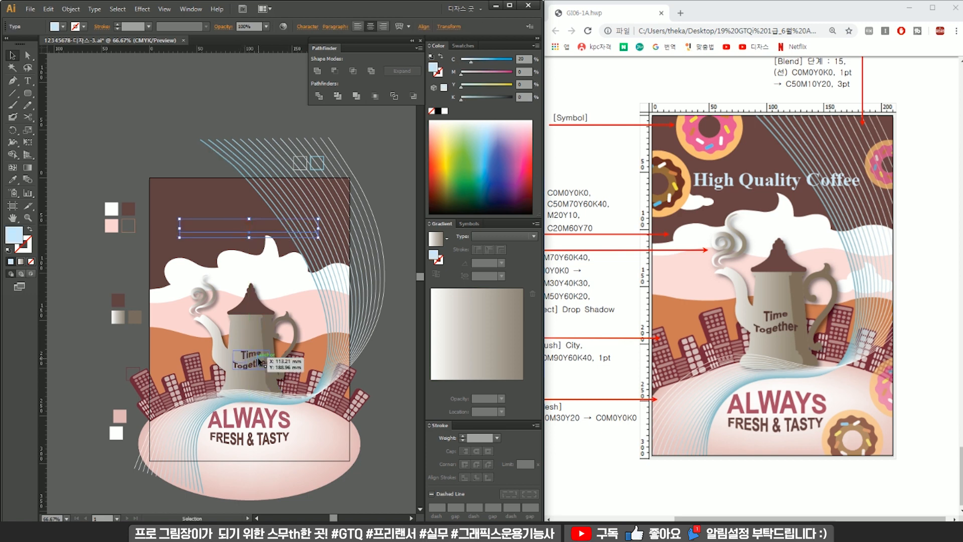
key("ctrl+shift+bracketright")
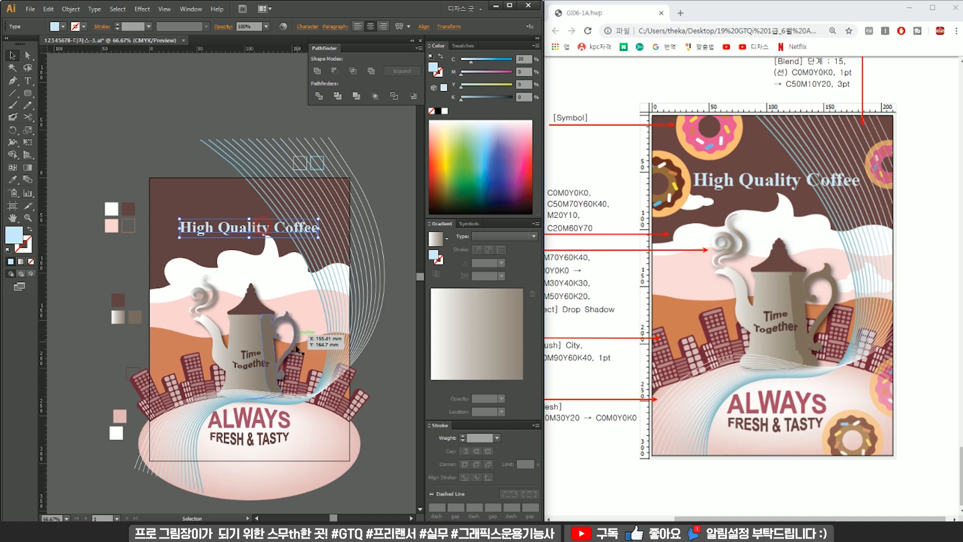
Step: Compare the poster's layout with the reference sheet to find the background elements still missing
scroll(321, 381, "down", 5)
scroll(313, 244, "up", 3)
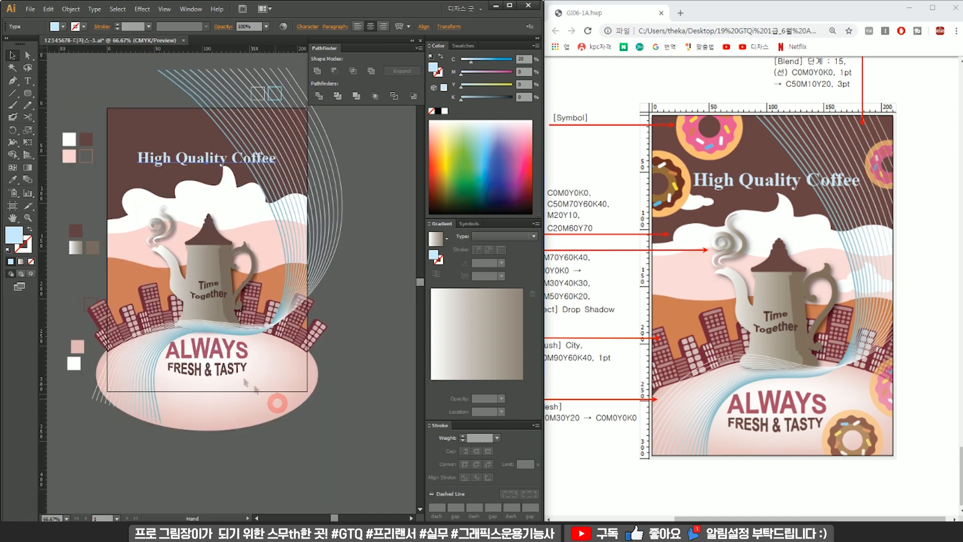
scroll(277, 401, "up", 1)
left_click(235, 356)
left_click_drag(222, 271, 226, 271)
key("ctrl+shift+a")
key("ctrl+minus")
left_click_drag(372, 263, 366, 312)
left_click(324, 175)
left_click(401, 165)
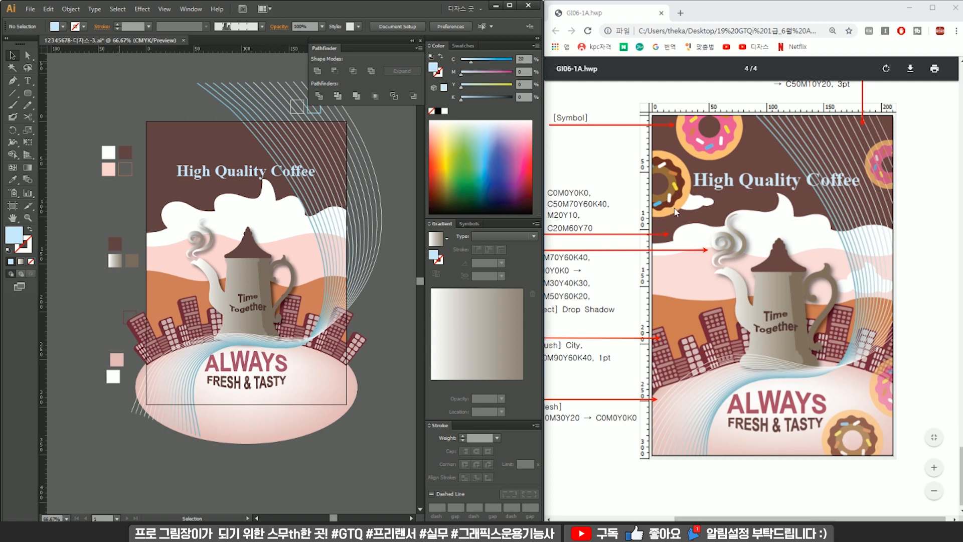
Step: Sample the white of the cream shape as the fill colour, with no stroke, for drawing the cloud
left_click(382, 260, "ctrl")
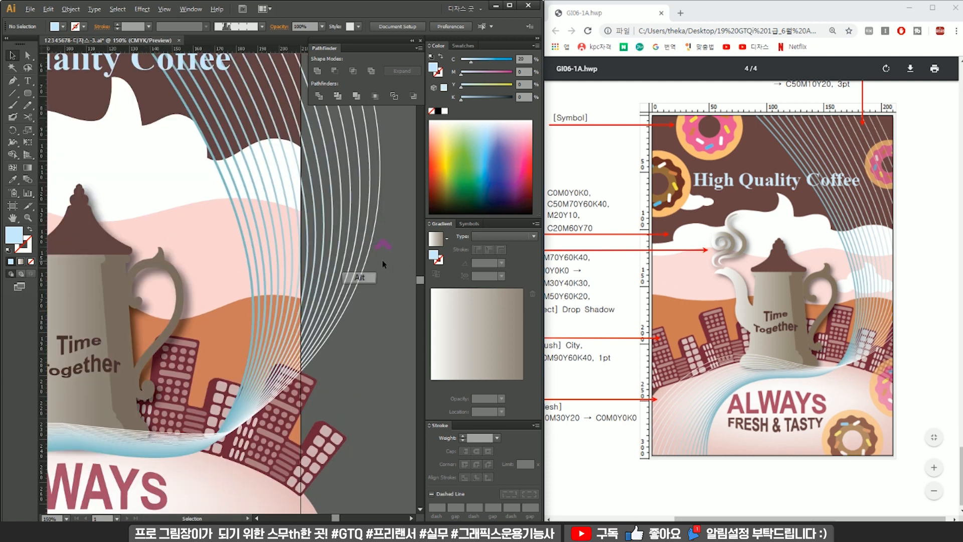
left_click(321, 279, "ctrl")
left_click_drag(28, 93, 82, 113)
scroll(247, 262, "left", 3)
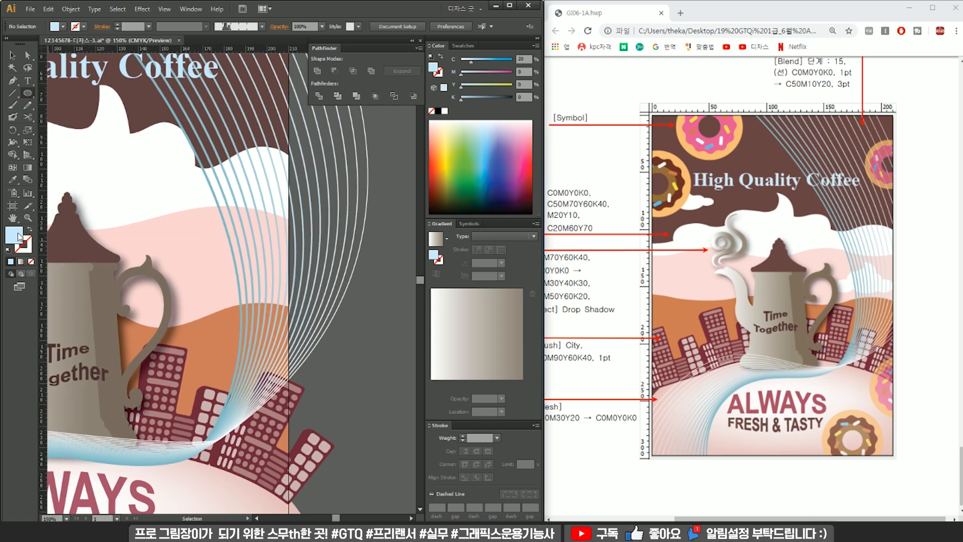
left_click(175, 239, "ctrl+alt")
left_click_drag(277, 237, 281, 235)
key("i")
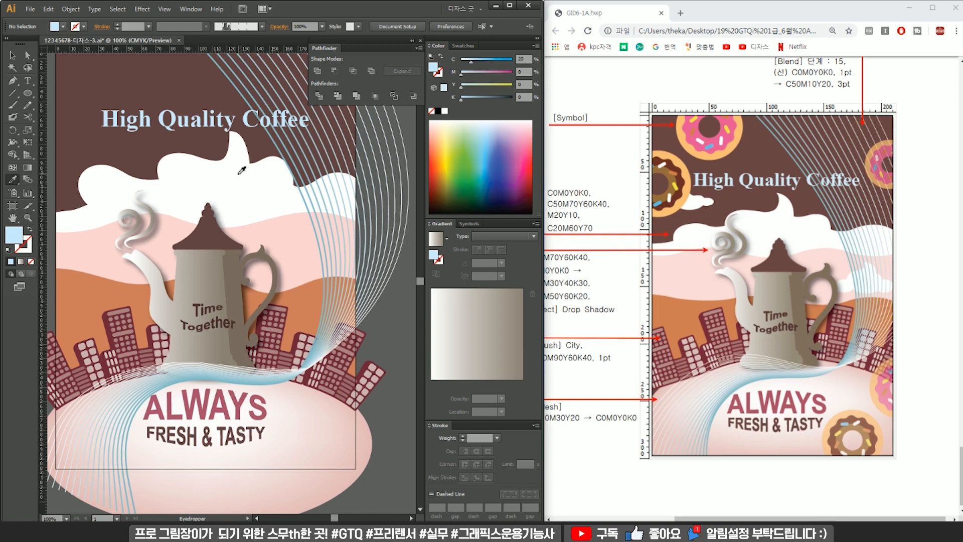
left_click(238, 174)
left_click(13, 231)
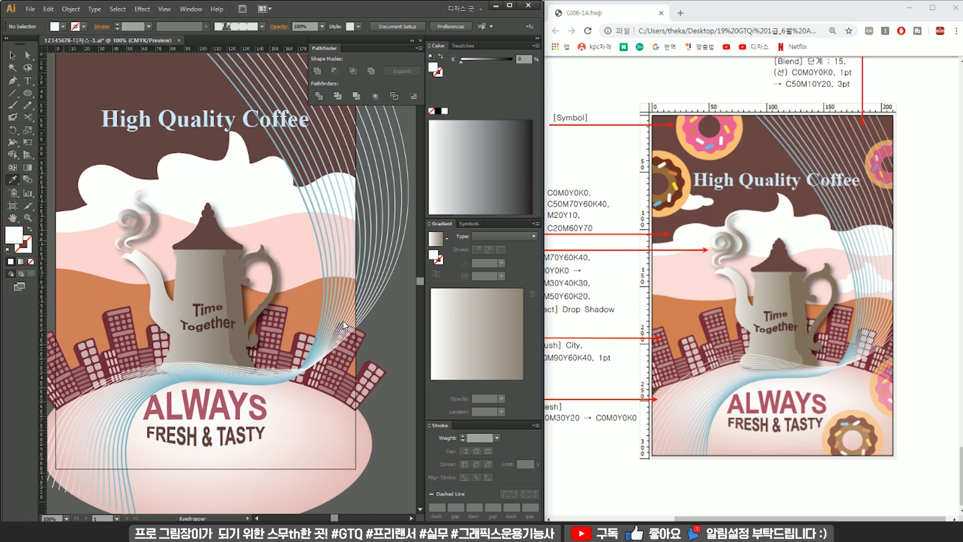
key("Return")
Step: Build a cloud from five overlapping white ellipses on the pink band beside the pot's handle
scroll(341, 246, "up", 2)
left_click(24, 92)
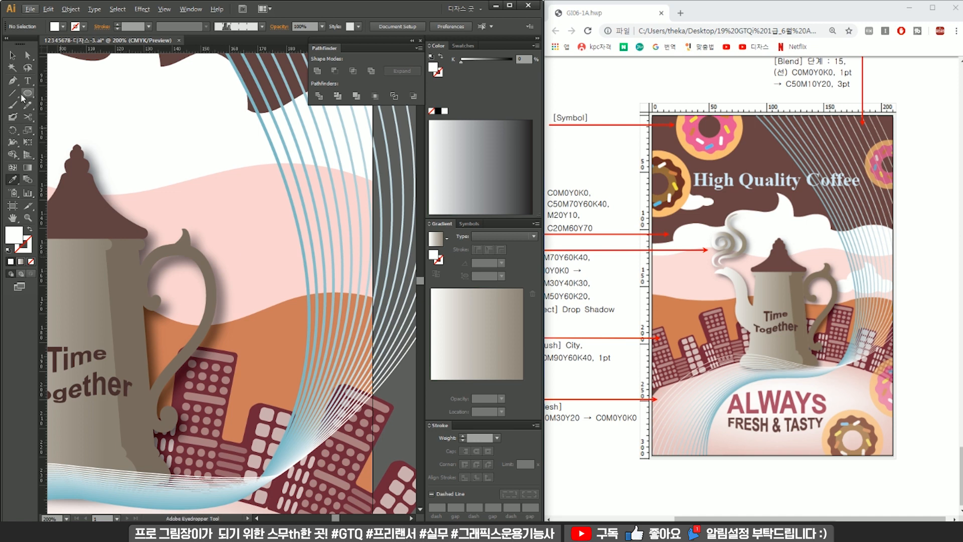
mouse_move(241, 260)
left_mouse_down()
mouse_move(273, 251)
mouse_move(288, 232)
mouse_move(273, 233)
mouse_move(275, 270)
left_mouse_up()
key("v")
left_click_drag(259, 290, 335, 230)
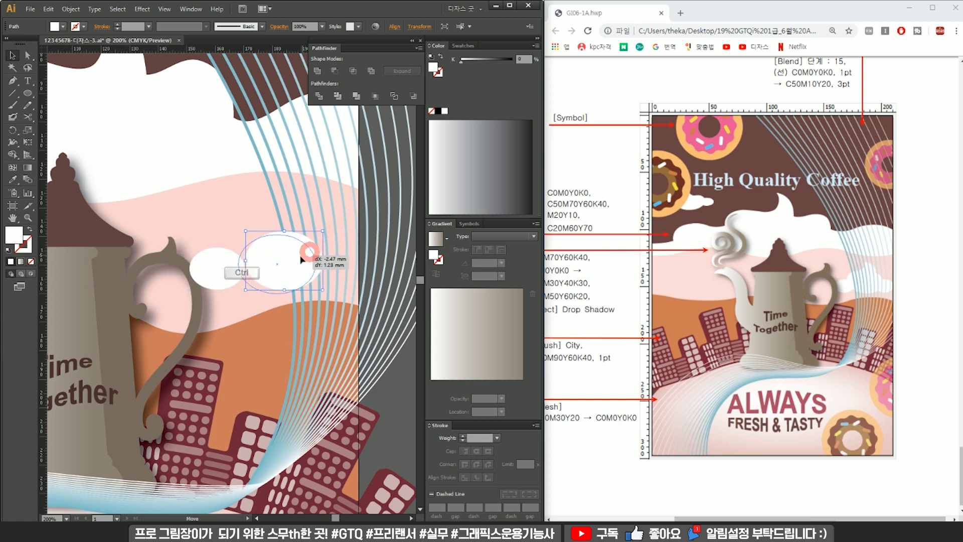
left_click_drag(219, 268, 251, 233)
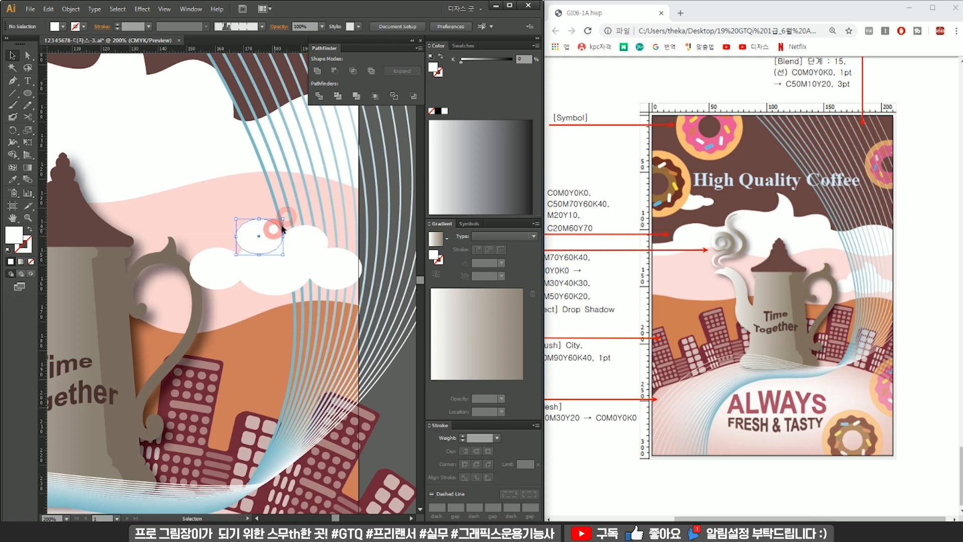
left_click_drag(283, 219, 266, 216)
left_click(261, 231, "ctrl")
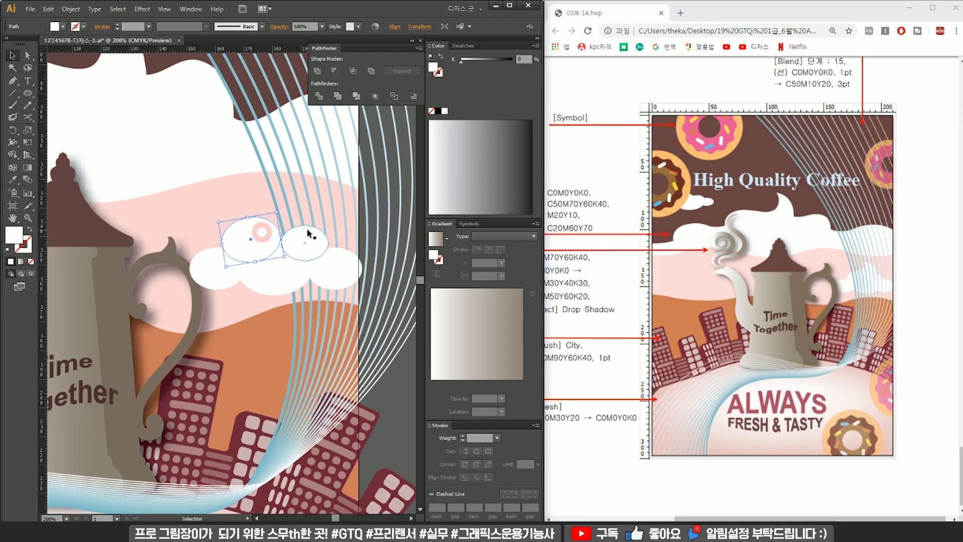
left_click(317, 204)
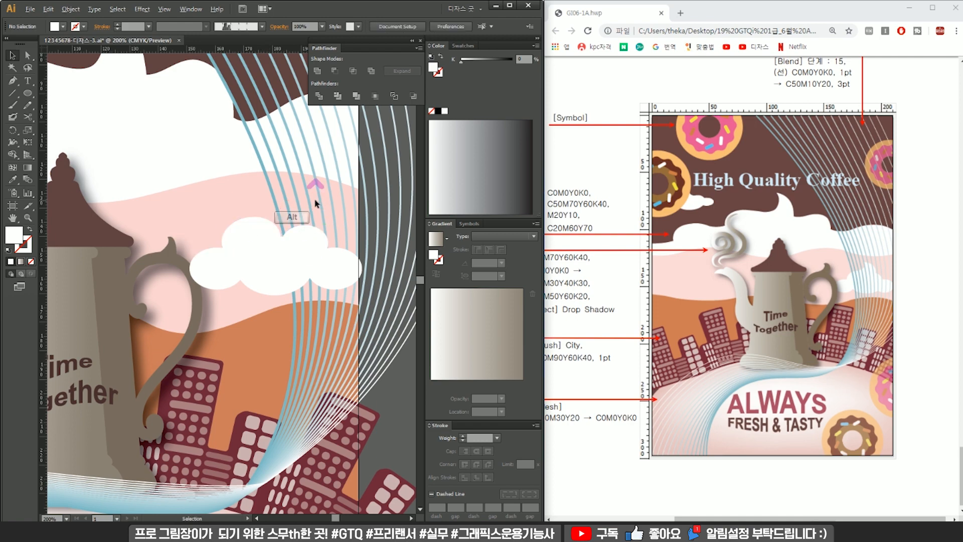
Step: Duplicate the five-ellipse cloud onto the empty pasteboard beside the poster and deselect it
scroll(317, 204, "up", 2)
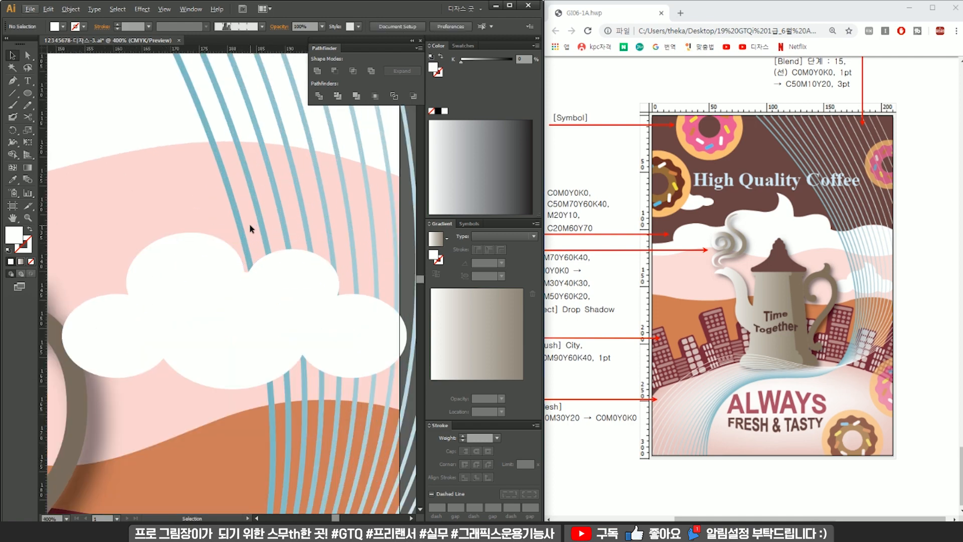
key("b")
key("alt+v")
scroll(251, 240, "down", 2)
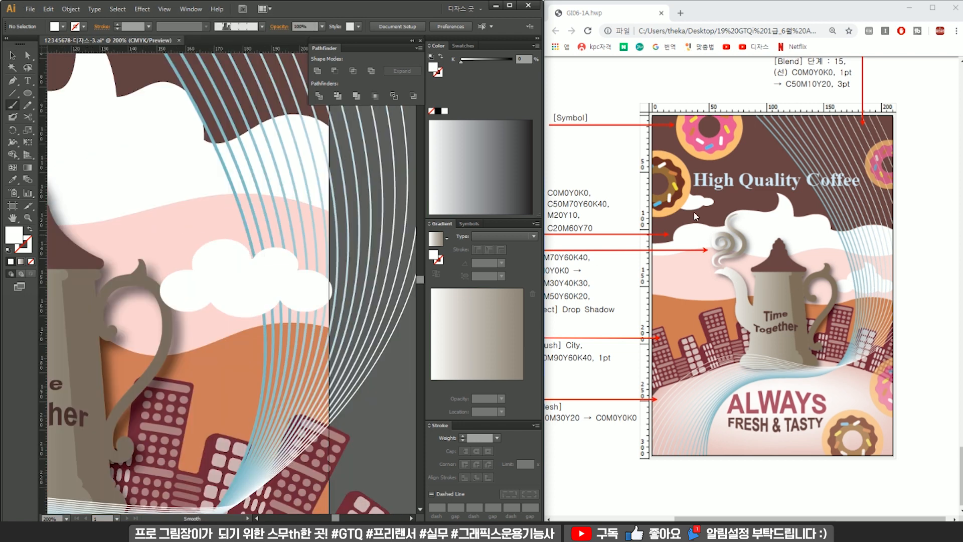
key("v")
left_click_drag(318, 235, 182, 302)
scroll(264, 302, "down", 3)
left_click_drag(265, 248, 307, 254)
key("ctrl+shift+a")
Step: Paint a curled tip on top of the cloud beside the handle and give it a white fill without stroke
scroll(220, 252, "up", 5)
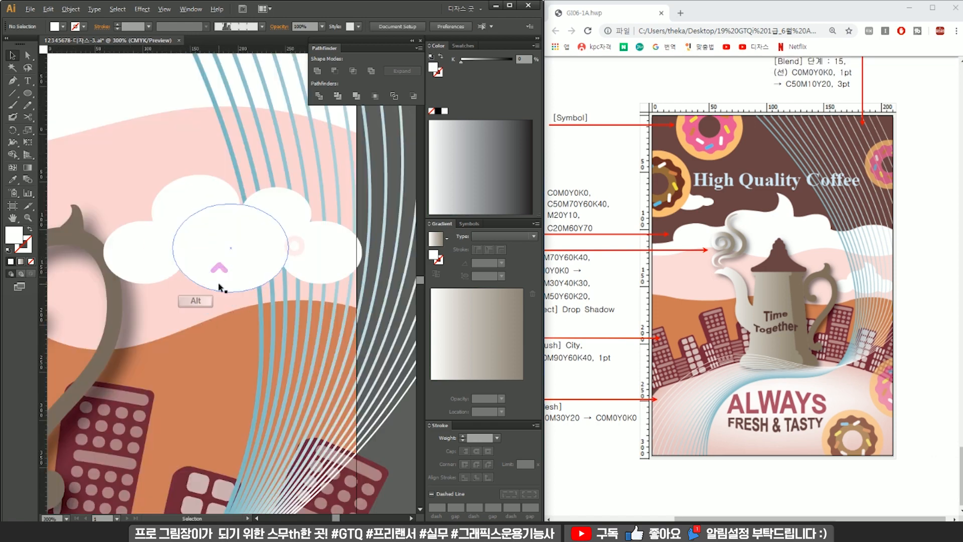
left_click_drag(220, 253, 209, 316)
left_click(235, 176)
left_click(302, 179)
key("b")
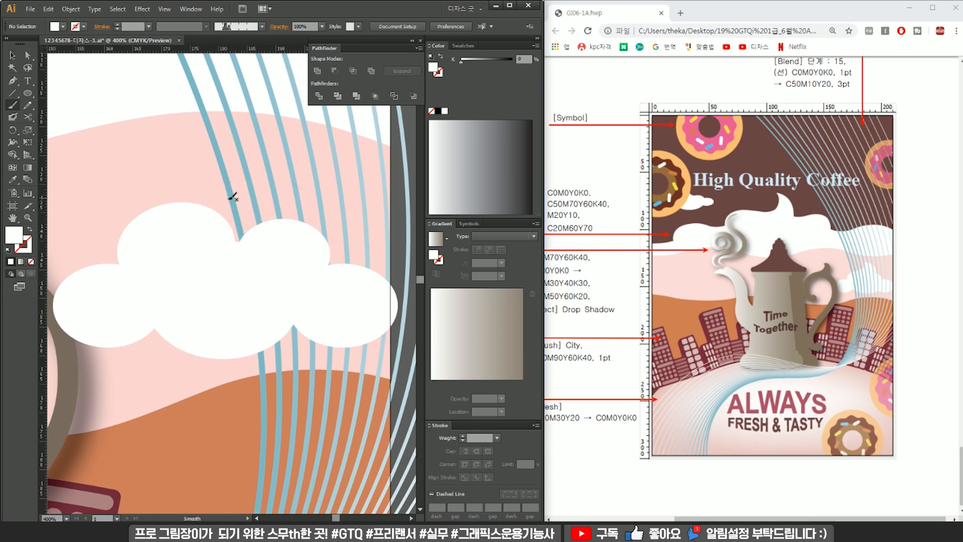
left_click_drag(191, 212, 201, 199)
left_click_drag(217, 265, 204, 257)
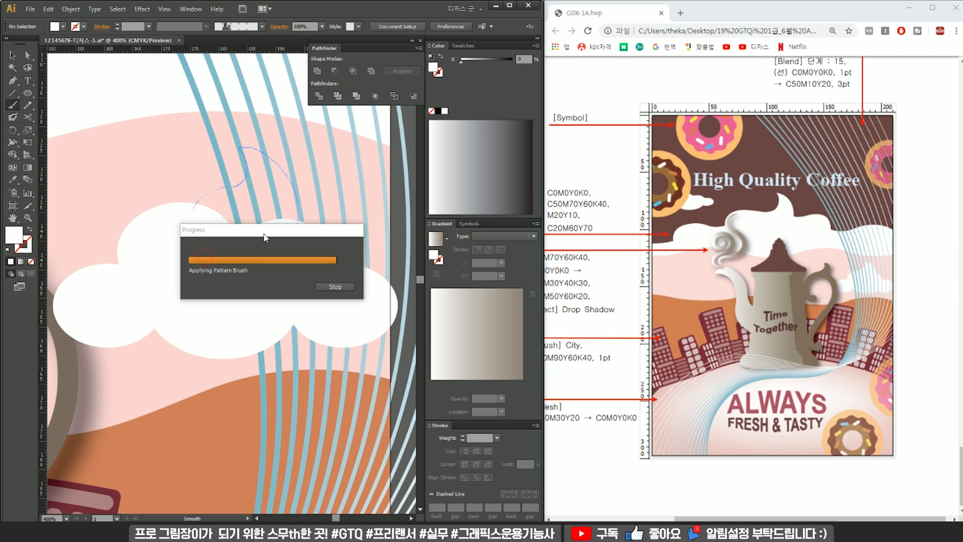
key("v")
left_click(297, 193)
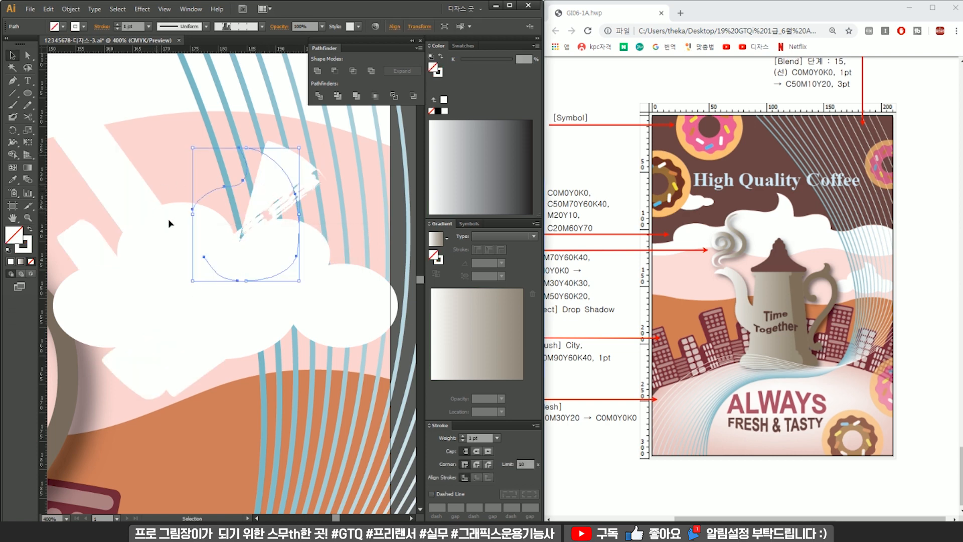
left_click(371, 308)
key("ctrl+shift+a")
scroll(338, 239, "down", 3)
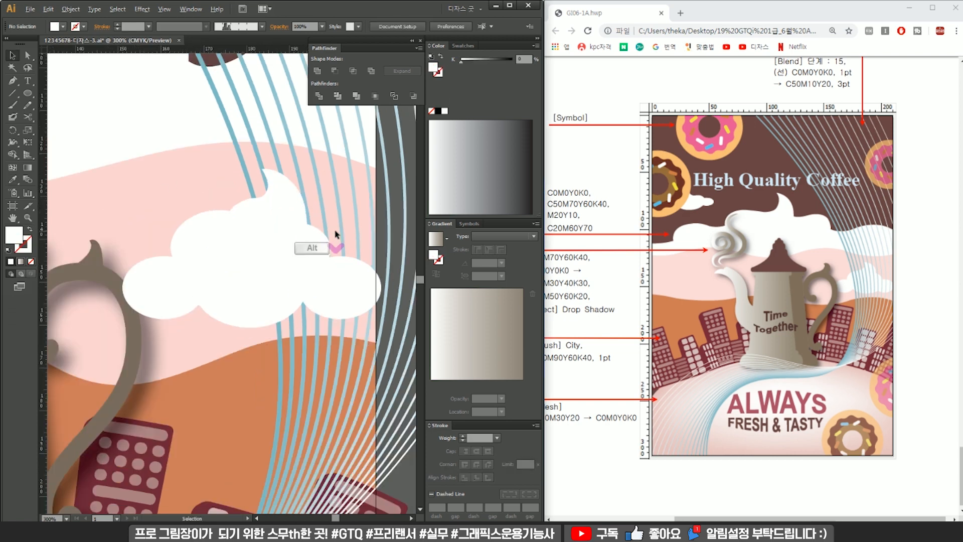
Step: Unite the cloud's ellipses and curled tip into one shape and reduce its height slightly
left_click_drag(360, 208, 246, 273)
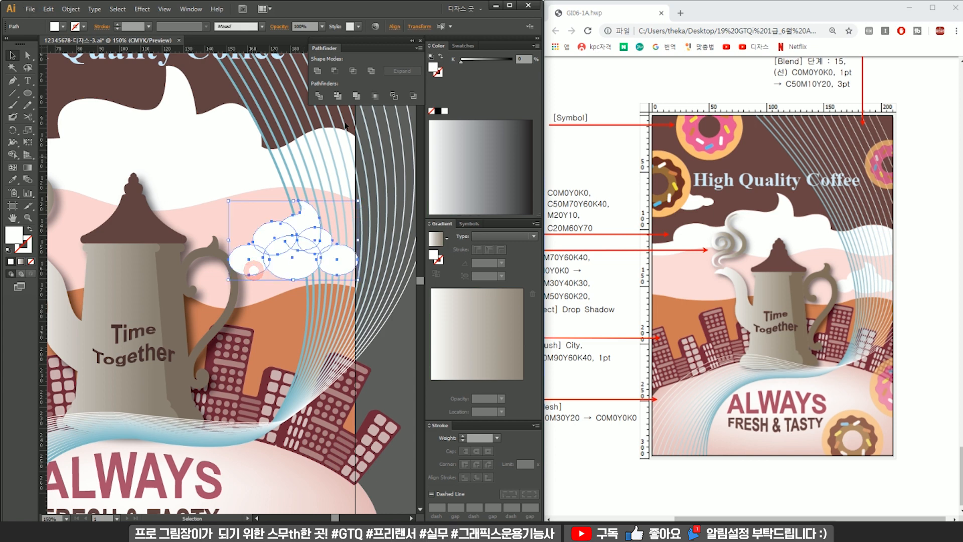
left_click(316, 70)
left_click_drag(358, 200, 360, 202)
left_click_drag(293, 200, 293, 207)
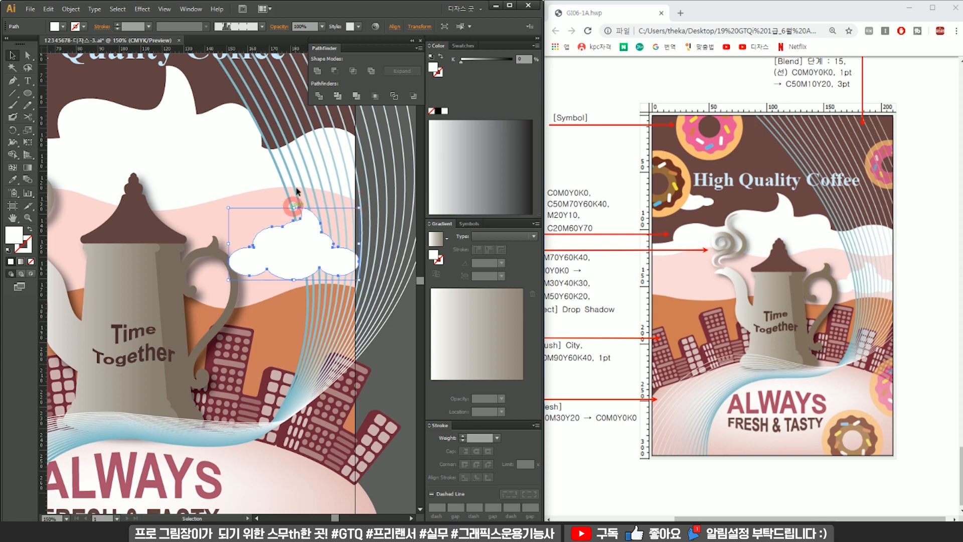
Step: Arrange the united cloud behind the blend lines but in front of the background bands
left_click(314, 249)
key("ctrl+shift")
key("ctrl+shift+bracketleft")
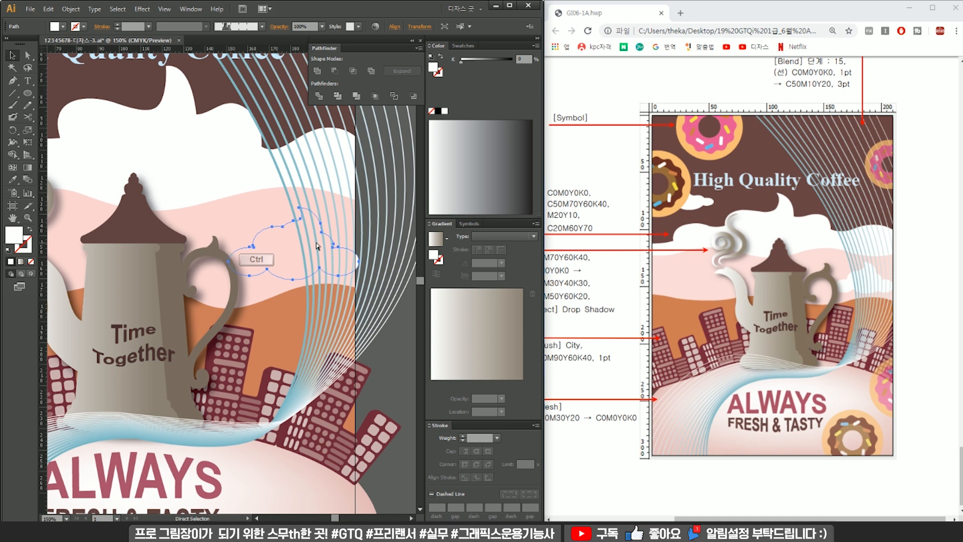
key("ctrl+bracketright")
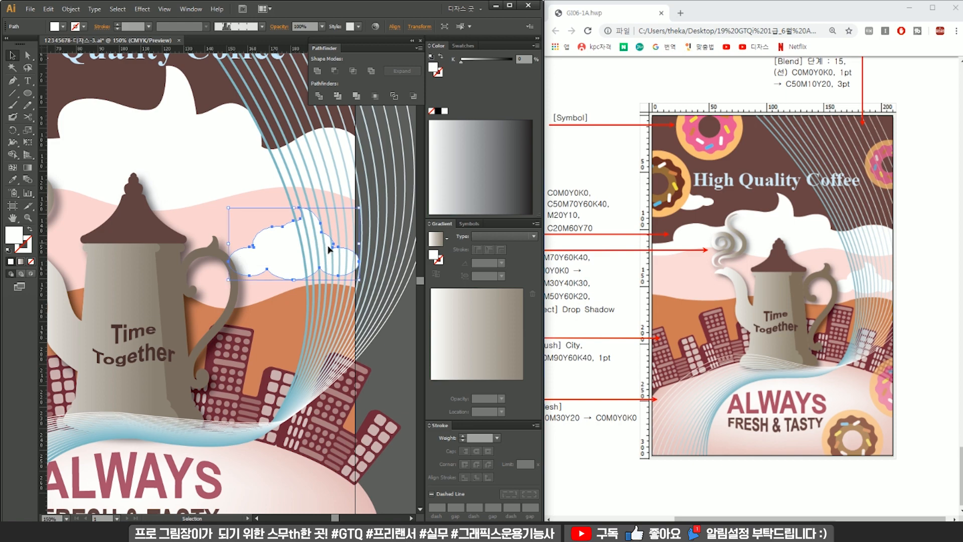
left_click(395, 269)
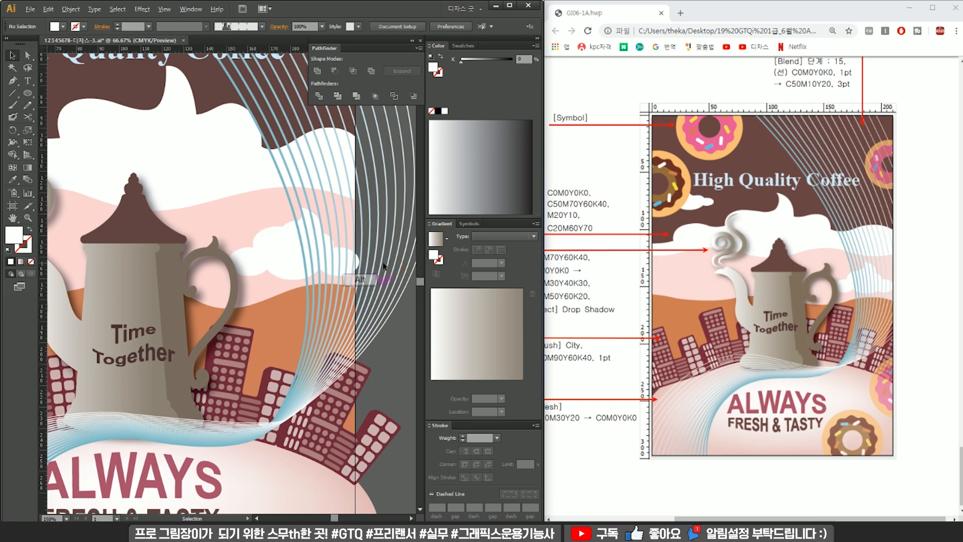
Step: Move the spare five-ellipse cloud from the pasteboard onto the brown background just below the heading's first word
scroll(390, 267, "down", 3)
left_click_drag(340, 312, 304, 334)
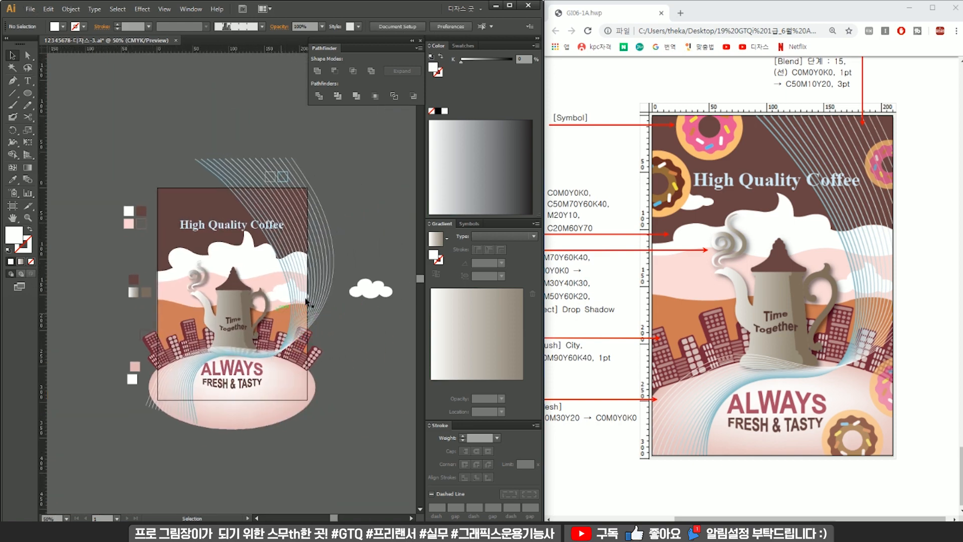
scroll(306, 300, "up", 2)
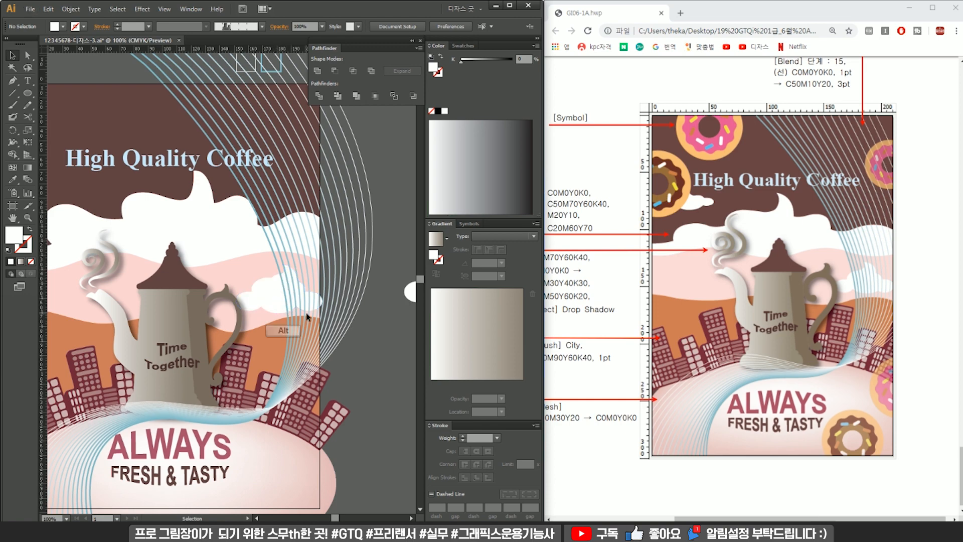
scroll(305, 313, "down", 1)
left_click_drag(367, 278, 397, 315)
left_click_drag(386, 316, 118, 230)
left_click(393, 298, "shift")
left_click(384, 288, "shift")
Step: Scale the cloud below the heading down to about two-thirds size and shift it toward the poster's left edge
scroll(118, 231, "up", 1)
scroll(117, 233, "up", 2)
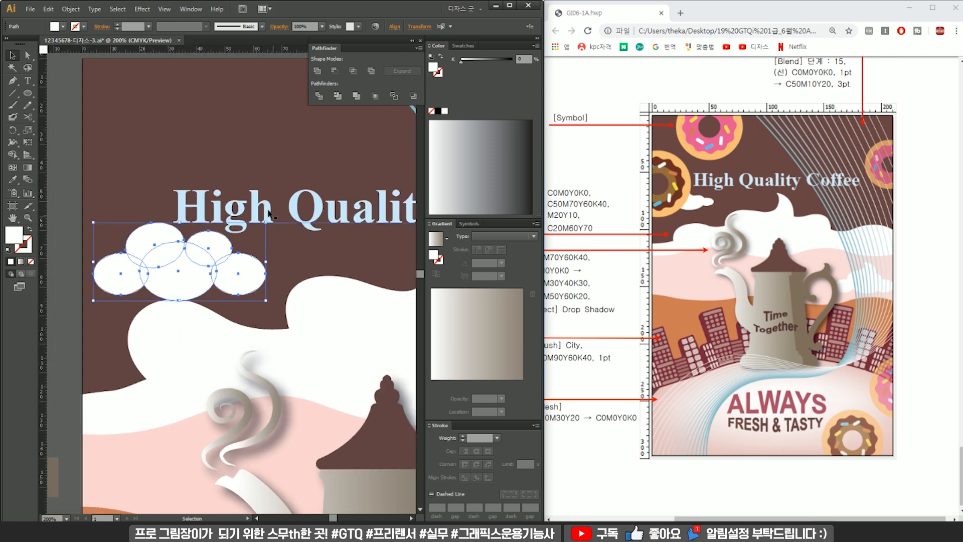
left_click_drag(266, 222, 235, 236)
left_click_drag(217, 268, 174, 278)
Step: Widen the small cloud's lower middle ellipse, then shrink its two outer ellipses together toward the centre
scroll(185, 274, "up", 2)
left_click(192, 265)
left_click_drag(214, 250, 236, 251)
left_click(265, 254, "shift")
left_click(100, 251, "shift")
left_click(66, 255, "shift")
left_click_drag(277, 229, 262, 232)
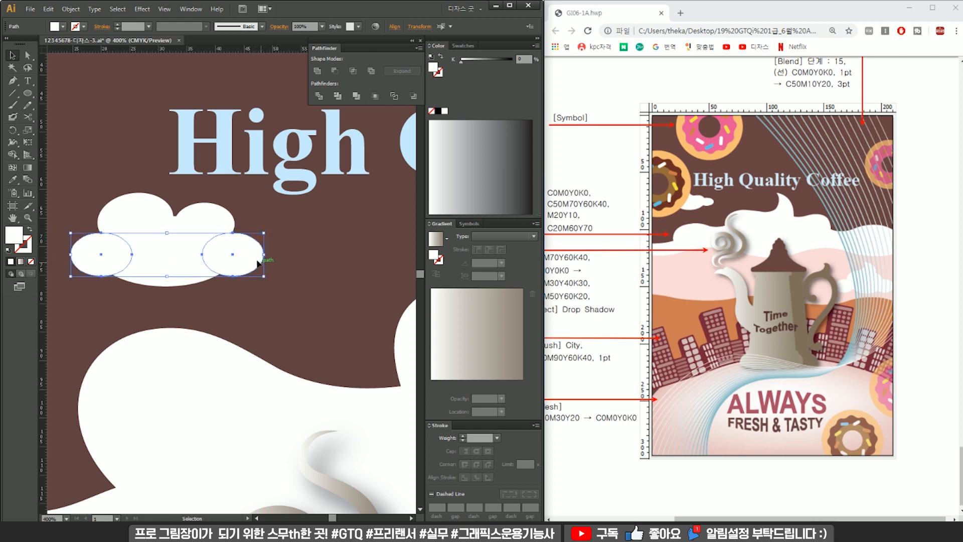
Step: Spread the small cloud's two outer ellipses farther apart and move its smaller upper ellipse inward toward the other upper ellipse
left_click(161, 269)
left_click_drag(247, 257, 262, 257)
left_click(298, 239)
left_click_drag(86, 253, 69, 254)
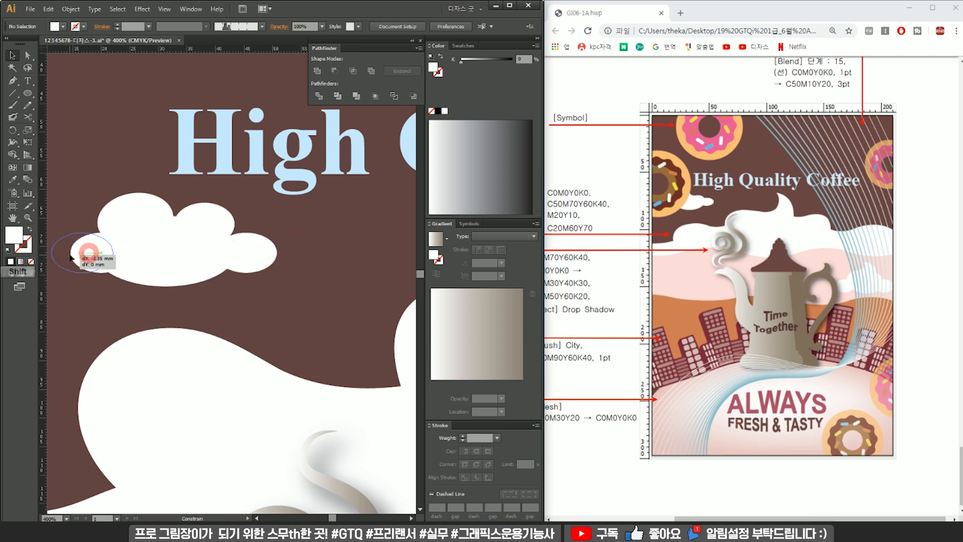
left_click(279, 219)
left_click_drag(232, 217, 189, 225)
left_click(149, 212)
Step: Unite all five ellipses of the small cloud below the heading into one shape
left_click_drag(285, 296, 66, 210)
left_click(321, 76)
left_click(332, 246)
key("ctrl+minus")
key("ctrl+minus")
key("ctrl+minus")
key("ctrl+minus")
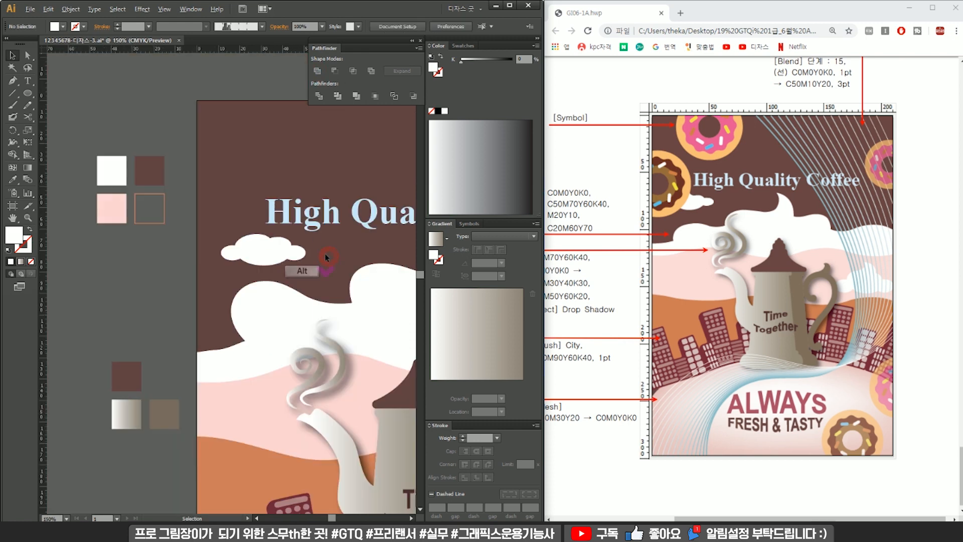
Step: Nudge the united small cloud slightly upward beneath the start of the heading
left_click(180, 228)
left_click_drag(180, 232, 180, 229)
left_click(241, 232)
left_click(199, 224)
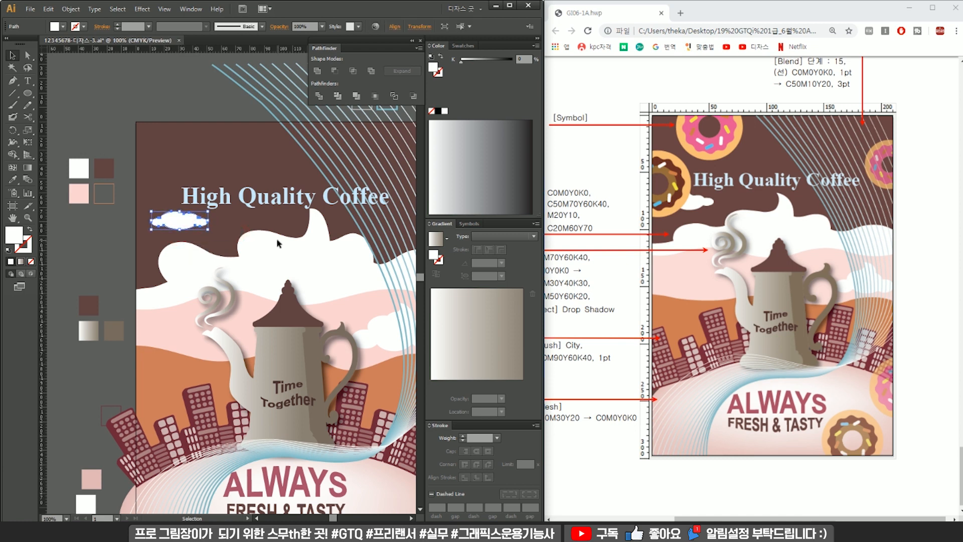
left_click(258, 238)
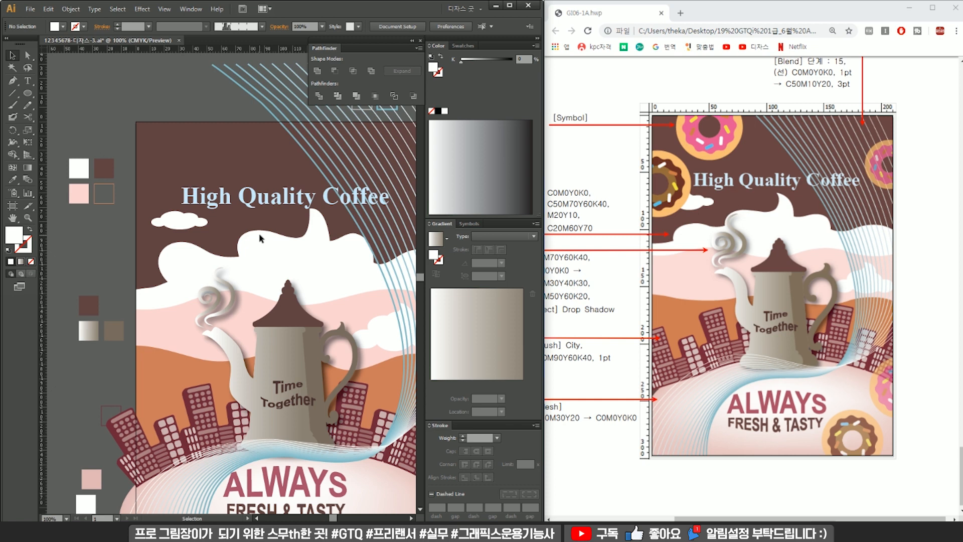
Step: Delete the leftover colour swatch squares on the pasteboard beside and above the poster
scroll(259, 239, "down", 2)
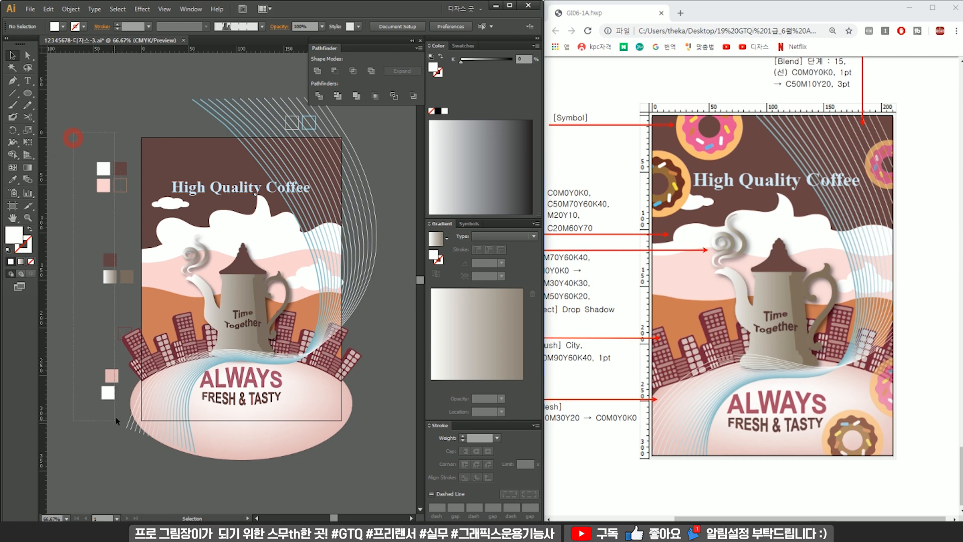
left_click(118, 399)
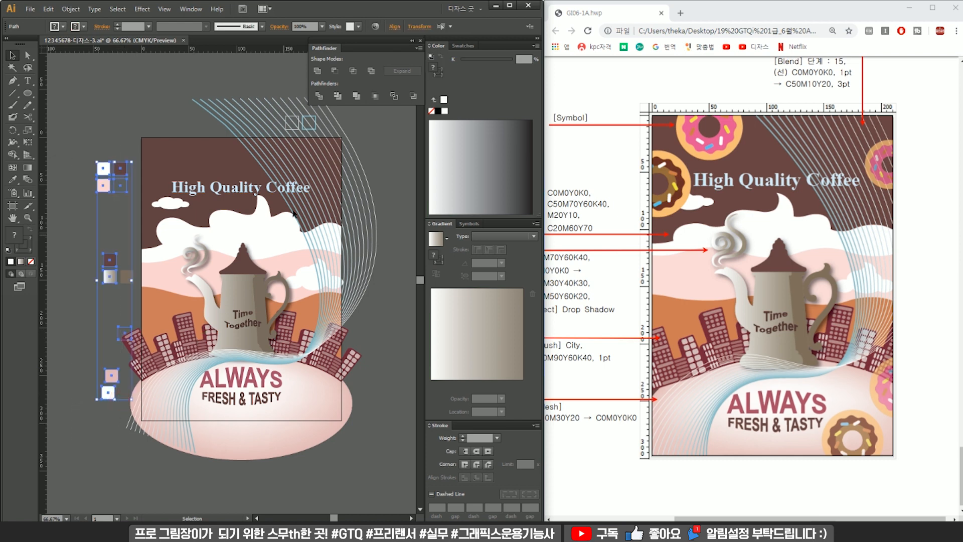
left_click(309, 123, "shift")
scroll(340, 241, "down", 1)
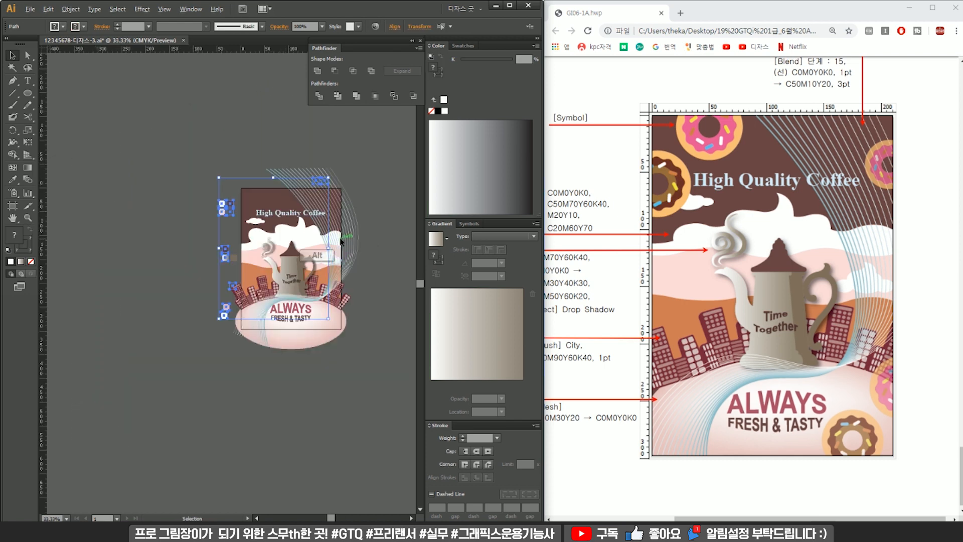
key("Delete")
Step: Unlock all locked artwork and delete the remaining brown swatch on the pasteboard, keeping the poster objects
key("ctrl+alt+2")
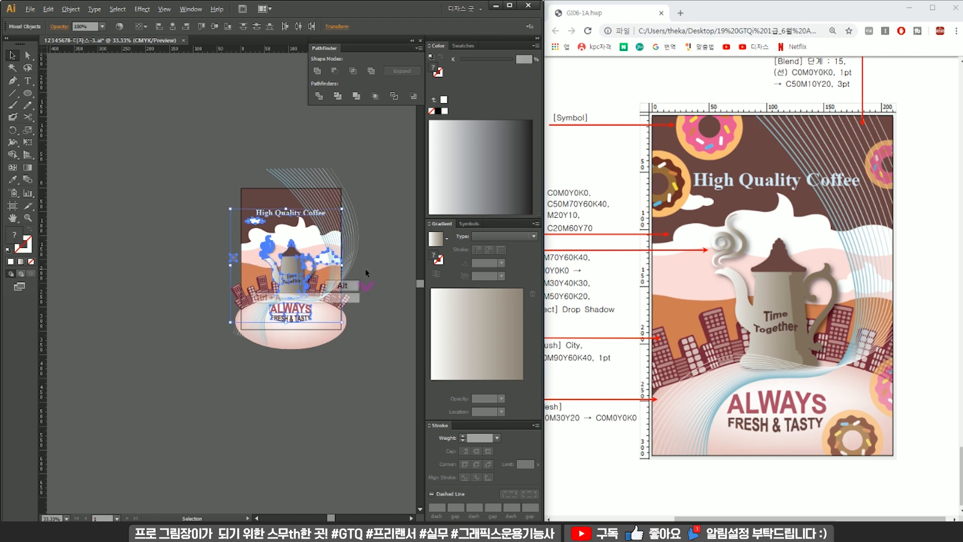
scroll(365, 268, "down", 1)
left_click_drag(349, 288, 276, 289)
key("ctrl+1")
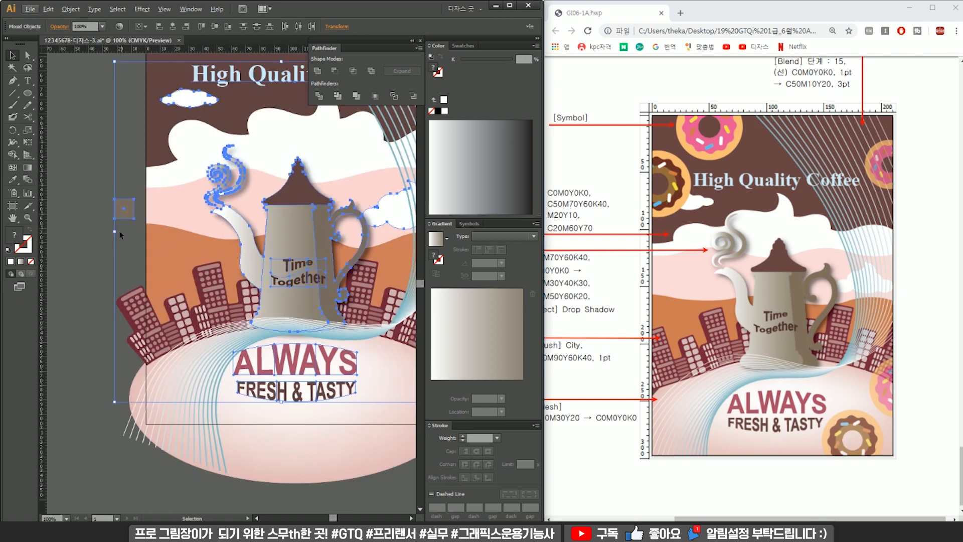
key("Delete")
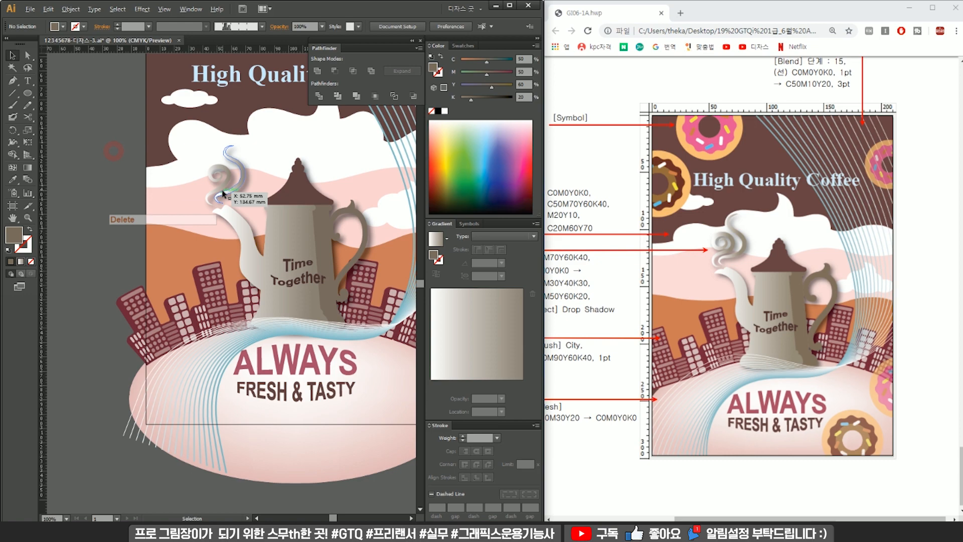
scroll(246, 205, "down", 2)
key("alt+space")
key("Escape")
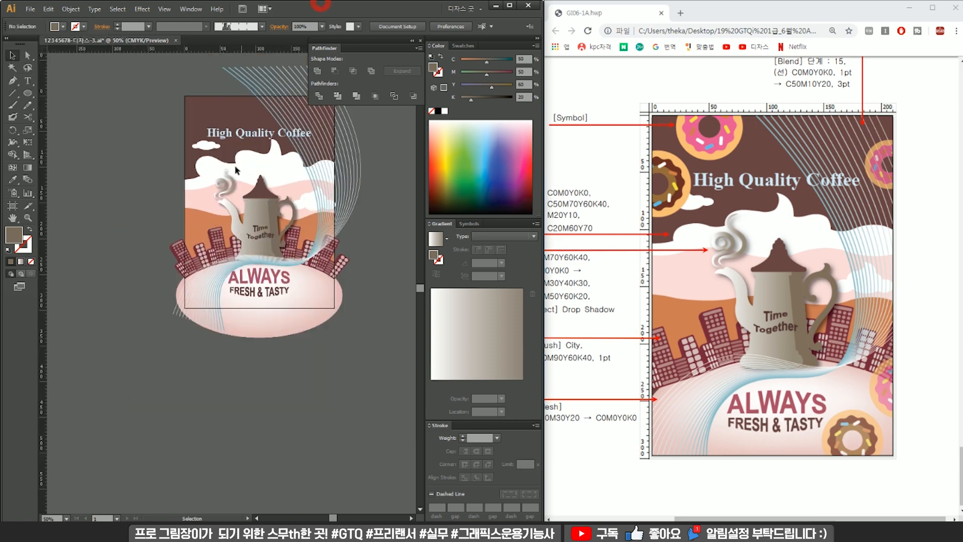
left_click(251, 225)
left_click(136, 183)
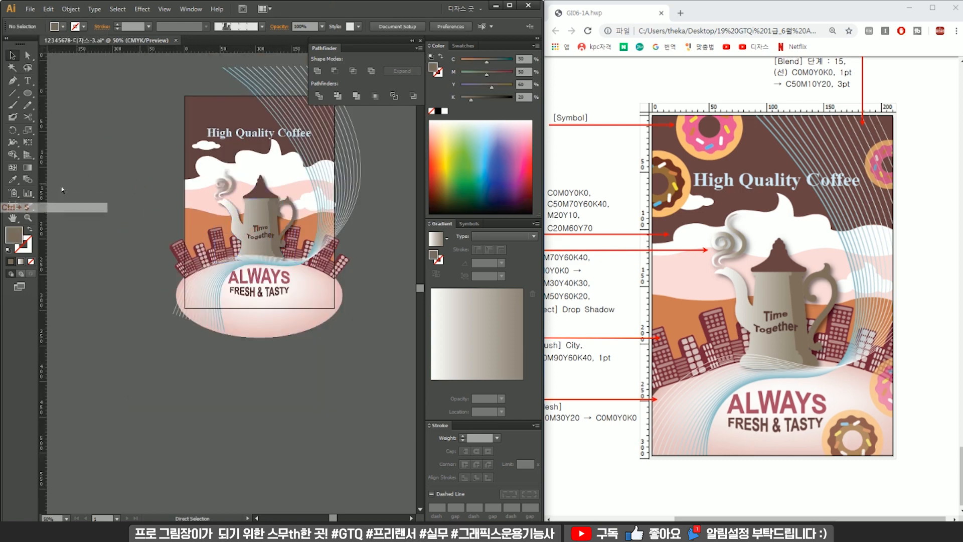
Step: Spray three instances of the two-donut symbol over the poster's upper-left corner, upper-right edge and lower-right corner
left_click(14, 193)
left_click(14, 193)
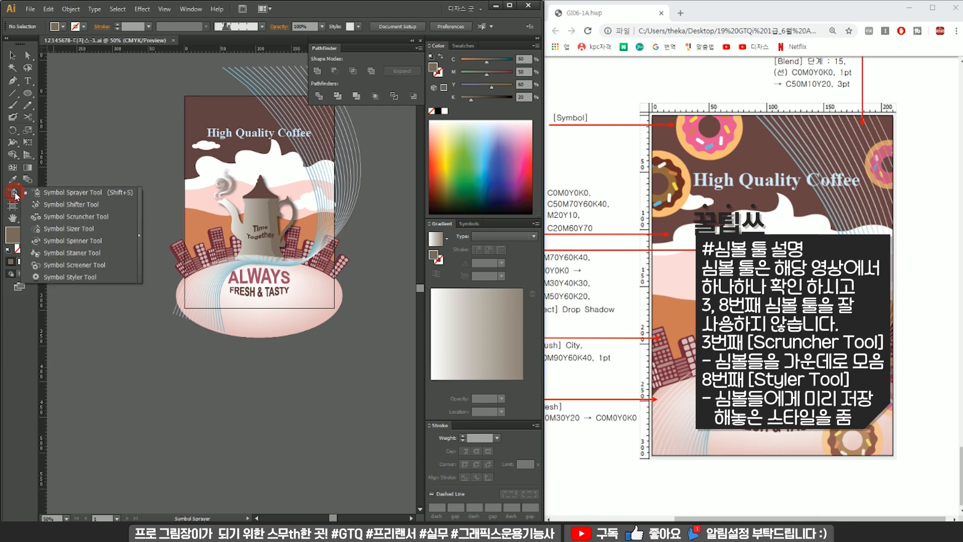
left_click(53, 193)
left_click(467, 223)
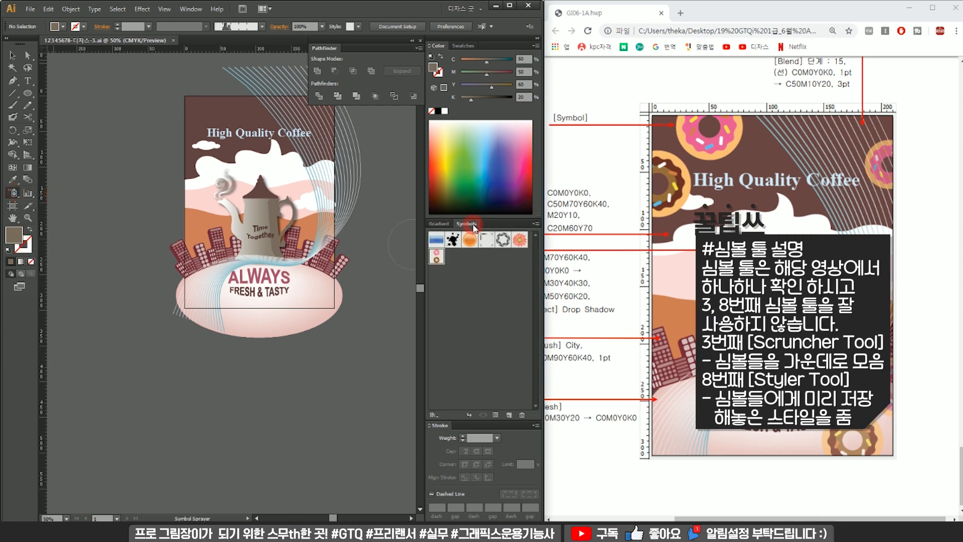
left_click(14, 193)
left_click(436, 259)
left_click(439, 257)
key("ctrl+plus")
scroll(240, 178, "up", 2)
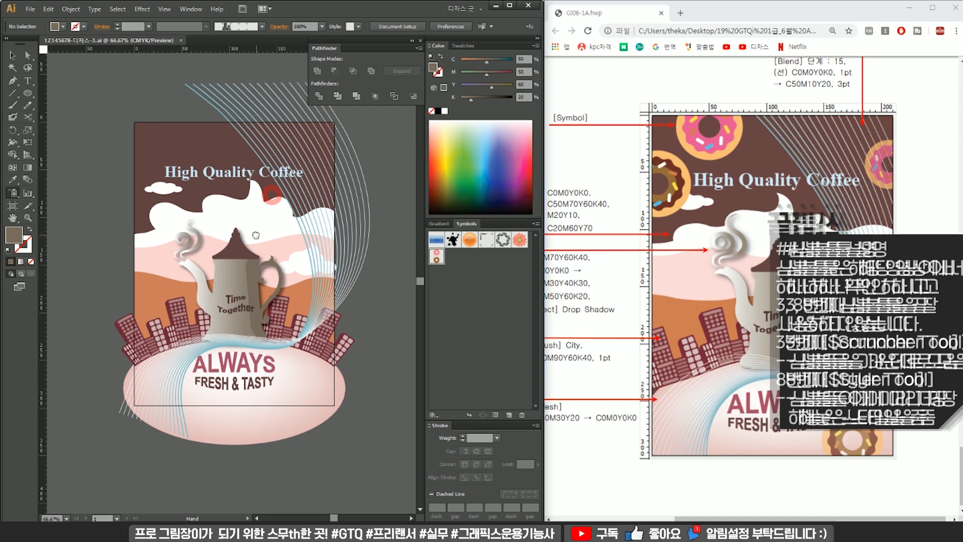
left_click_drag(161, 153, 156, 162)
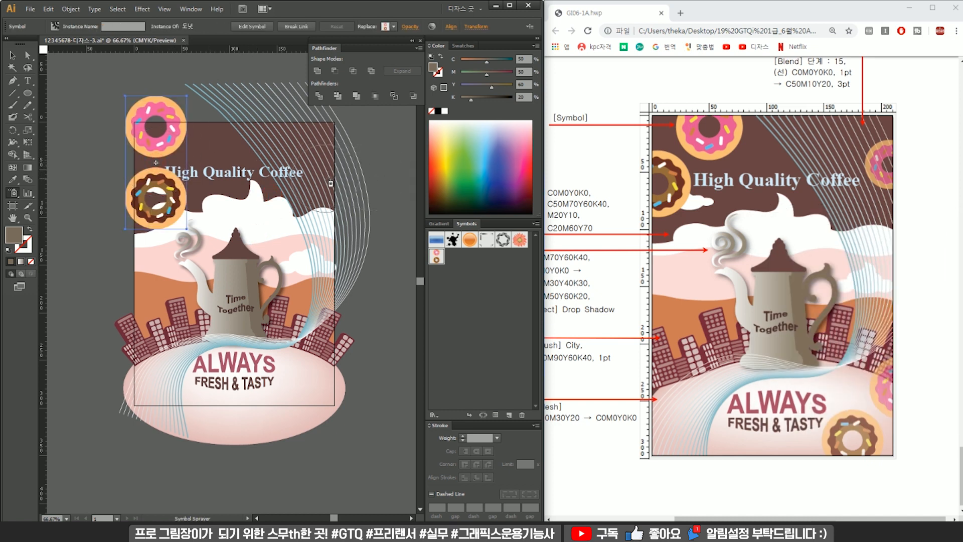
left_click(336, 194)
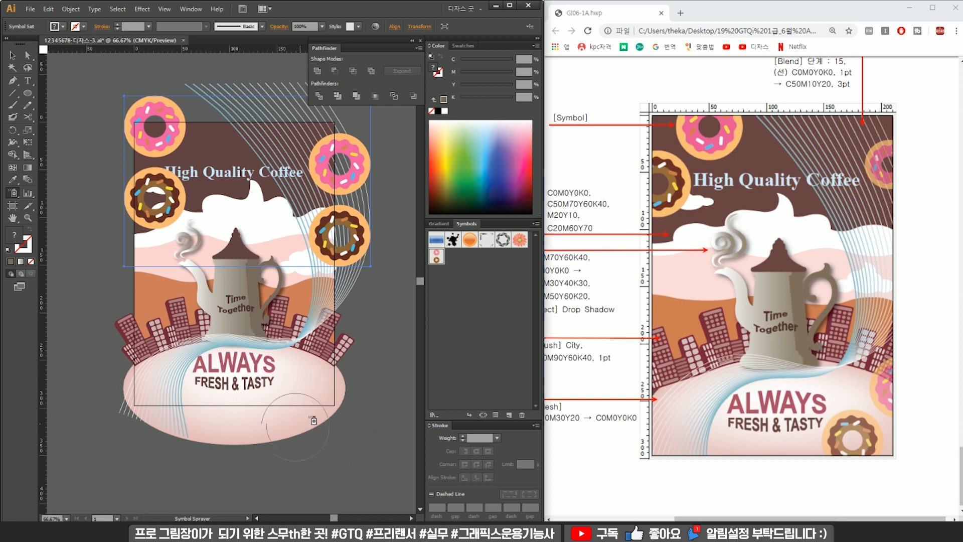
left_click(312, 391)
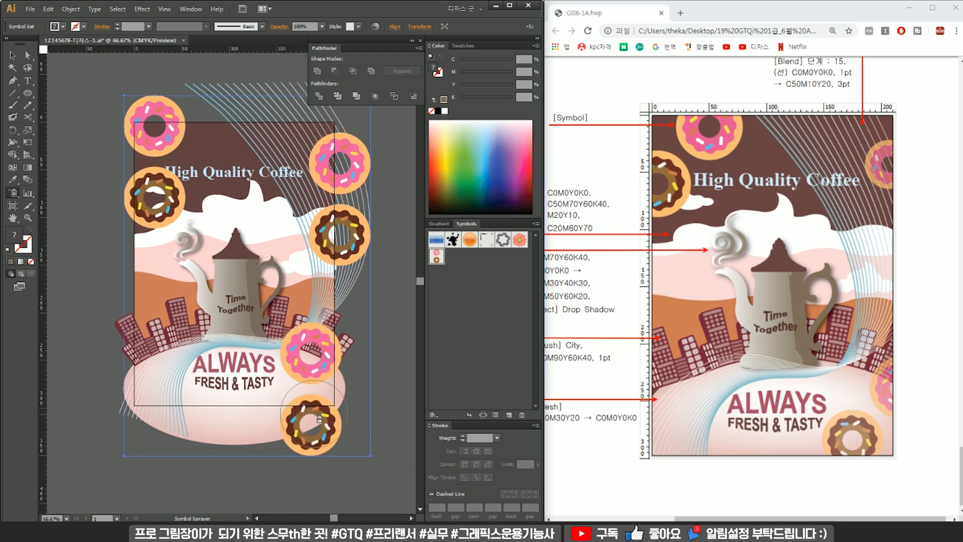
Step: Detach the symbolism tools as a floating palette above the artwork and close the Pathfinder panel
left_click(14, 194)
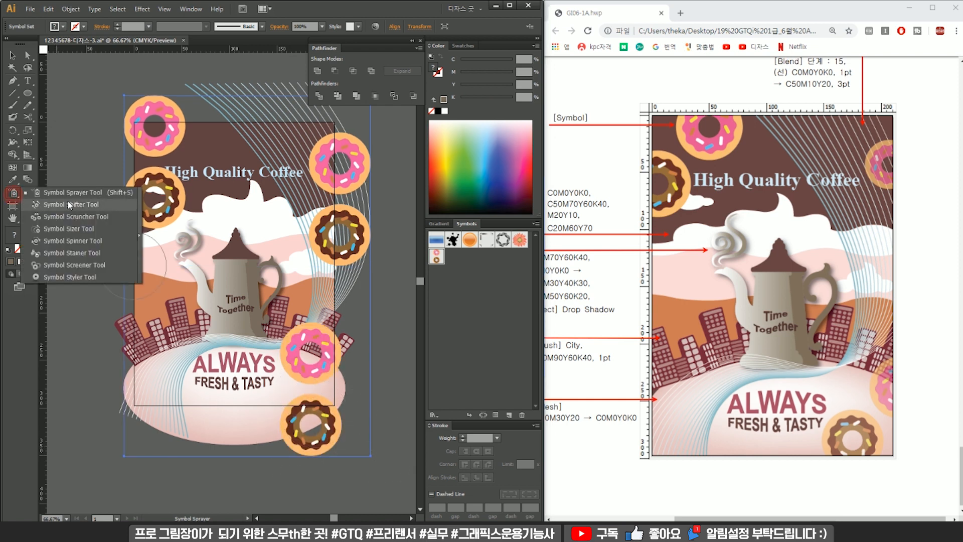
left_click(141, 240)
left_click_drag(135, 147, 131, 50)
left_click(421, 41)
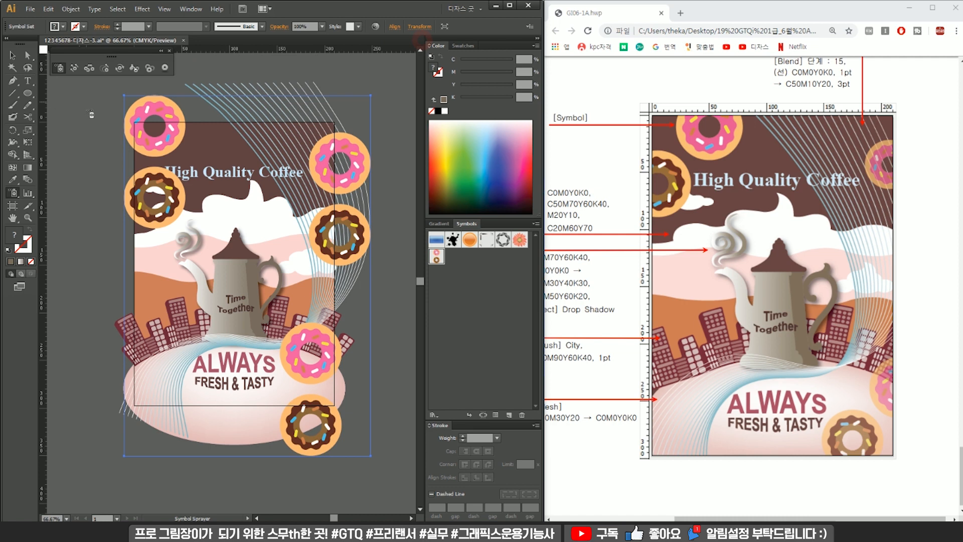
Step: Shift the sprayed donut pairs slightly with the Symbol Shifter along the poster's left and right edges
left_click(73, 72)
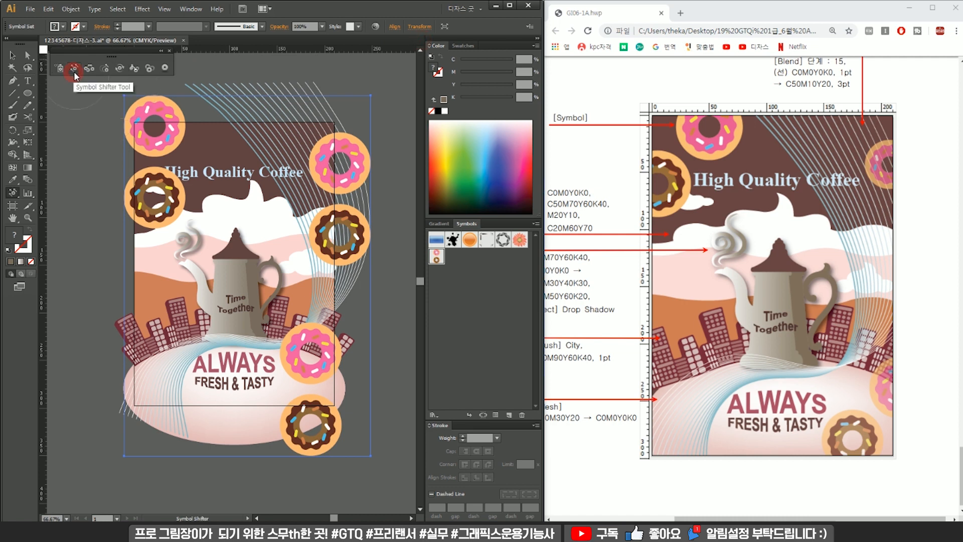
left_click_drag(174, 178, 179, 182)
mouse_move(350, 202)
left_mouse_down()
mouse_move(351, 236)
mouse_move(311, 391)
left_mouse_up()
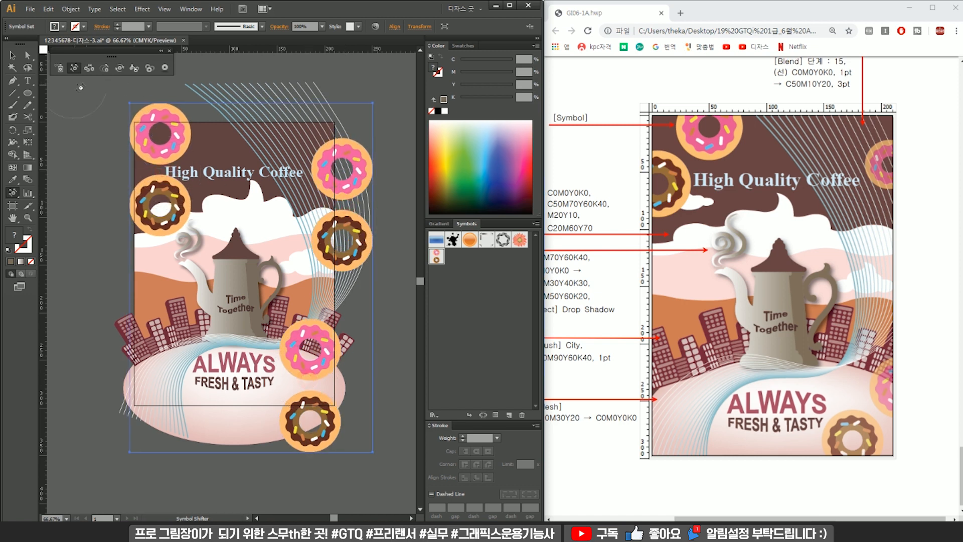
Step: Rotate all three donut pairs with the Symbol Spinner and fade the two right-hand pairs with the Symbol Screener
left_click(119, 68)
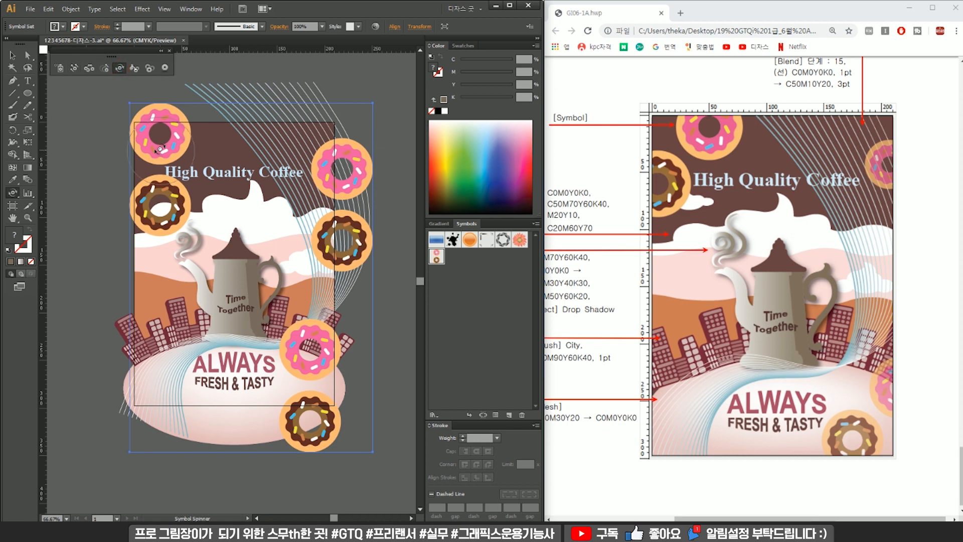
left_click_drag(162, 134, 181, 159)
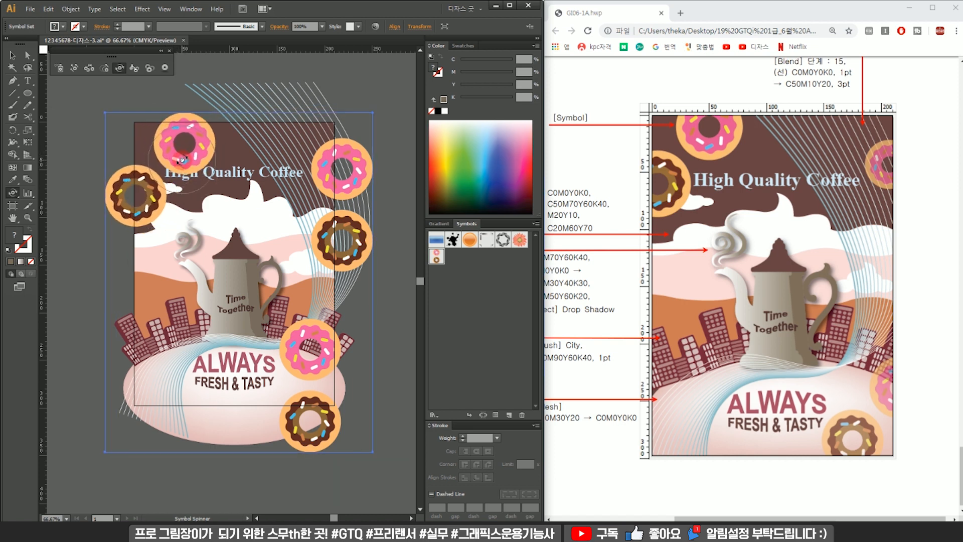
mouse_move(341, 195)
left_mouse_down()
mouse_move(321, 196)
mouse_move(339, 201)
mouse_move(350, 225)
left_mouse_up()
left_click_drag(313, 368, 326, 377)
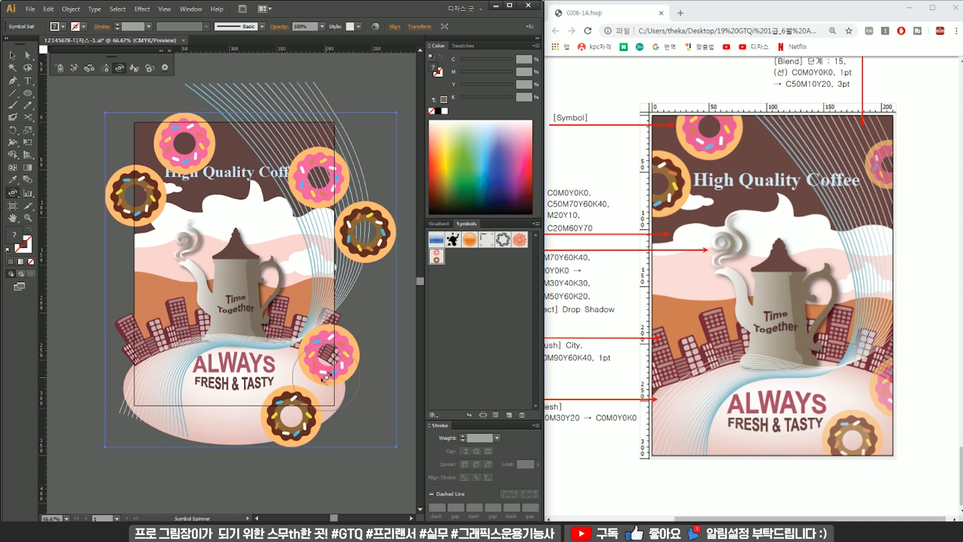
left_click(150, 68)
mouse_move(294, 232)
left_mouse_down()
mouse_move(320, 178)
mouse_move(365, 223)
mouse_move(329, 354)
mouse_move(407, 395)
left_mouse_up()
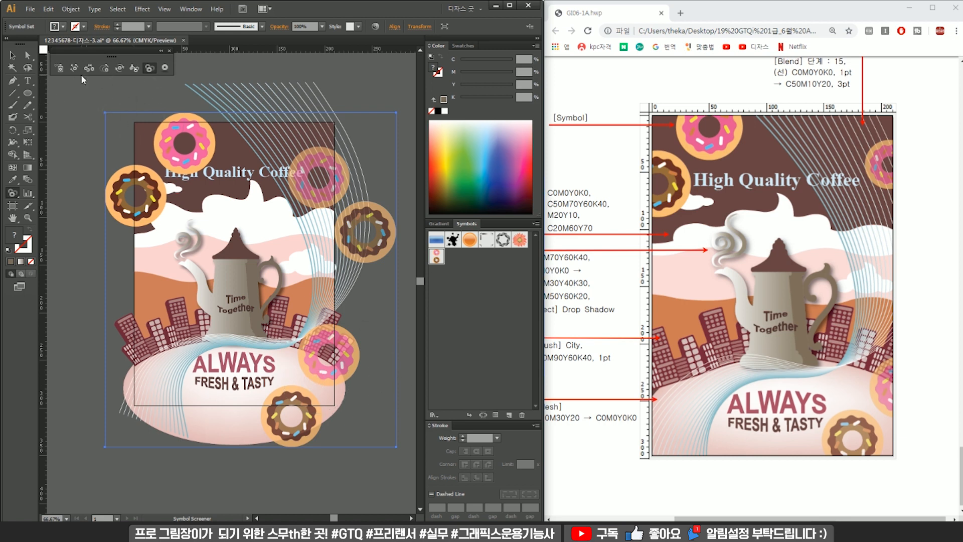
Step: Enlarge the upper-left donut pair slightly and shrink the two right-hand pairs with the Symbol Sizer
left_click(99, 69)
left_click(160, 172)
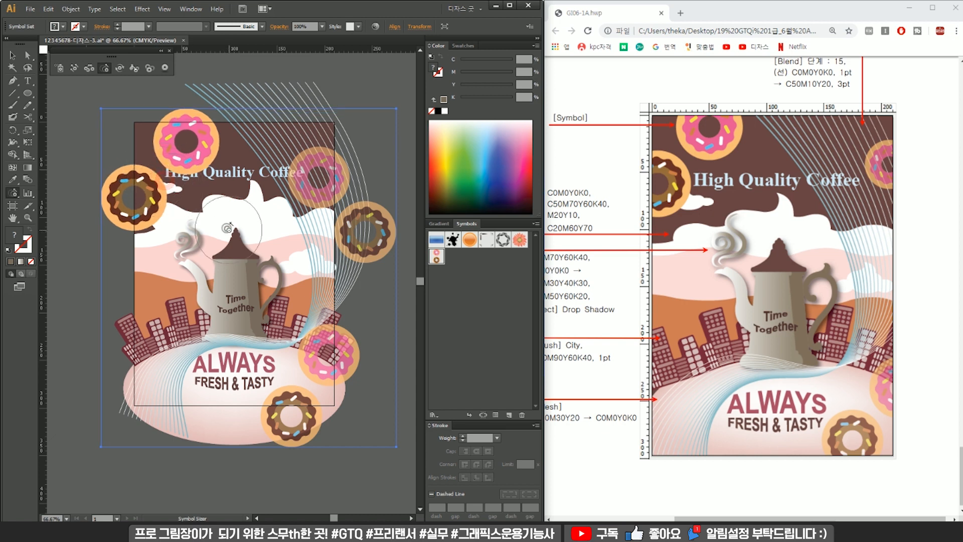
left_click(353, 220, "alt")
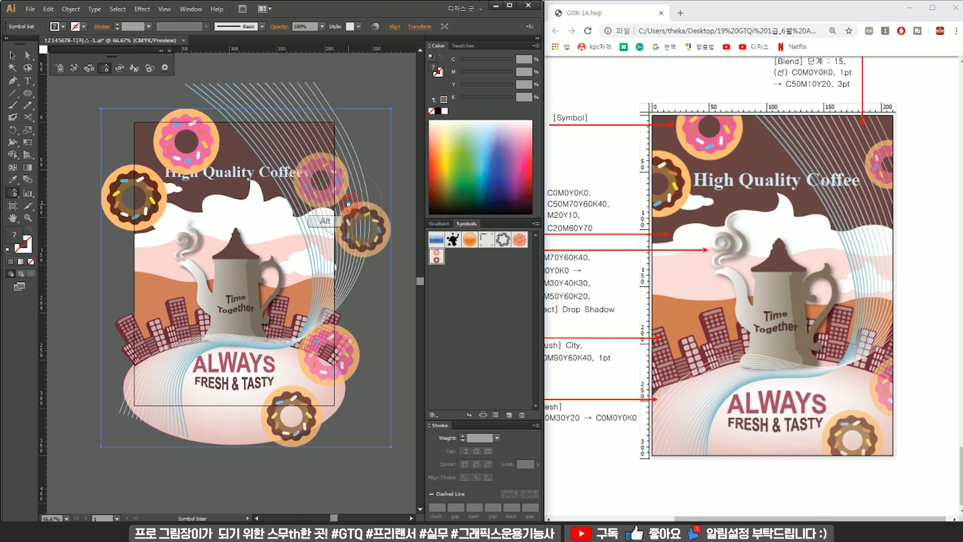
left_click(344, 215)
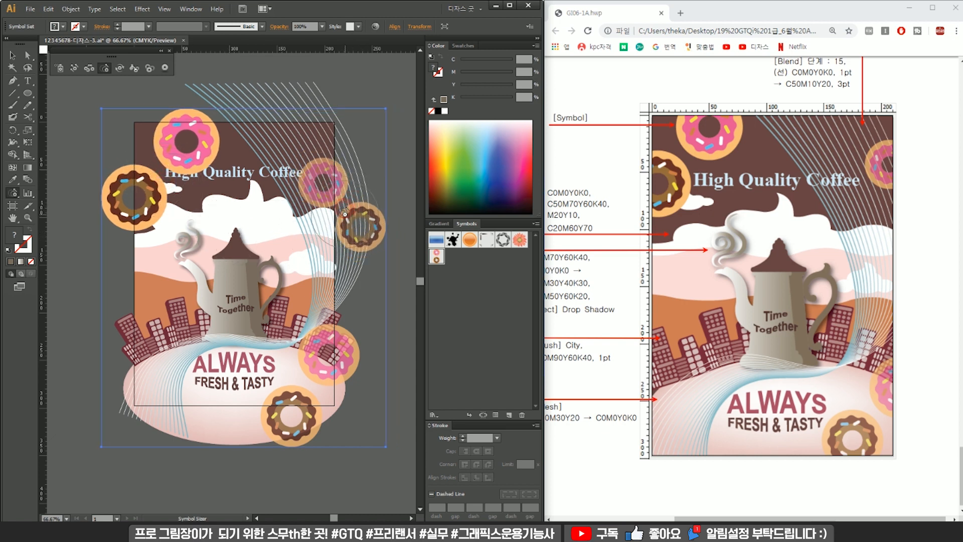
left_click(319, 390, "alt")
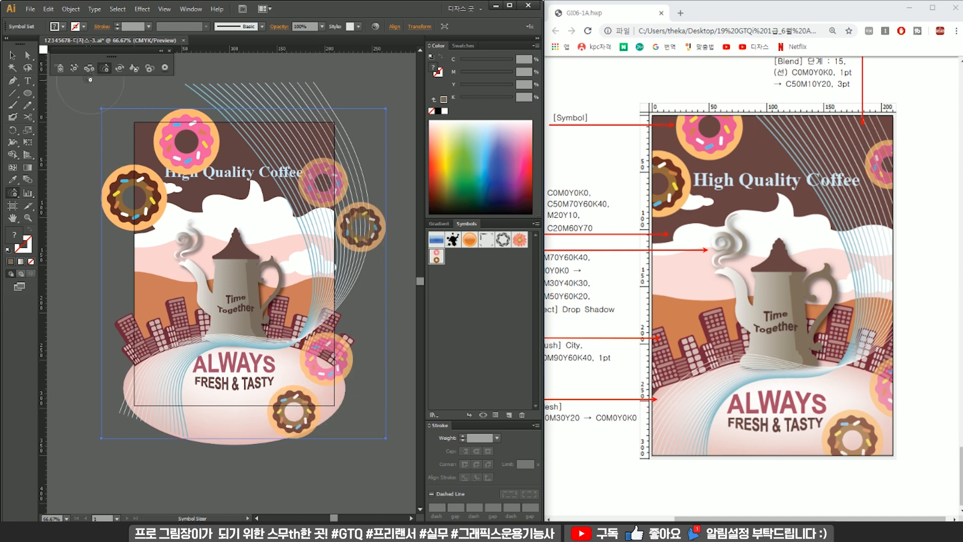
Step: Shift the upper-left donut pair up over the poster corner and the upper-right pair up and outward, clearing the heading
left_click(72, 69)
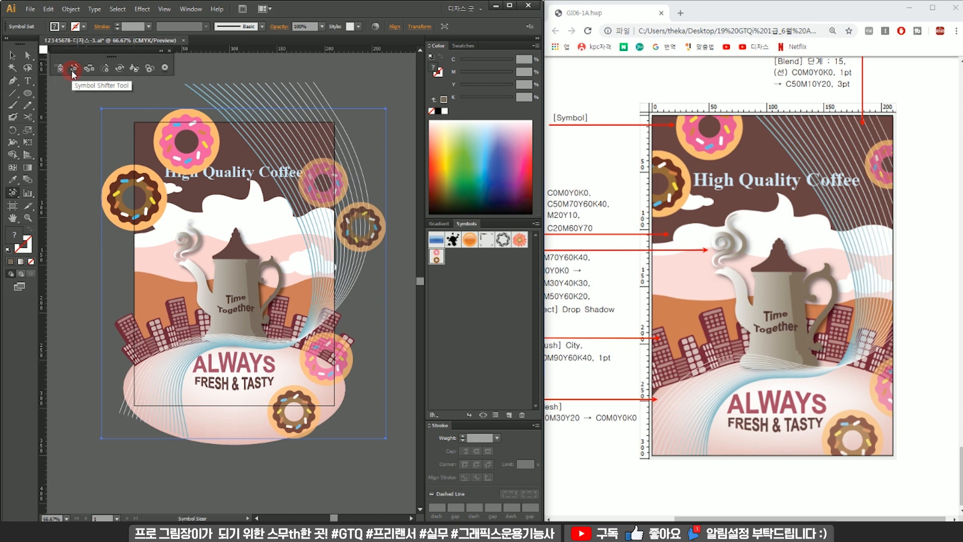
left_click_drag(168, 180, 165, 161)
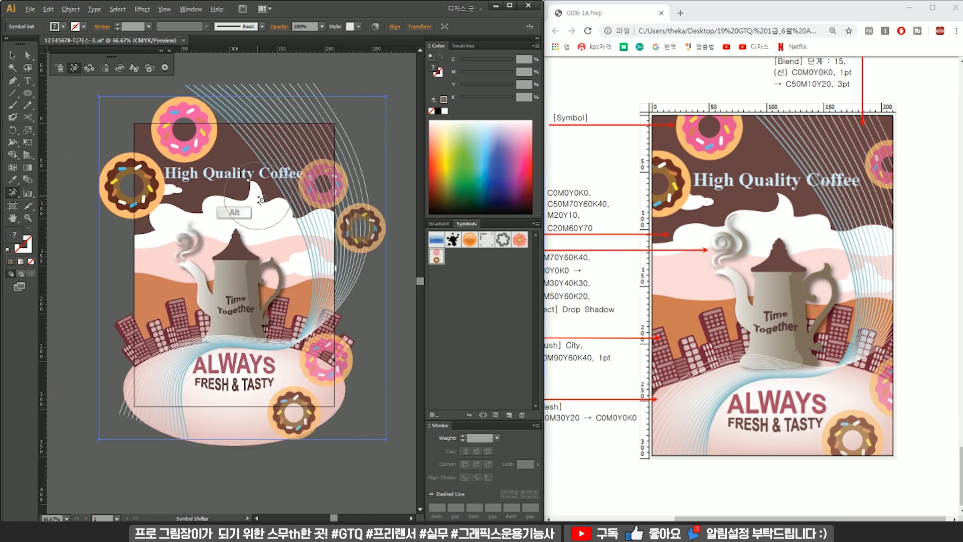
key("alt")
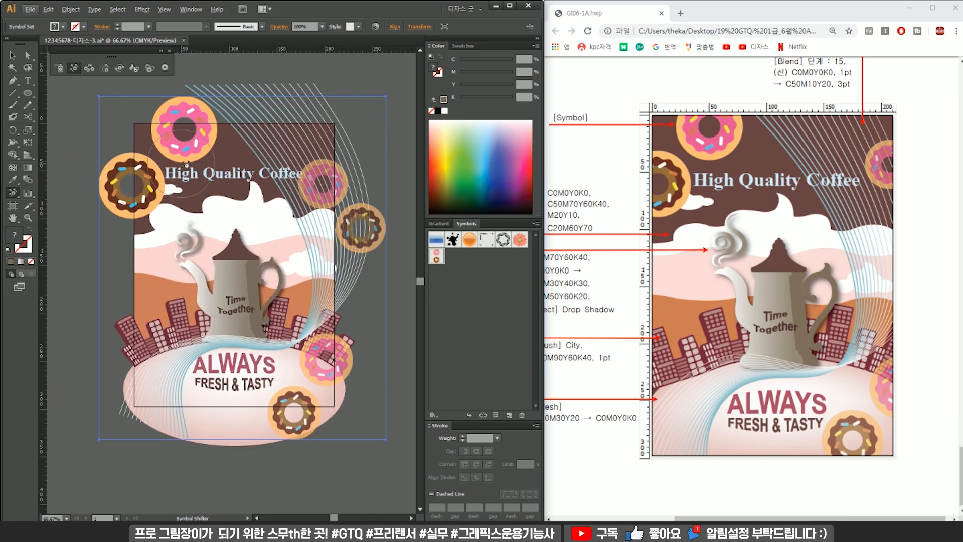
key("alt")
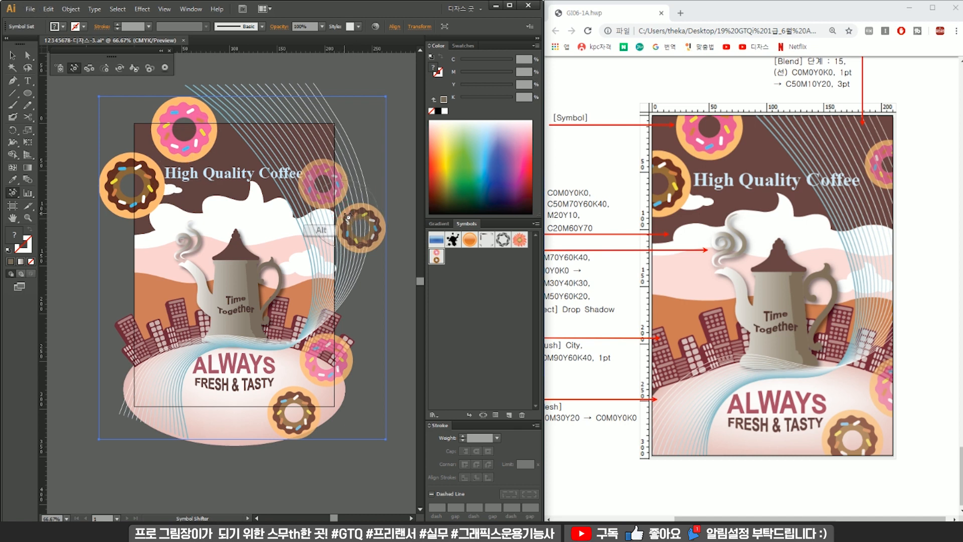
left_click_drag(343, 211, 352, 190)
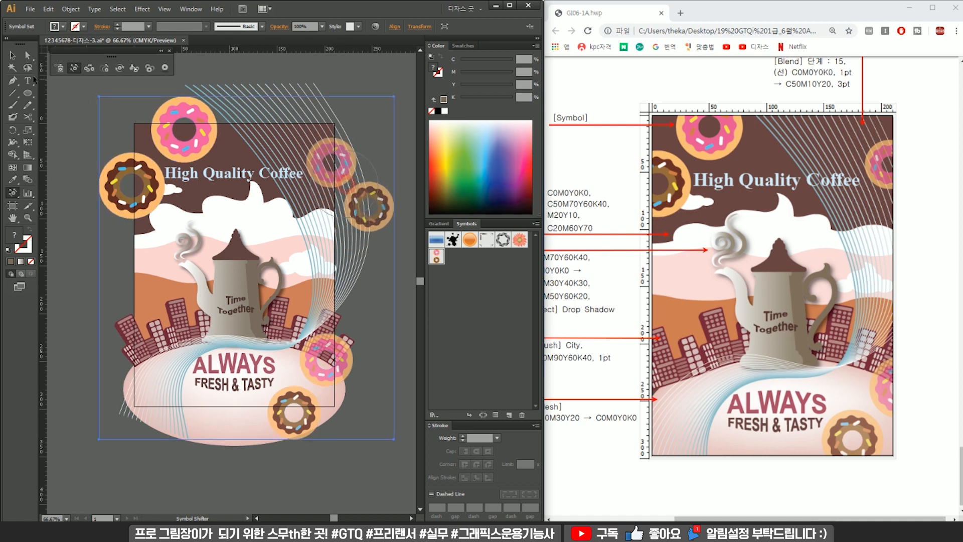
Step: Shrink the upper-left, upper-right and lower-right donut pairs slightly with the Symbol Sizer
left_click(104, 68)
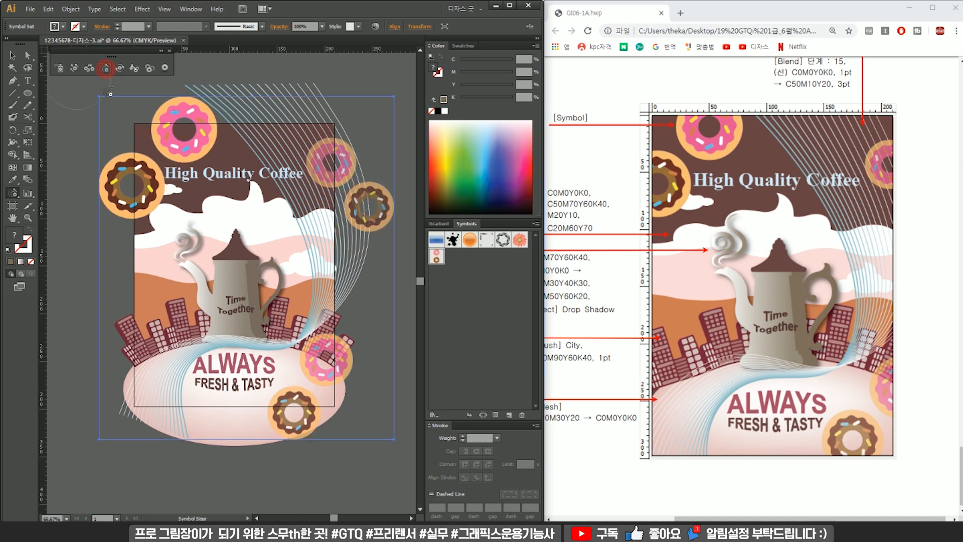
left_click(161, 162, "alt")
left_click(162, 162, "alt")
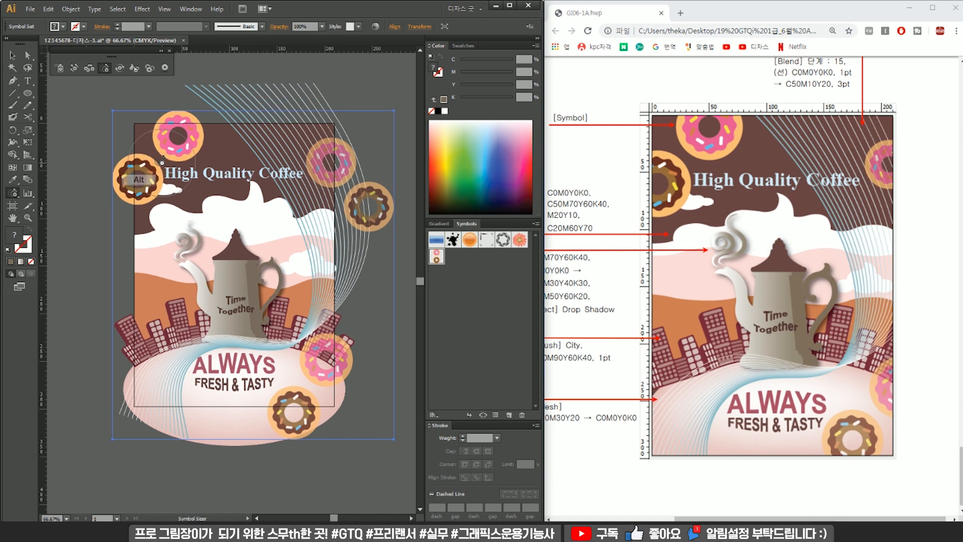
left_click(162, 162, "alt")
left_click(354, 188, "alt")
left_click(354, 189, "alt")
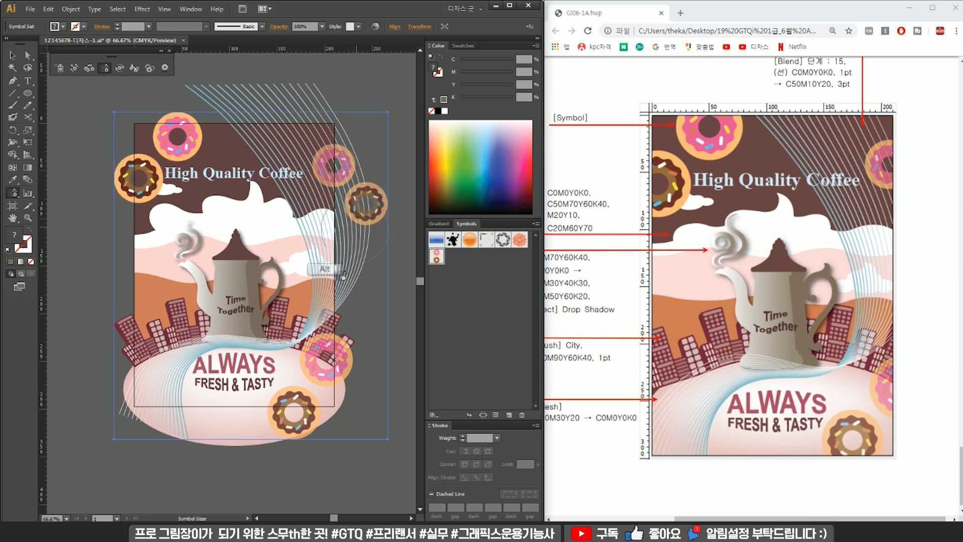
left_click(315, 397, "alt")
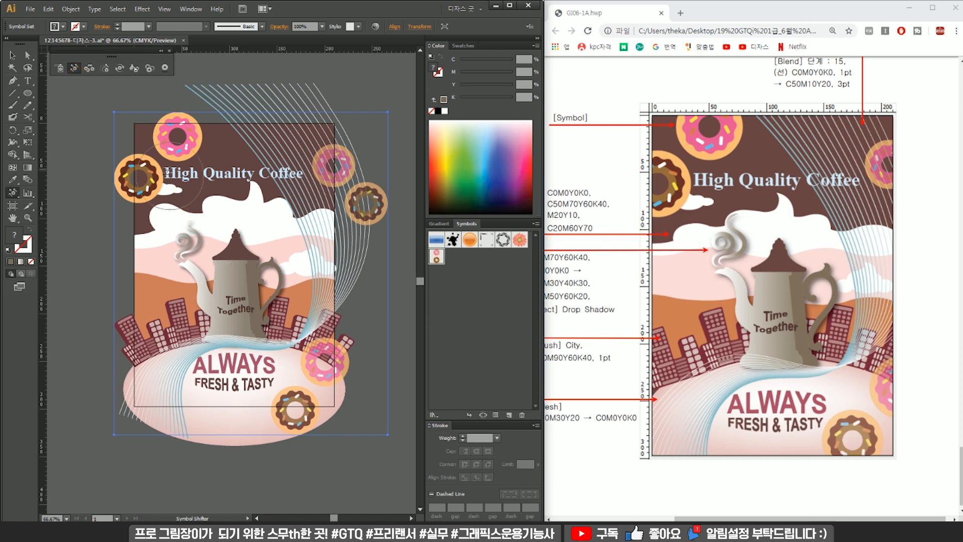
Step: Nudge the donut pairs with the Symbol Shifter, moving the lower-right pair up, and deselect the symbol set
left_click_drag(182, 159, 175, 157)
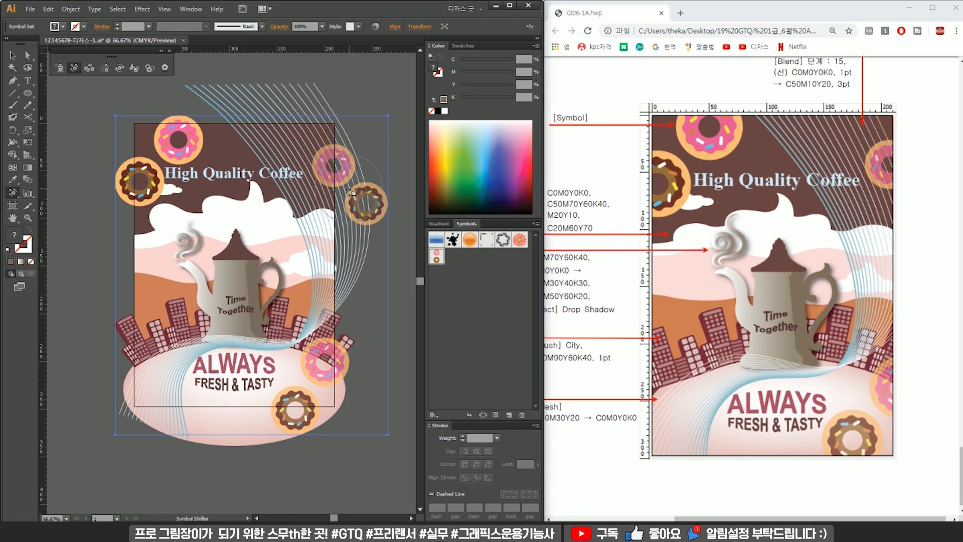
left_click_drag(354, 187, 350, 186)
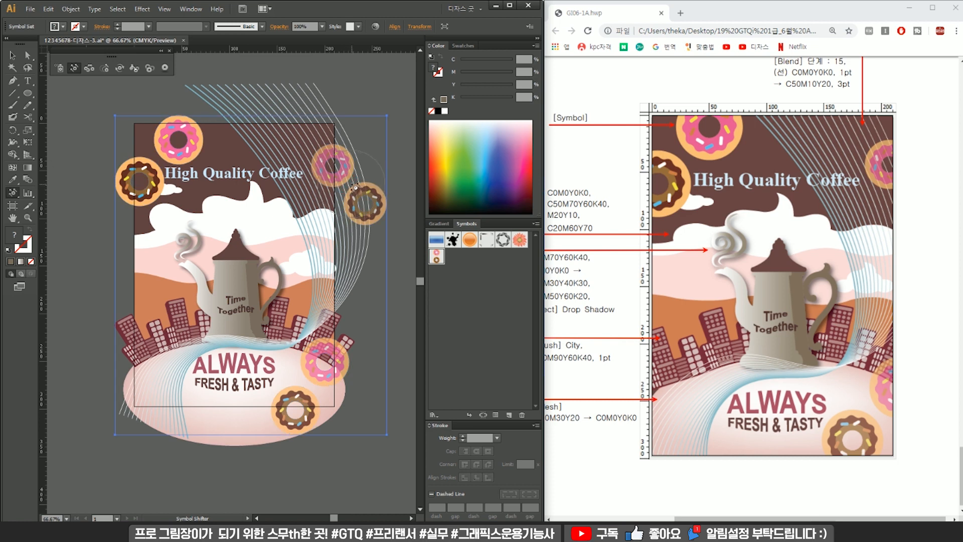
left_click_drag(325, 388, 320, 370)
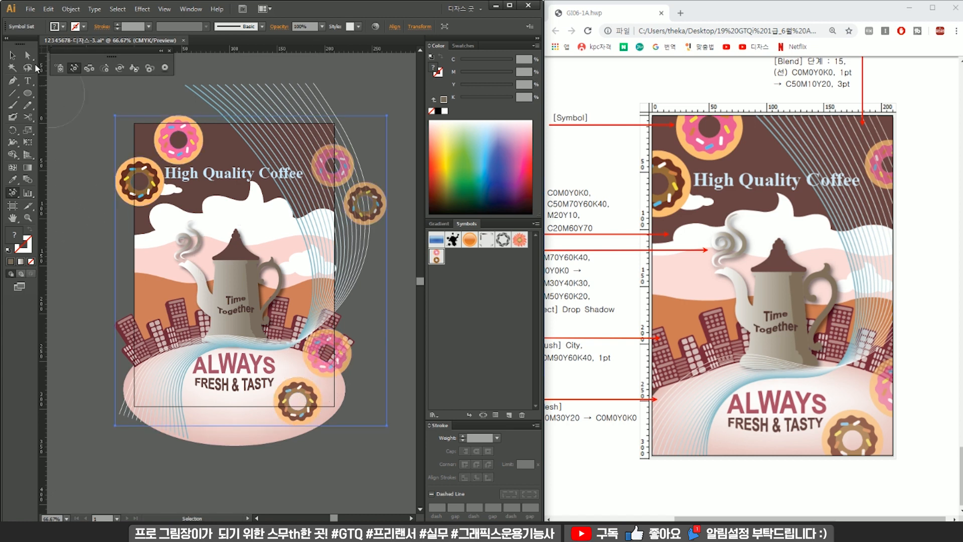
left_click(12, 55)
left_click(107, 256)
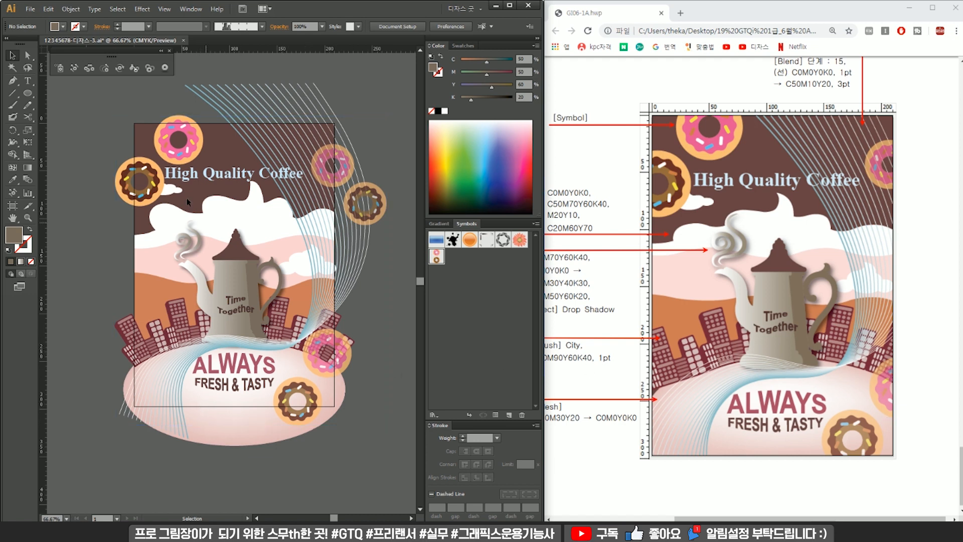
left_click(120, 73)
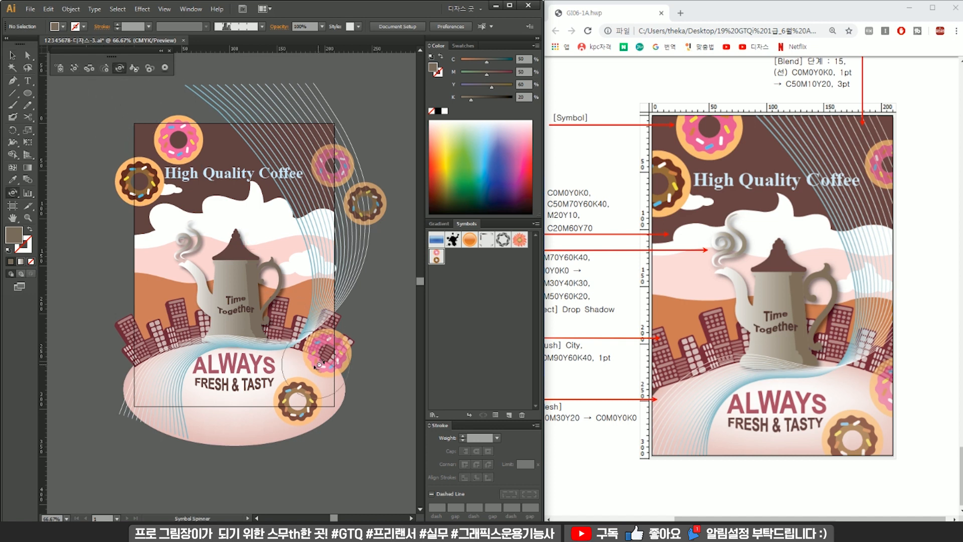
left_click(330, 369)
key("Return")
left_click(223, 271)
key("Return")
Step: Reselect the donut symbol set and rotate the lower-right and upper-left pairs with the Symbol Spinner
left_click(12, 55)
left_click(333, 368)
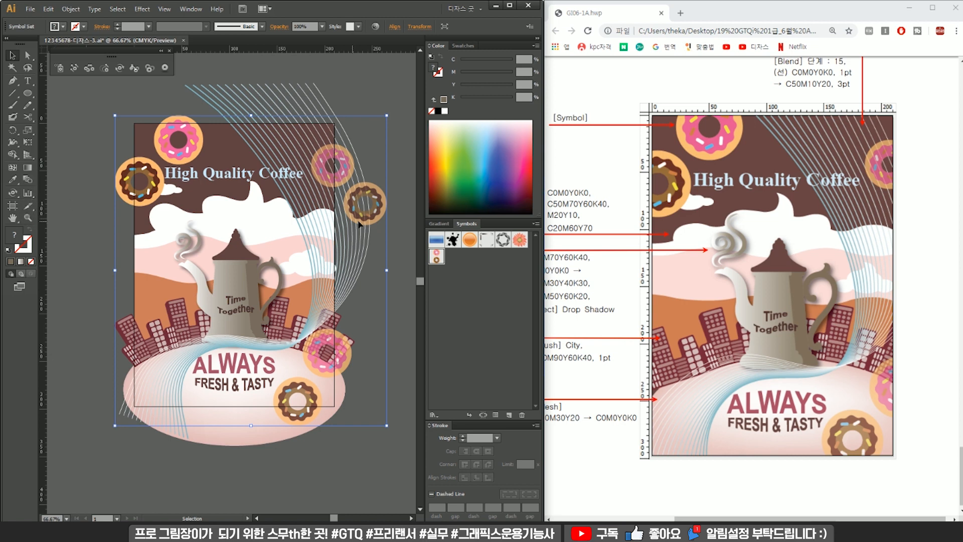
left_click(120, 68)
left_click_drag(337, 384, 336, 371)
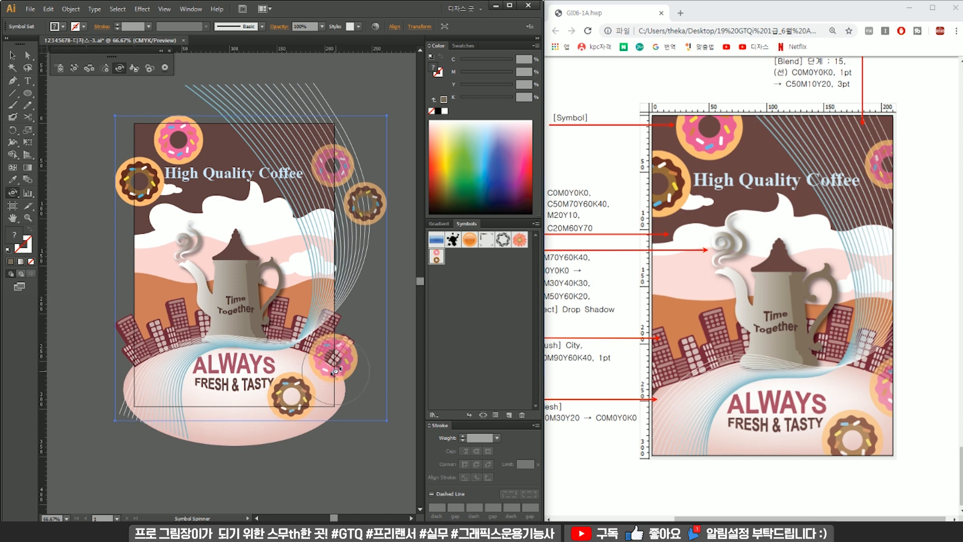
left_click_drag(164, 172, 178, 154)
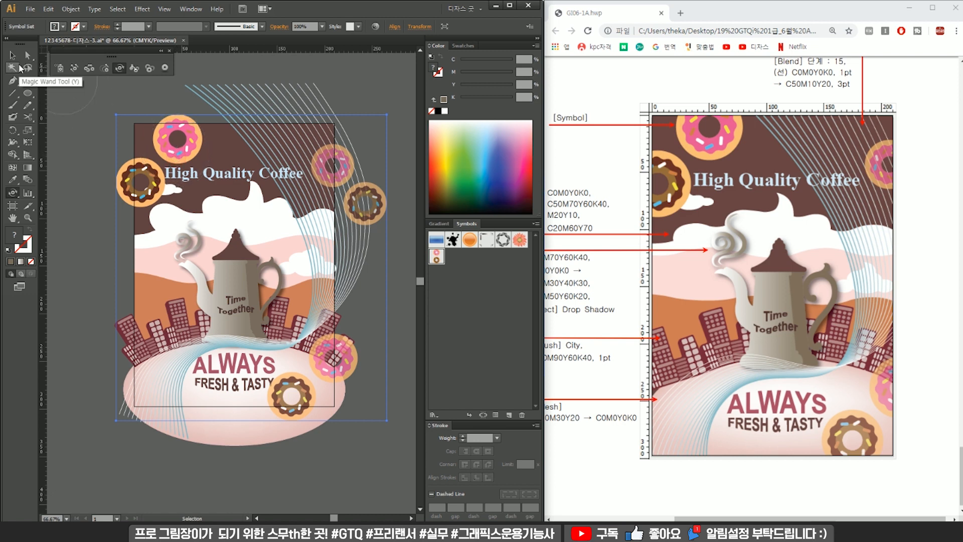
Step: Shift the upper-left donut pair up and outward and the lower-right pair outward over the poster edge with the Symbol Shifter
left_click(102, 68)
left_click(74, 68)
left_click_drag(170, 166, 161, 151)
left_click_drag(313, 382, 318, 381)
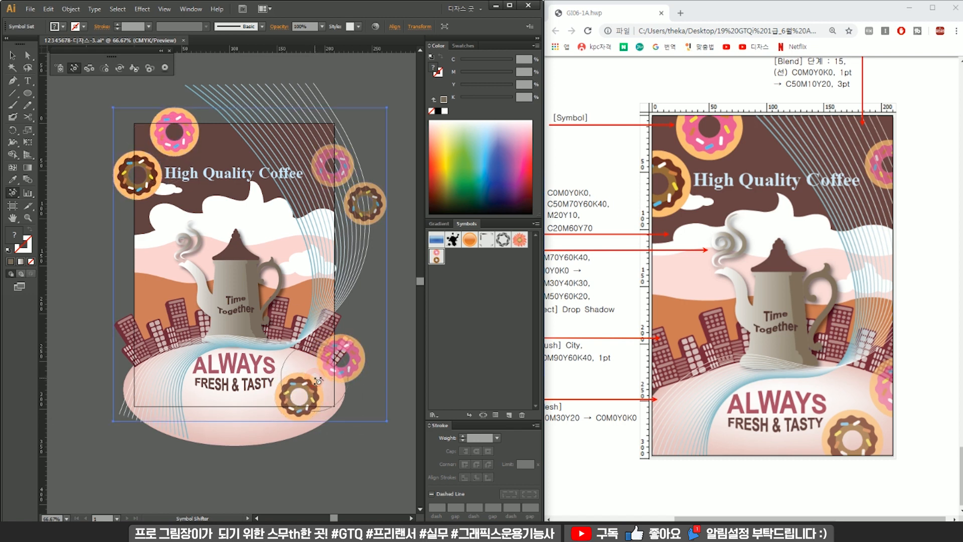
Step: Close the floating symbolism tools, deselect the donuts and unlock all locked poster objects
left_click(168, 51)
left_click(12, 55)
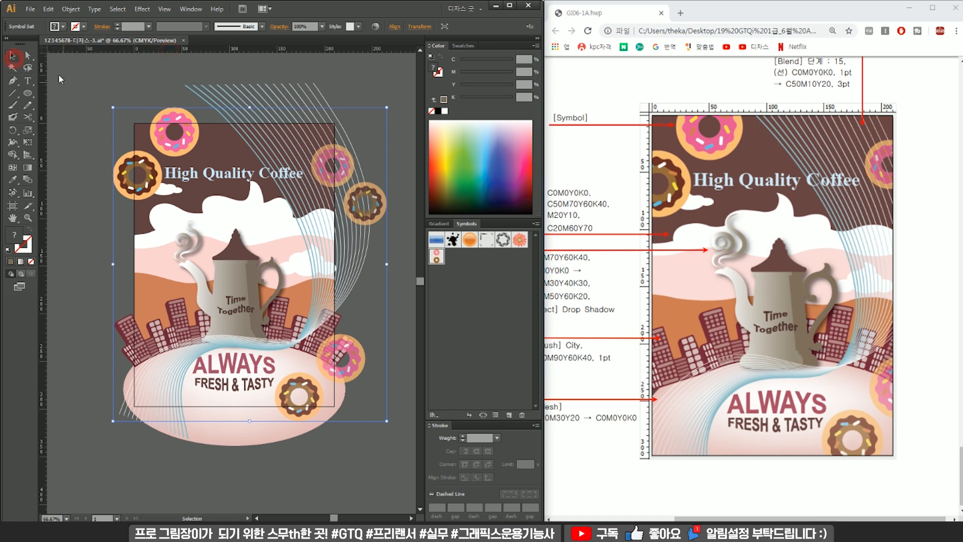
left_click(130, 88)
key("ctrl+alt+2")
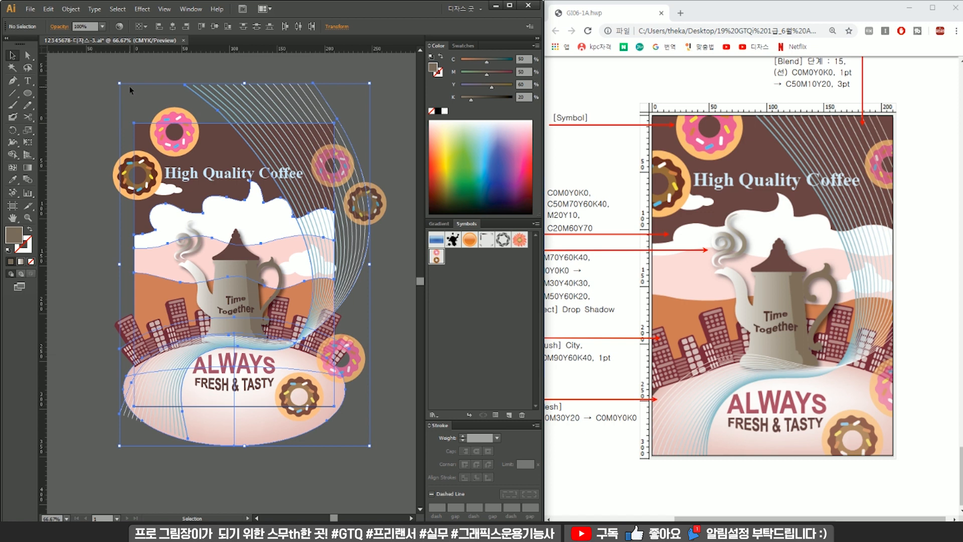
left_click(73, 94)
Step: Create a 210 × 297 mm rectangle from the artboard's upper-left corner, covering the poster
left_click(28, 94)
left_click_drag(30, 97, 56, 95)
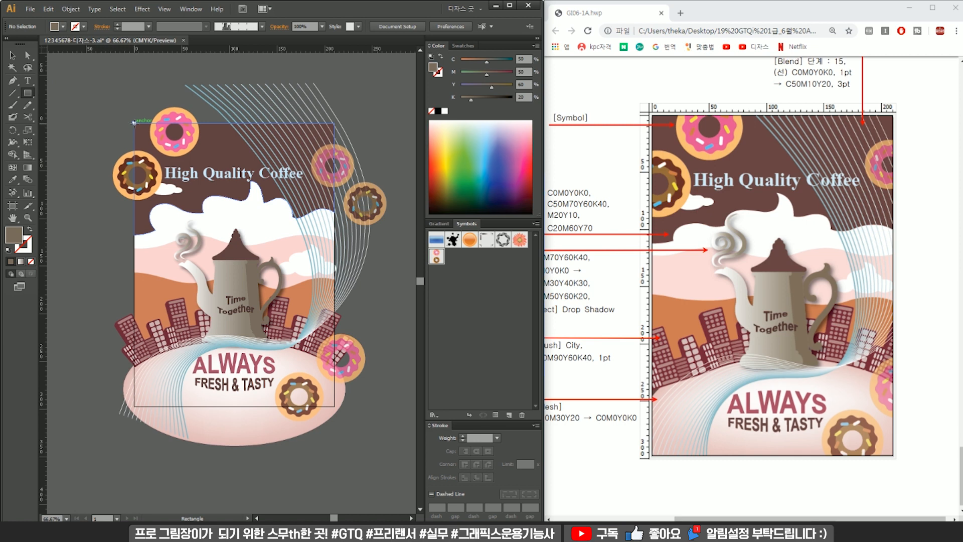
left_click(134, 122)
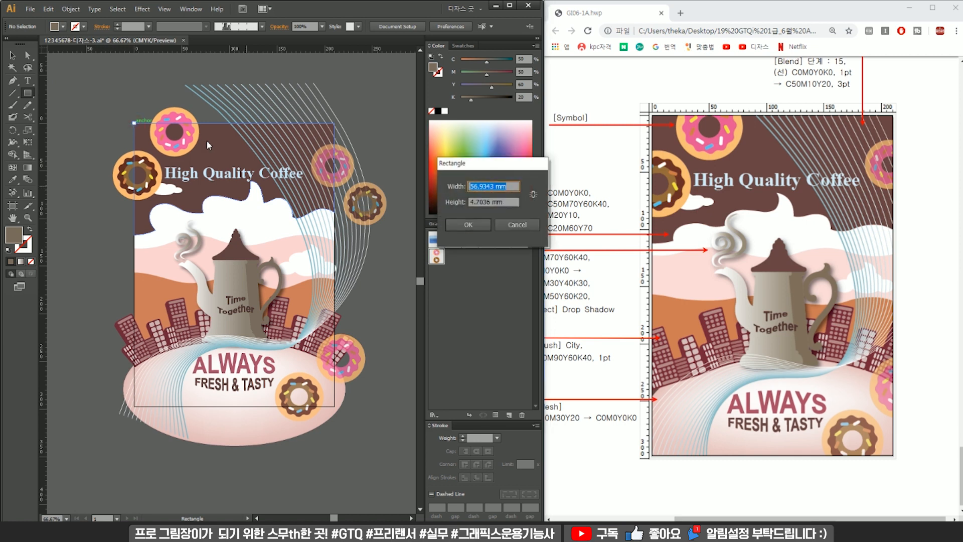
type("541")
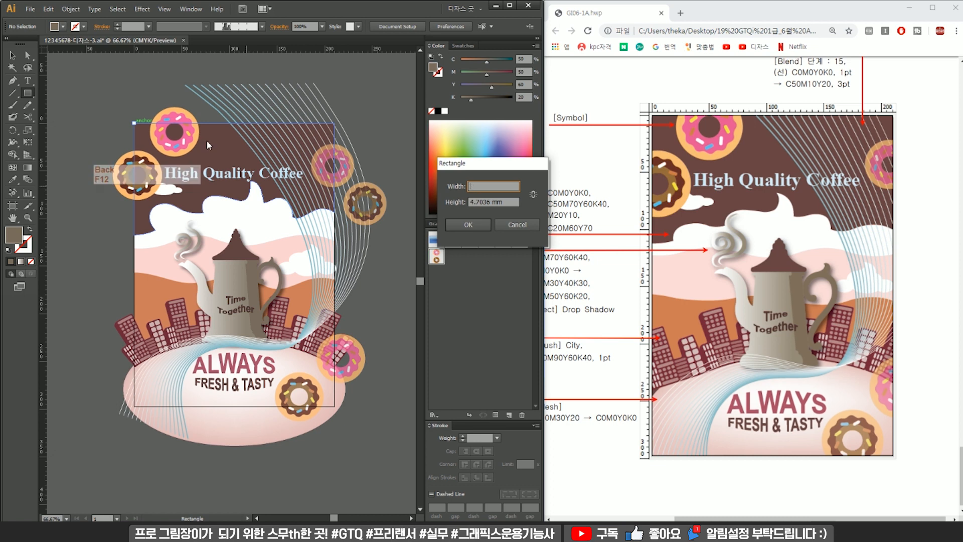
key("Tab")
type("297")
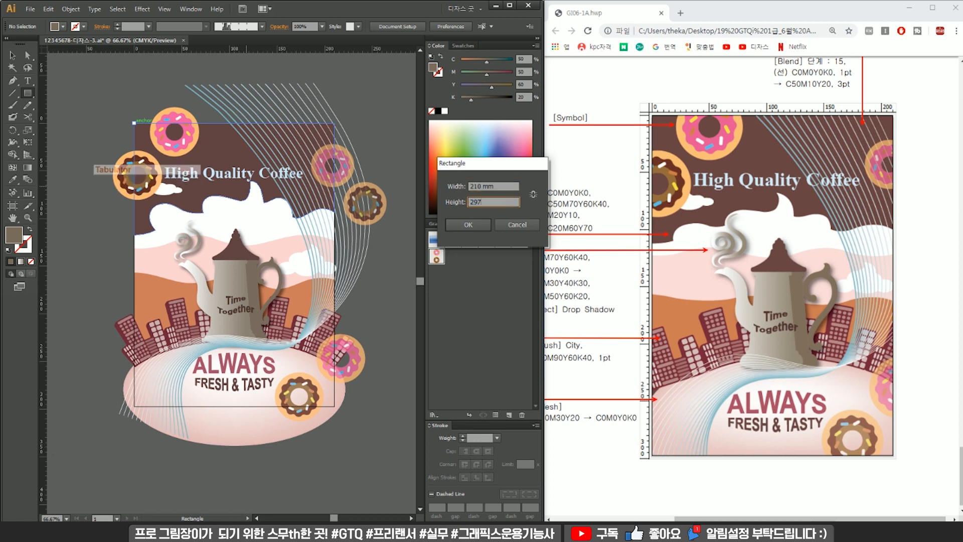
key("Return")
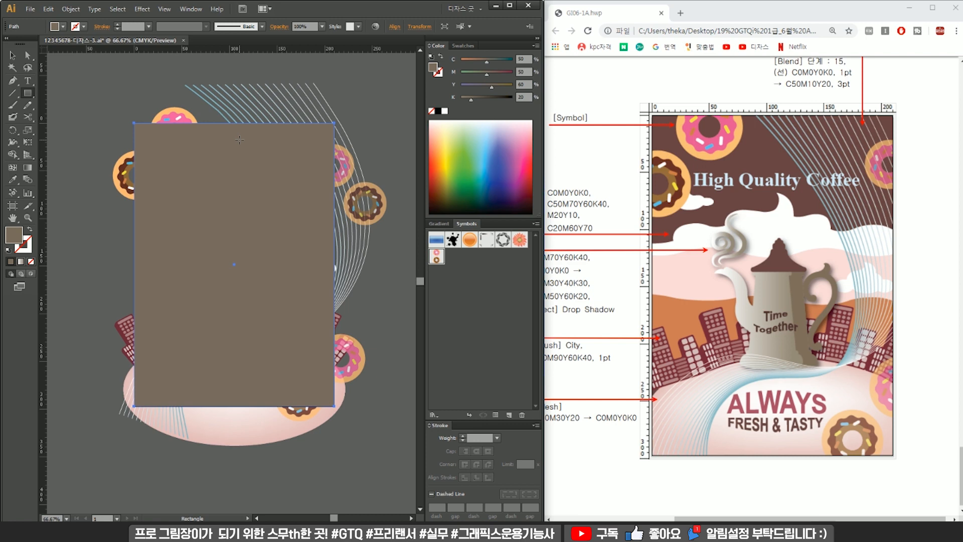
Step: Select all the artwork, make a clipping mask with the covering rectangle and deselect
key("v")
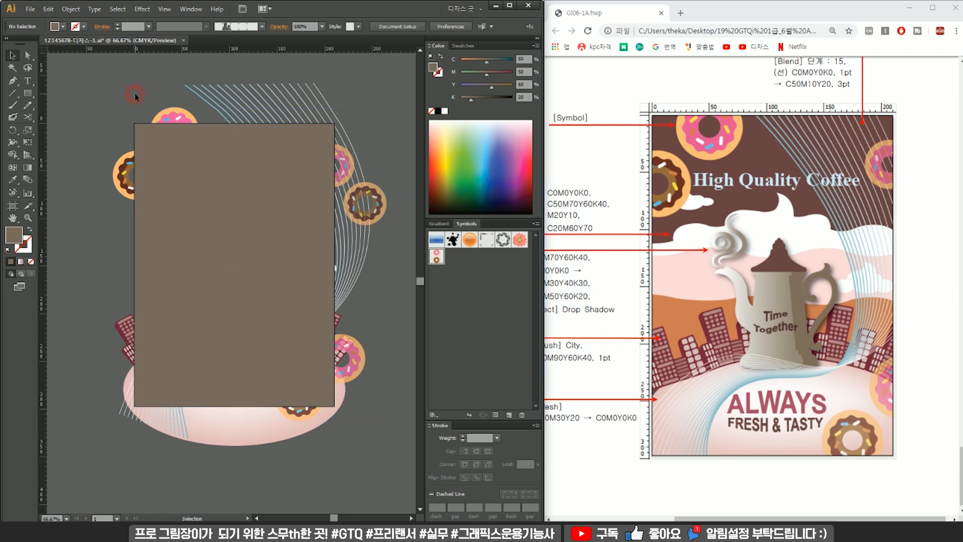
key("ctrl+a")
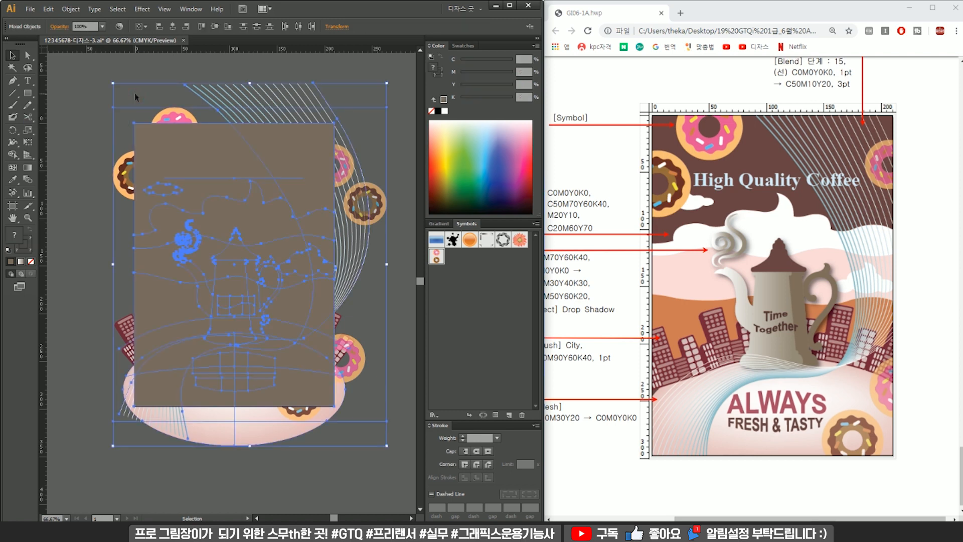
right_click(289, 213)
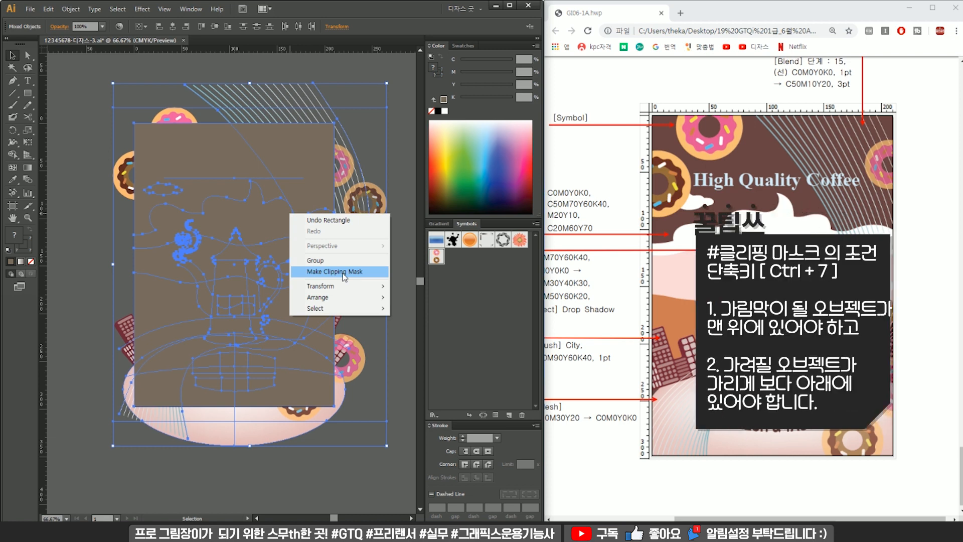
left_click(344, 276)
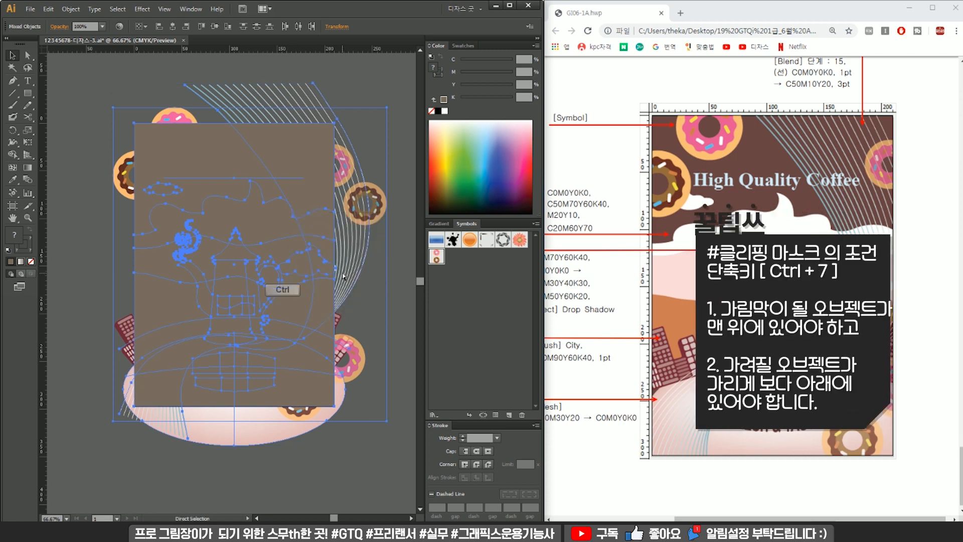
left_click(343, 276)
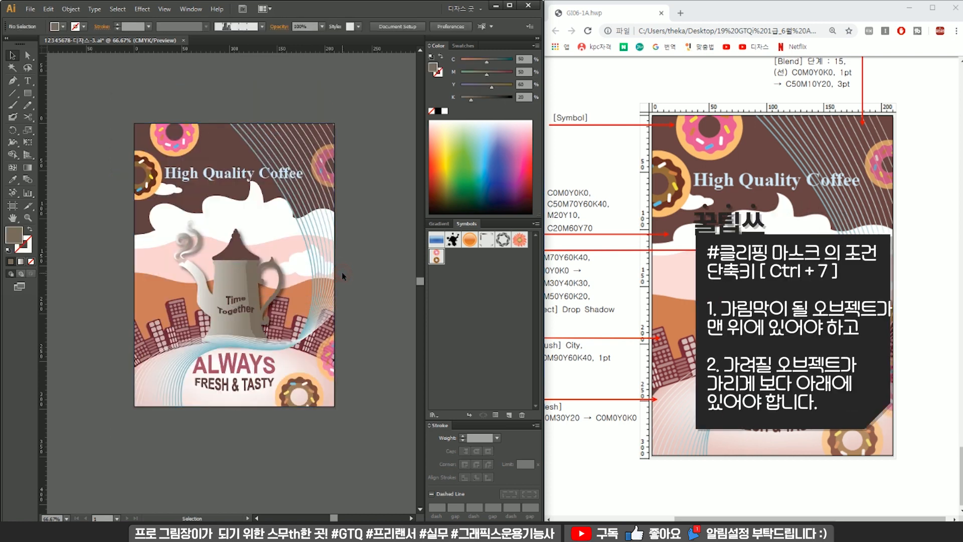
Step: Compare the clipped poster at 100% with the finished poster on the exam reference sheet
key("ctrl+plus")
left_click_drag(245, 274, 240, 297)
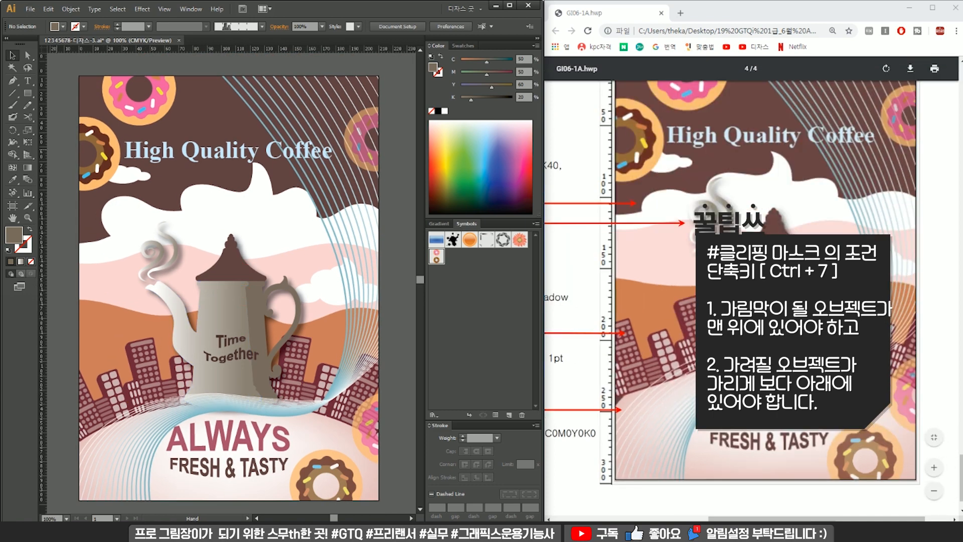
scroll(765, 301, "up", 1)
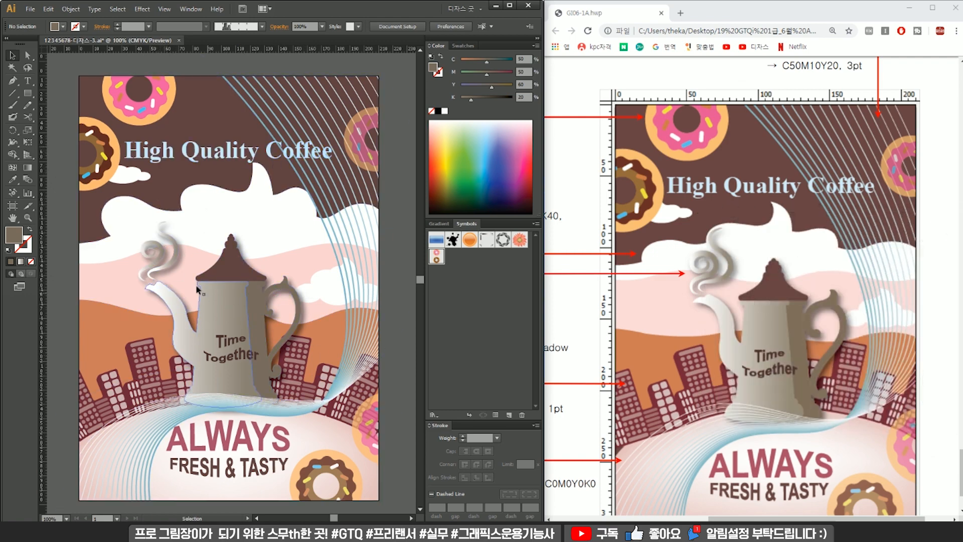
scroll(380, 300, "down", 1)
scroll(381, 300, "down", 1)
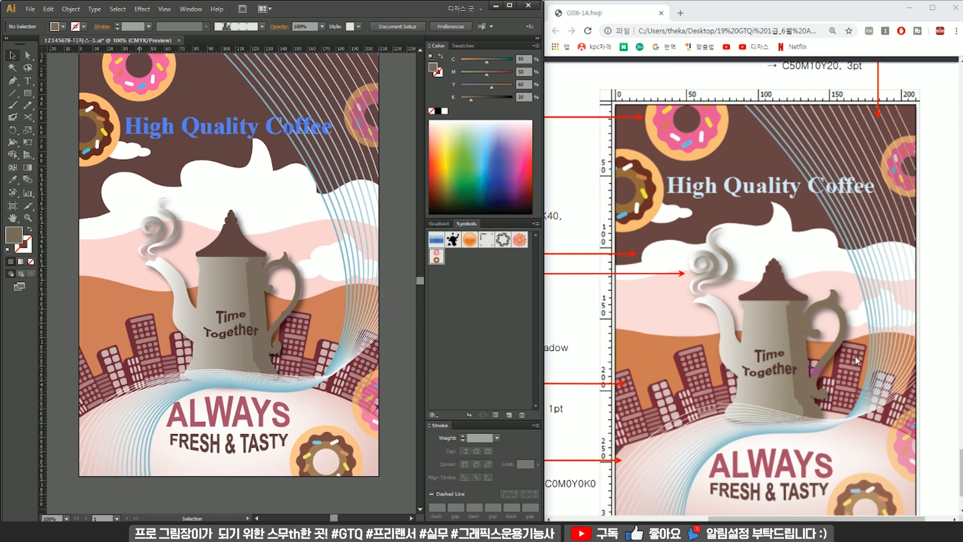
scroll(854, 355, "down", 1)
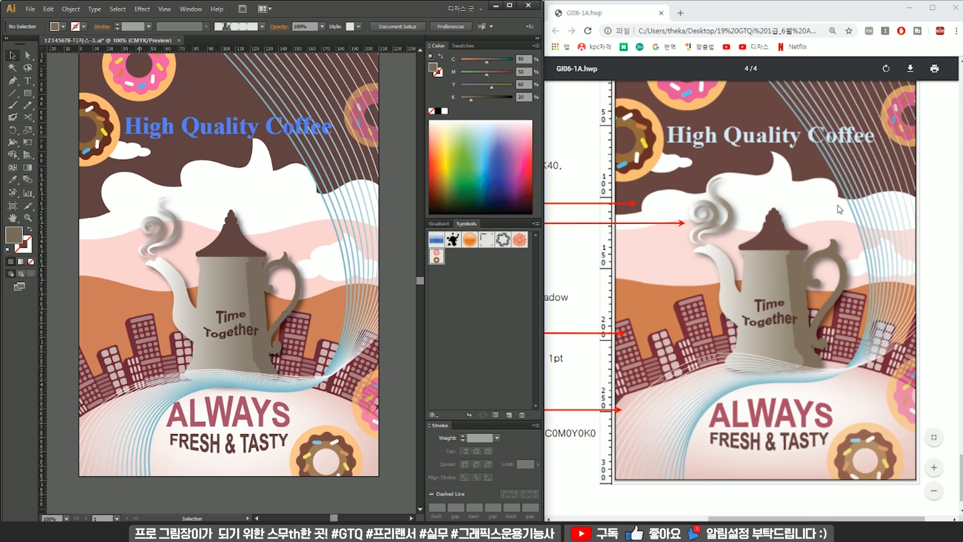
scroll(782, 240, "up", 1)
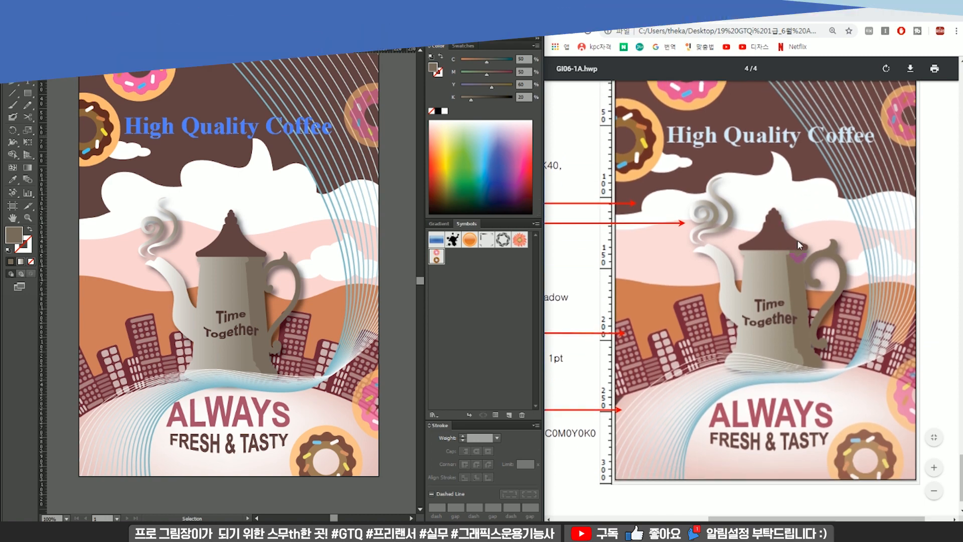